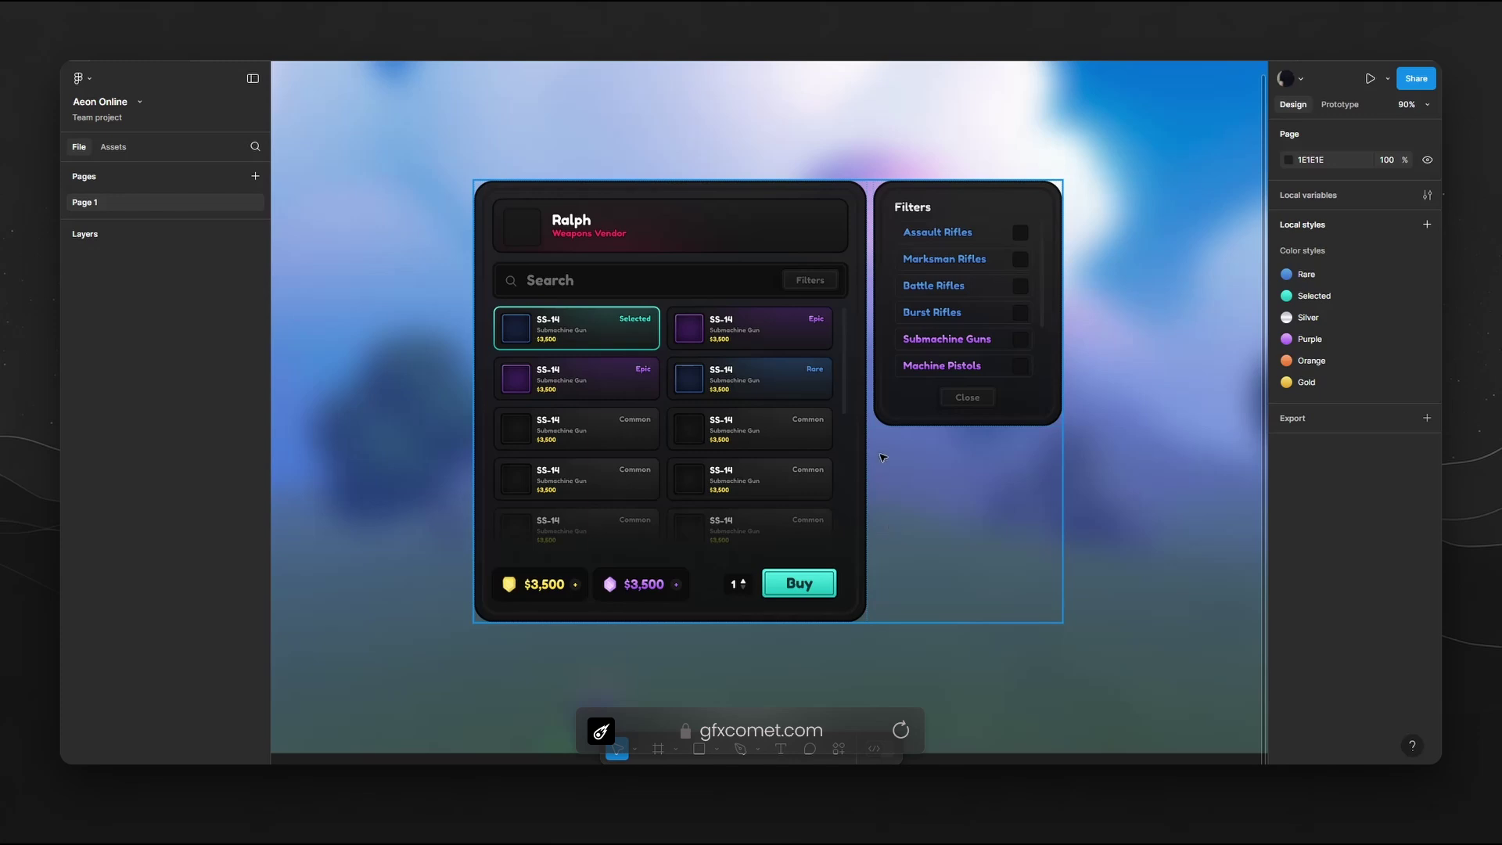
Switch the Filters button in the vendor panel's search bar to the Default component state
scroll(860, 412, "up", 3)
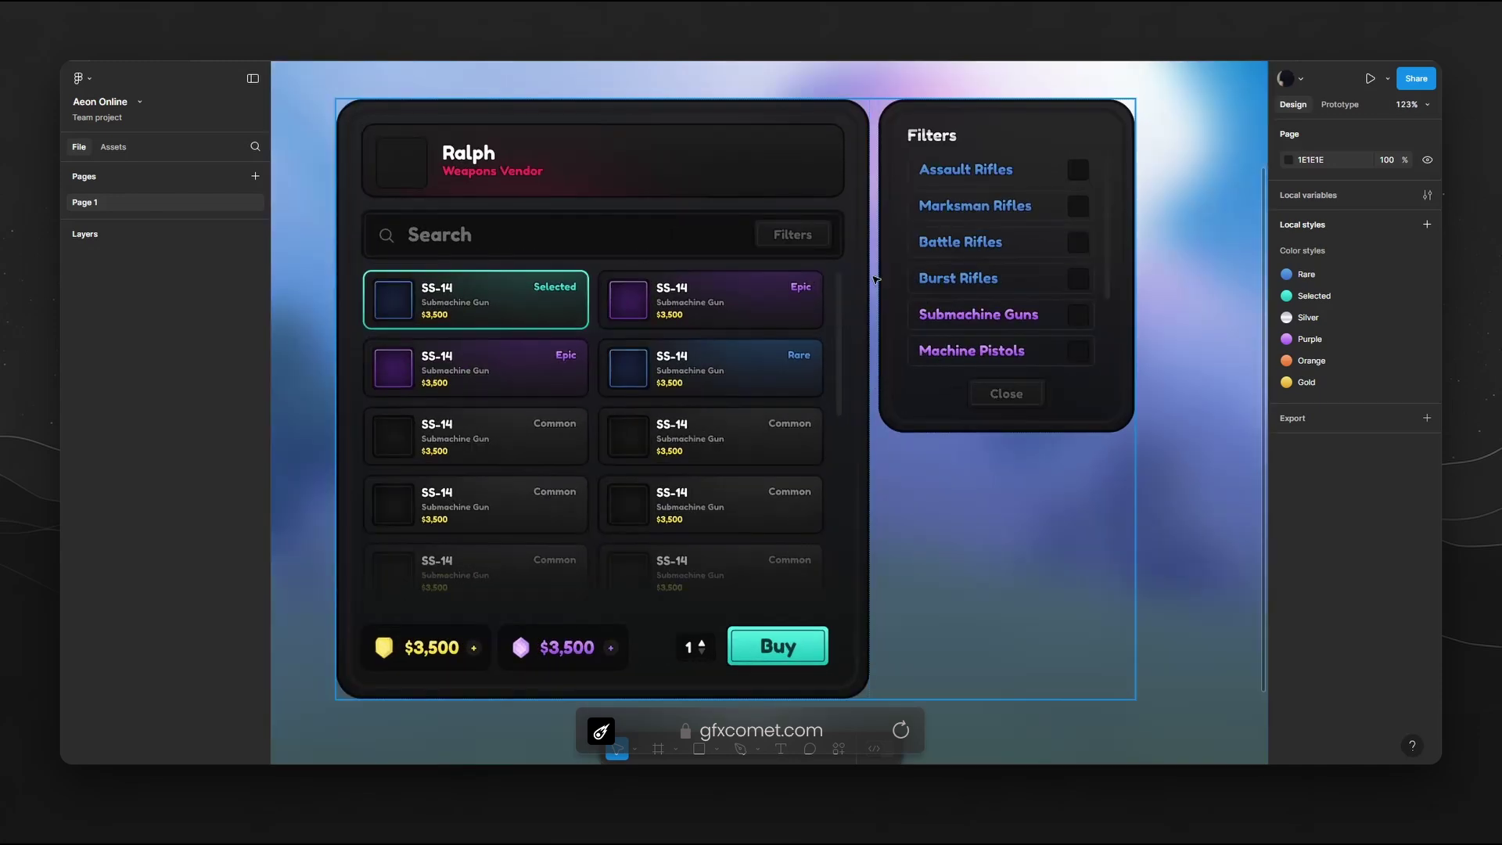
left_click_drag(877, 278, 951, 320)
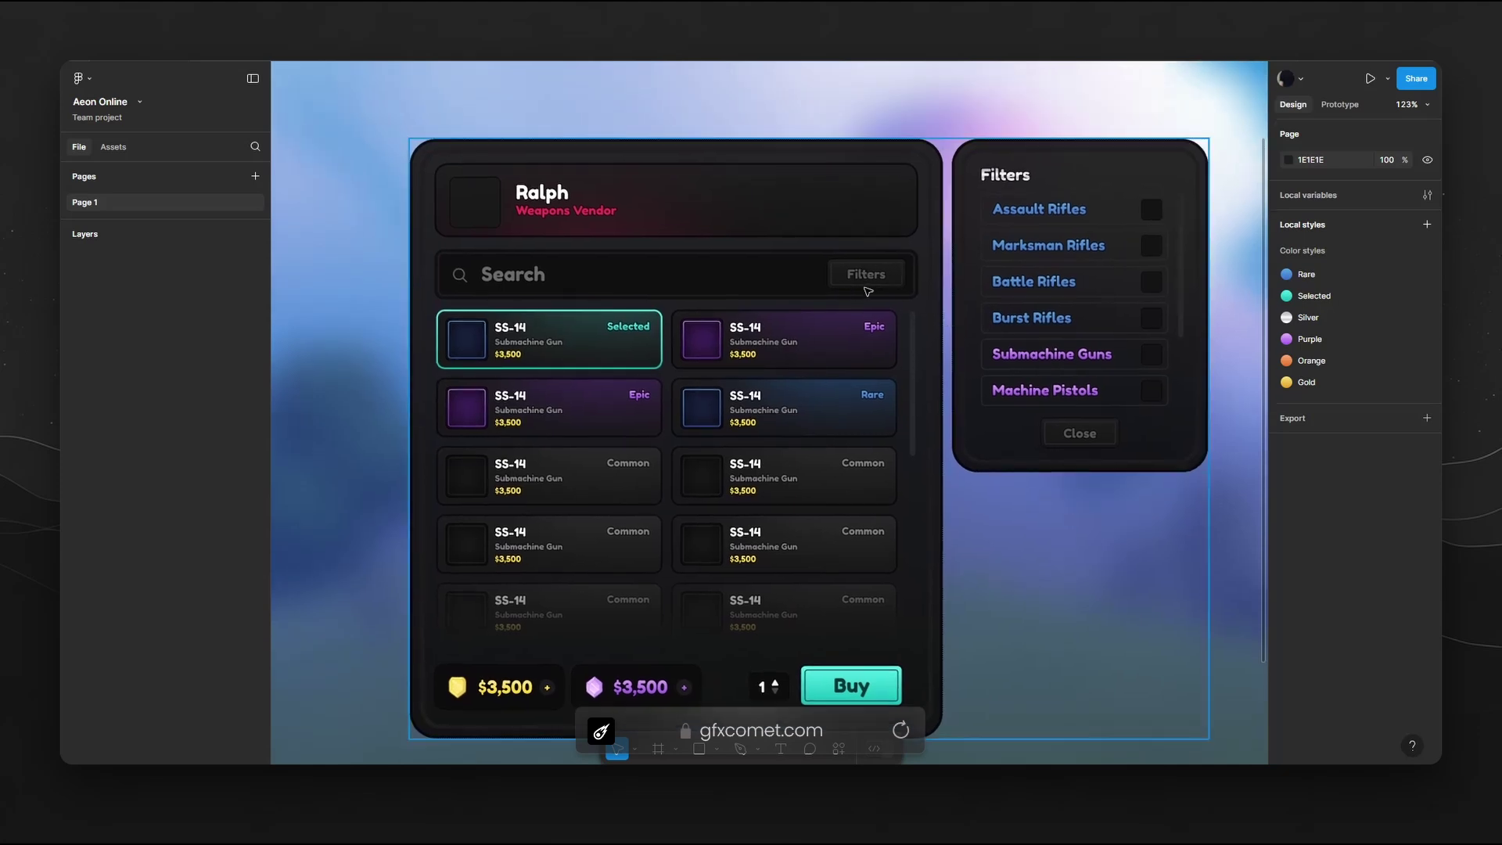
scroll(868, 291, "up", 5)
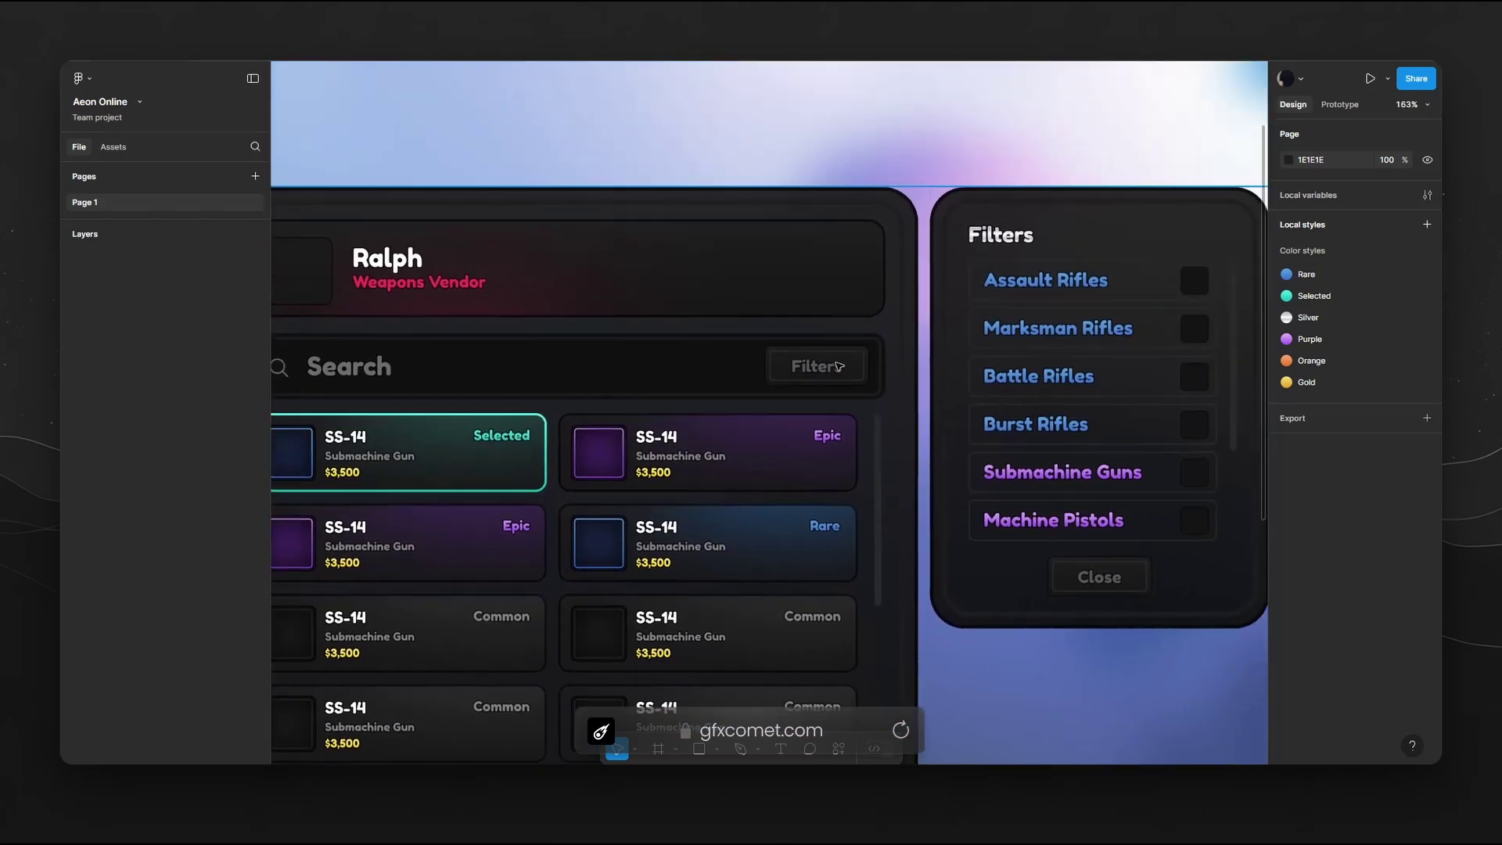
left_click(828, 361, "ctrl")
left_click(854, 359, "ctrl")
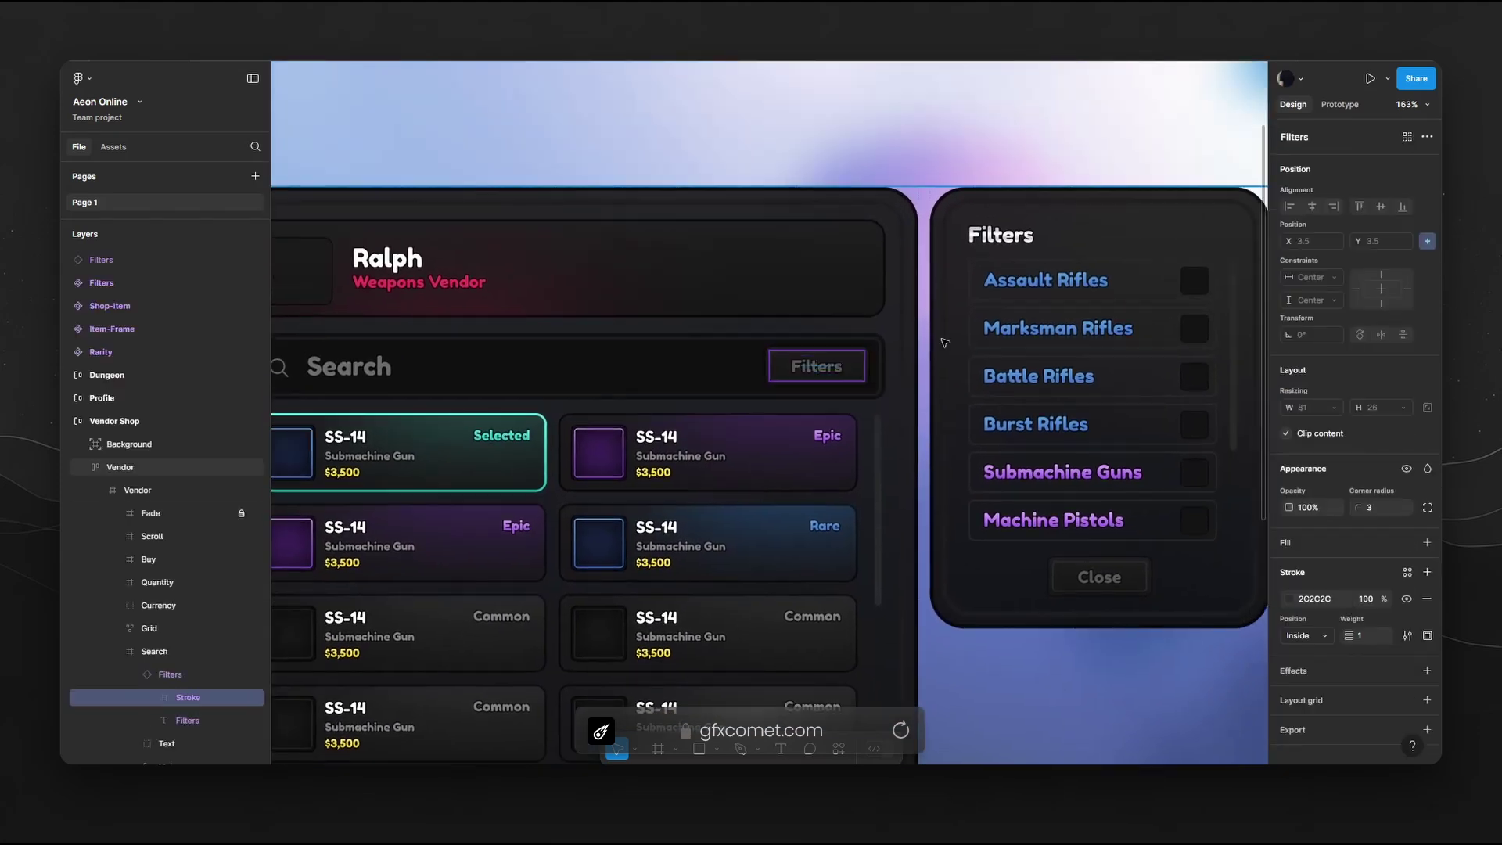
left_click(172, 674)
scroll(178, 657, "down", 2)
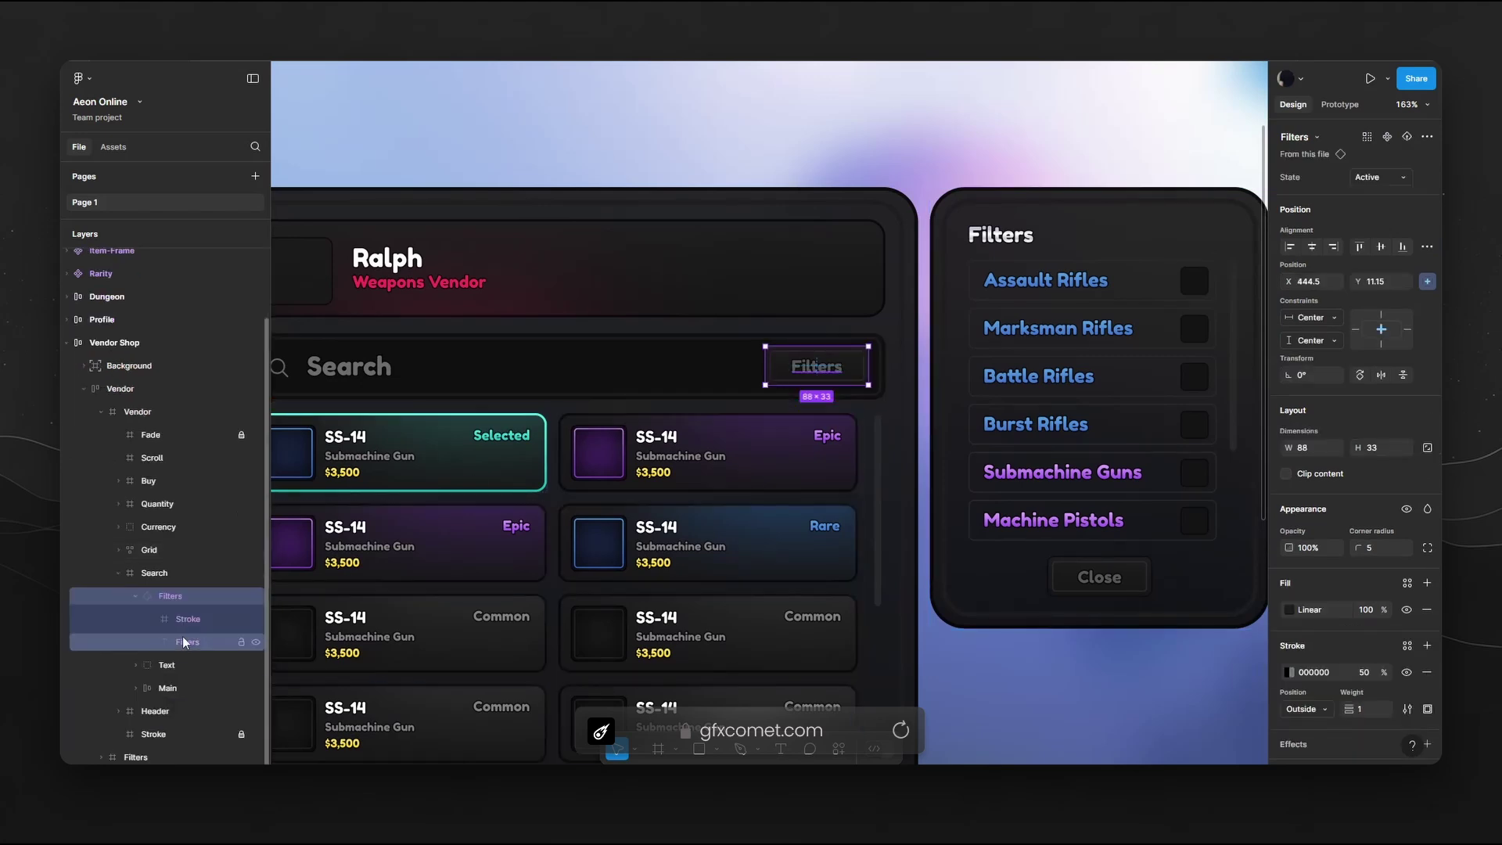
left_click(135, 596)
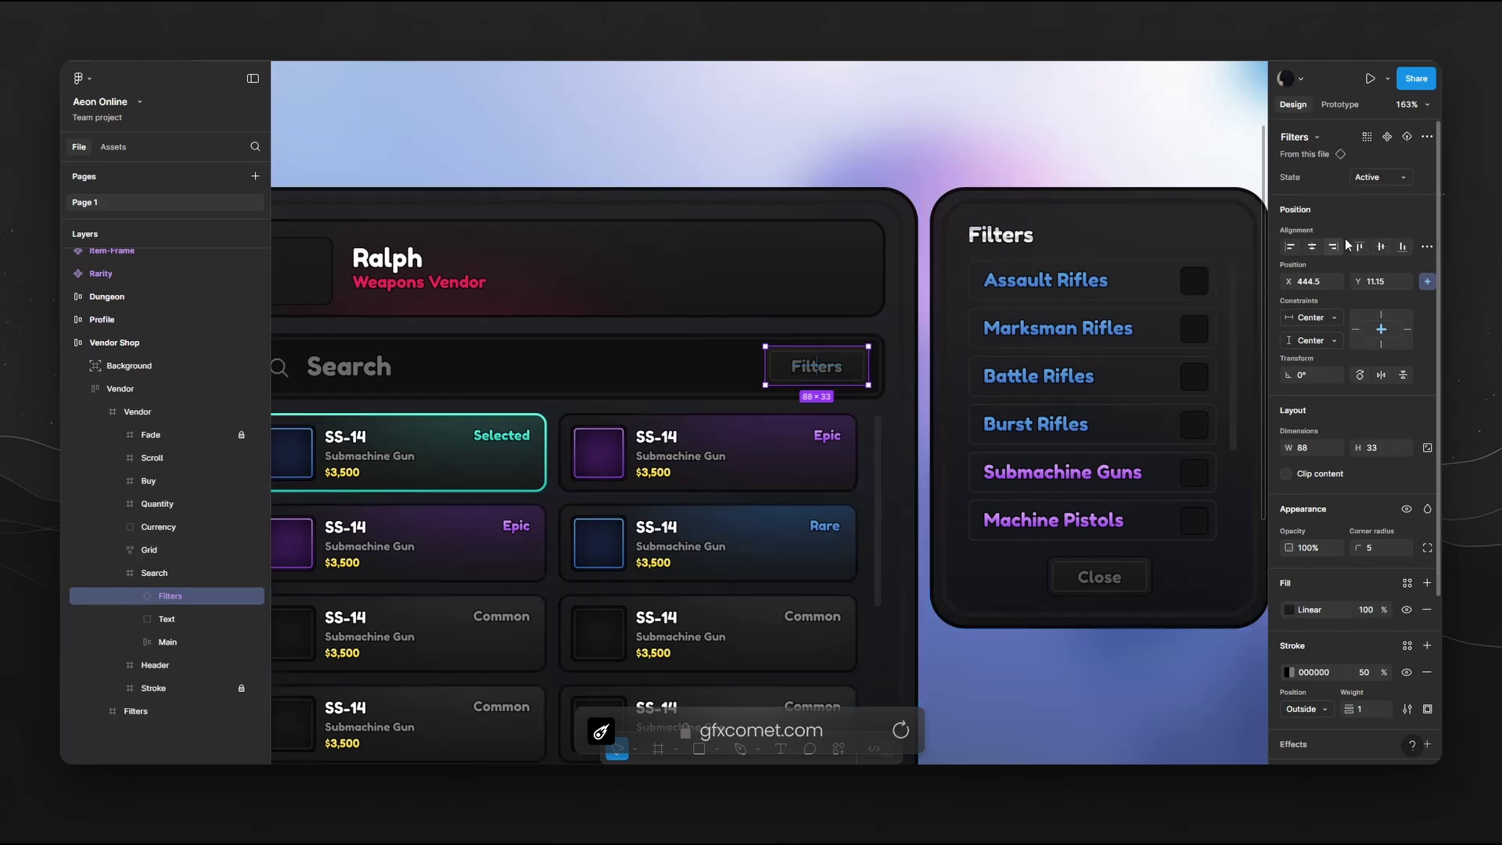
left_click(1375, 173)
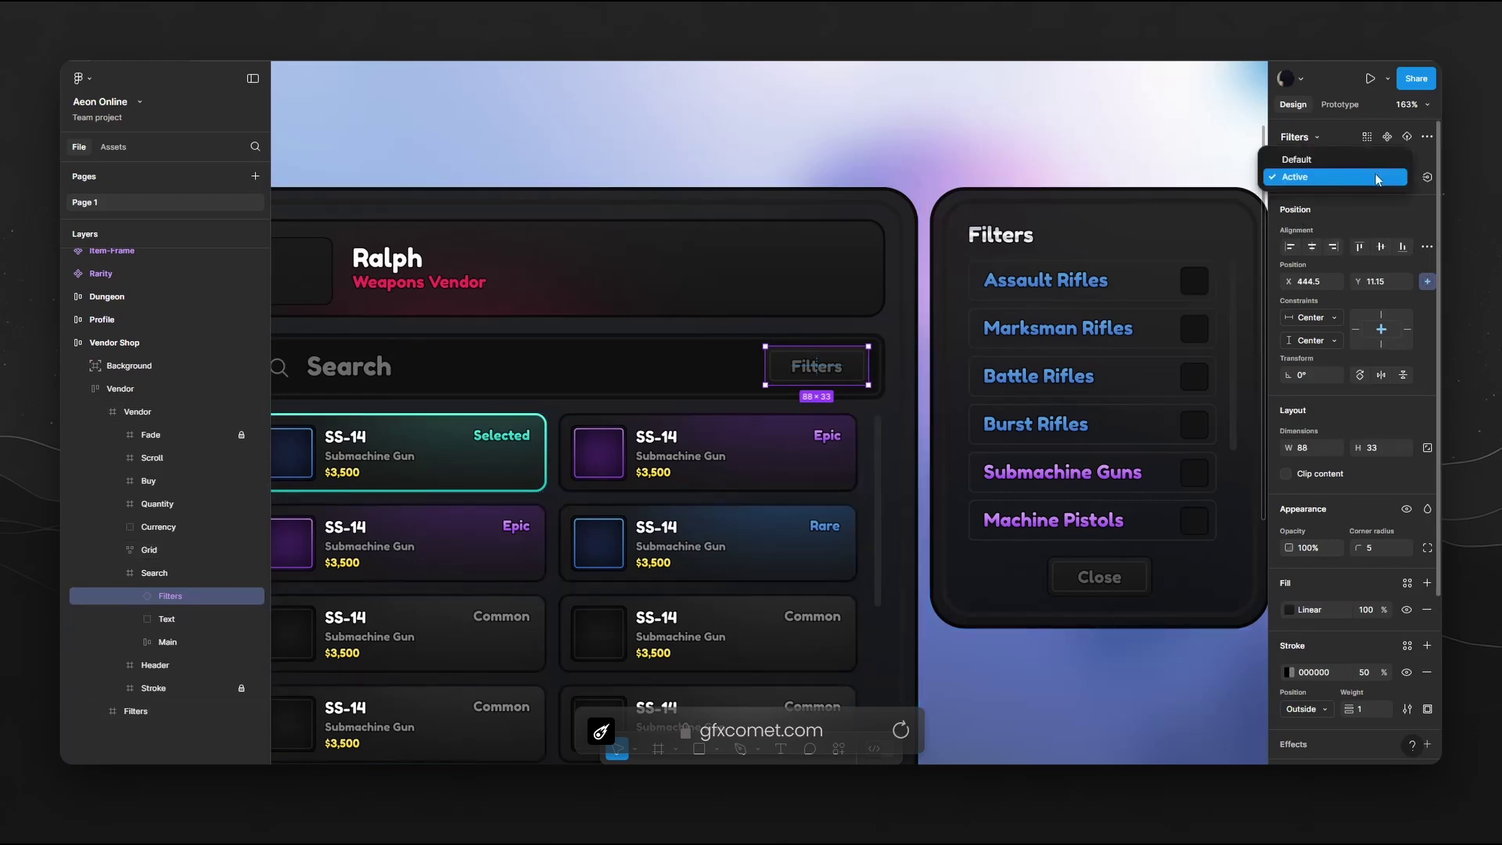
left_click(1360, 161)
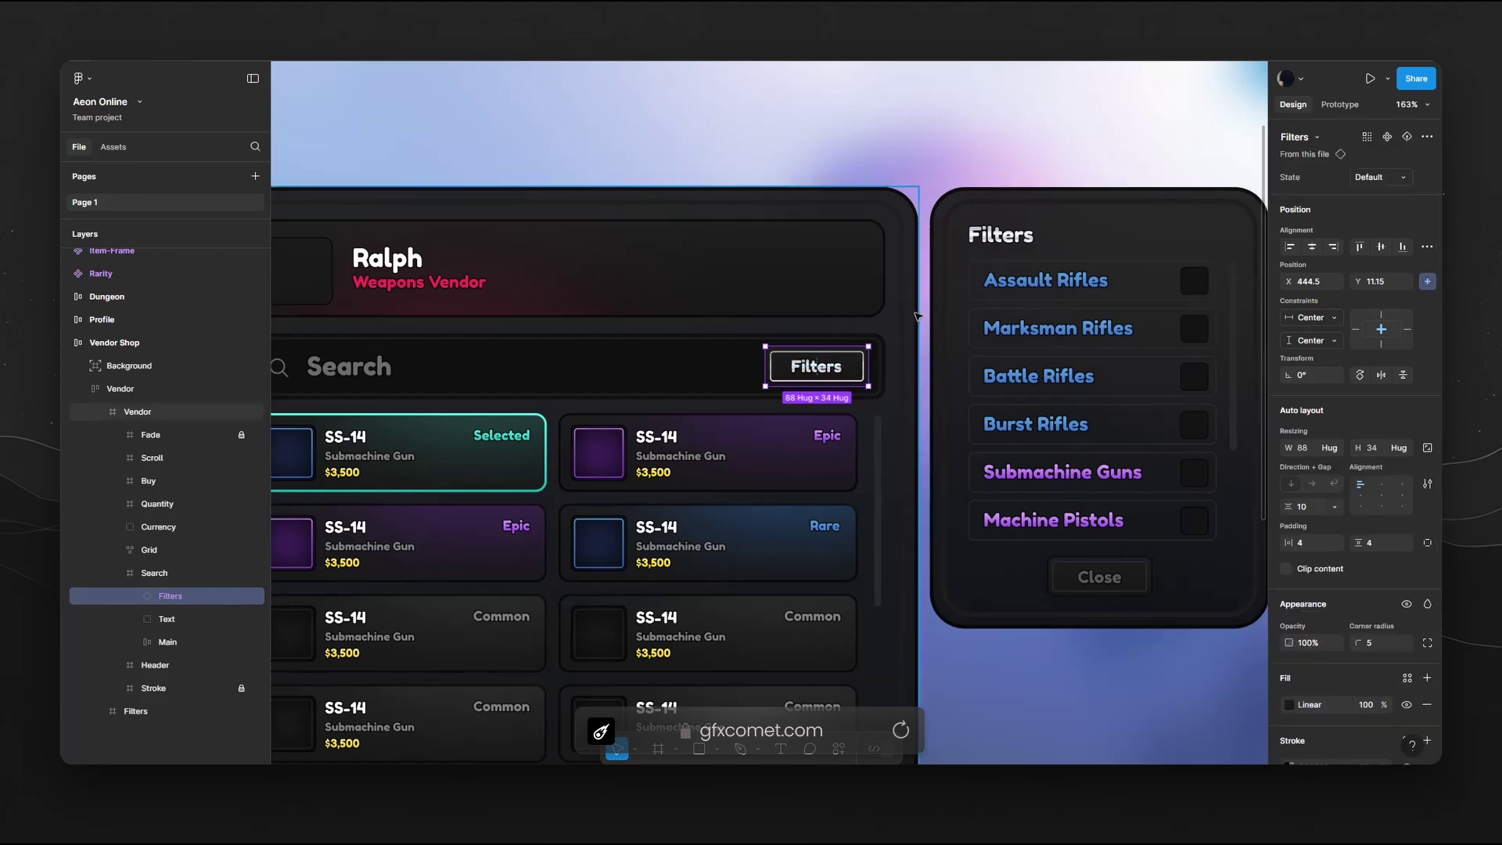
Examine the Vendor Shop frame with its vendor and filter panels, plus the neighbouring component sets and Profile frame
left_click(906, 375)
left_click_drag(862, 477, 1010, 461)
scroll(1019, 485, "down", 5)
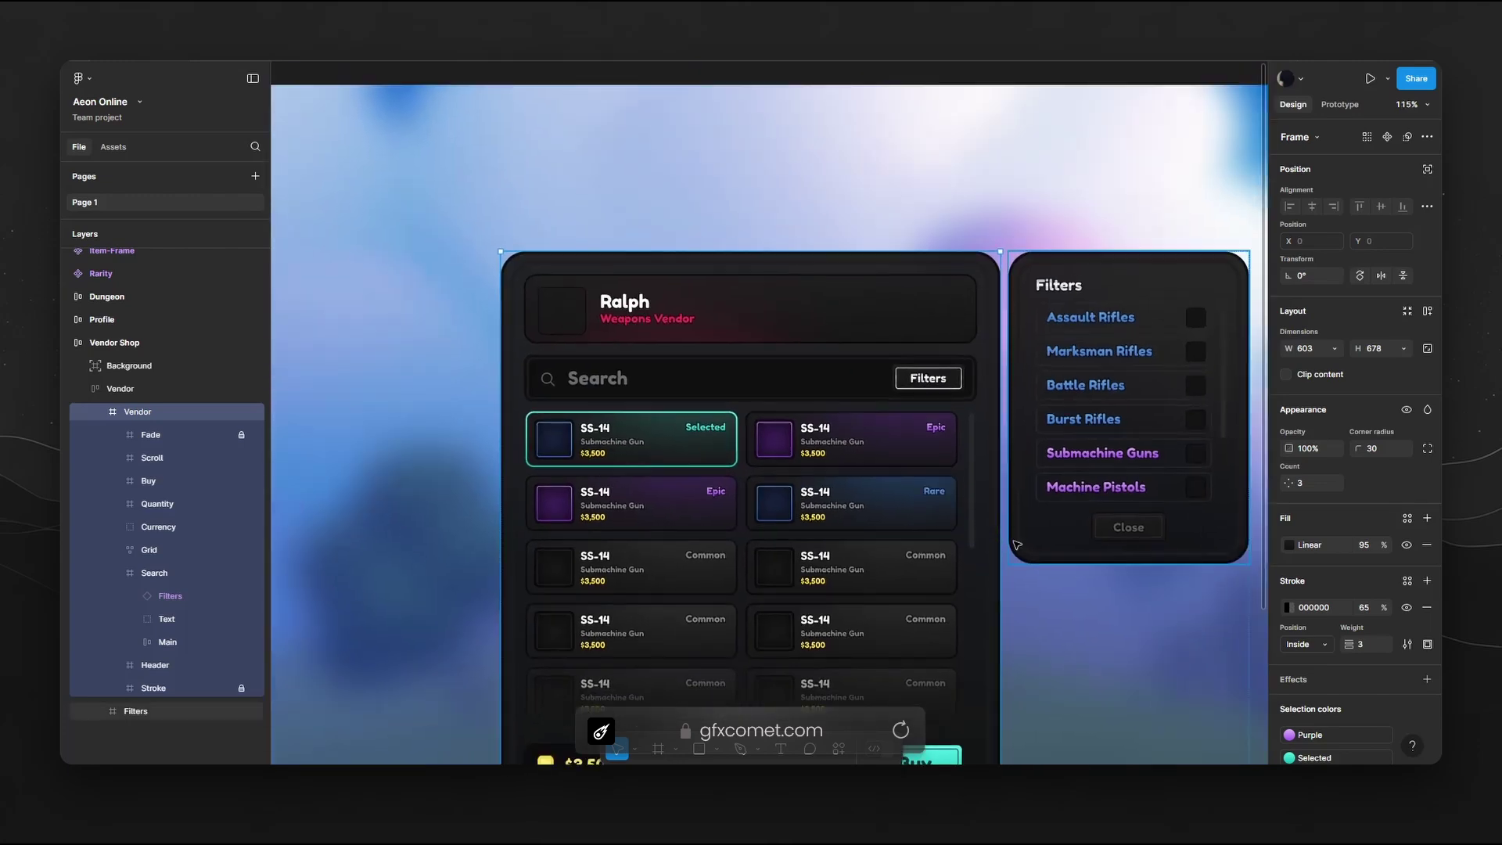
scroll(993, 517, "down", 2)
scroll(994, 516, "right", 1)
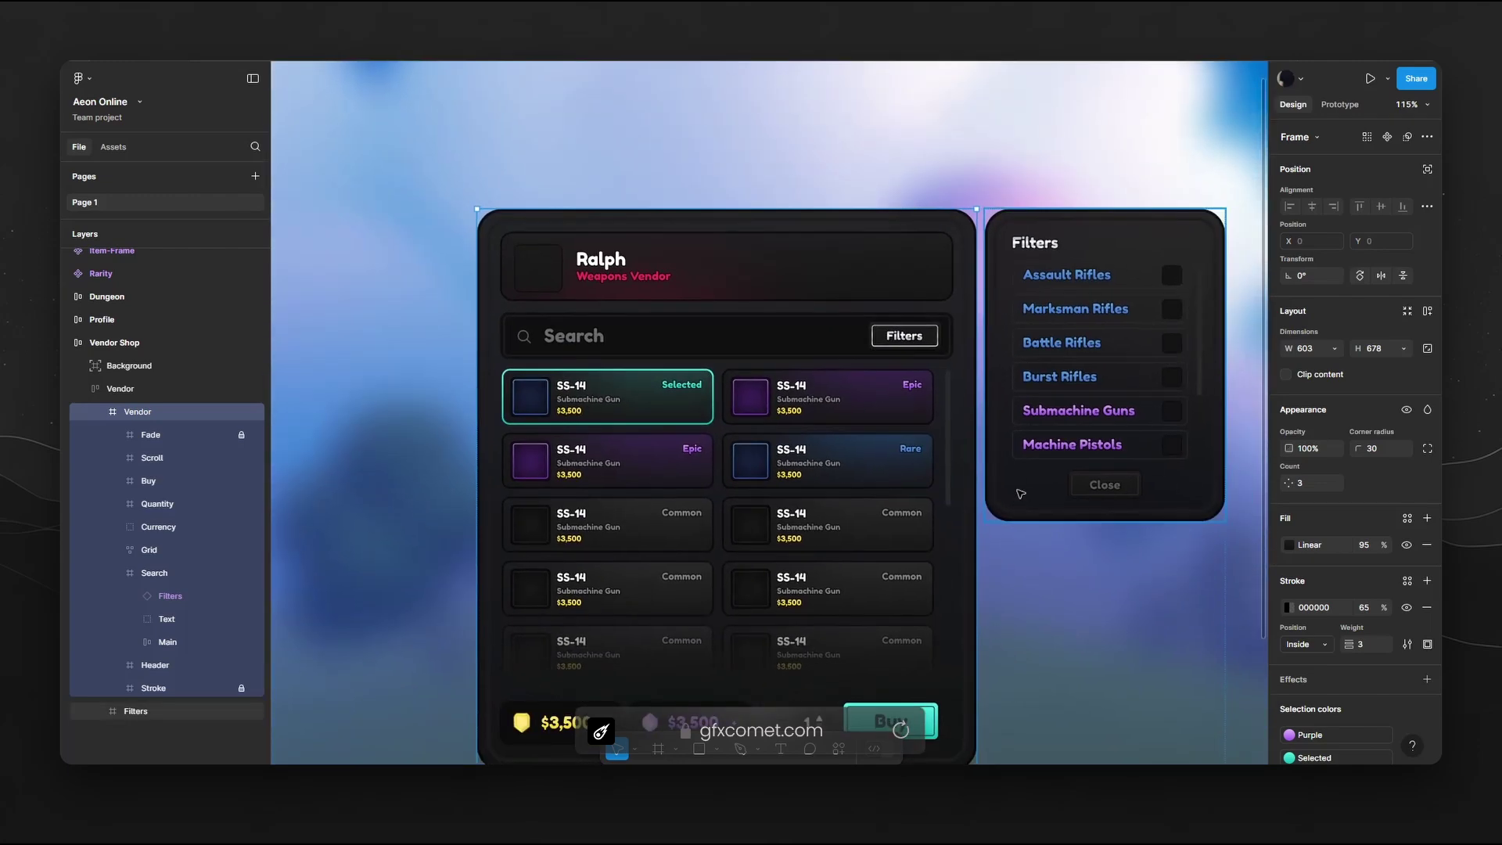
scroll(1025, 489, "down", 2)
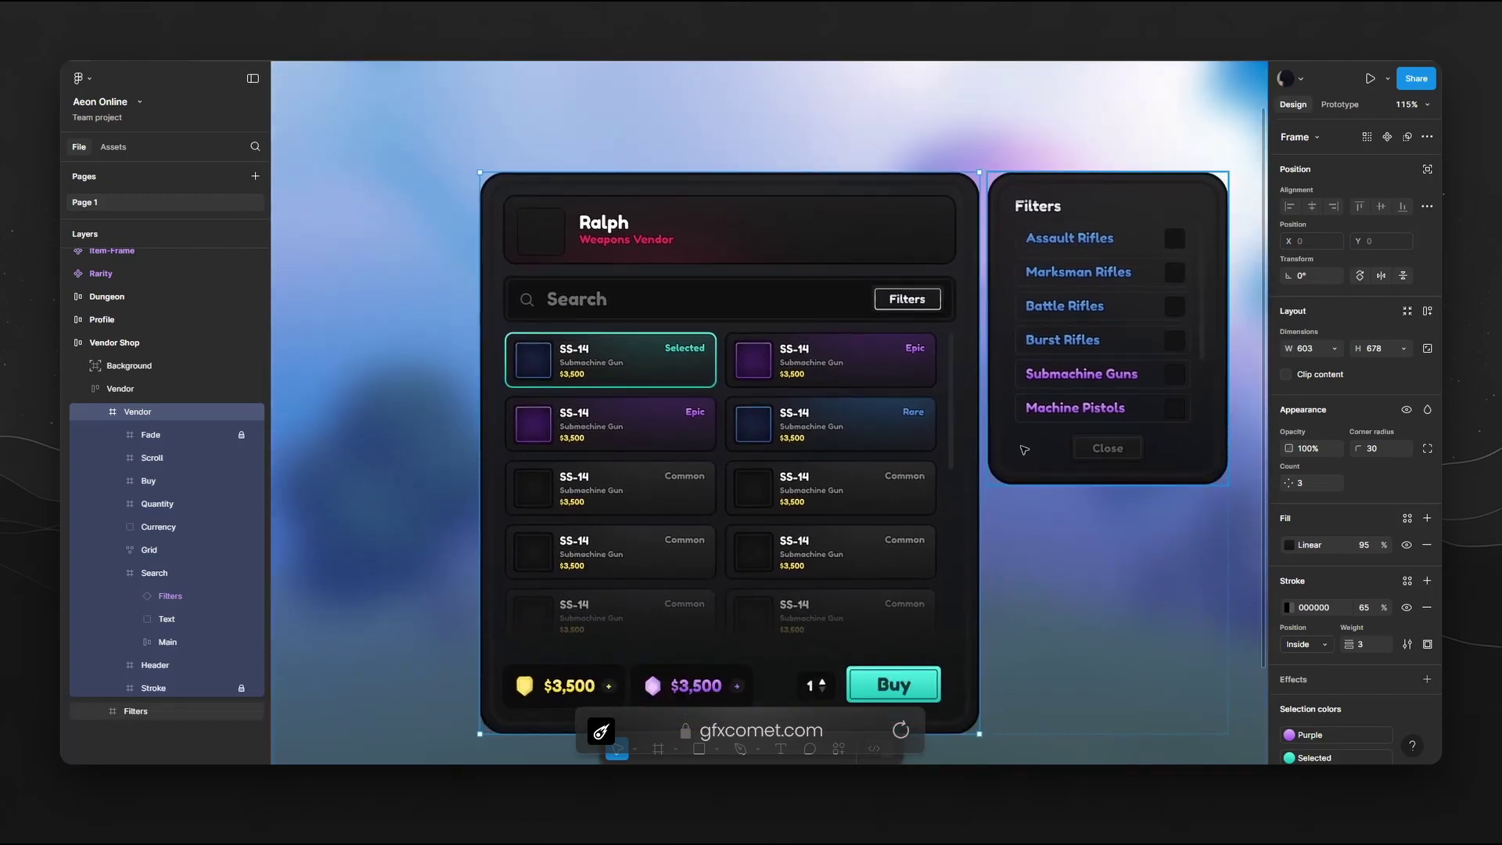
scroll(1023, 462, "down", 4)
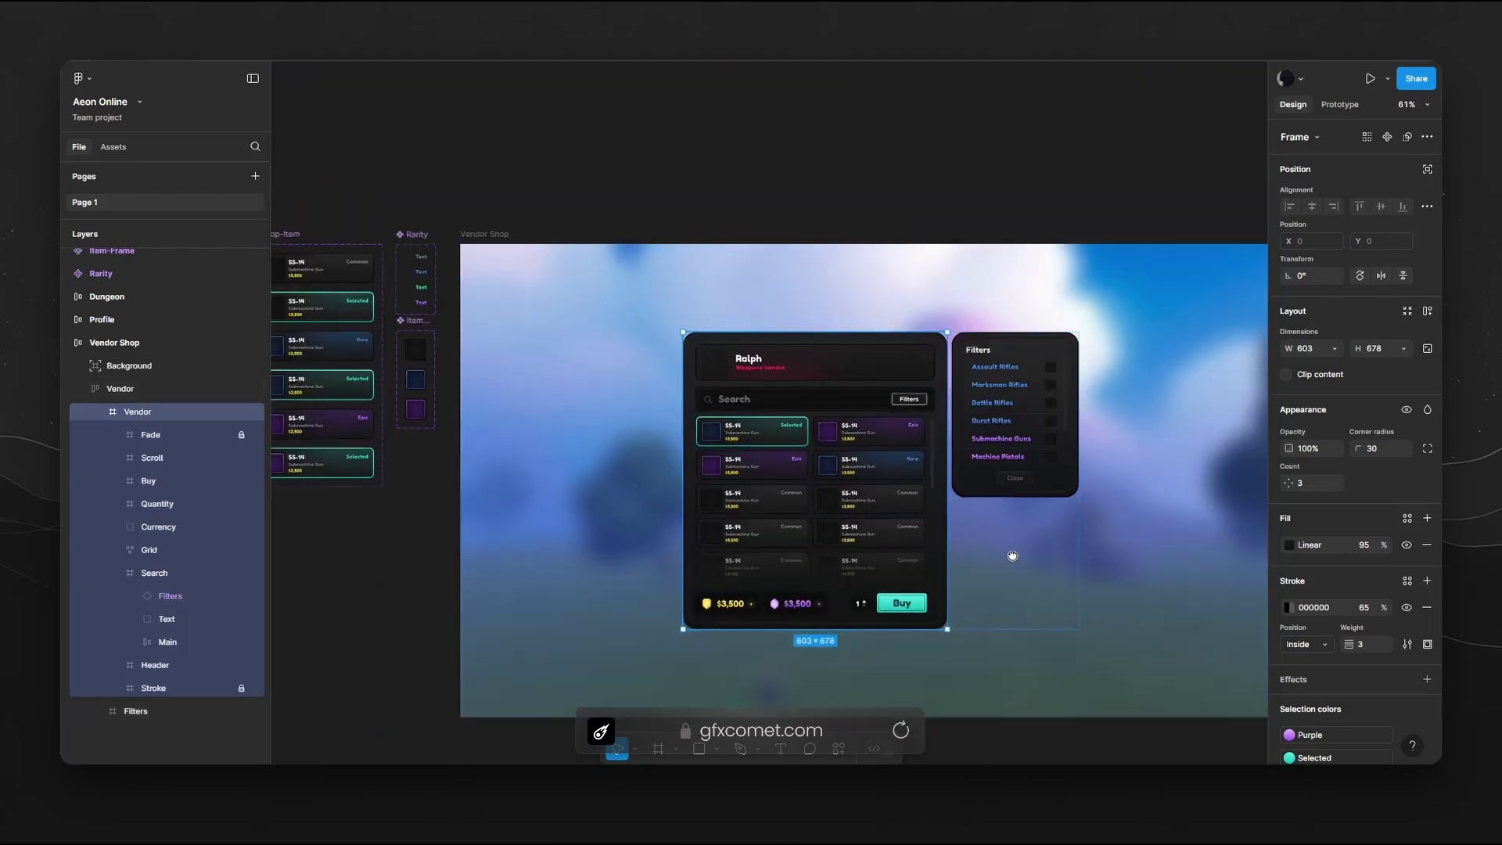
scroll(1021, 479, "right", 4)
scroll(957, 497, "down", 3)
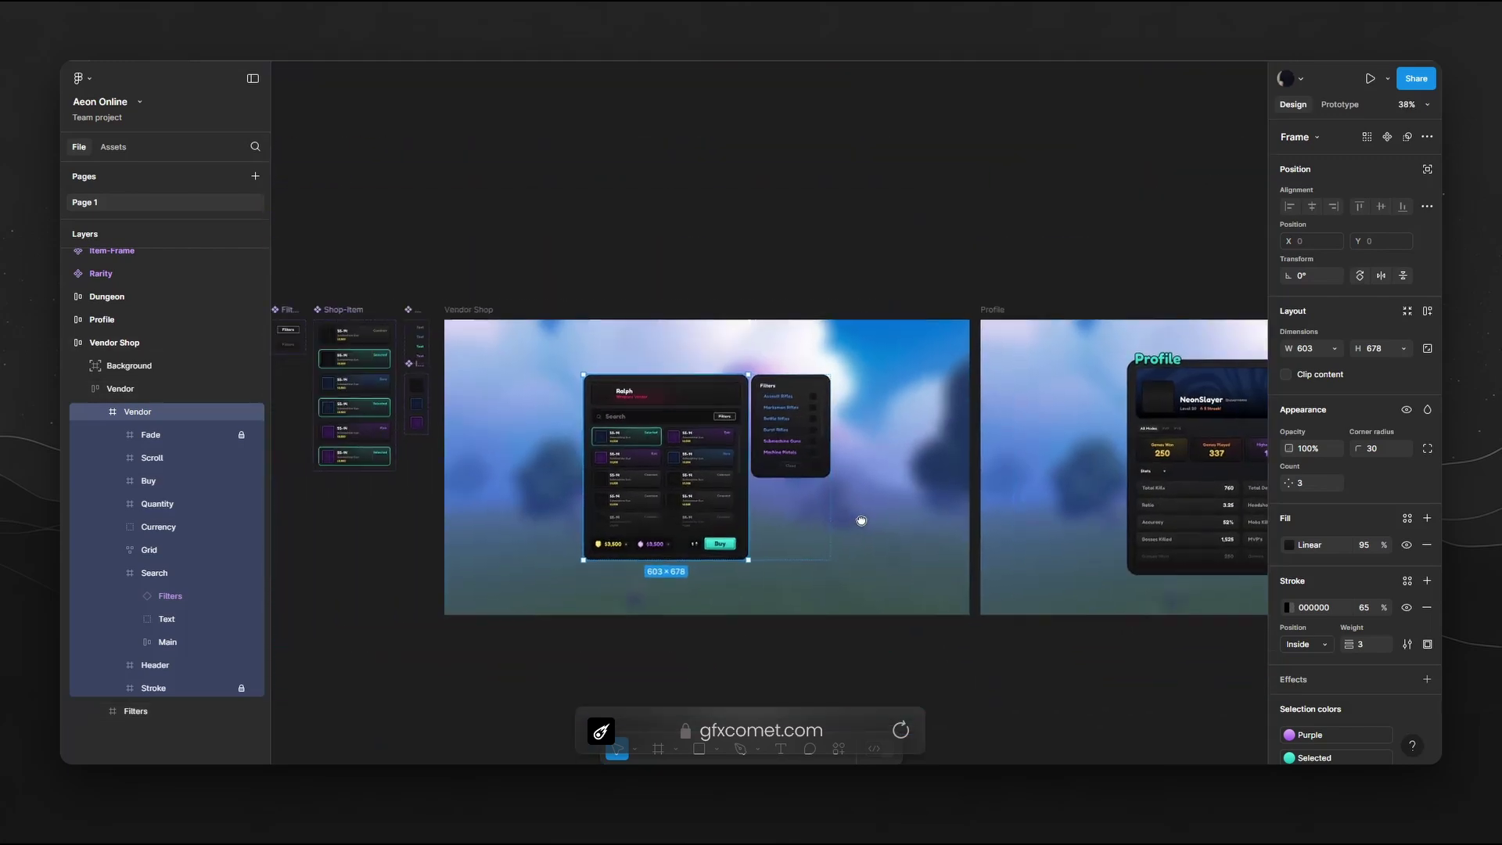
scroll(798, 435, "up", 2)
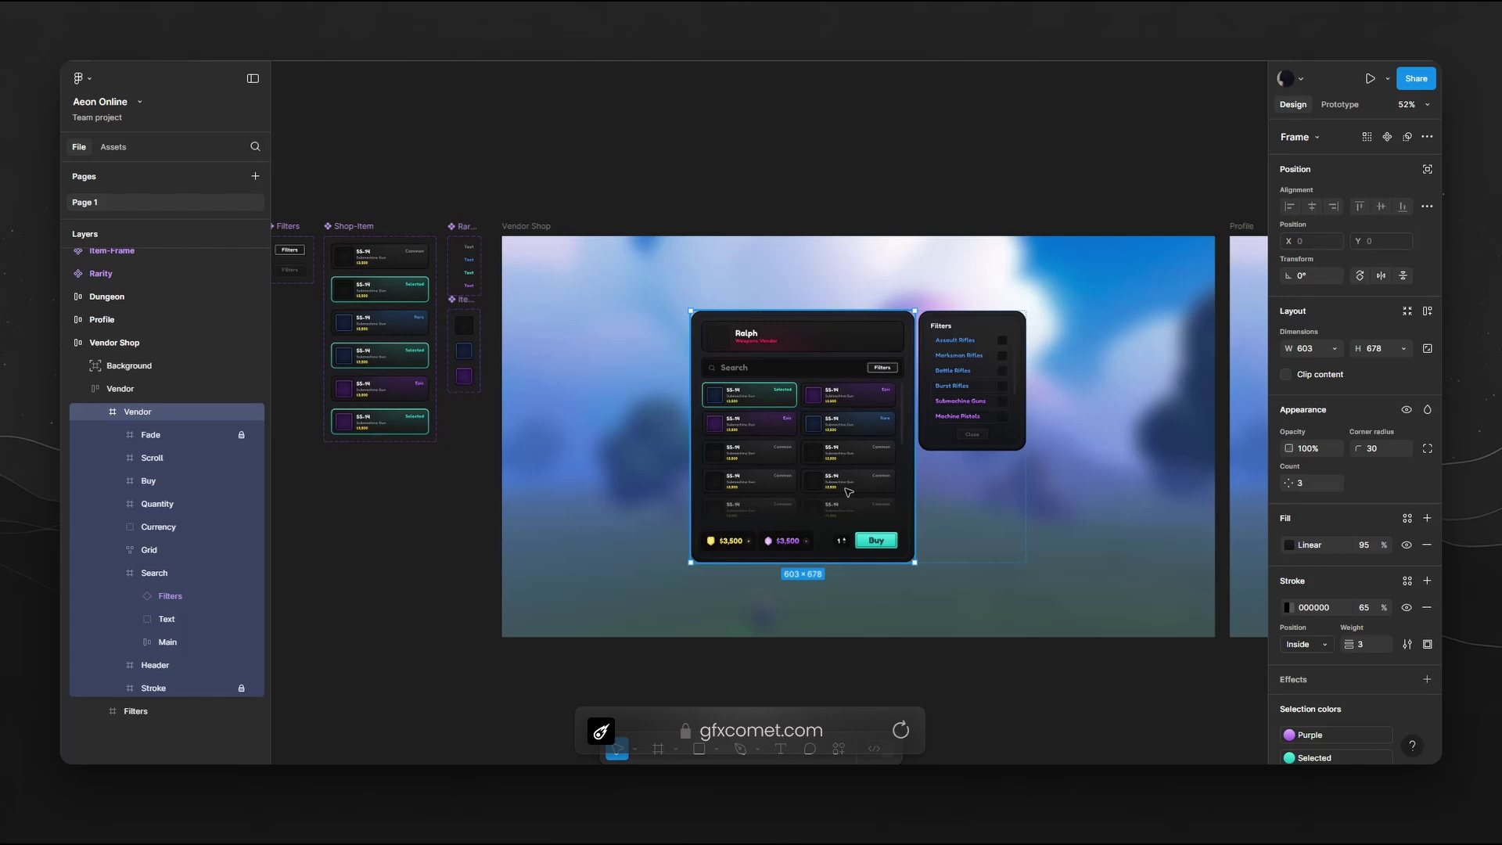
scroll(861, 502, "down", 2)
scroll(860, 501, "right", 2)
left_click(930, 642)
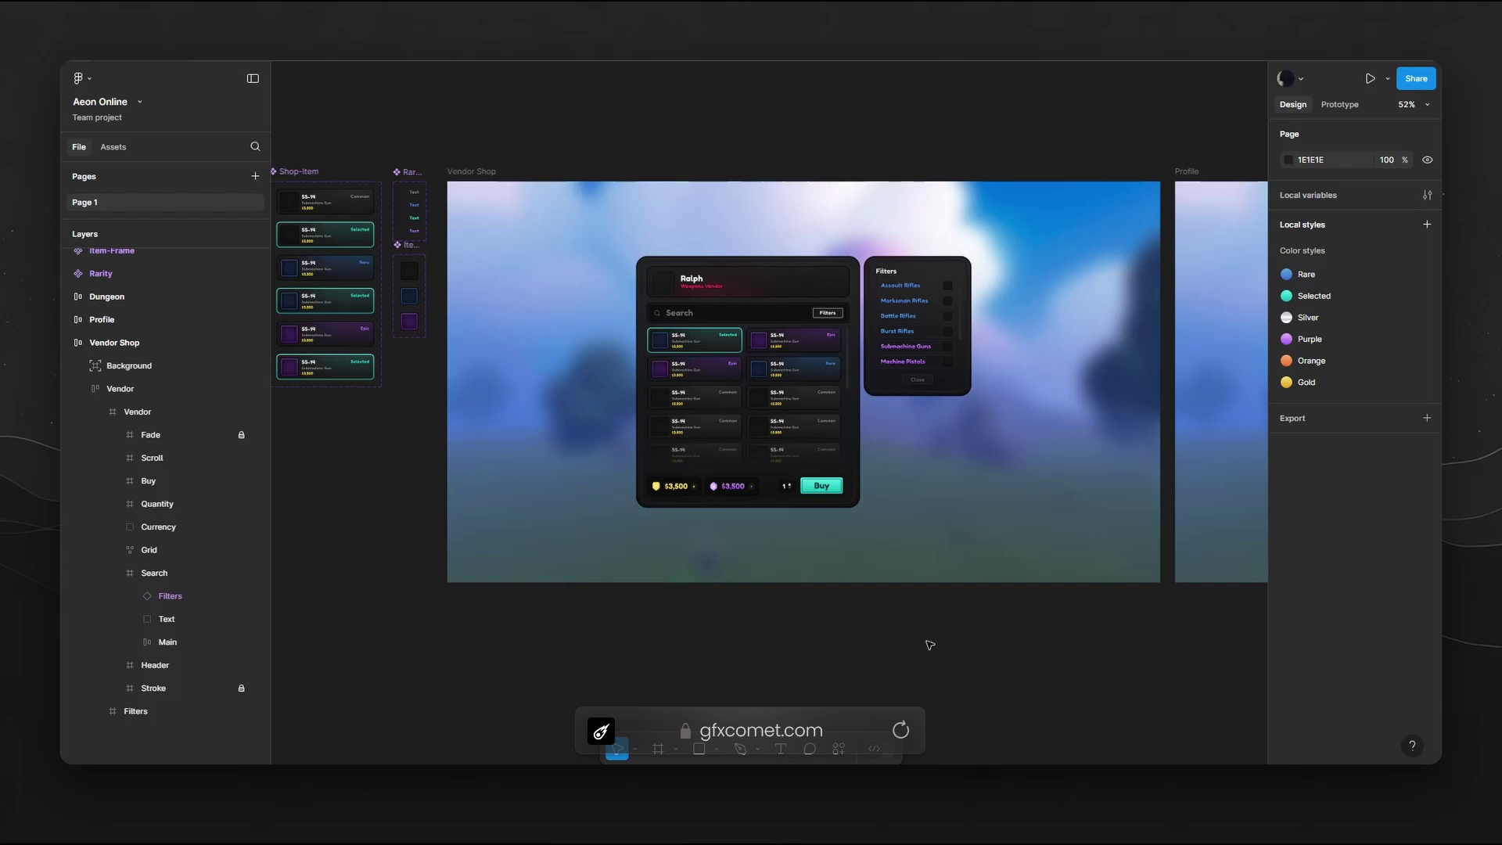
left_click_drag(882, 649, 729, 685)
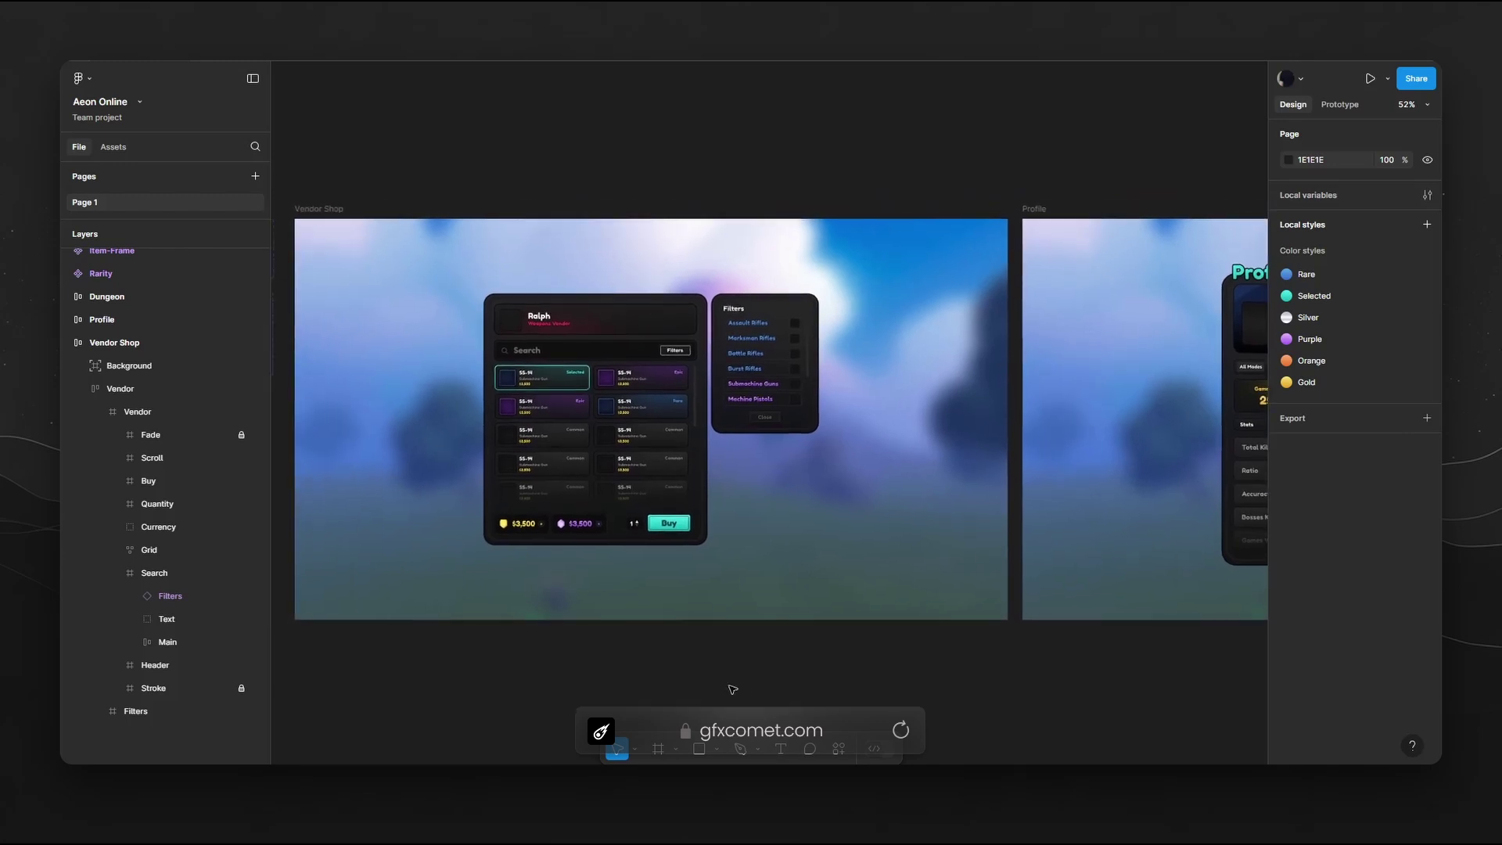
scroll(861, 682, "left", 2)
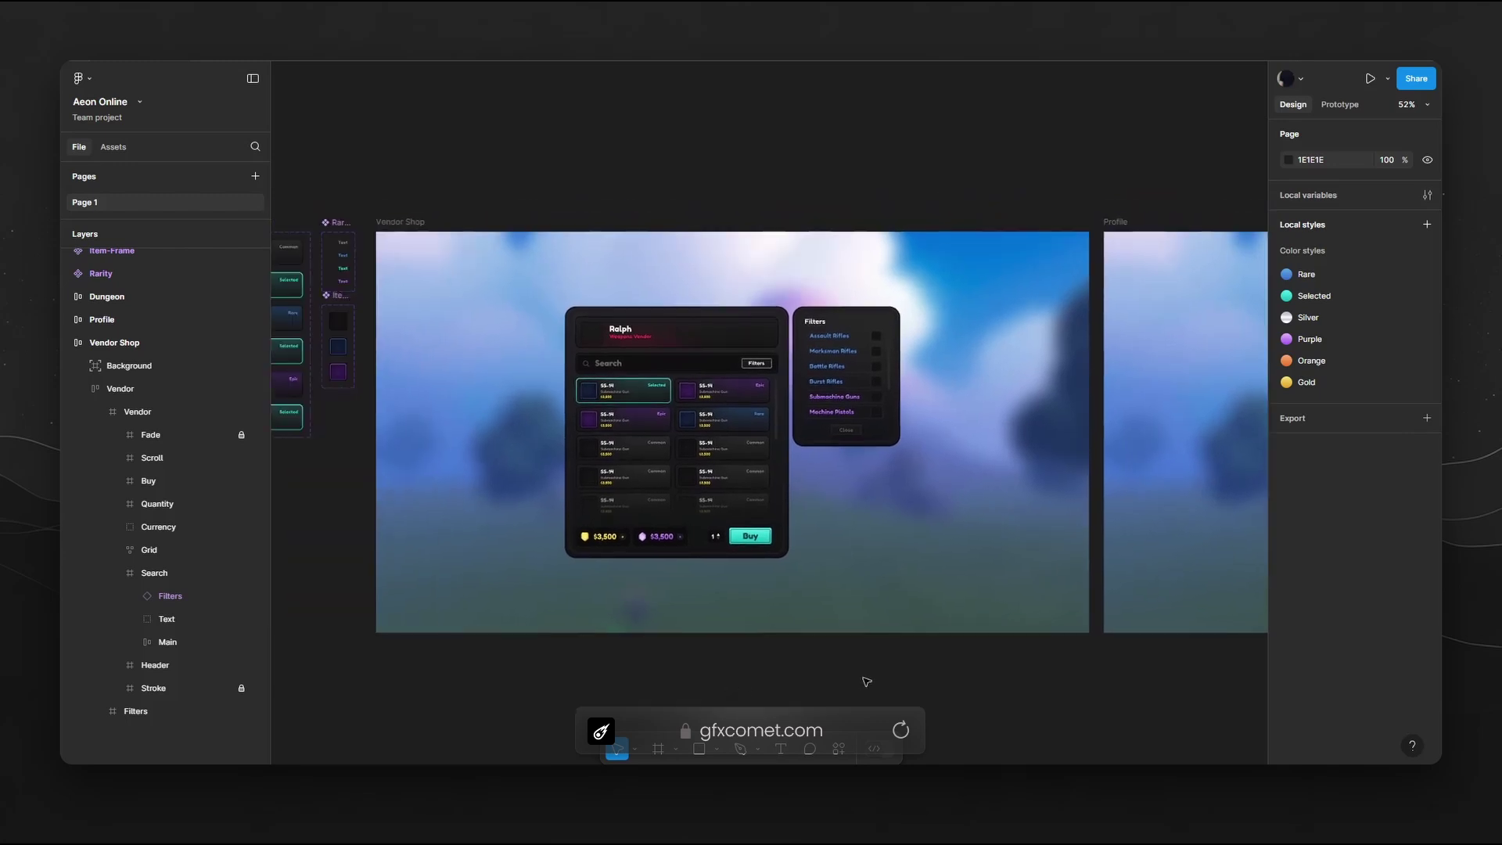
scroll(868, 682, "right", 1)
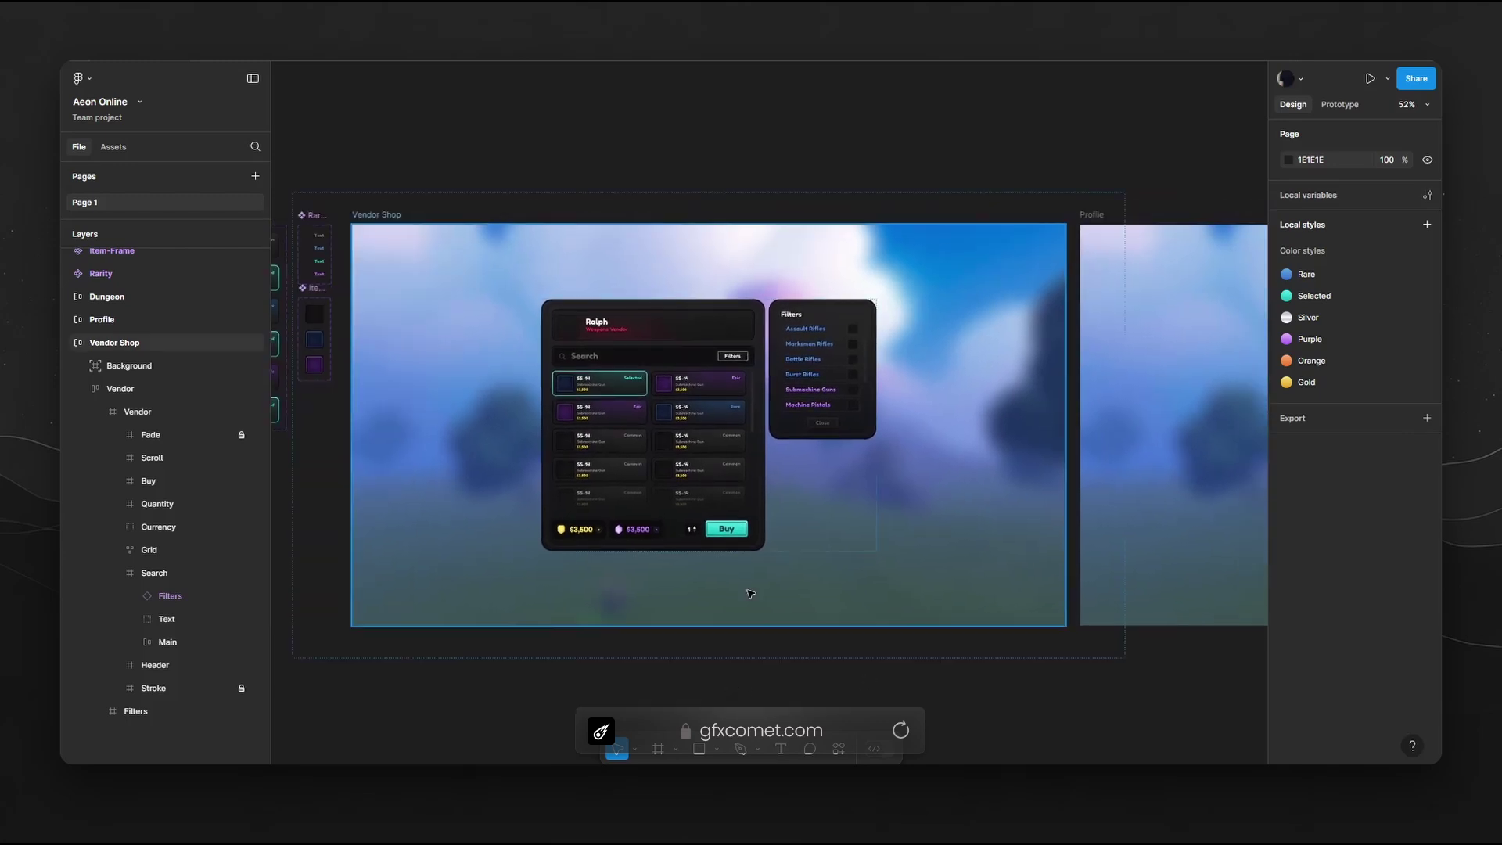
left_click_drag(807, 589, 914, 663)
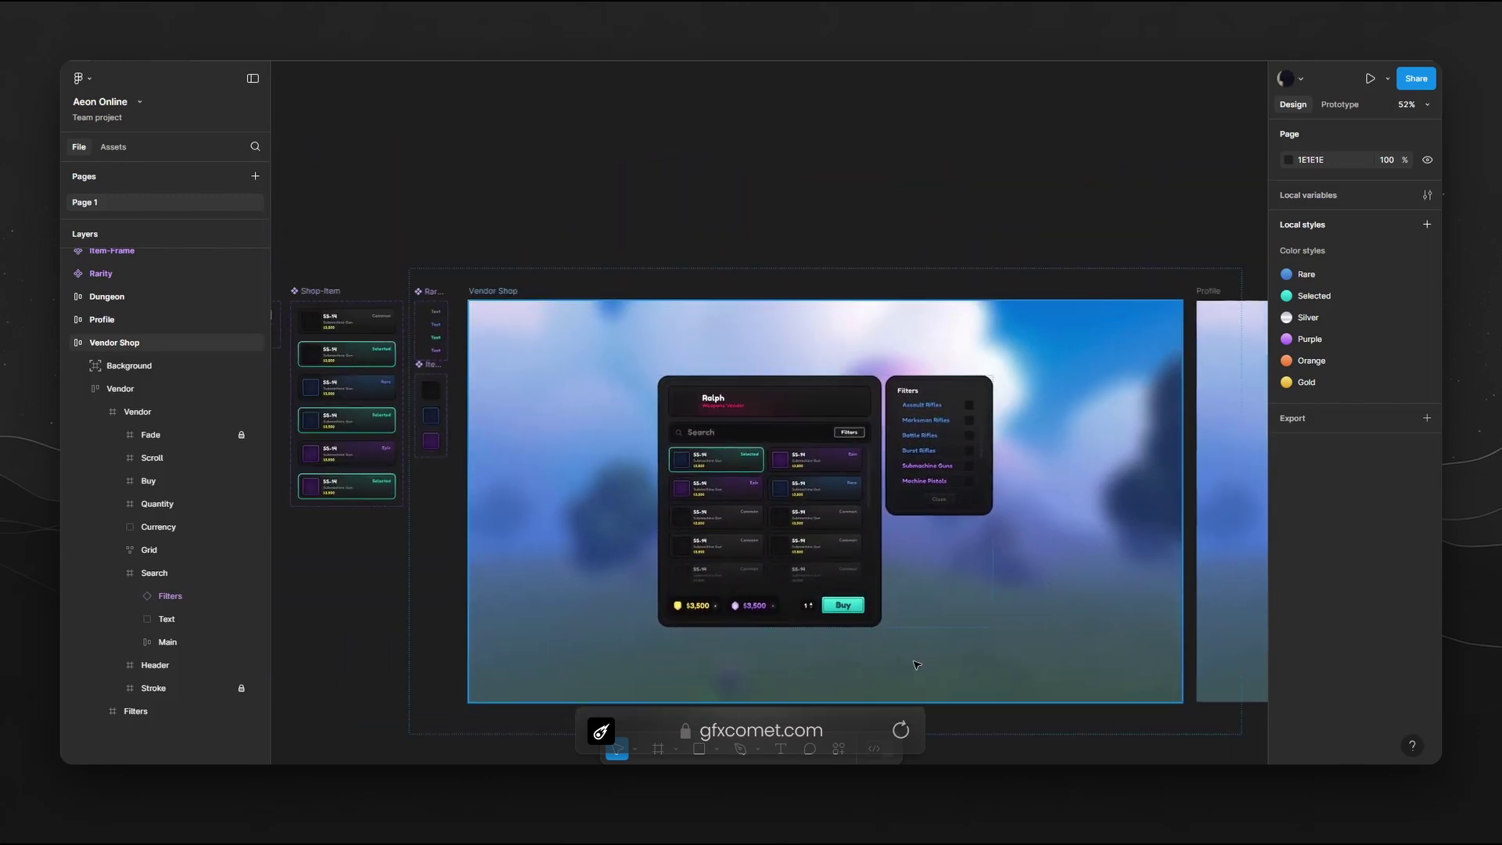
Switch the search bar's Filters button instance to the Active component state
scroll(864, 473, "up", 5)
left_click(814, 298)
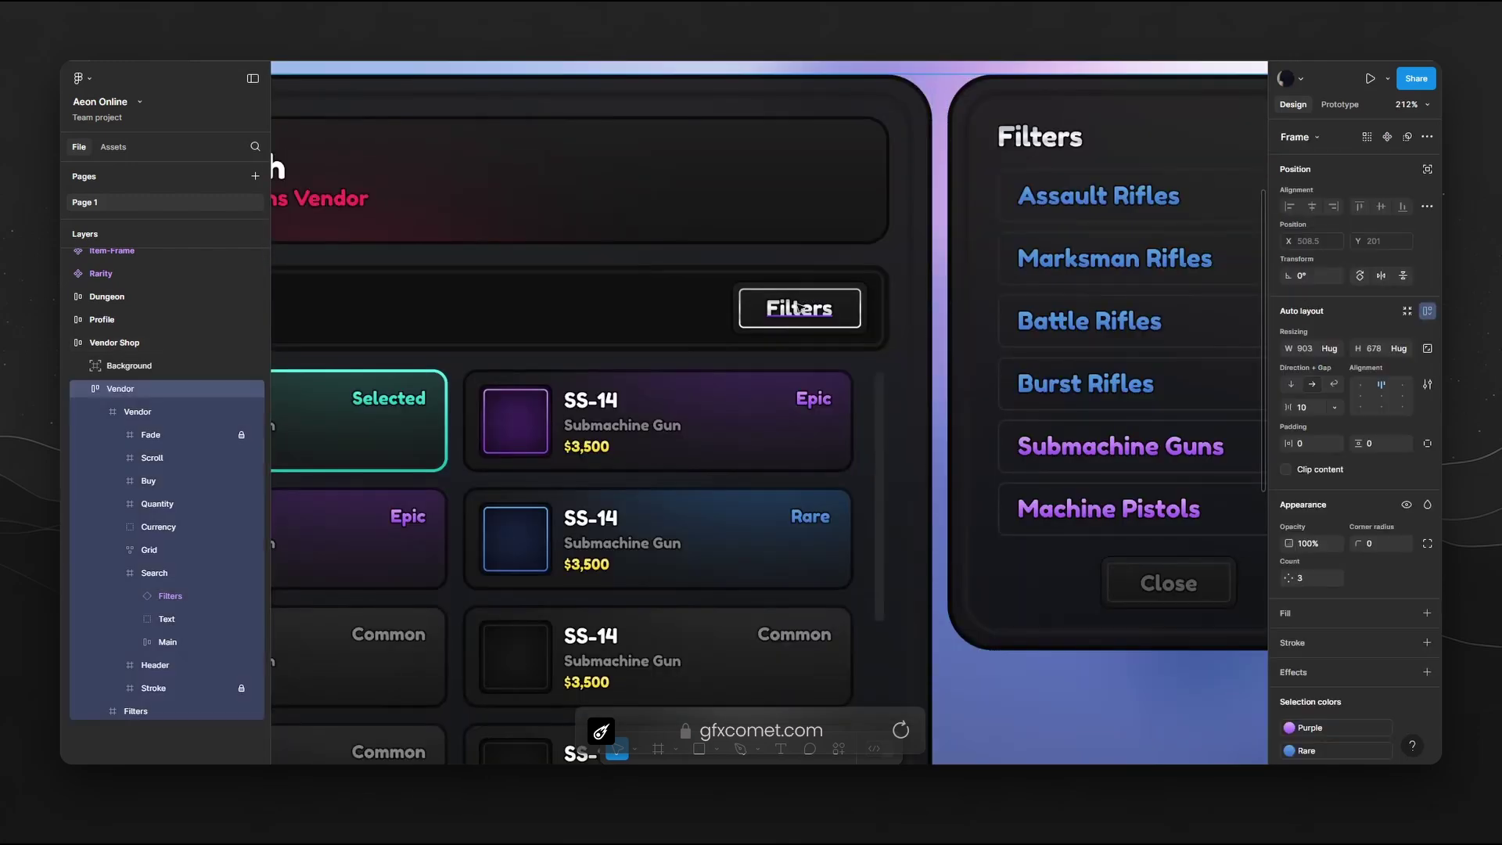
left_click(814, 303, "ctrl")
left_click(190, 596)
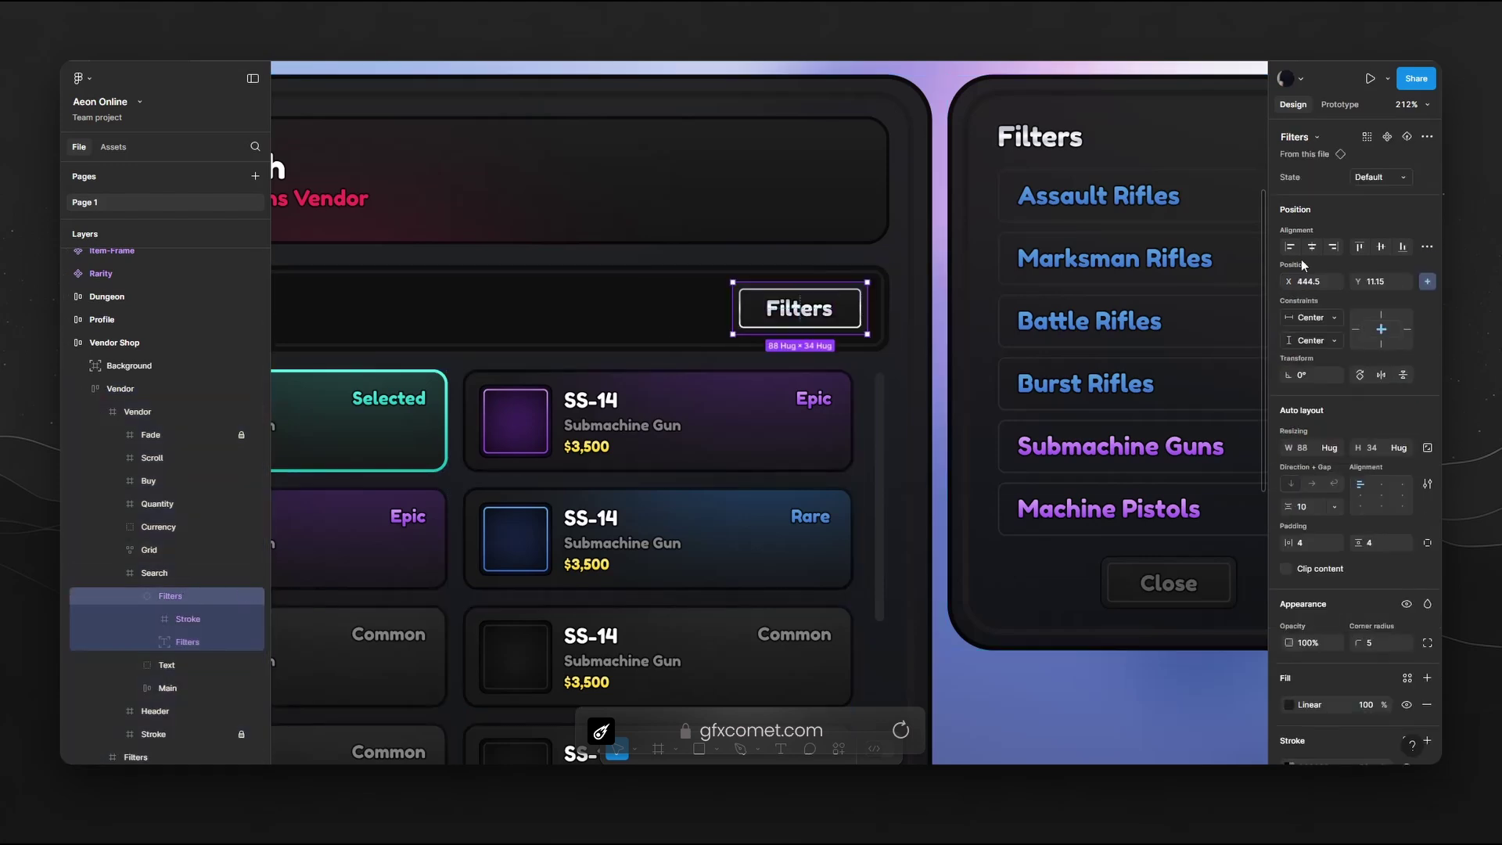
left_click(1389, 179)
left_click(1368, 200)
scroll(995, 454, "down", 2)
left_click_drag(949, 584, 942, 489)
left_click_drag(945, 557, 870, 629)
Hide the Filters panel beside the vendor panel in the Vendor Shop frame
left_click(942, 267)
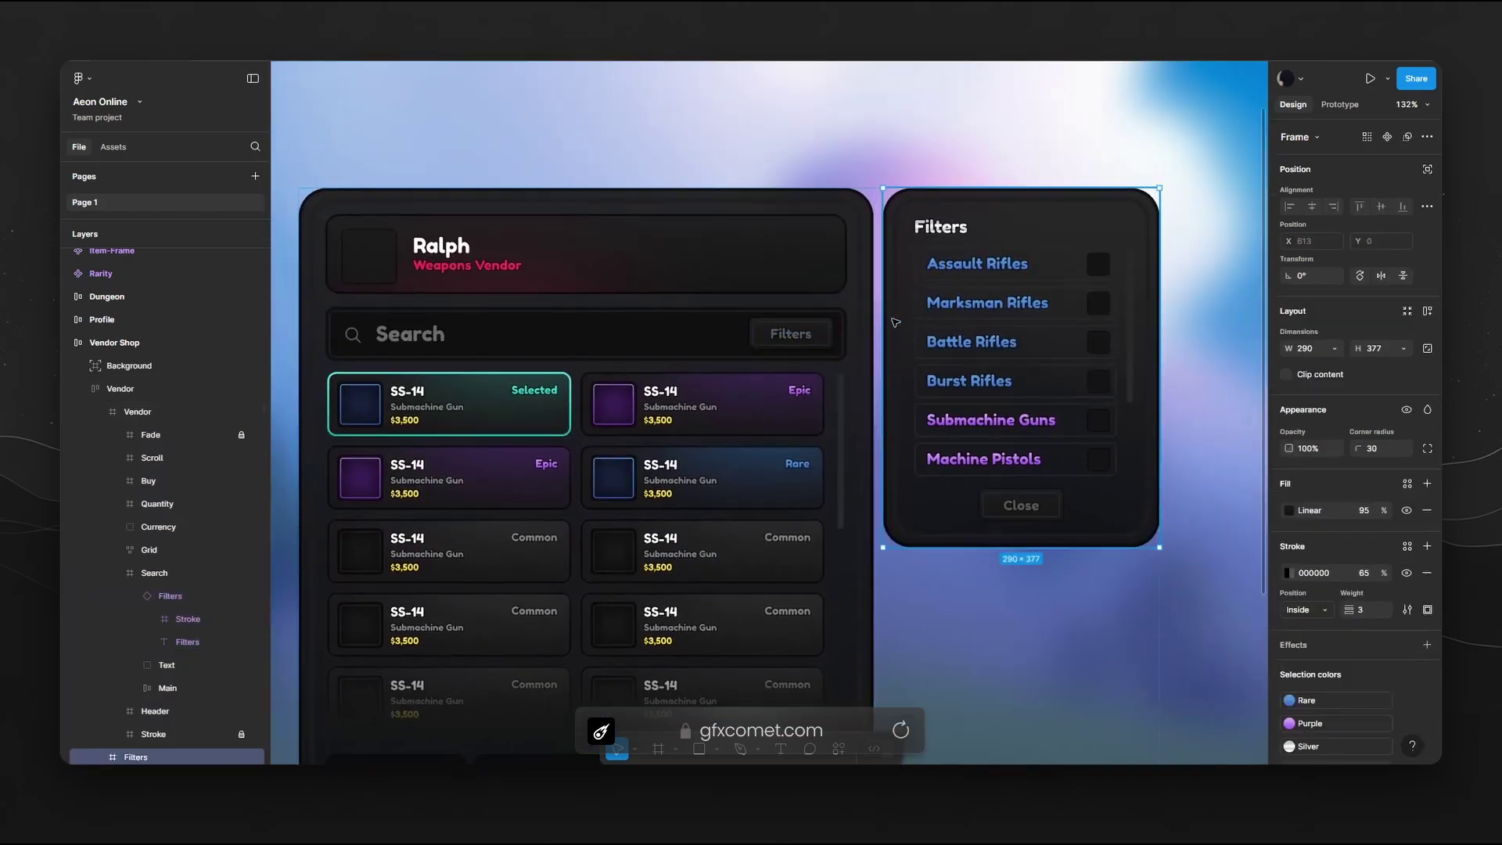
scroll(855, 344, "left", 2)
scroll(875, 353, "up", 1)
scroll(875, 354, "right", 2)
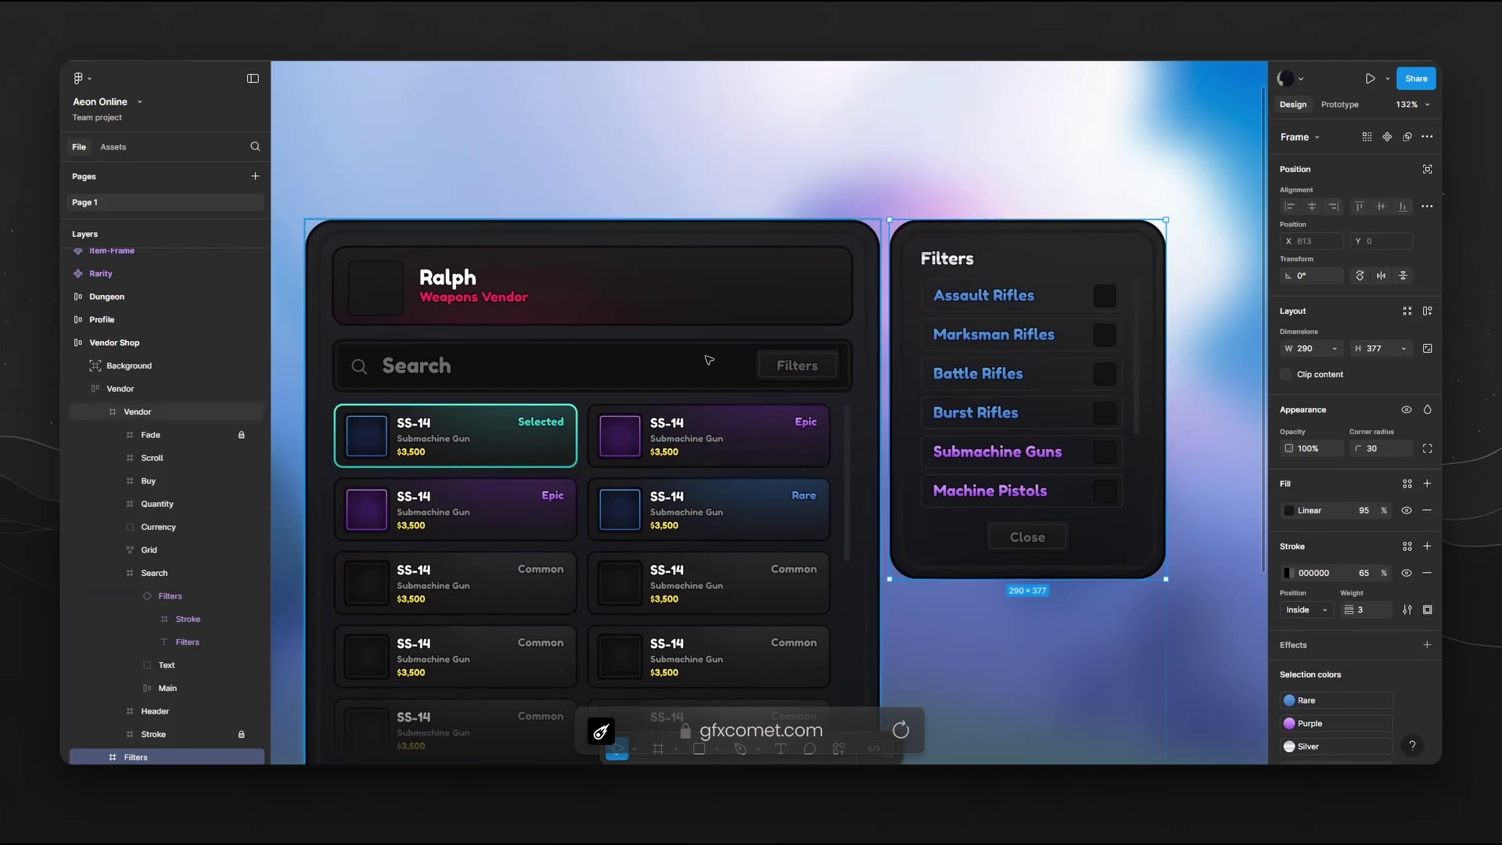
key("alt+l")
left_click(887, 226)
left_click(962, 233)
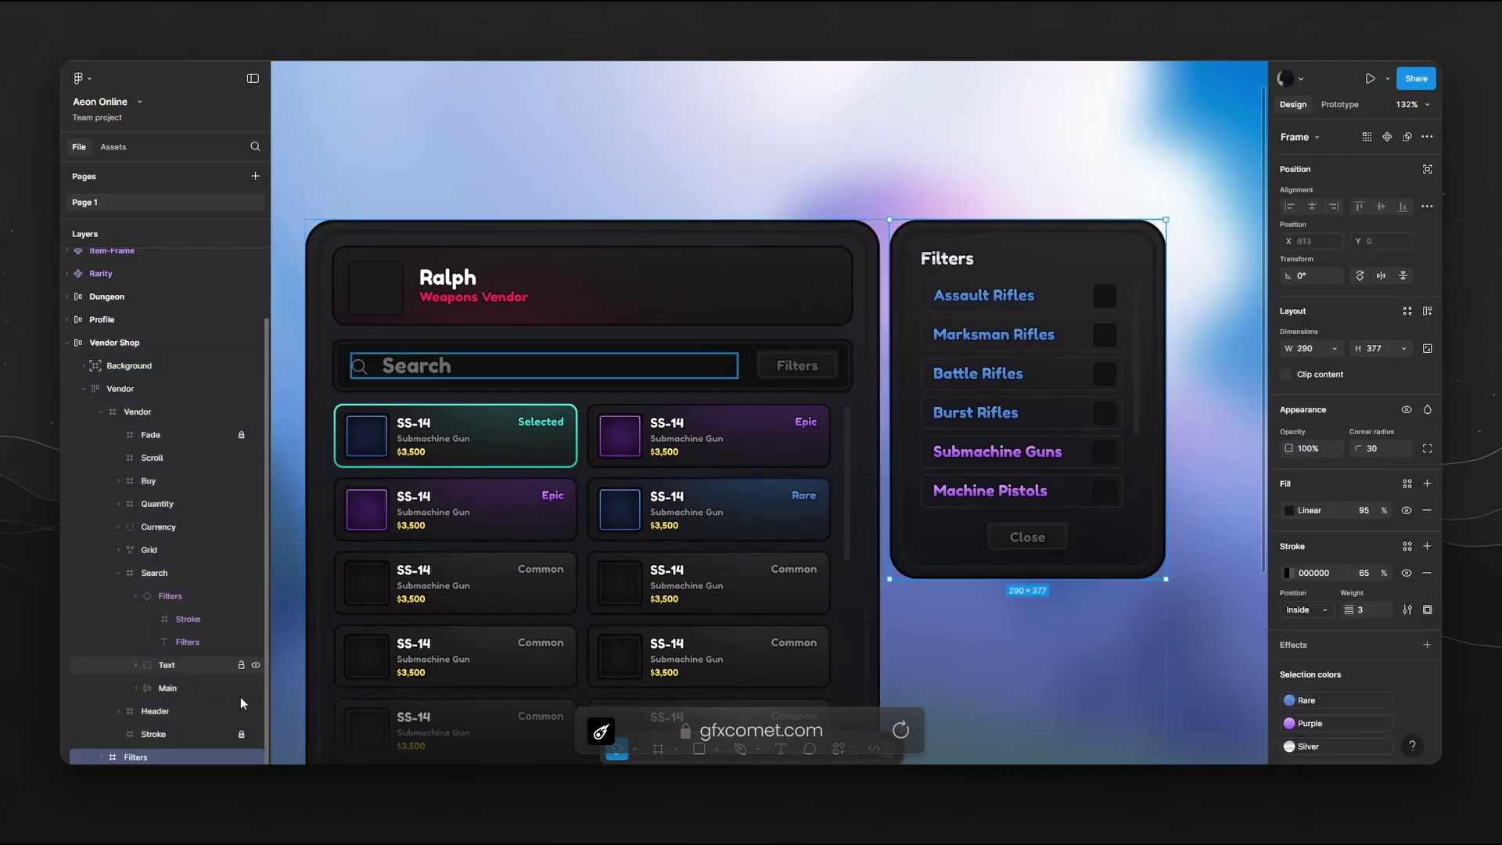
left_click(257, 757)
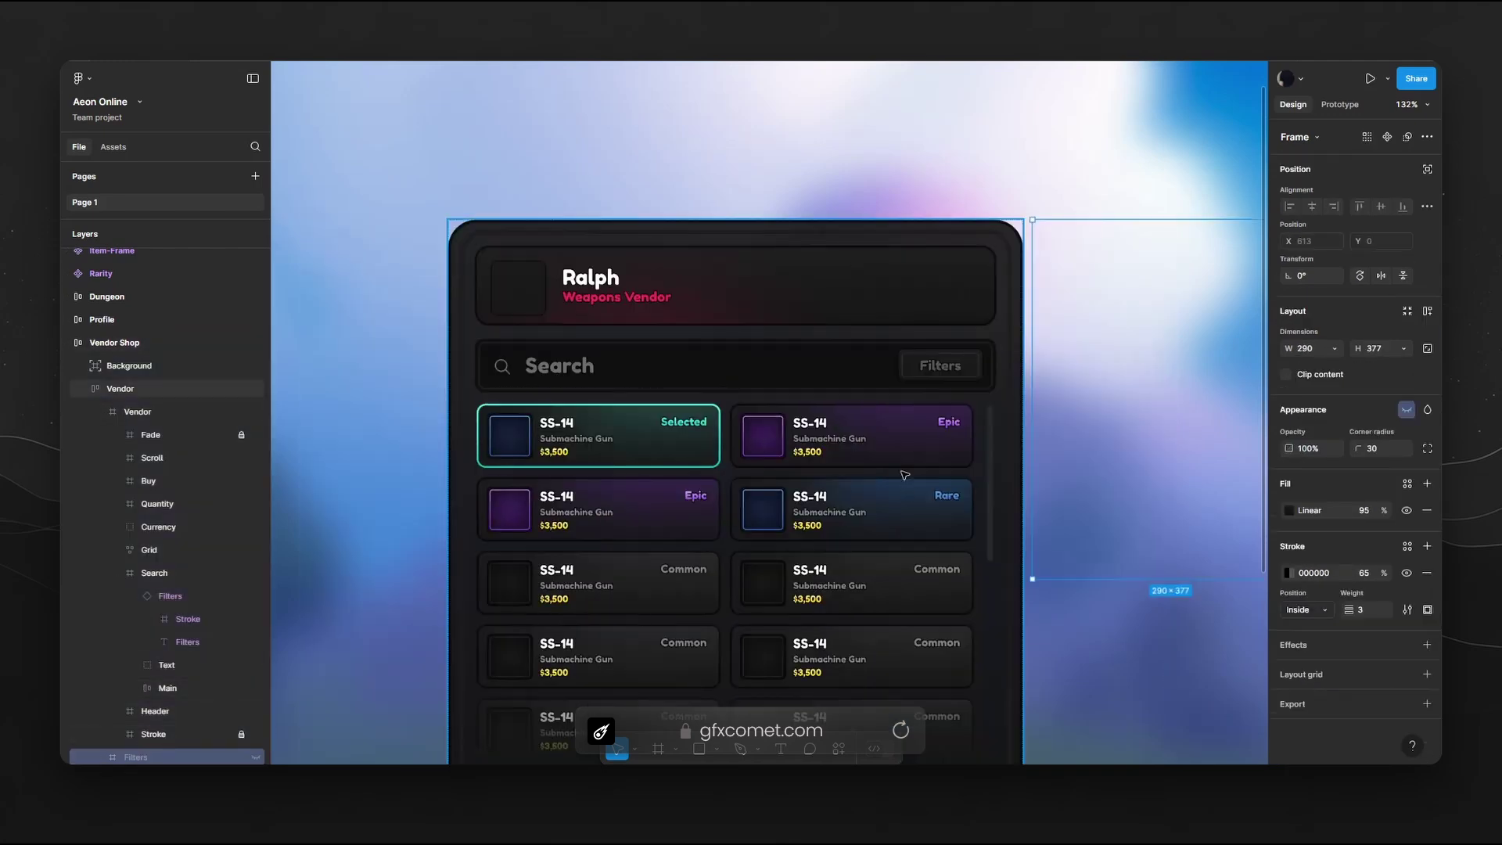
Set the search bar's Filters button state to Default, then view the whole Vendor Shop frame
double_click(953, 377)
key("shift+Return")
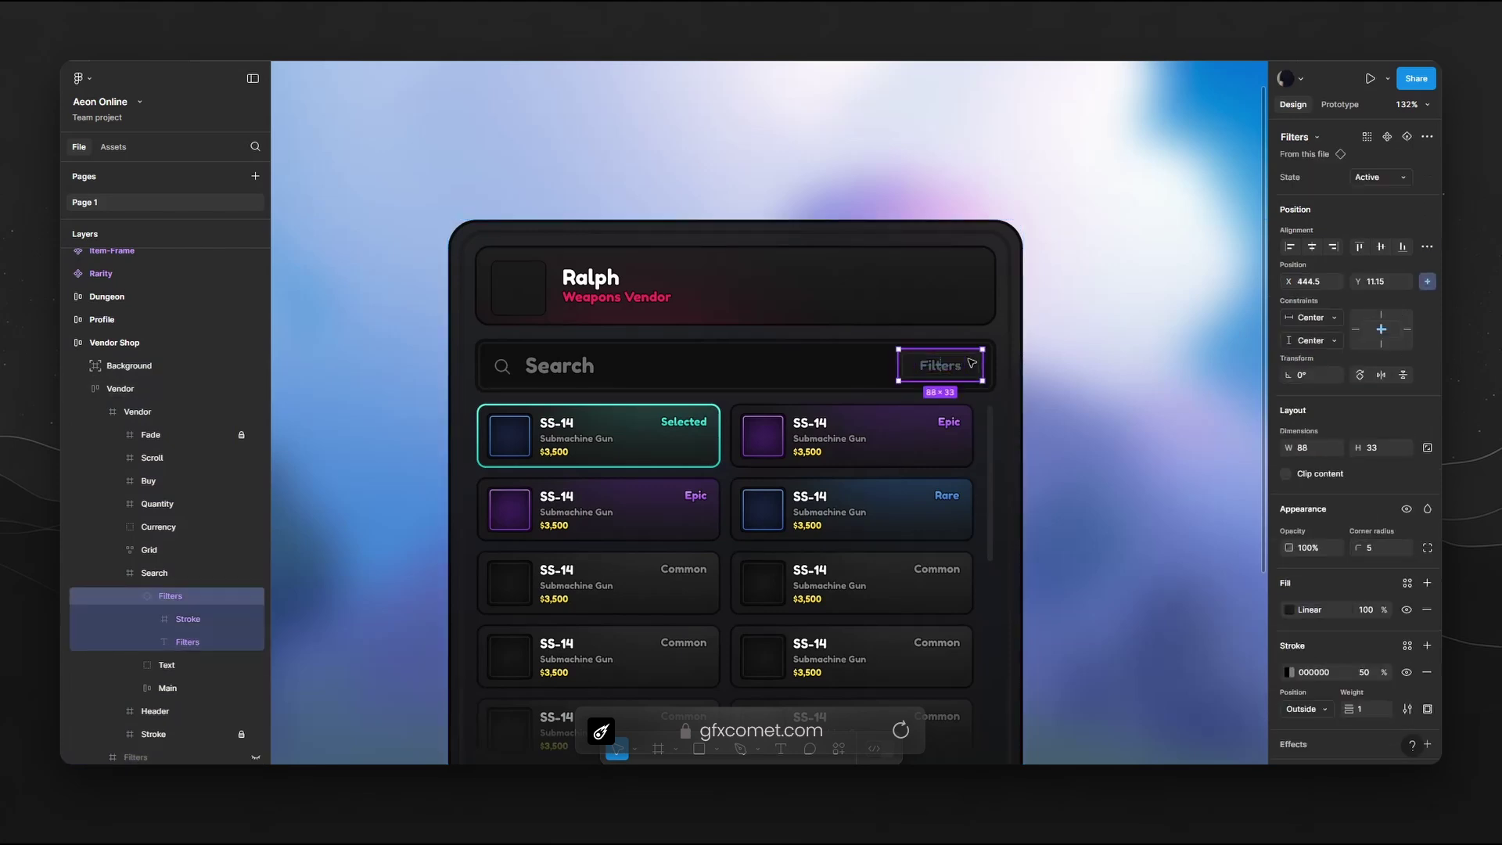
left_click(1380, 177)
left_click(1375, 163)
left_click(1165, 368)
scroll(837, 465, "down", 5)
left_click_drag(989, 453, 917, 386)
scroll(917, 386, "down", 1)
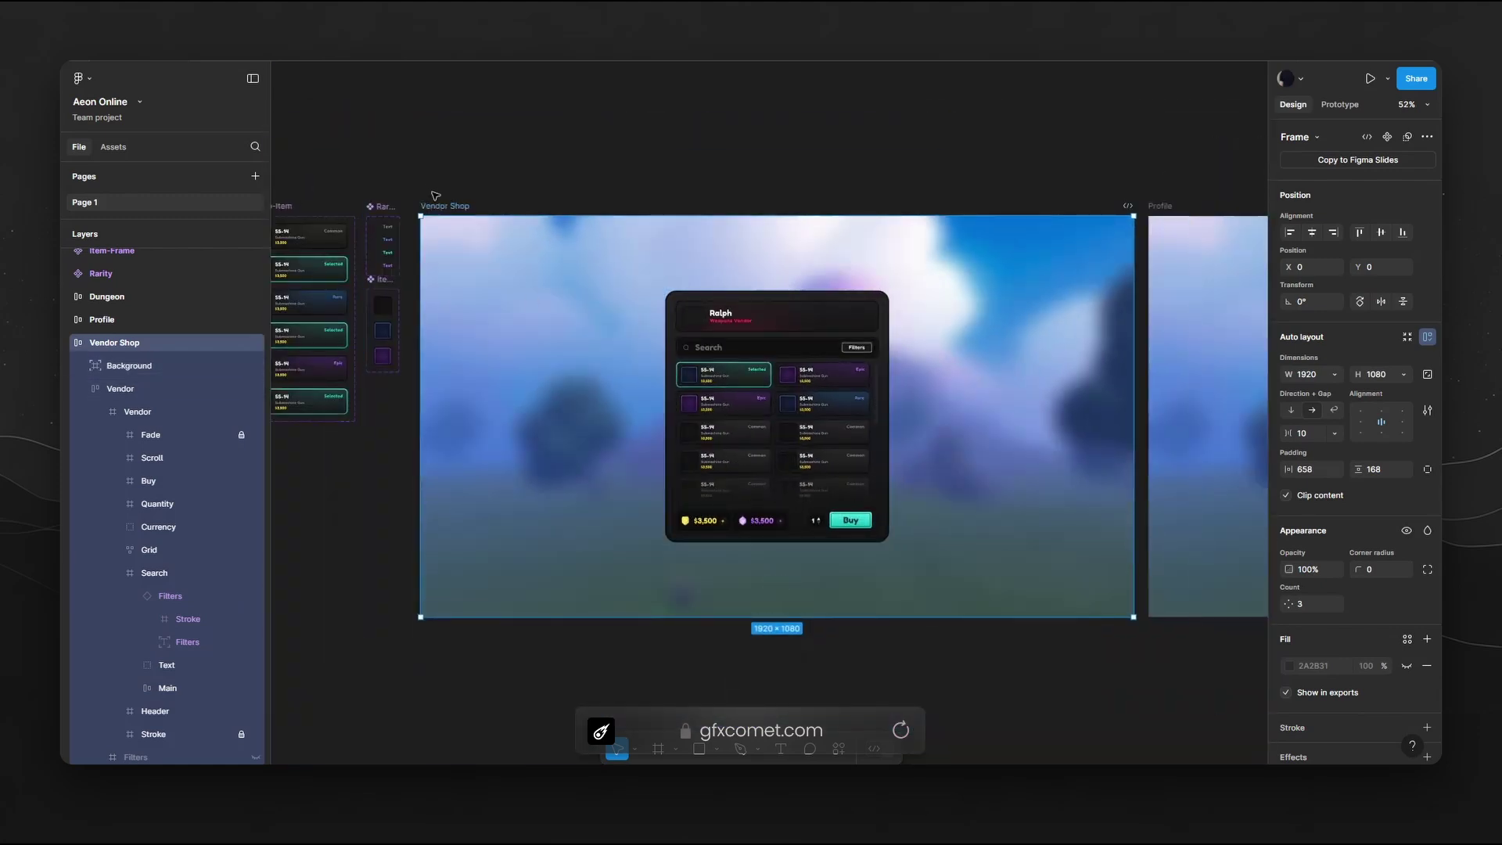
scroll(791, 530, "down", 2)
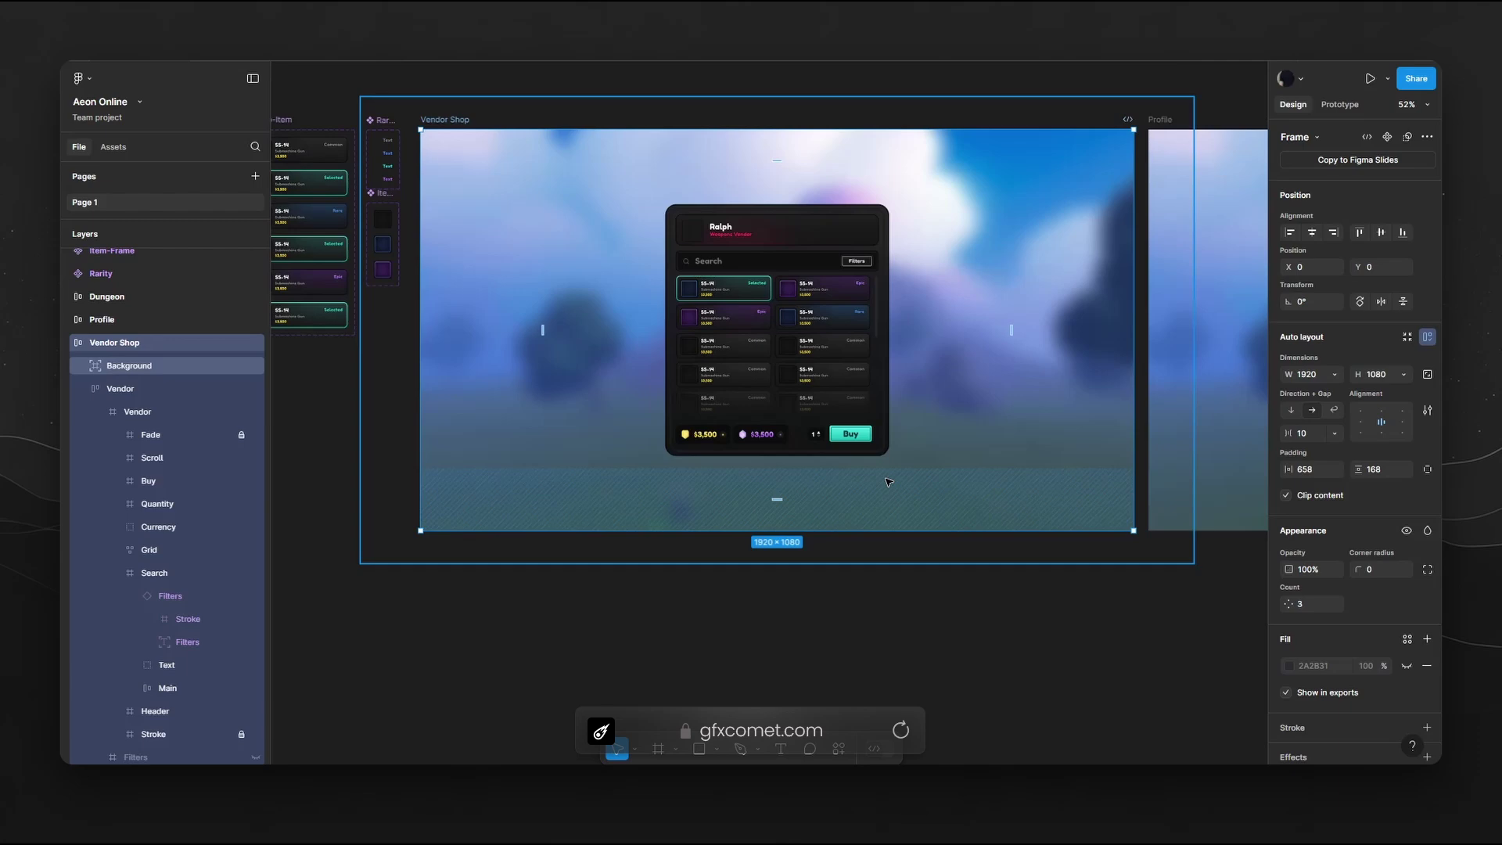
Undo the Filters button's state change and the hiding of the Filters panel, and clear the selection
key("ctrl+z")
key("ctrl+z")
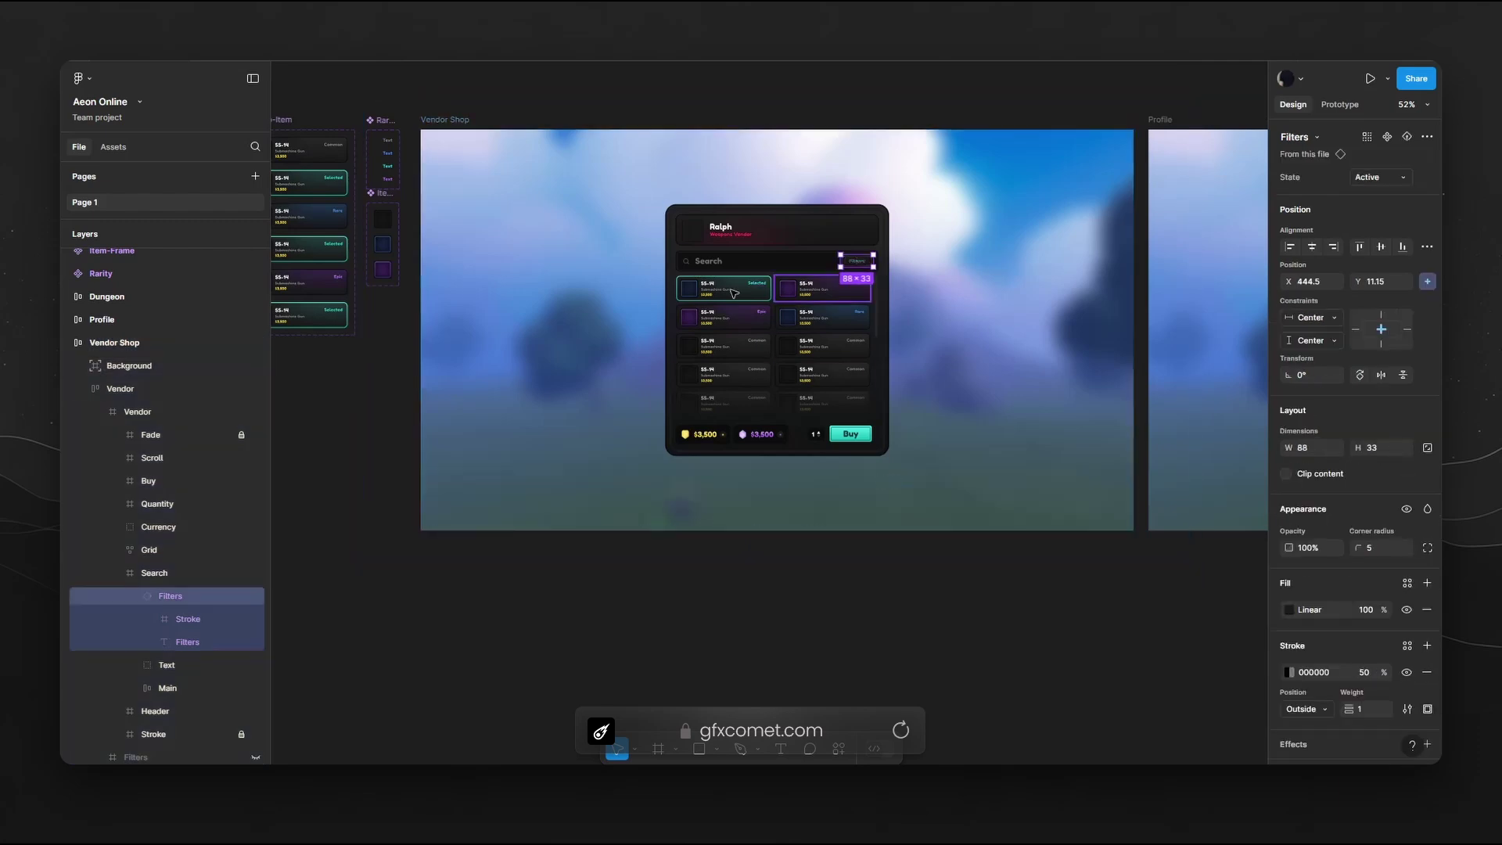
key("ctrl+z")
key("ctrl+z")
key("ctrl+z")
left_click(791, 563)
Place a copy of the Default Filters variant on empty canvas outside its component set, at about X -791, Y 179
left_click_drag(278, 391, 446, 519)
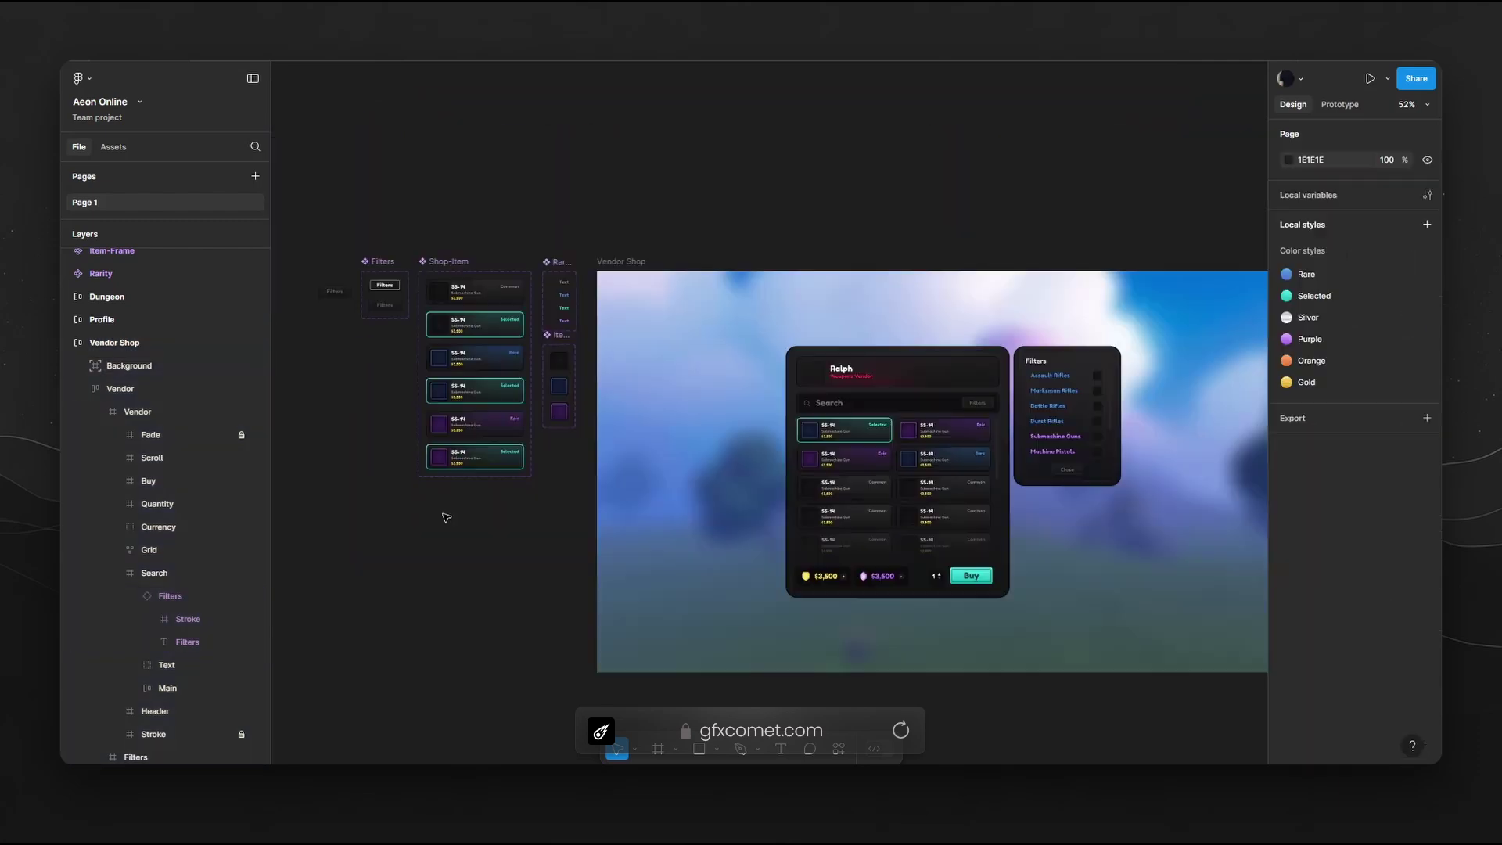
scroll(446, 485, "up", 3)
left_click_drag(398, 360, 566, 433)
scroll(670, 485, "up", 2)
left_click_drag(532, 318, 563, 355)
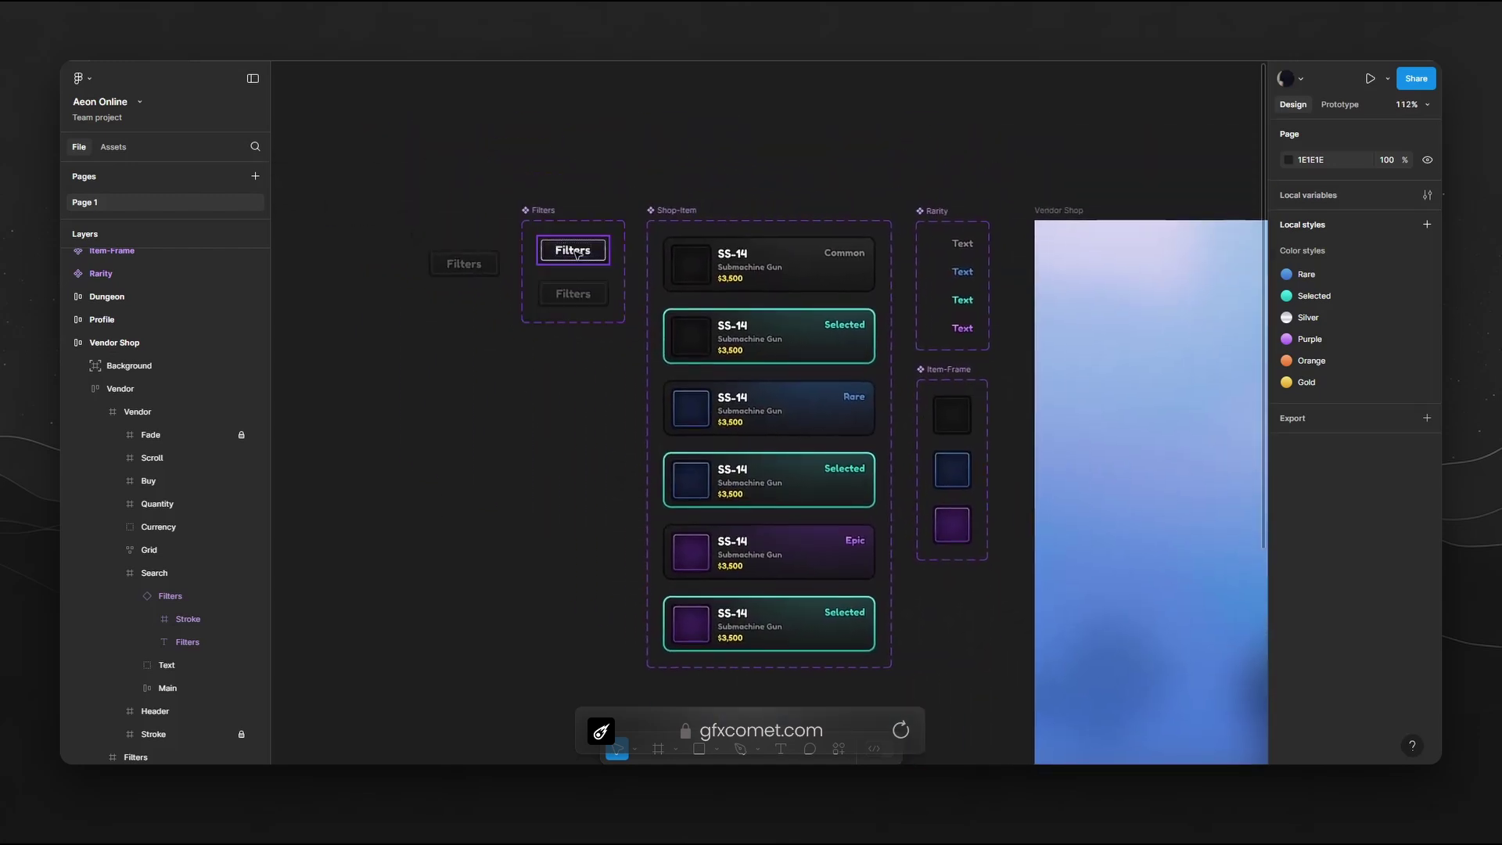
left_click(588, 252)
left_click_drag(588, 252, 460, 381, "alt")
left_click_drag(571, 404, 757, 433)
scroll(707, 500, "up", 2)
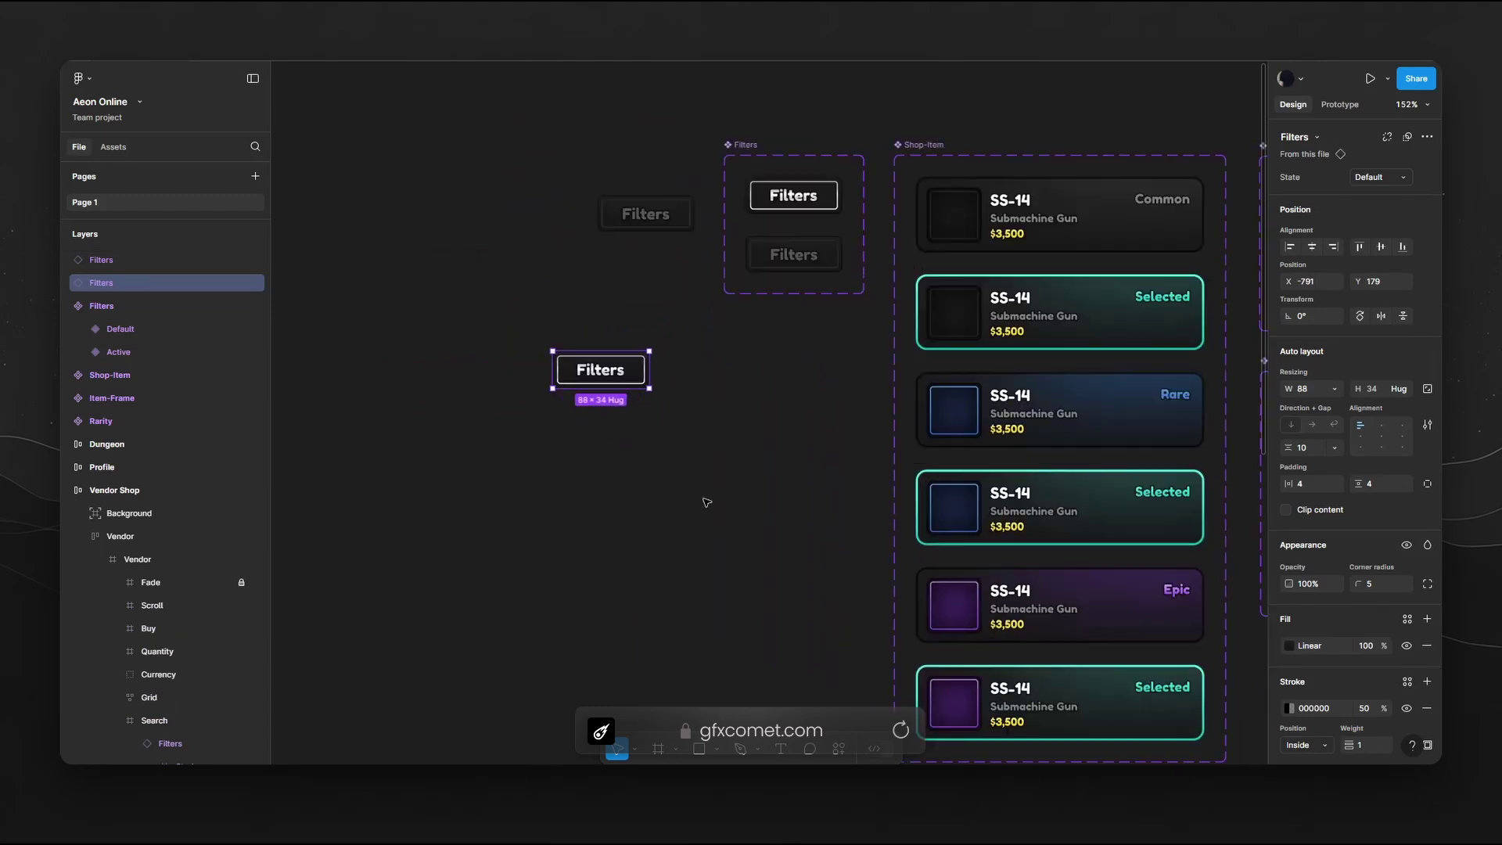
Set the copied Filters instance's state to Active and clear the selection
left_click_drag(711, 486, 859, 595)
left_click(1404, 178)
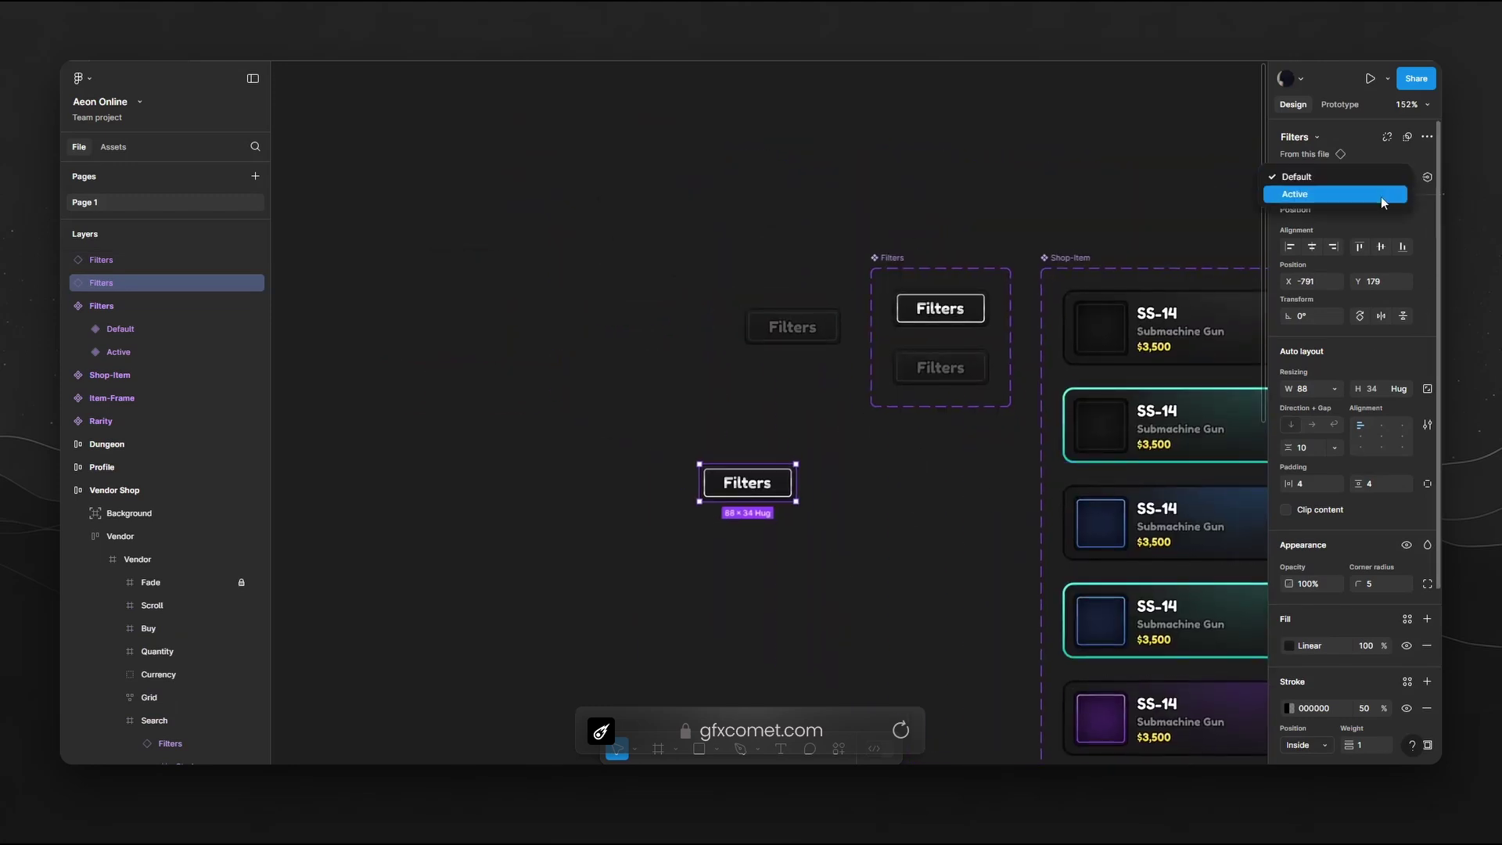
left_click(1382, 195)
left_click(883, 464)
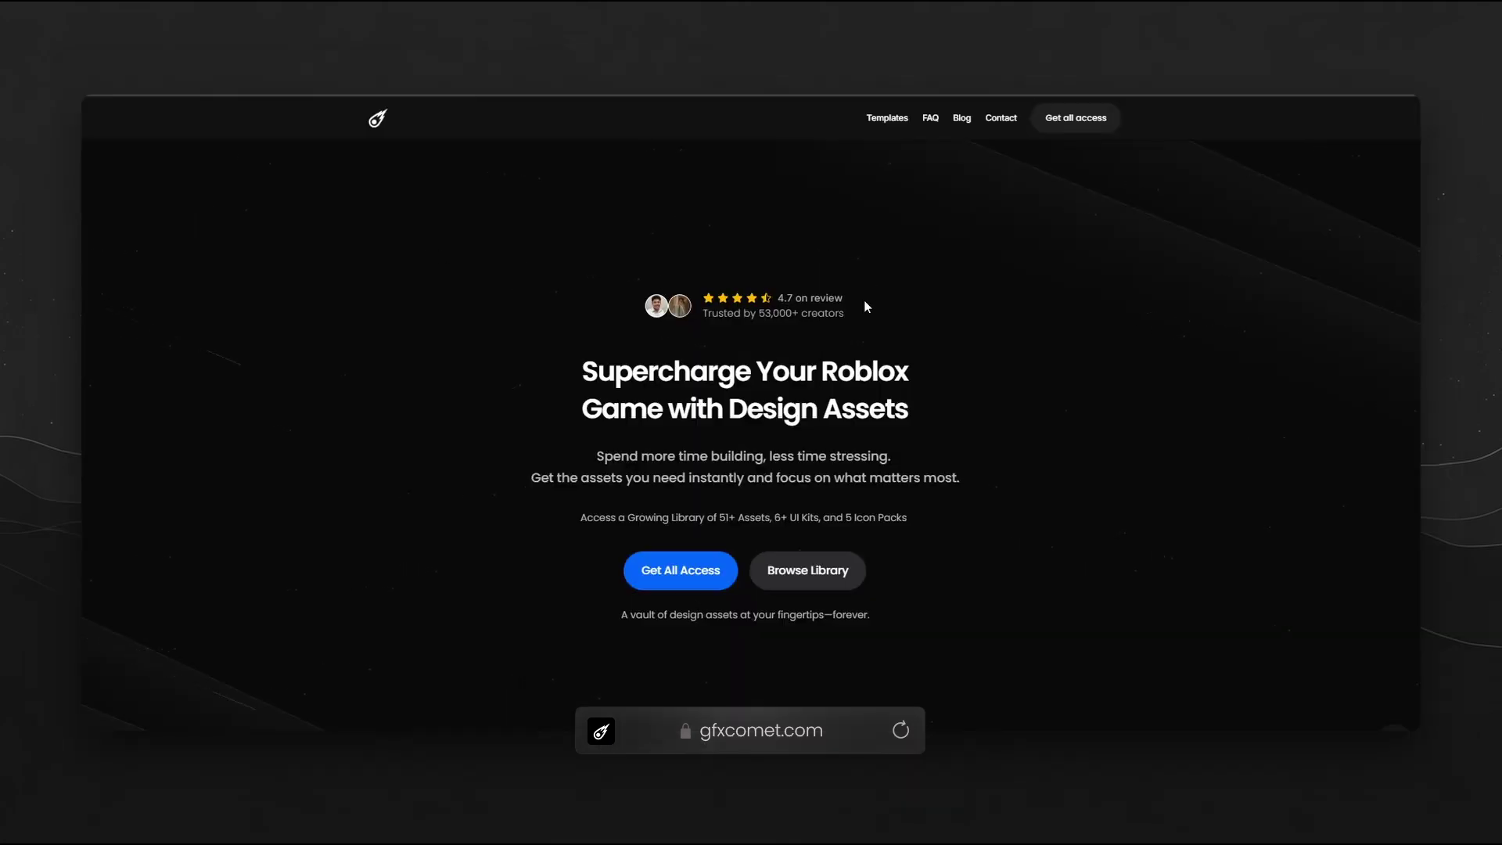
Browse the gfxcomet.com home page and look through its templates catalogue of icon packs, bundles and interface kits
scroll(863, 299, "down", 10)
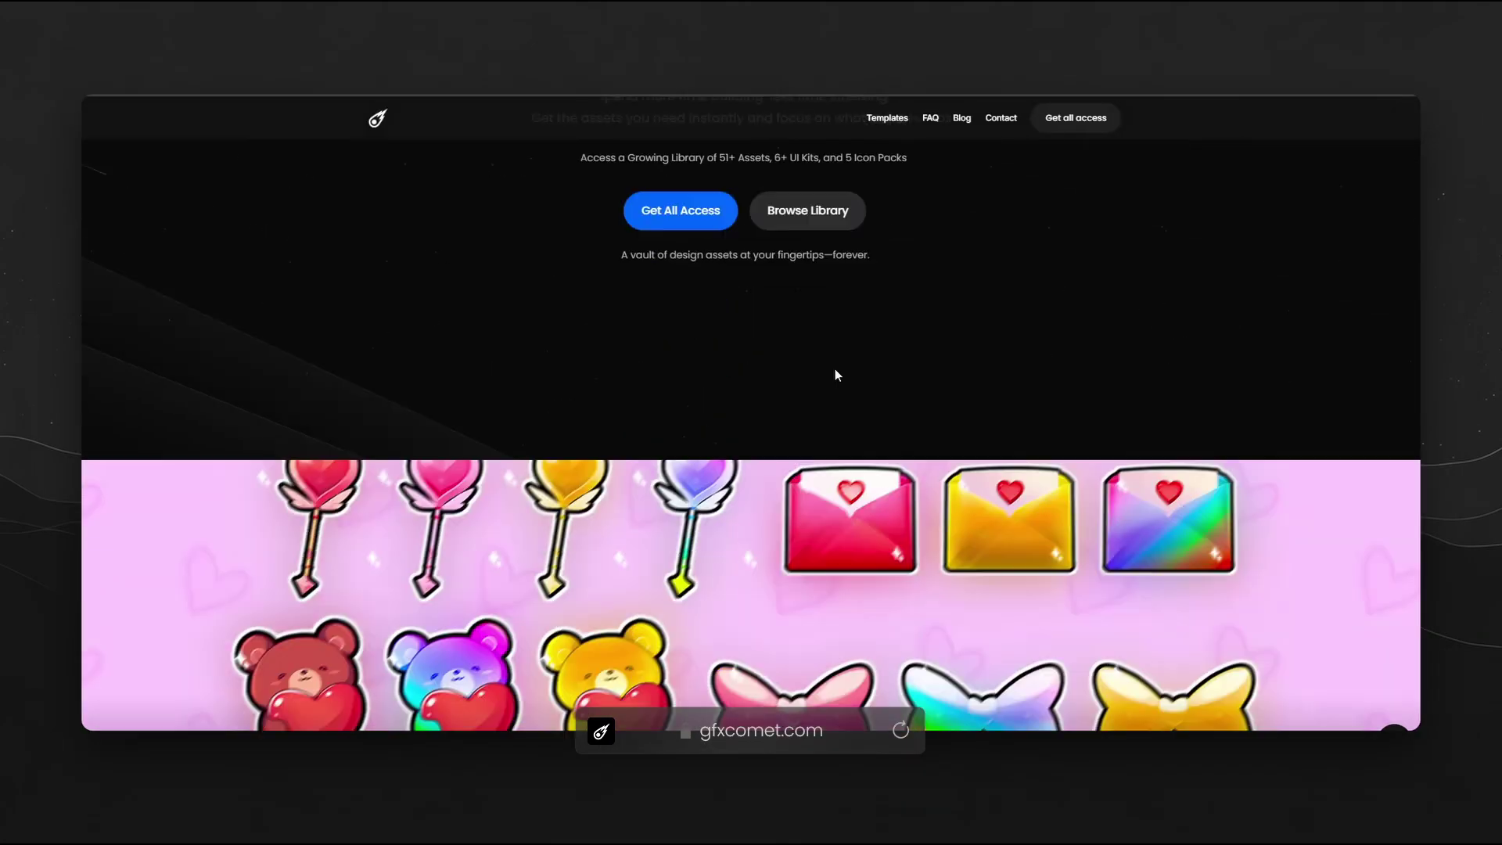
scroll(836, 368, "down", 10)
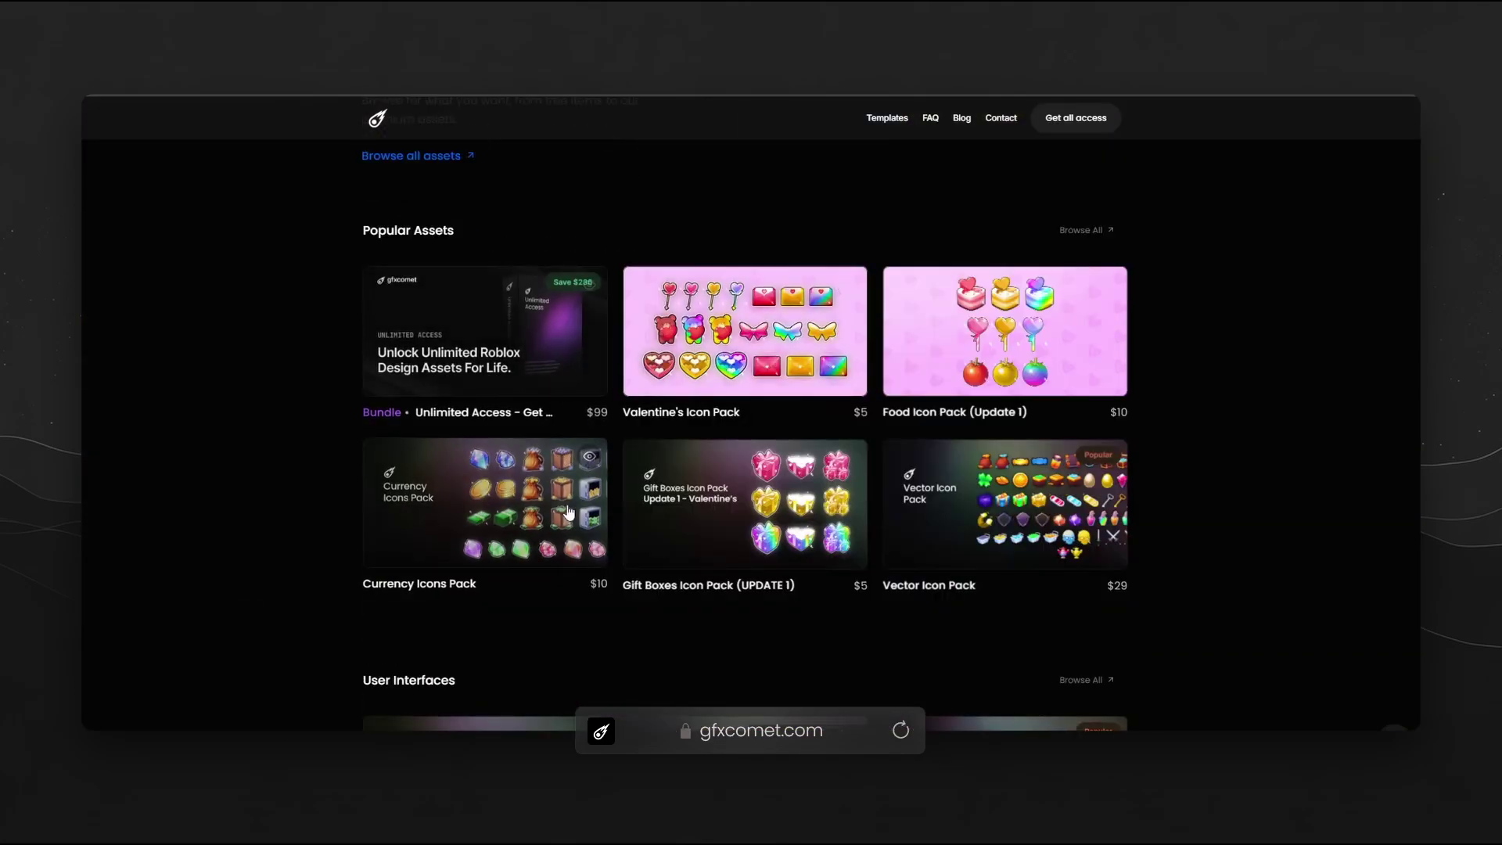
left_click(894, 121)
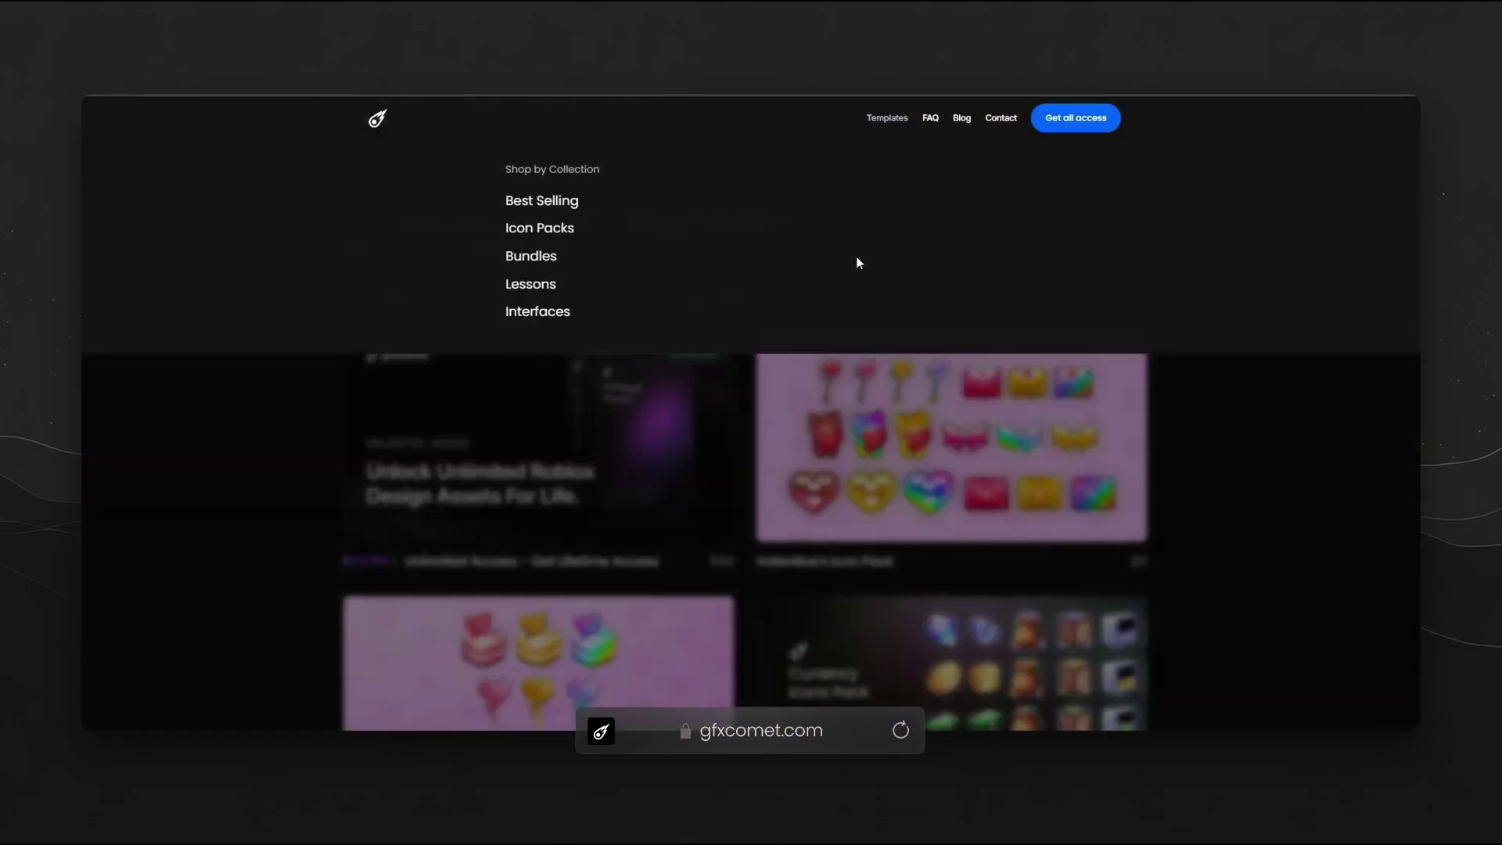
scroll(626, 409, "down", 15)
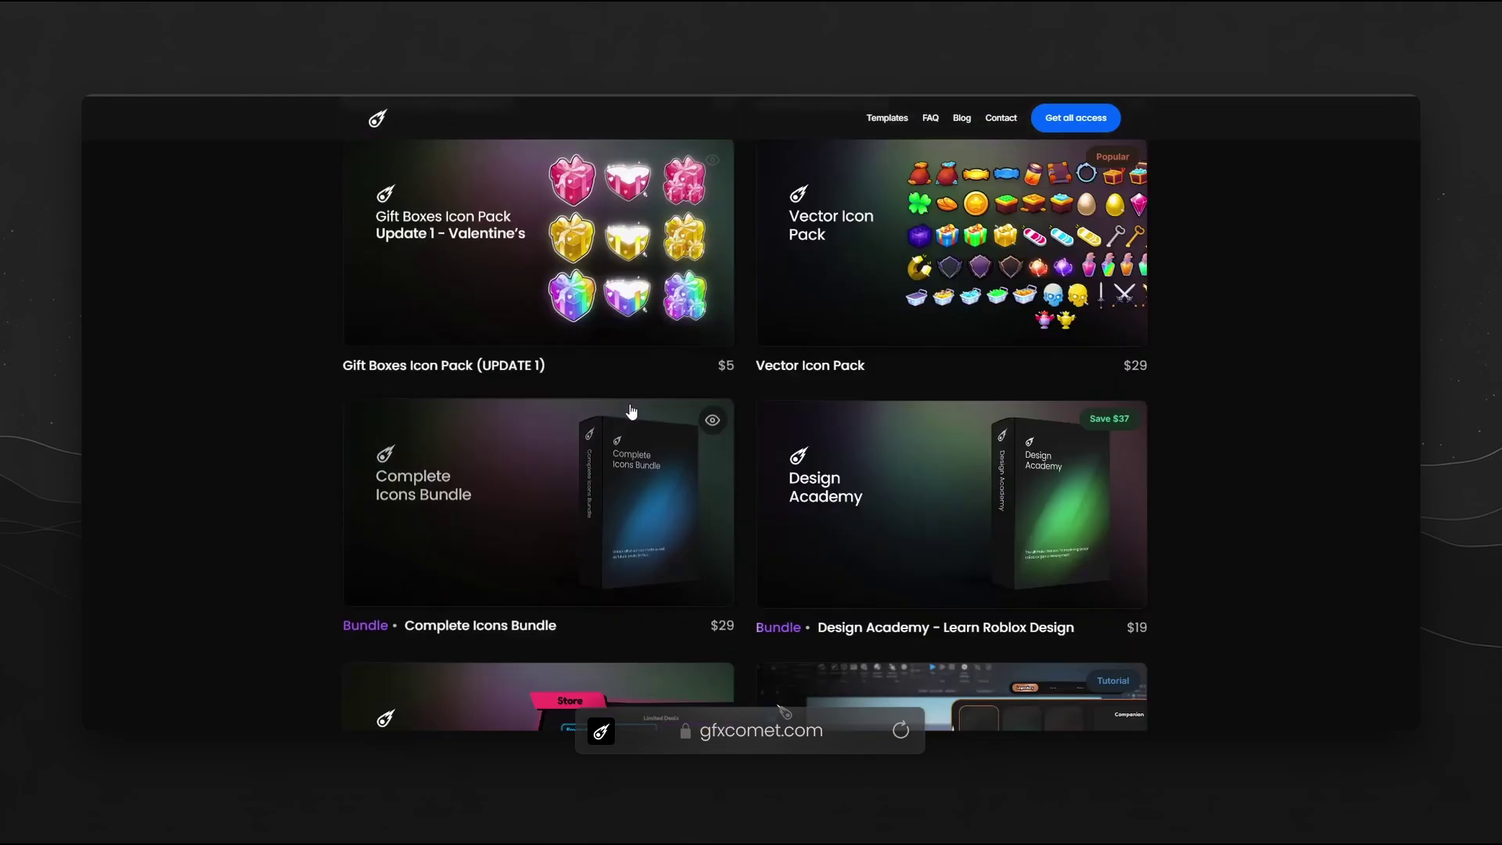
scroll(632, 411, "down", 20)
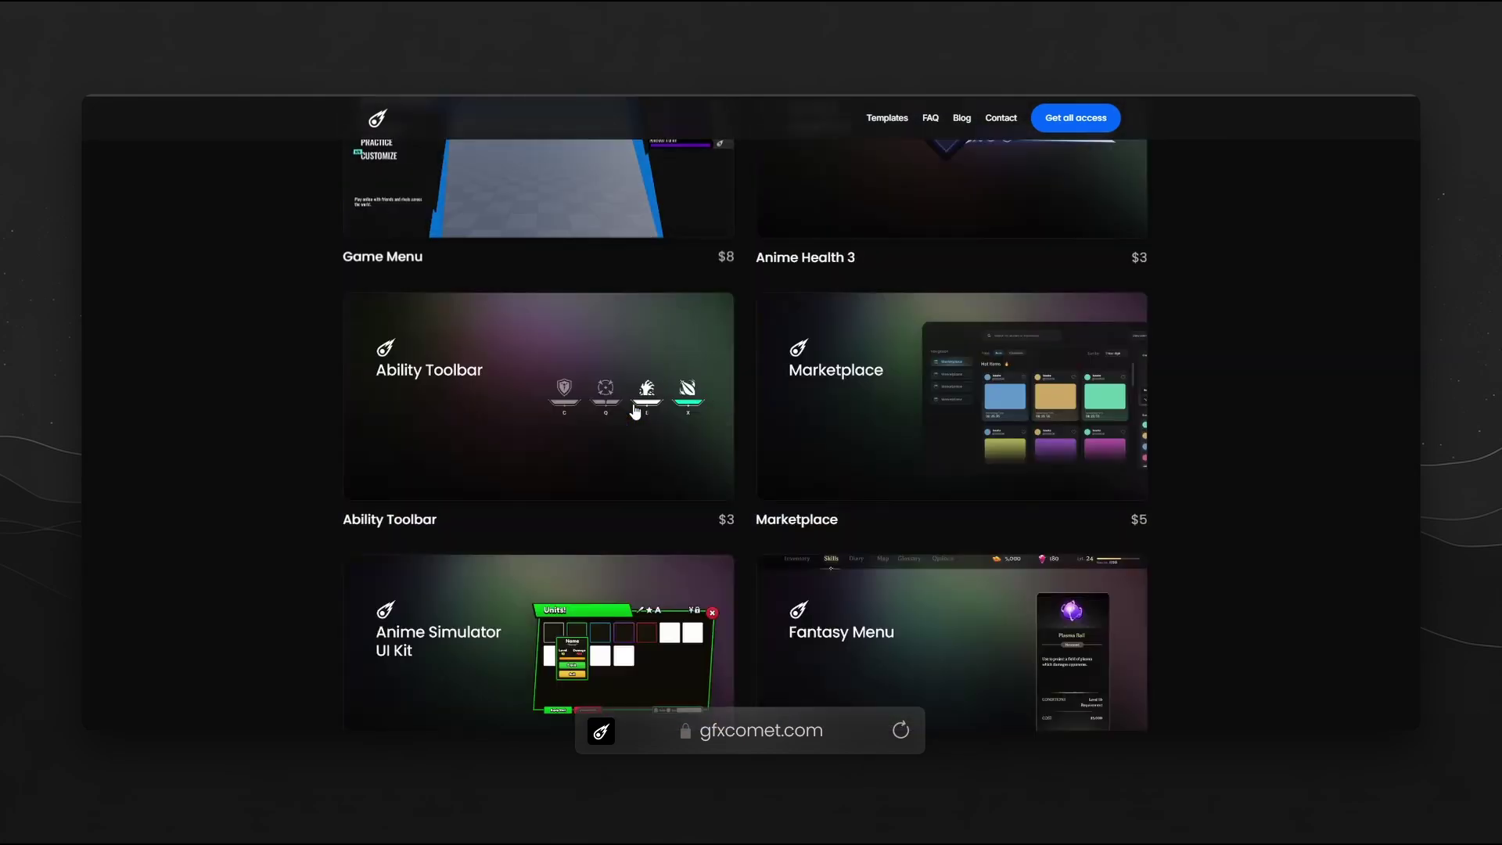
scroll(639, 410, "down", 20)
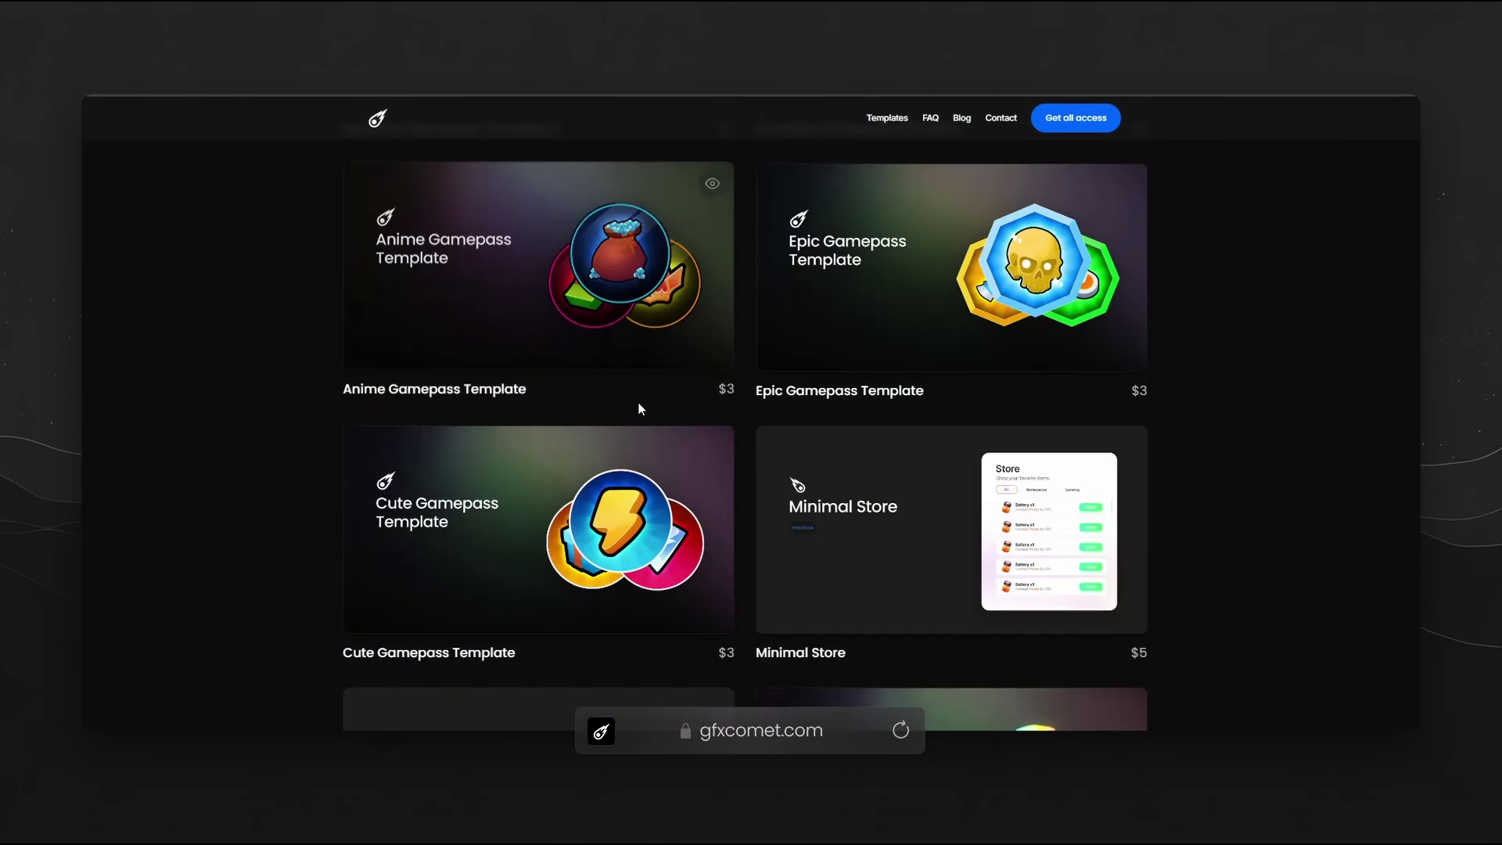
scroll(640, 410, "down", 12)
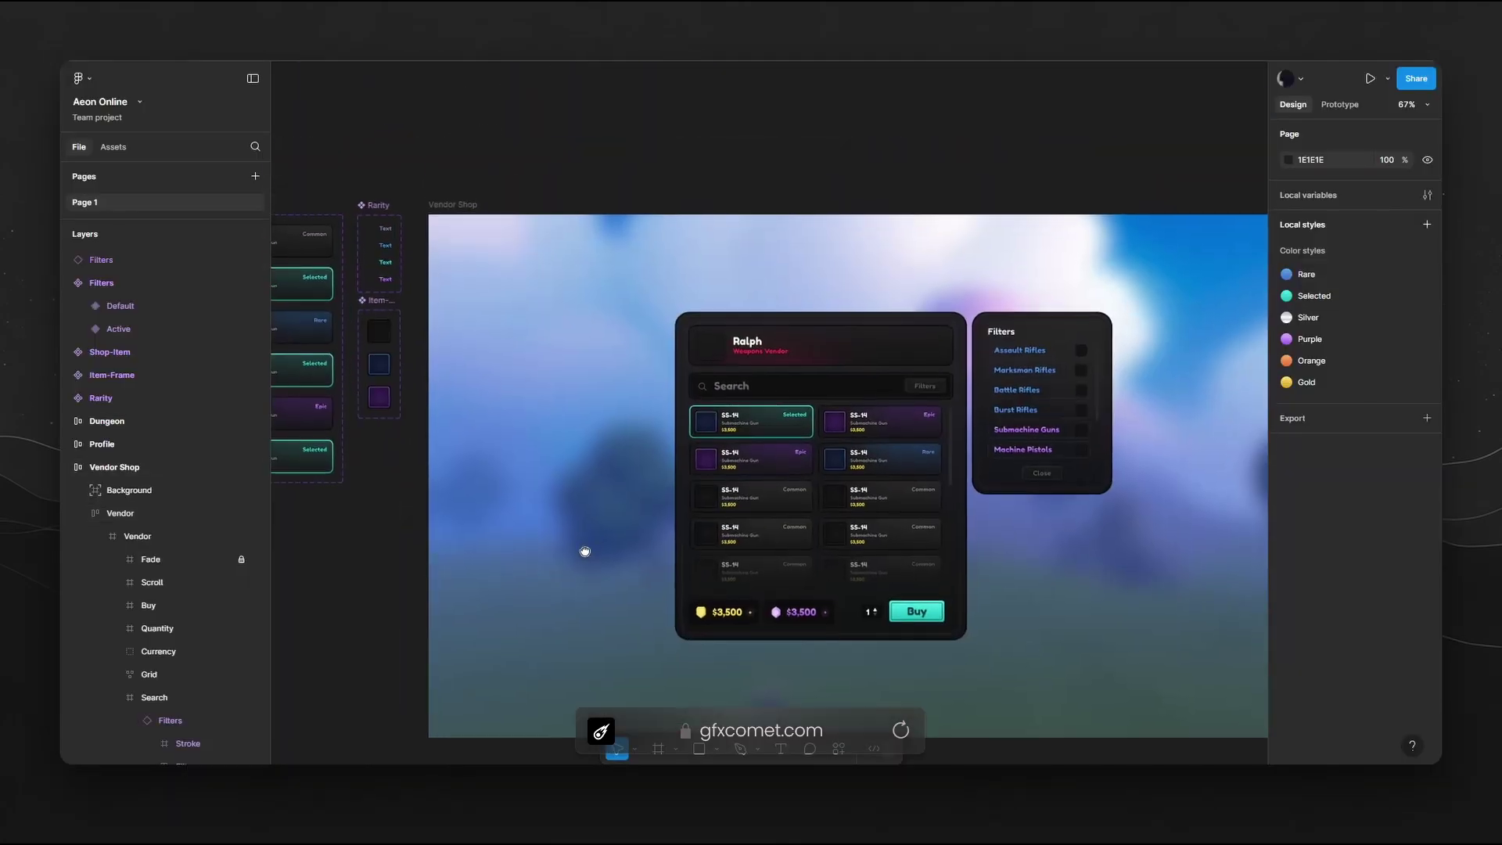
Duplicate the Vendor Shop frame directly below the original at X 0, Y 1225, and clear the selection
left_click_drag(585, 552, 584, 547)
left_click_drag(861, 660, 908, 579)
scroll(436, 618, "down", 3)
scroll(436, 618, "down", 1)
left_click_drag(713, 678, 884, 502)
left_click(662, 183)
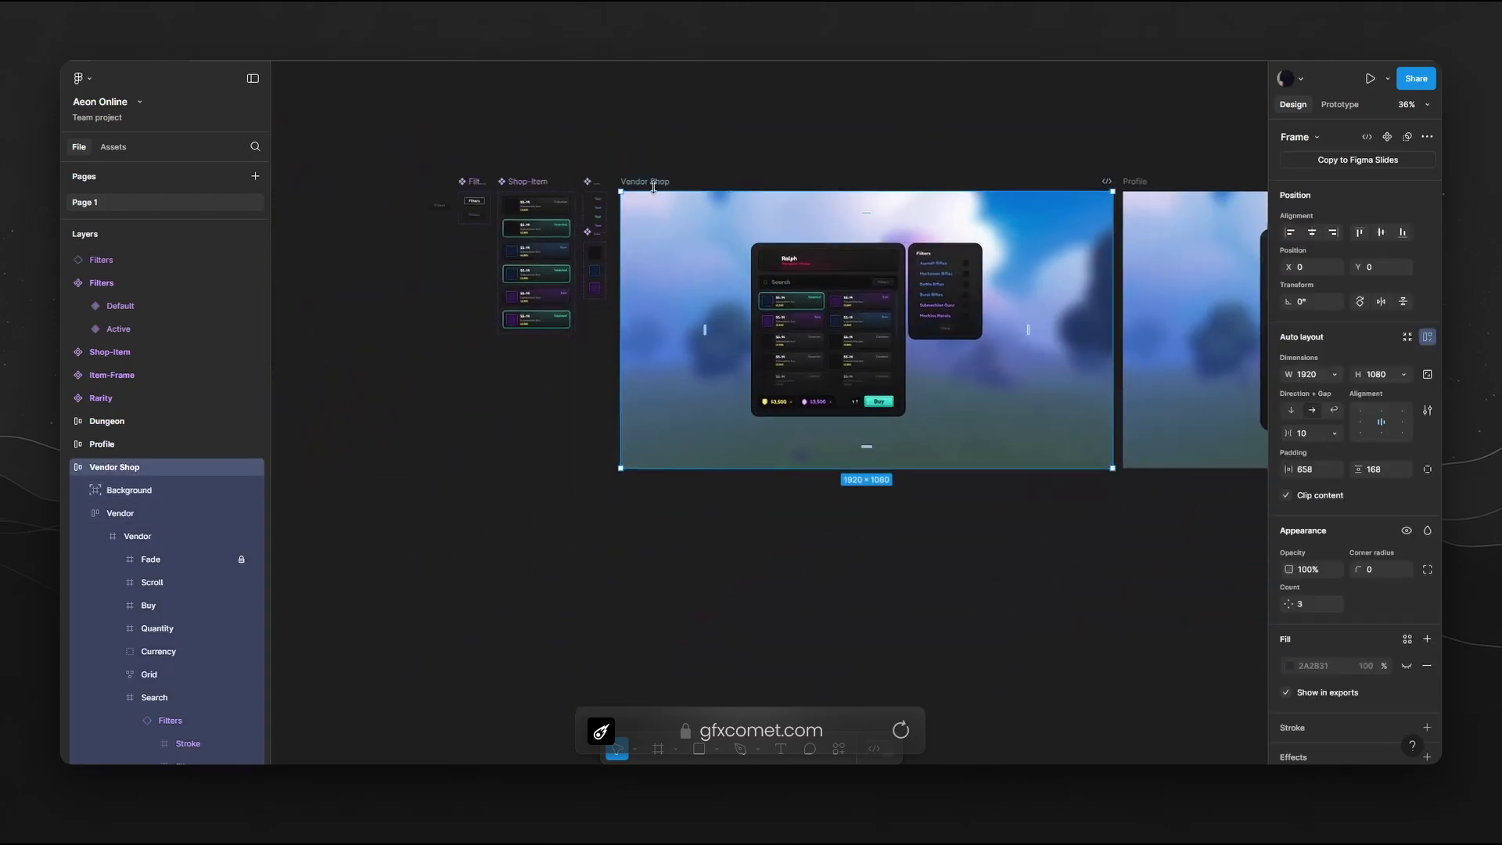
mouse_move(654, 497)
left_mouse_down()
mouse_move(650, 552)
mouse_move(657, 495)
left_mouse_up()
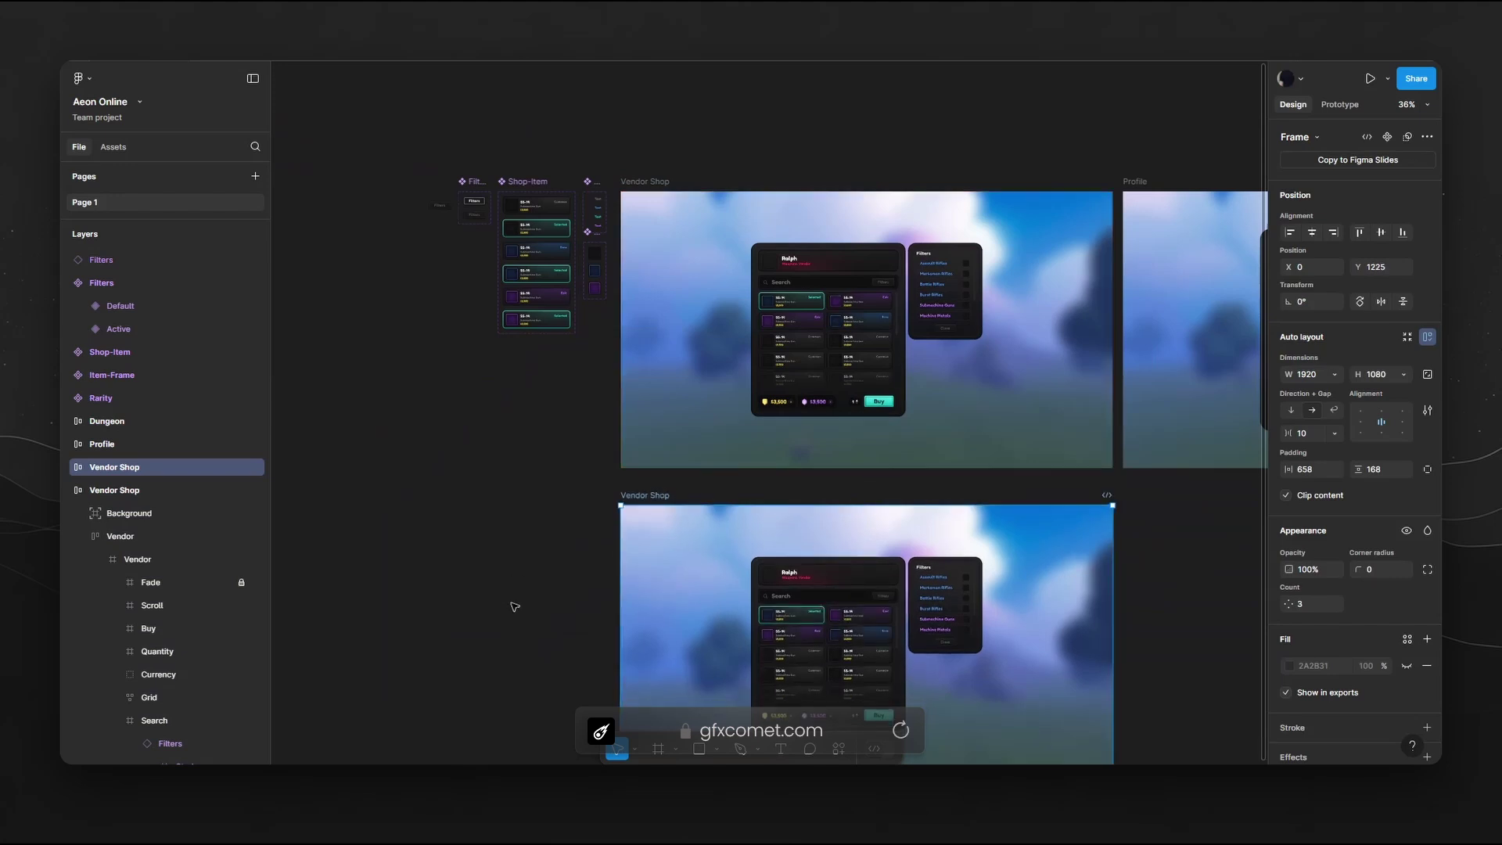
left_click_drag(735, 578, 642, 386)
left_click(1217, 426)
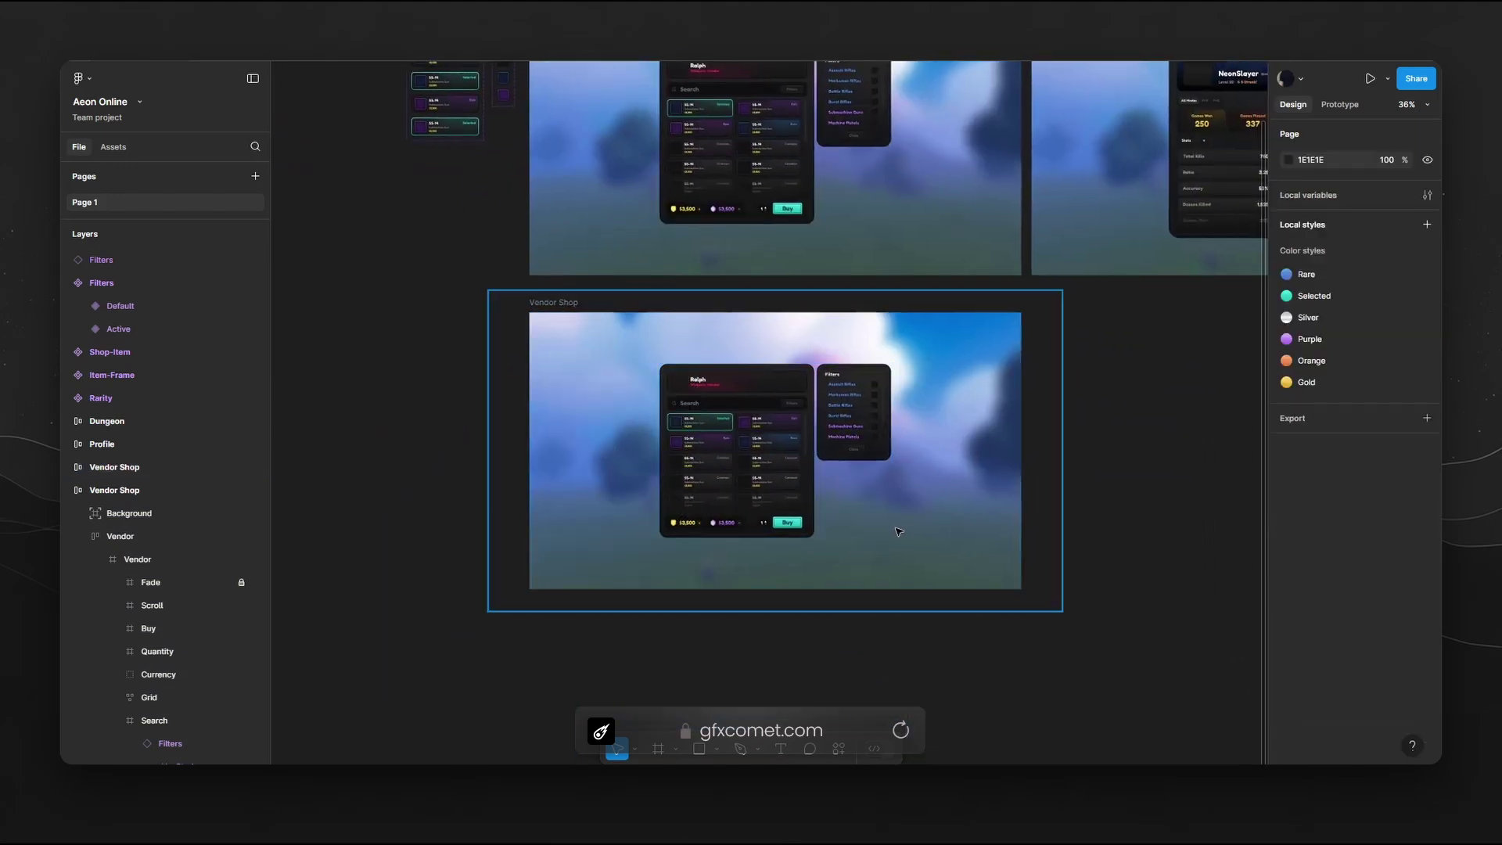
Delete the Vendor layer containing the shop and Filters panels from the duplicated frame, keeping only its Background
scroll(902, 530, "up", 3)
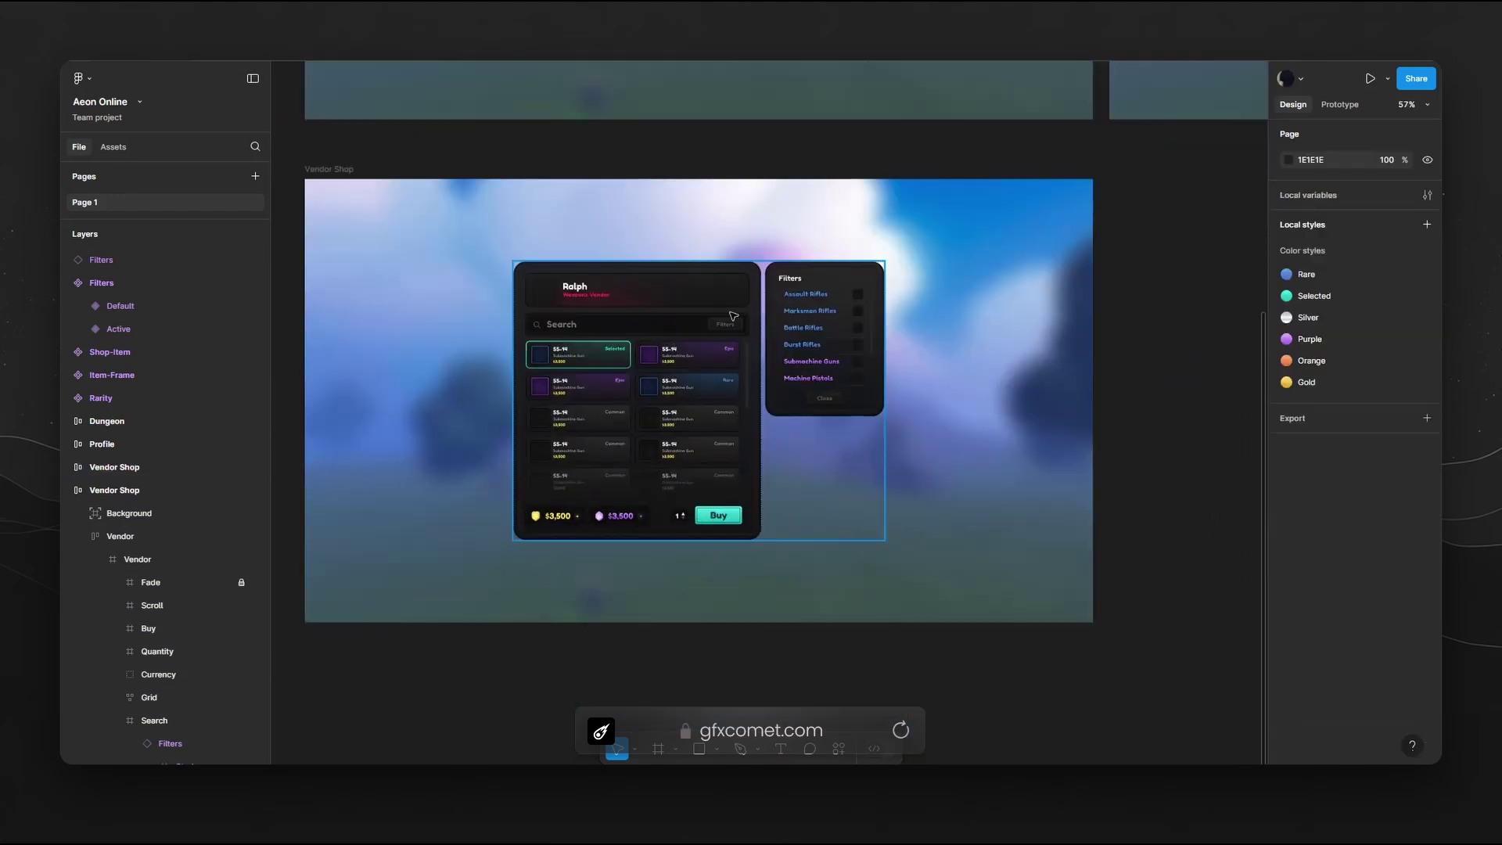
left_click(735, 341, "ctrl")
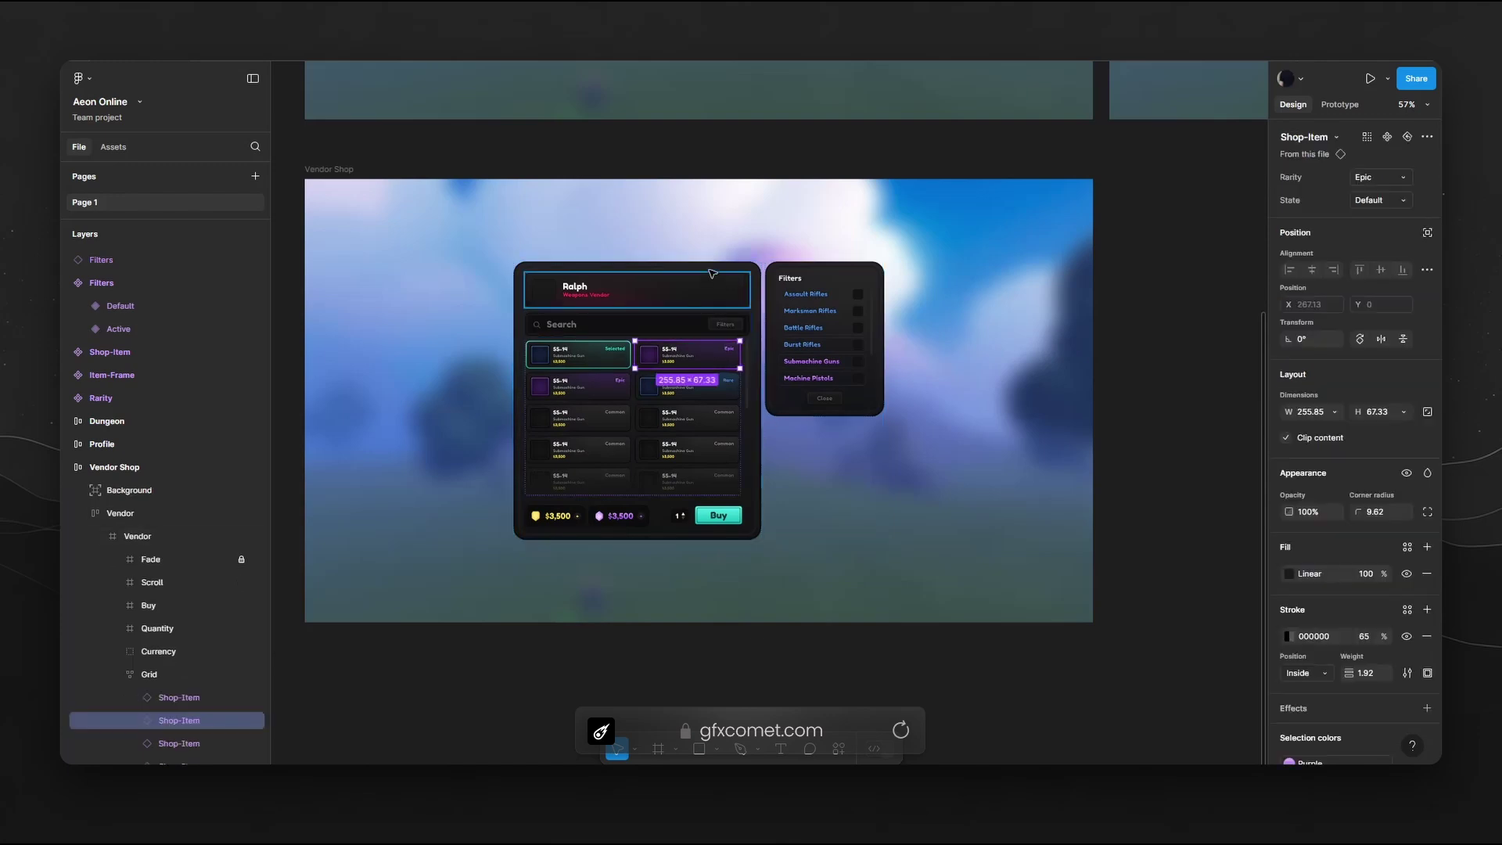
left_click(145, 536)
left_click(102, 536)
left_click(108, 513)
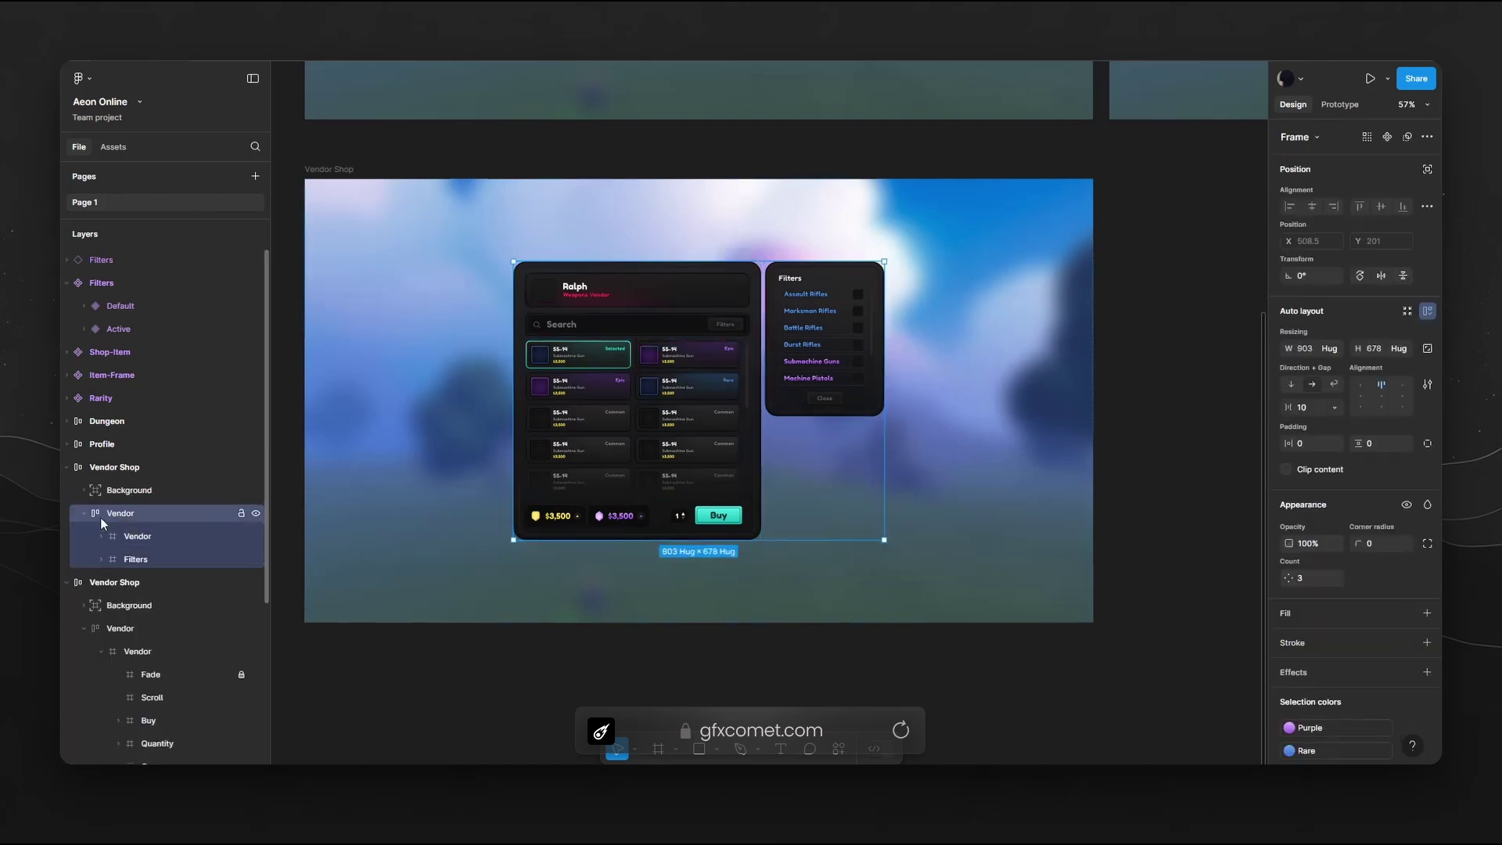
left_click(82, 513)
key("Delete")
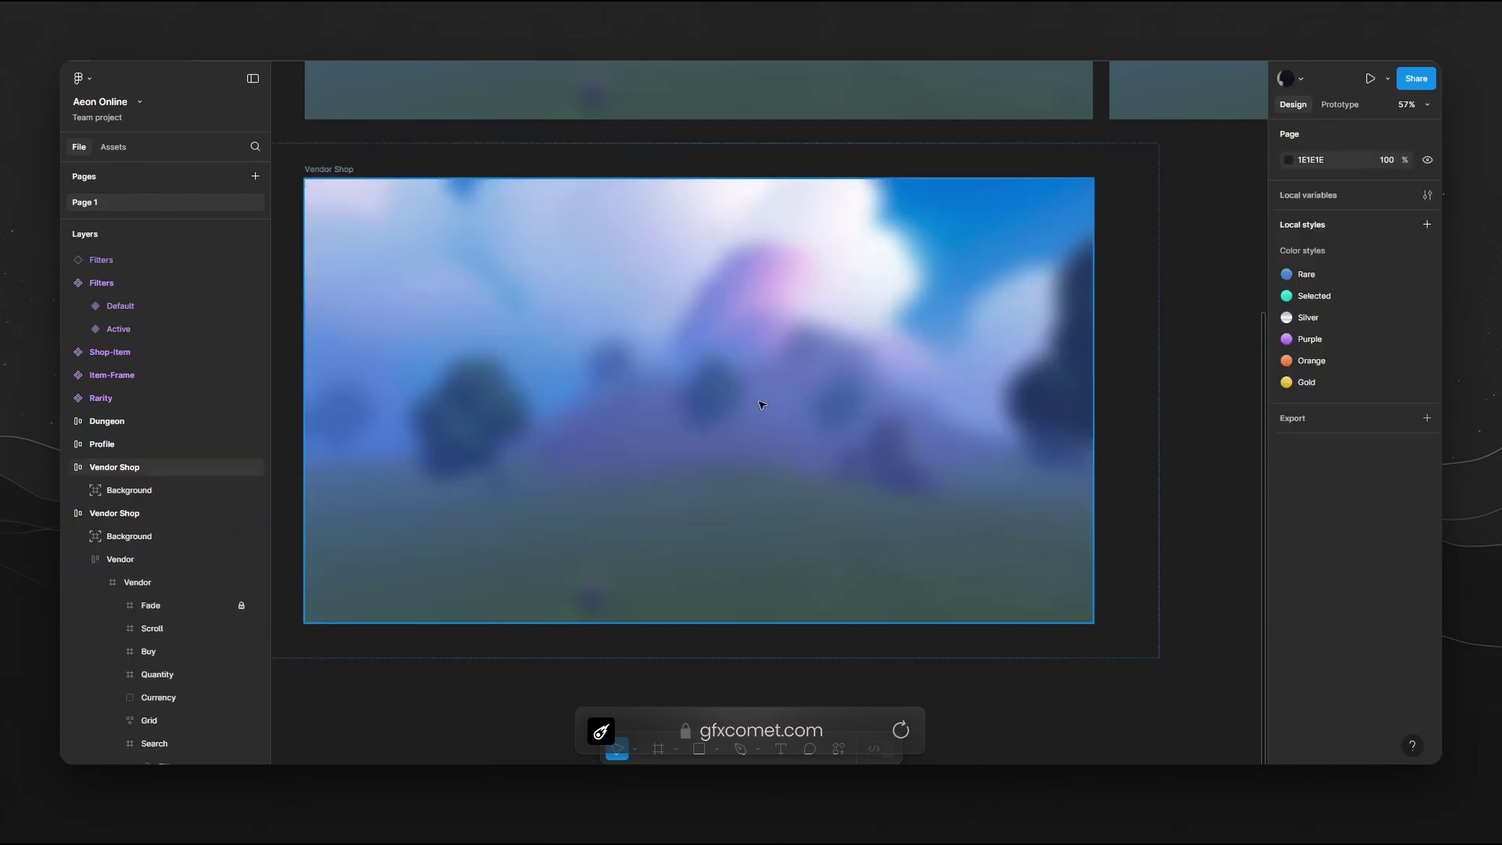
Collapse the original Vendor Shop layer and rename the duplicated frame as Button
scroll(361, 519, "left", 3)
left_click(67, 513)
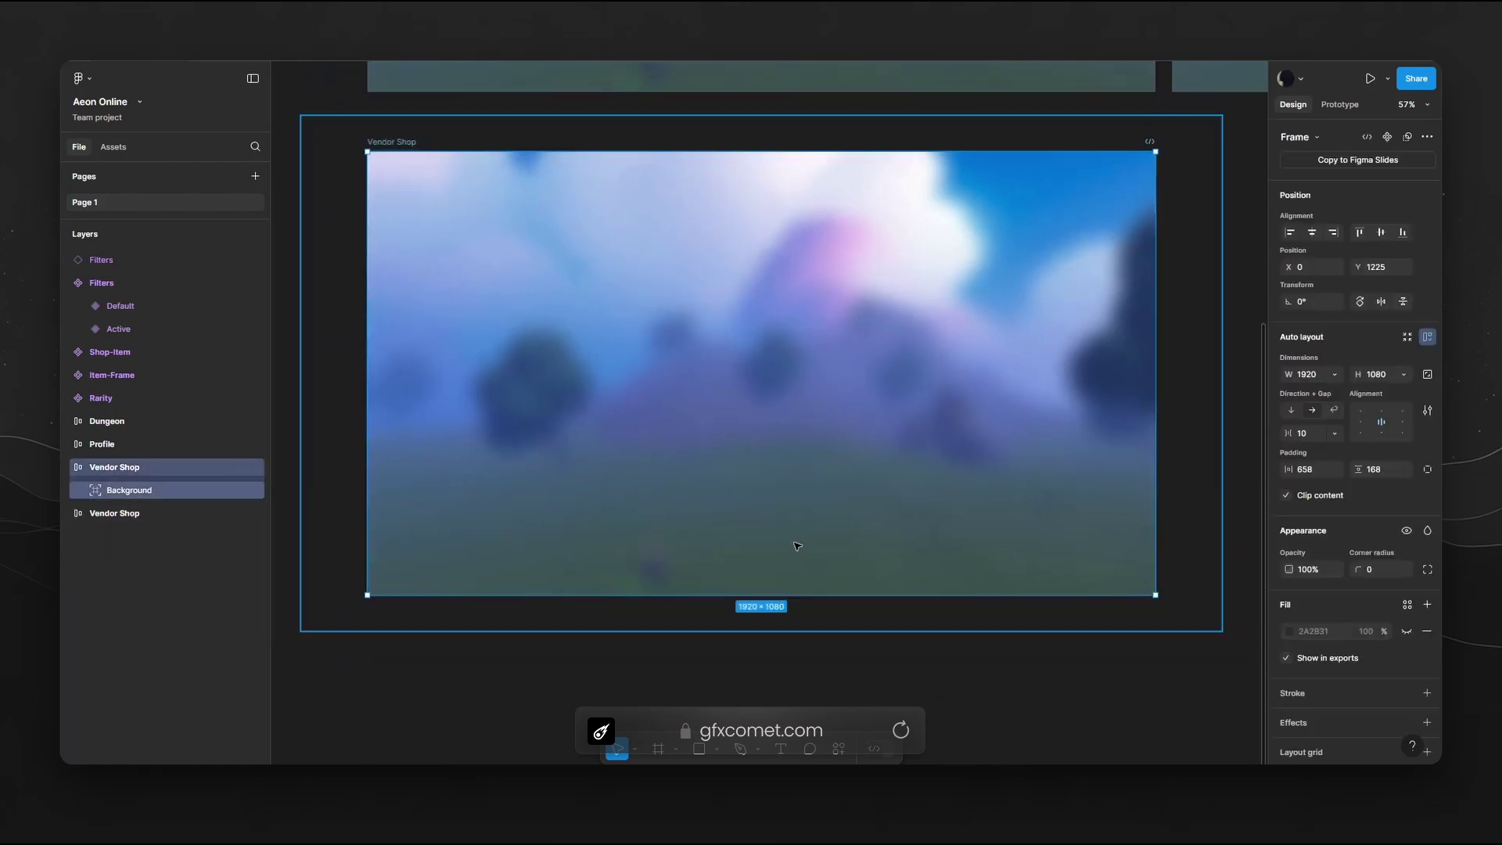
scroll(797, 545, "up", 3)
key("ctrl+r")
type("B")
key("Return")
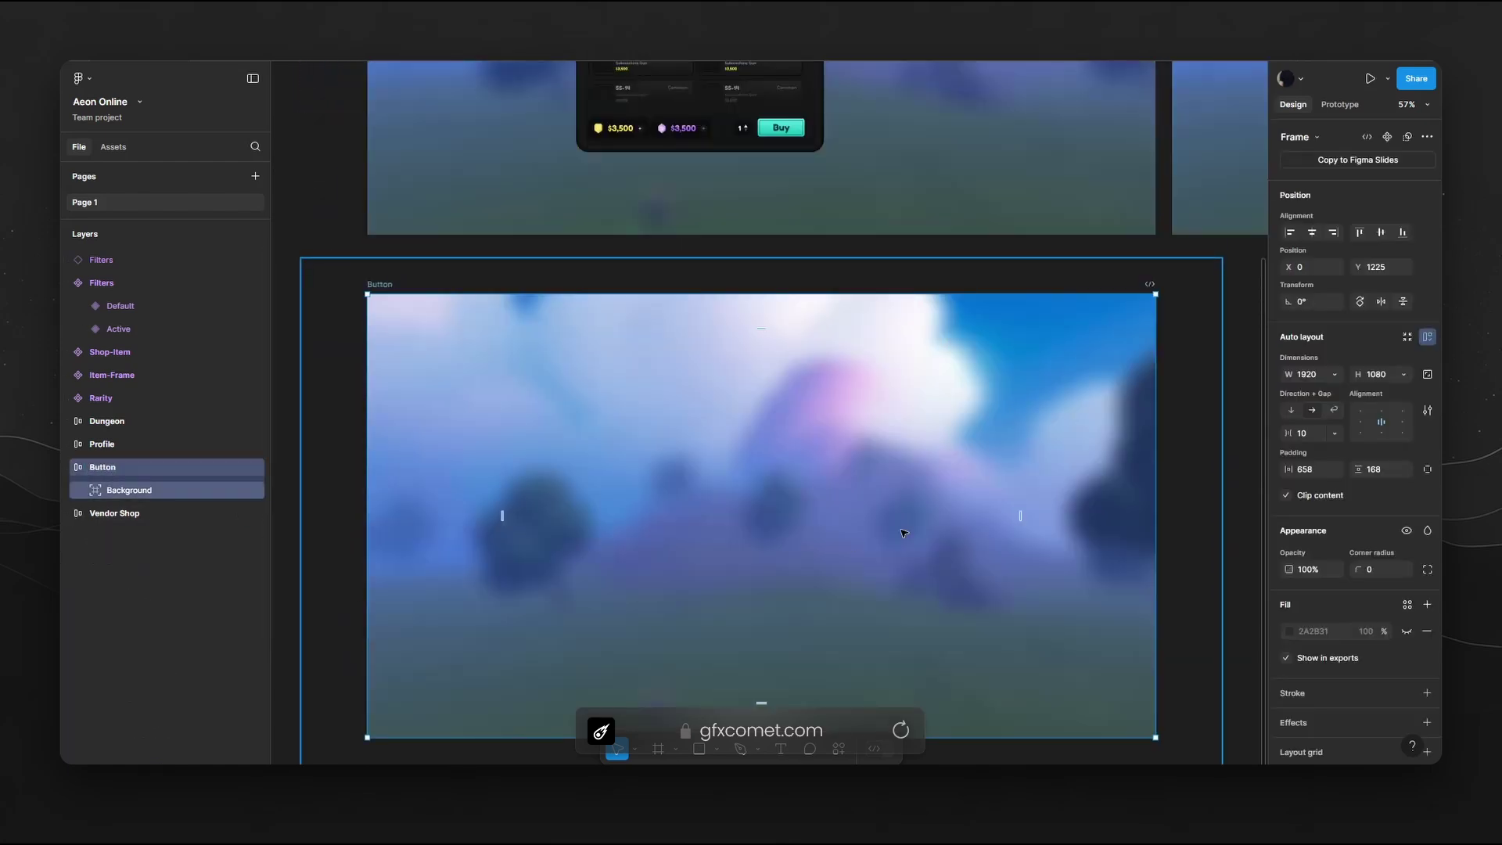
Draw a frame about 347 × 133 near the middle of the Button frame and give it an FFFFFF fill
scroll(825, 436, "up", 5, "ctrl")
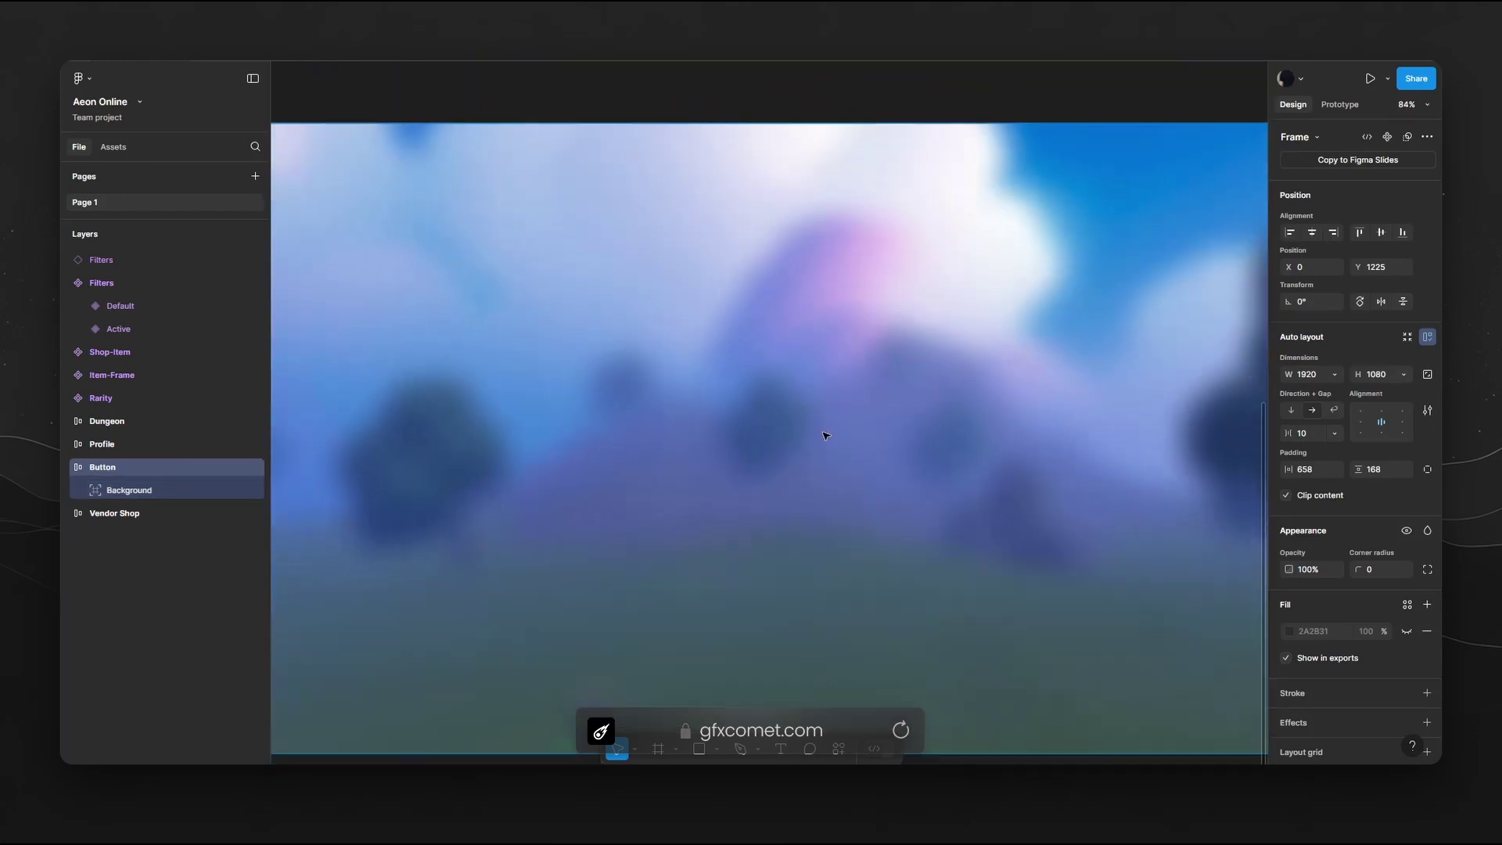
scroll(822, 430, "down", 1)
key("f")
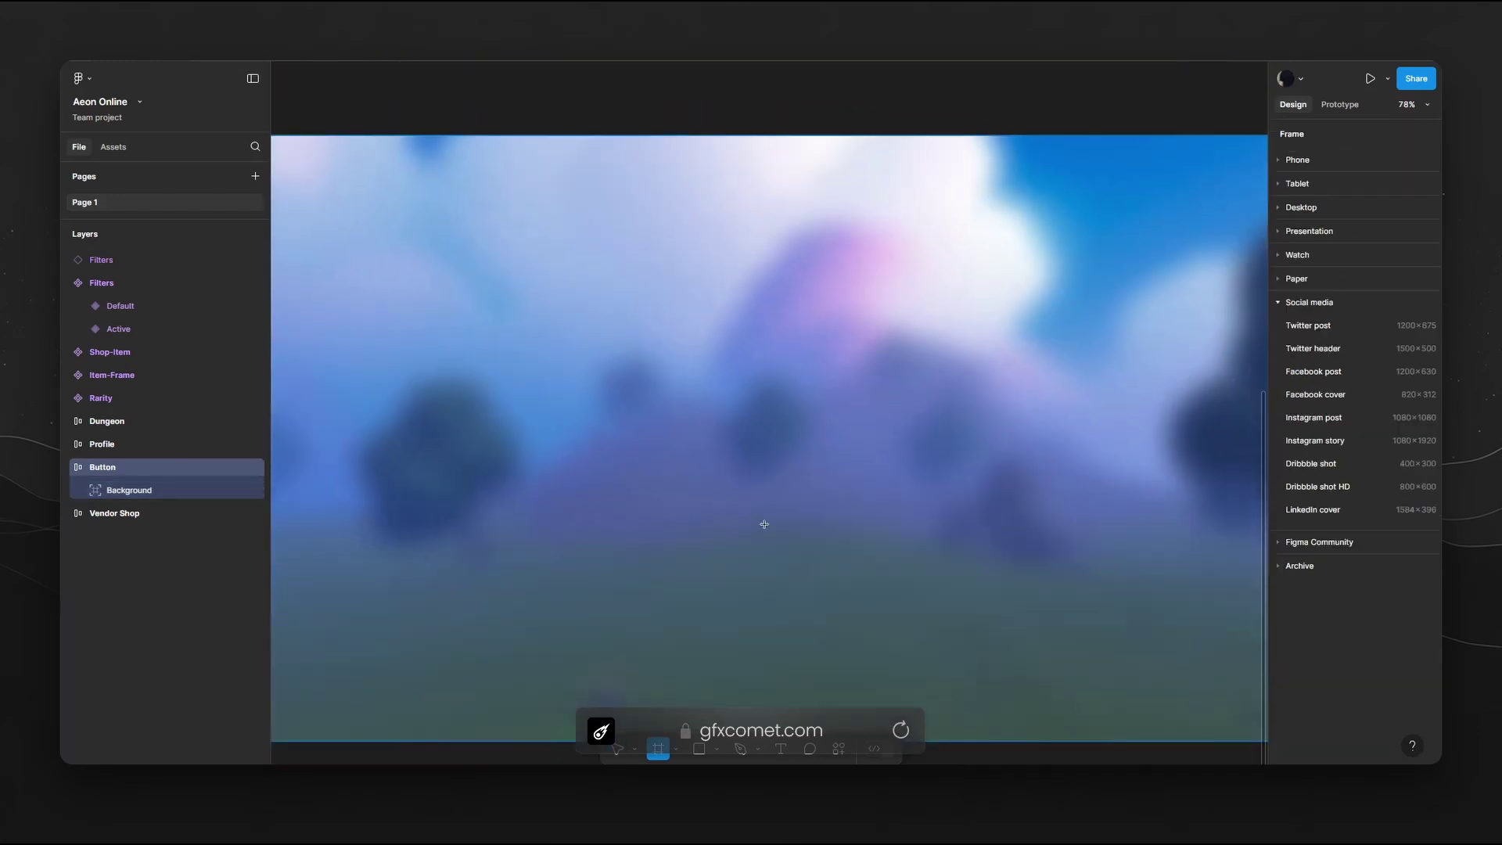
left_click(671, 753)
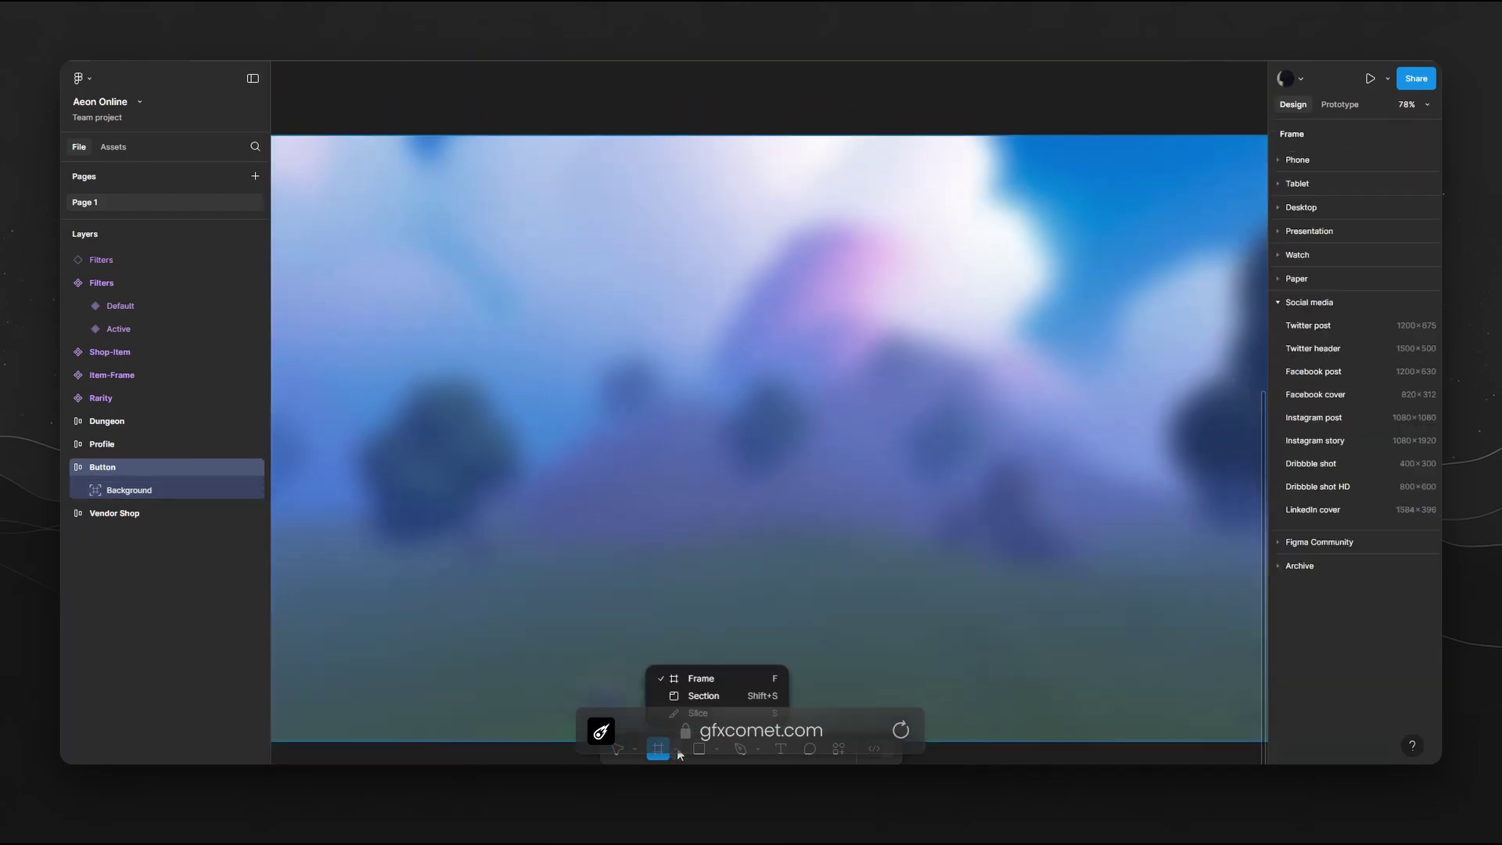
left_click(725, 679)
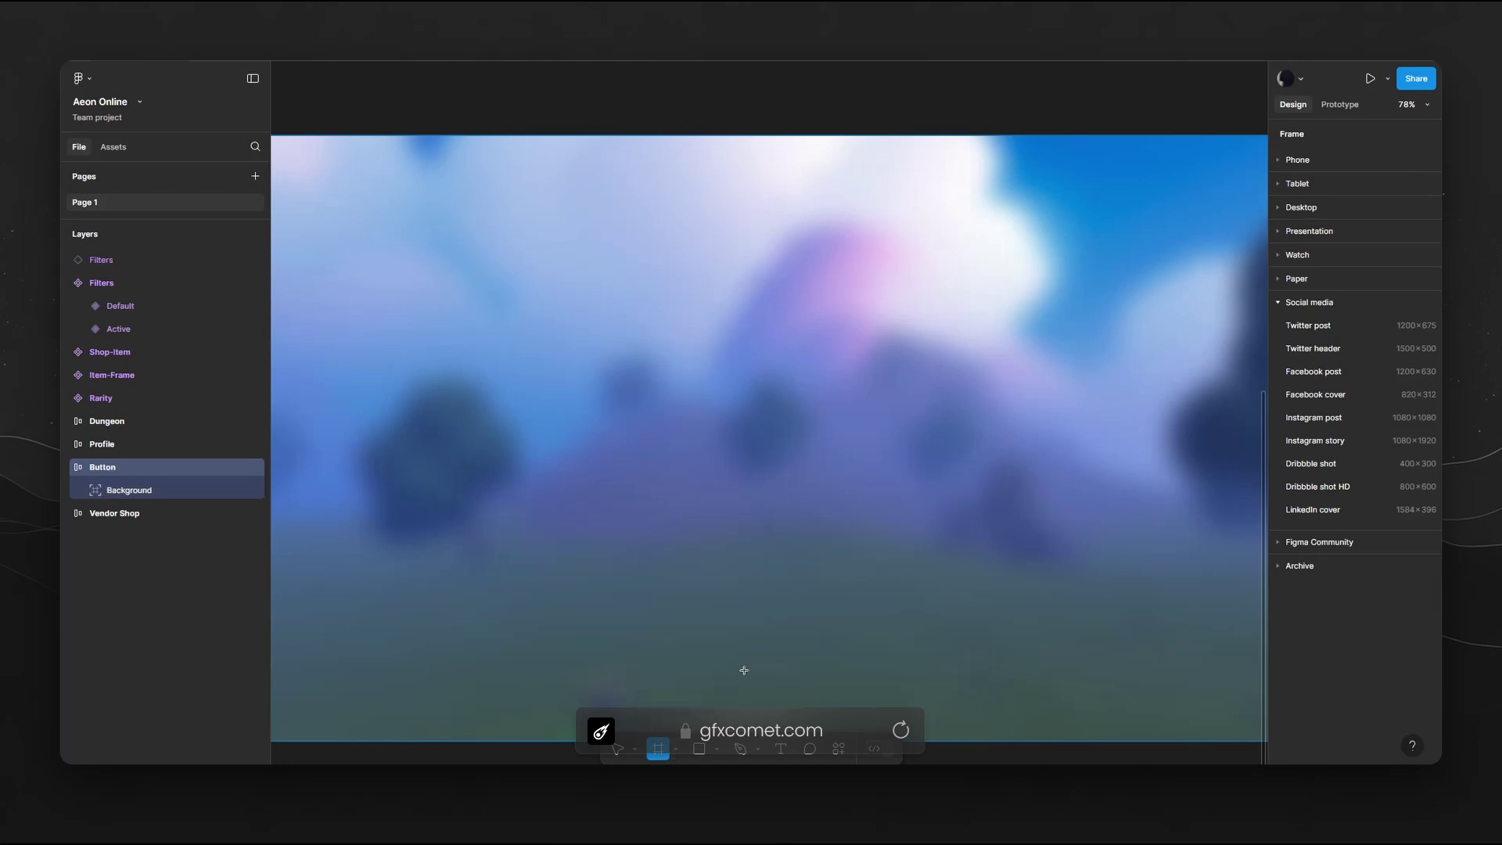
scroll(812, 586, "down", 1)
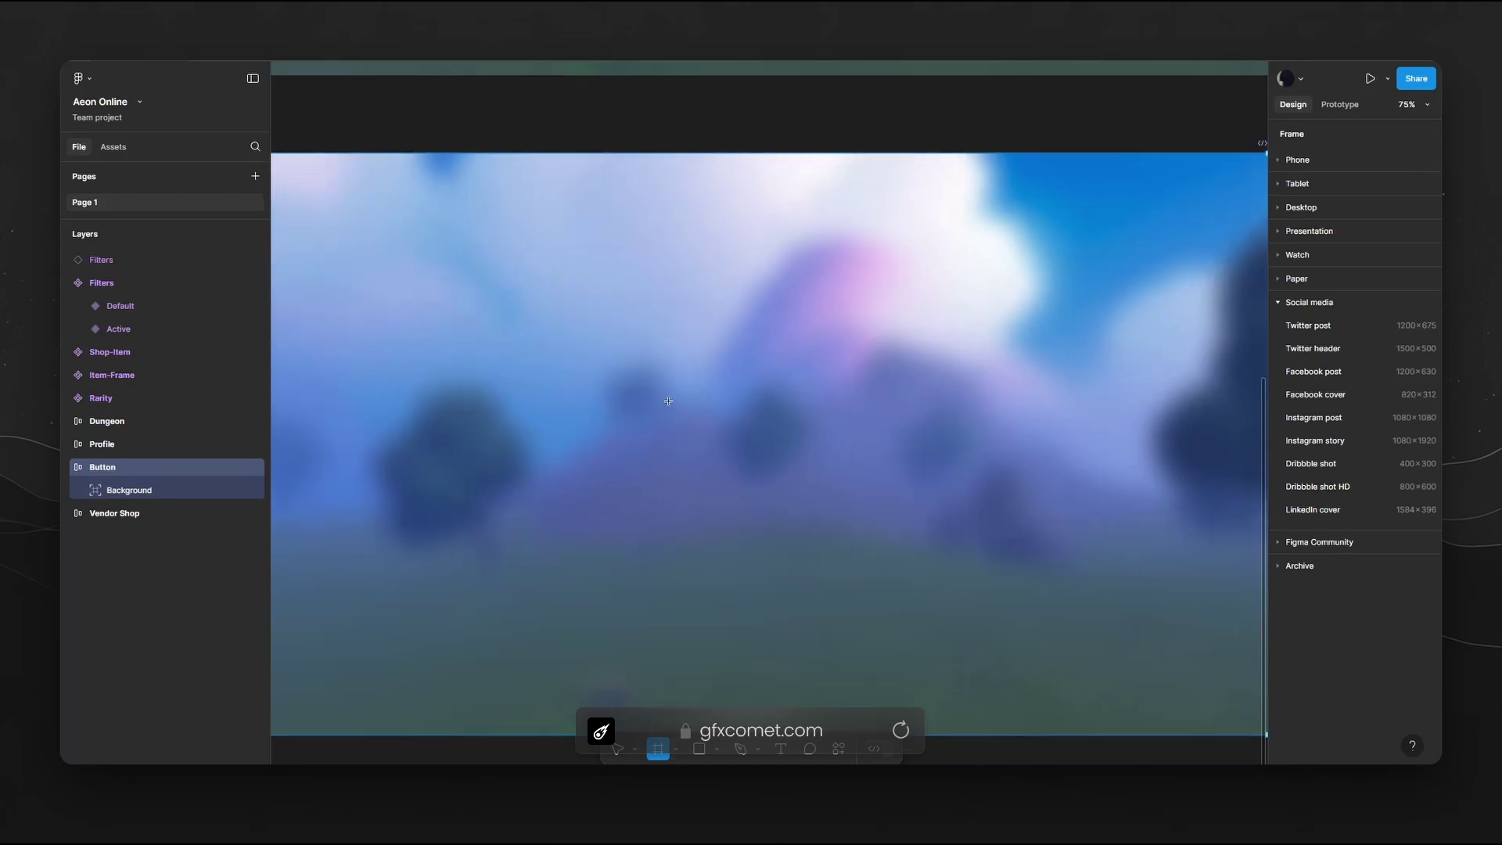
left_click_drag(649, 391, 837, 462)
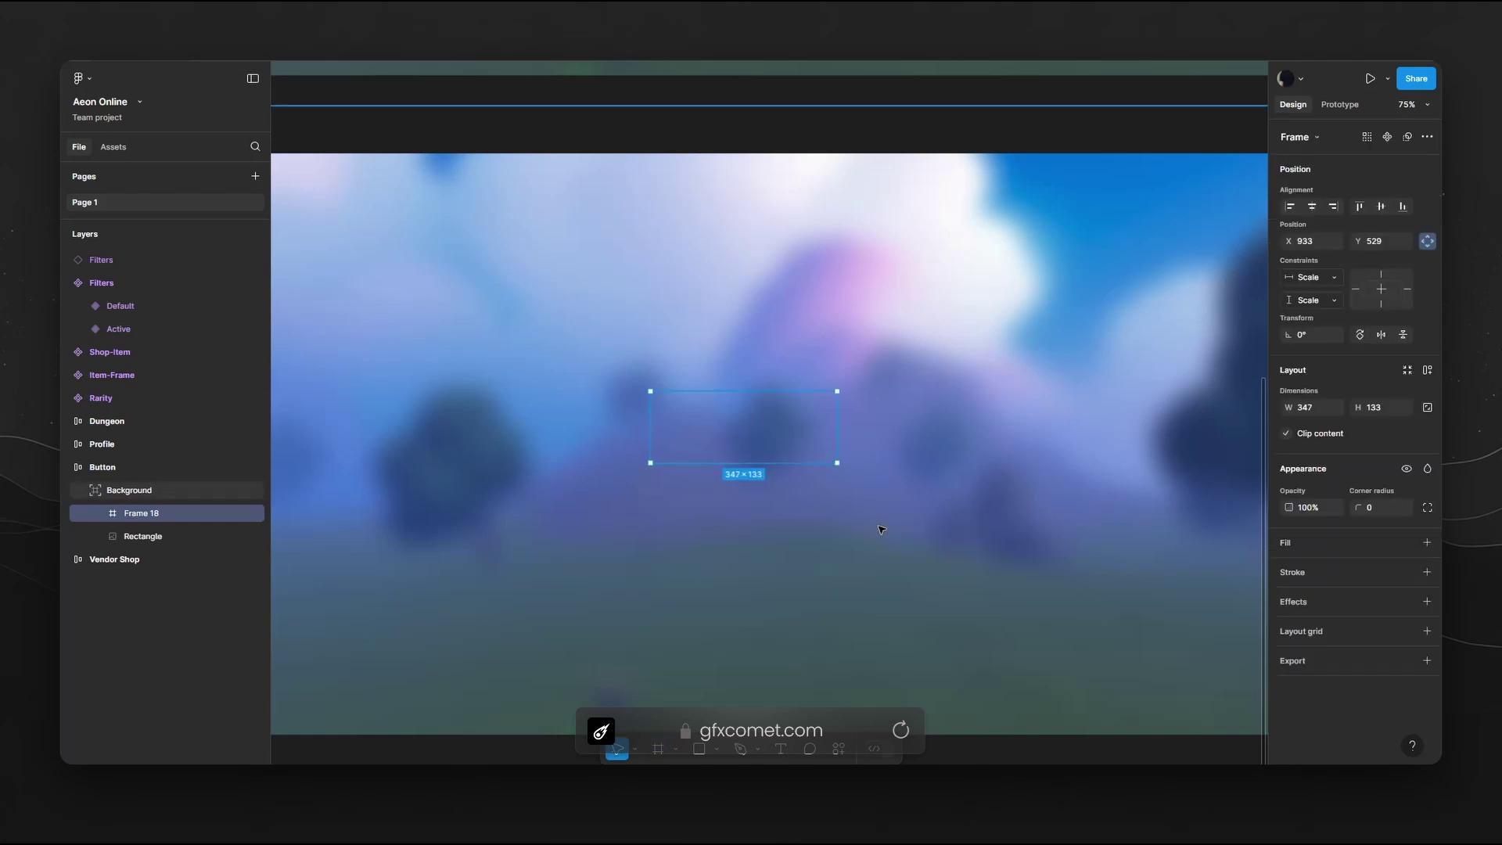
left_click(1425, 542)
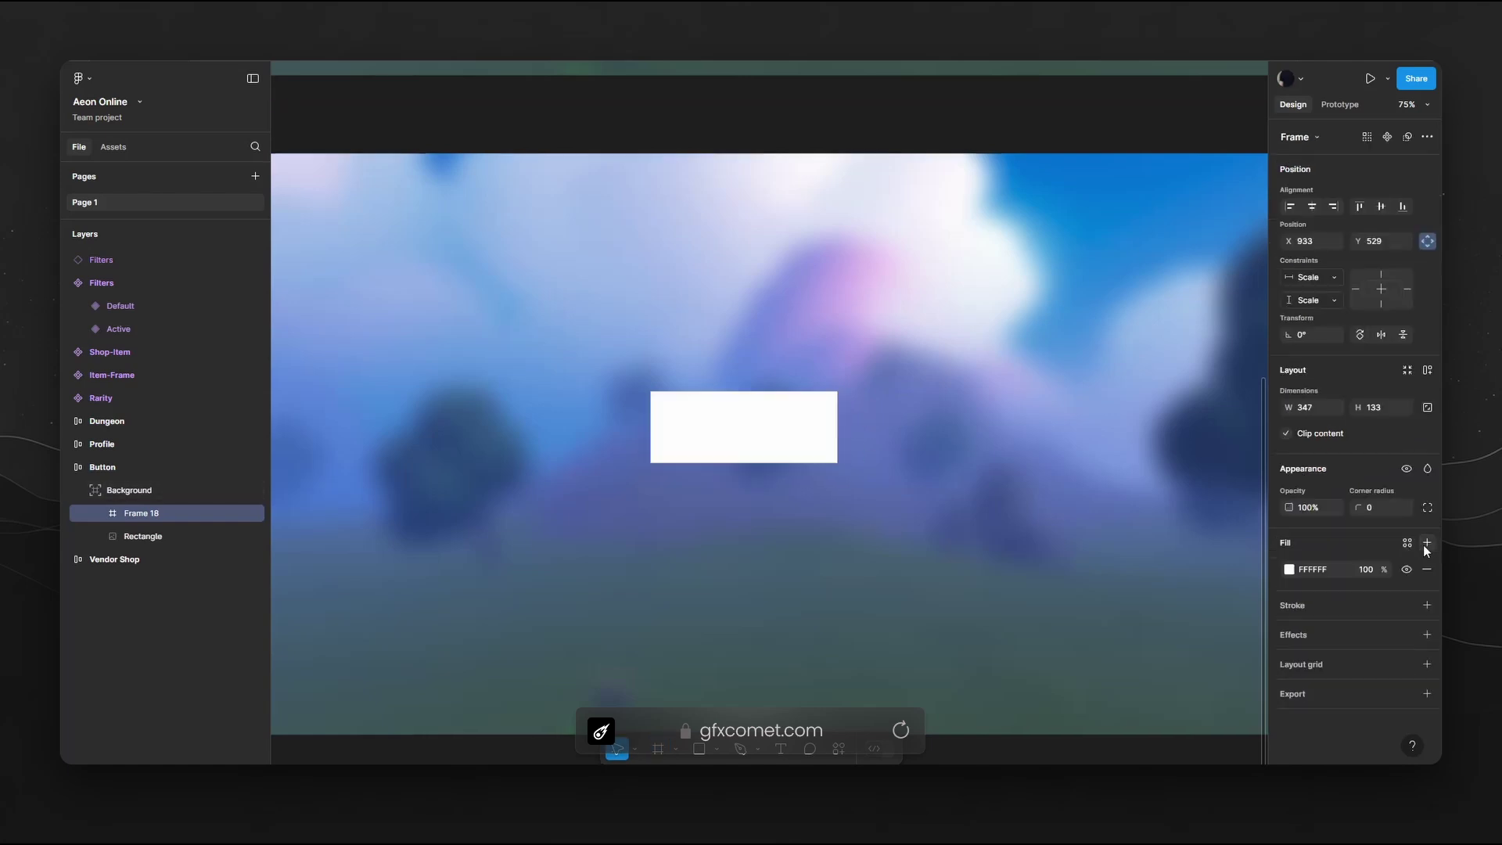
Move the white frame out of Background to sit directly inside the Button frame, and send Background to the back
left_click(143, 488)
left_click(128, 512)
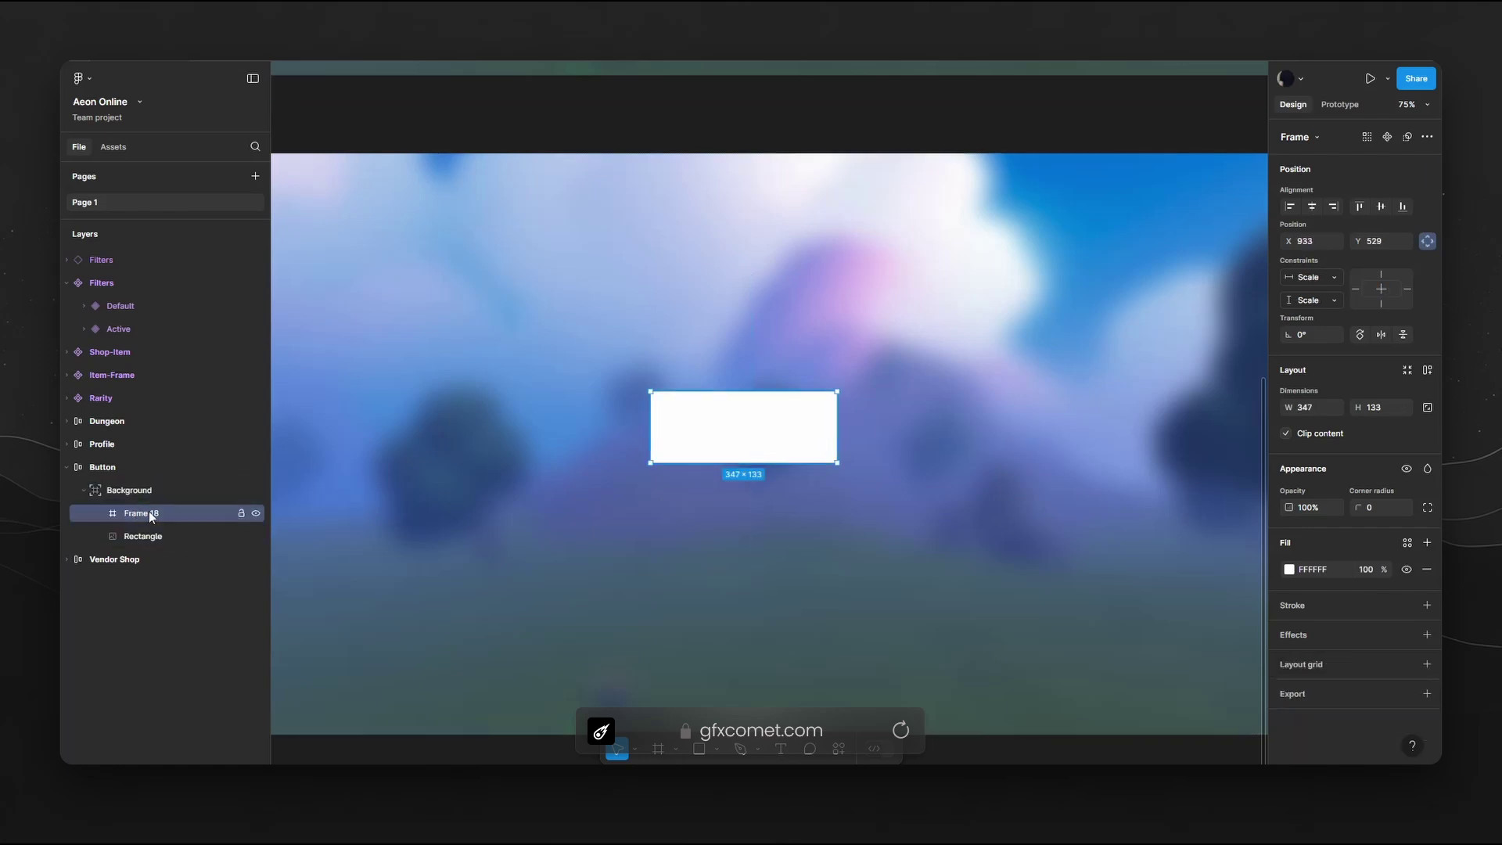
left_click_drag(148, 512, 129, 490)
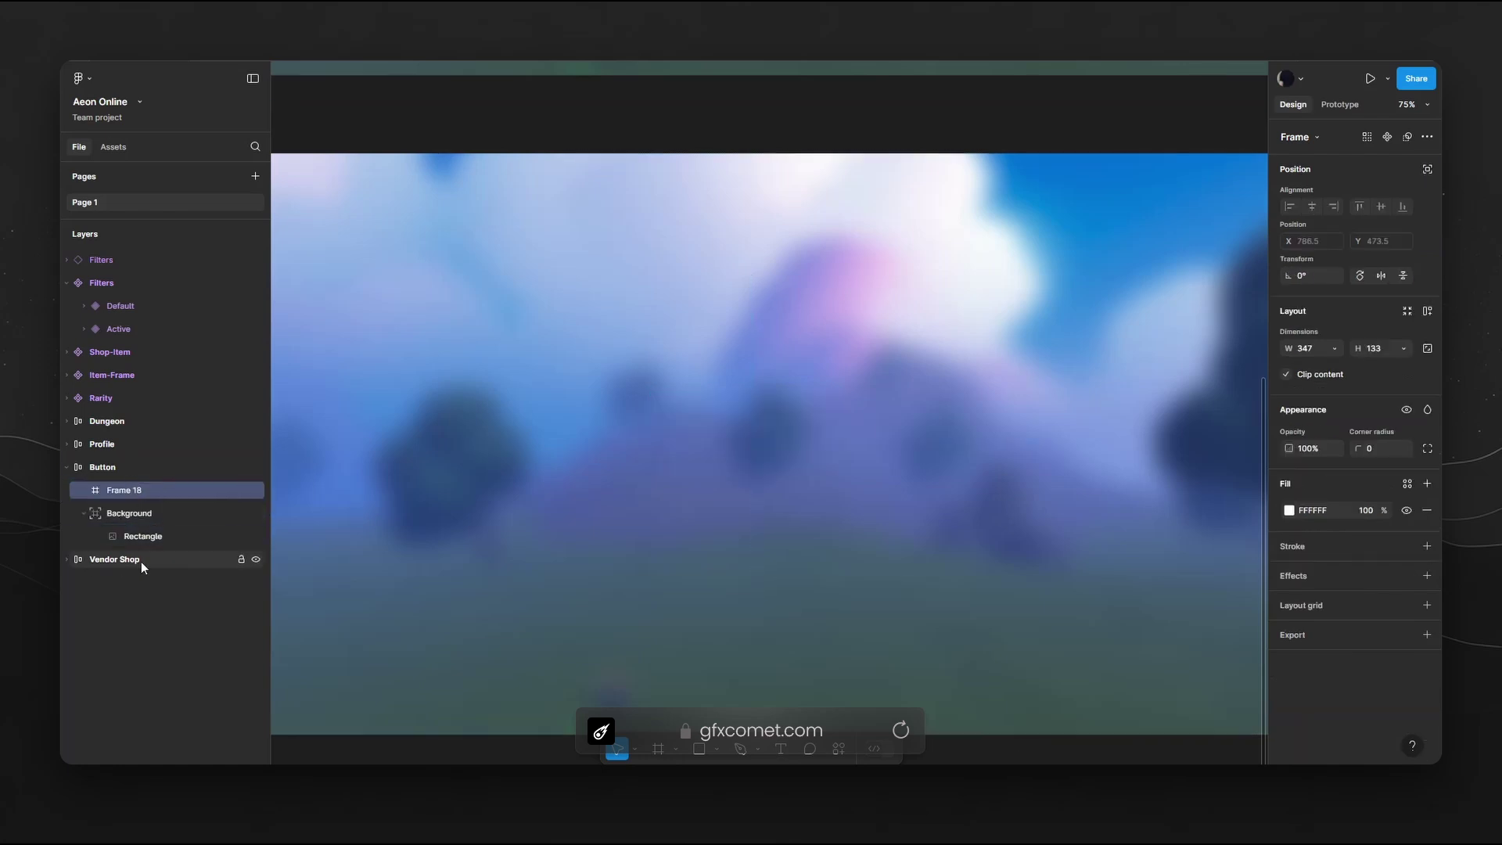
left_click(81, 513)
left_click(128, 510)
right_click(129, 510)
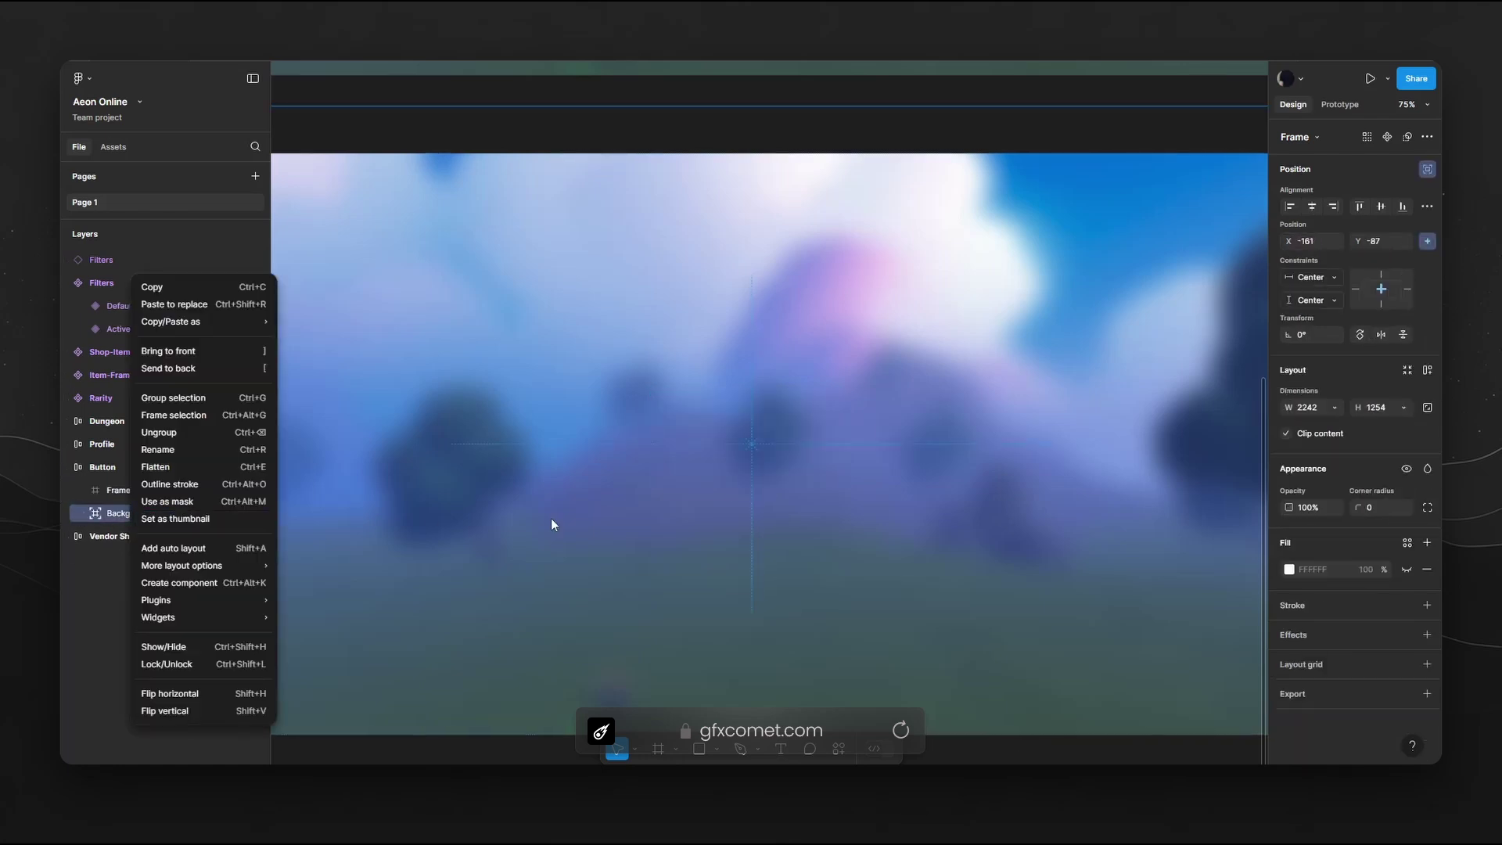
left_click(213, 366)
left_click(800, 428)
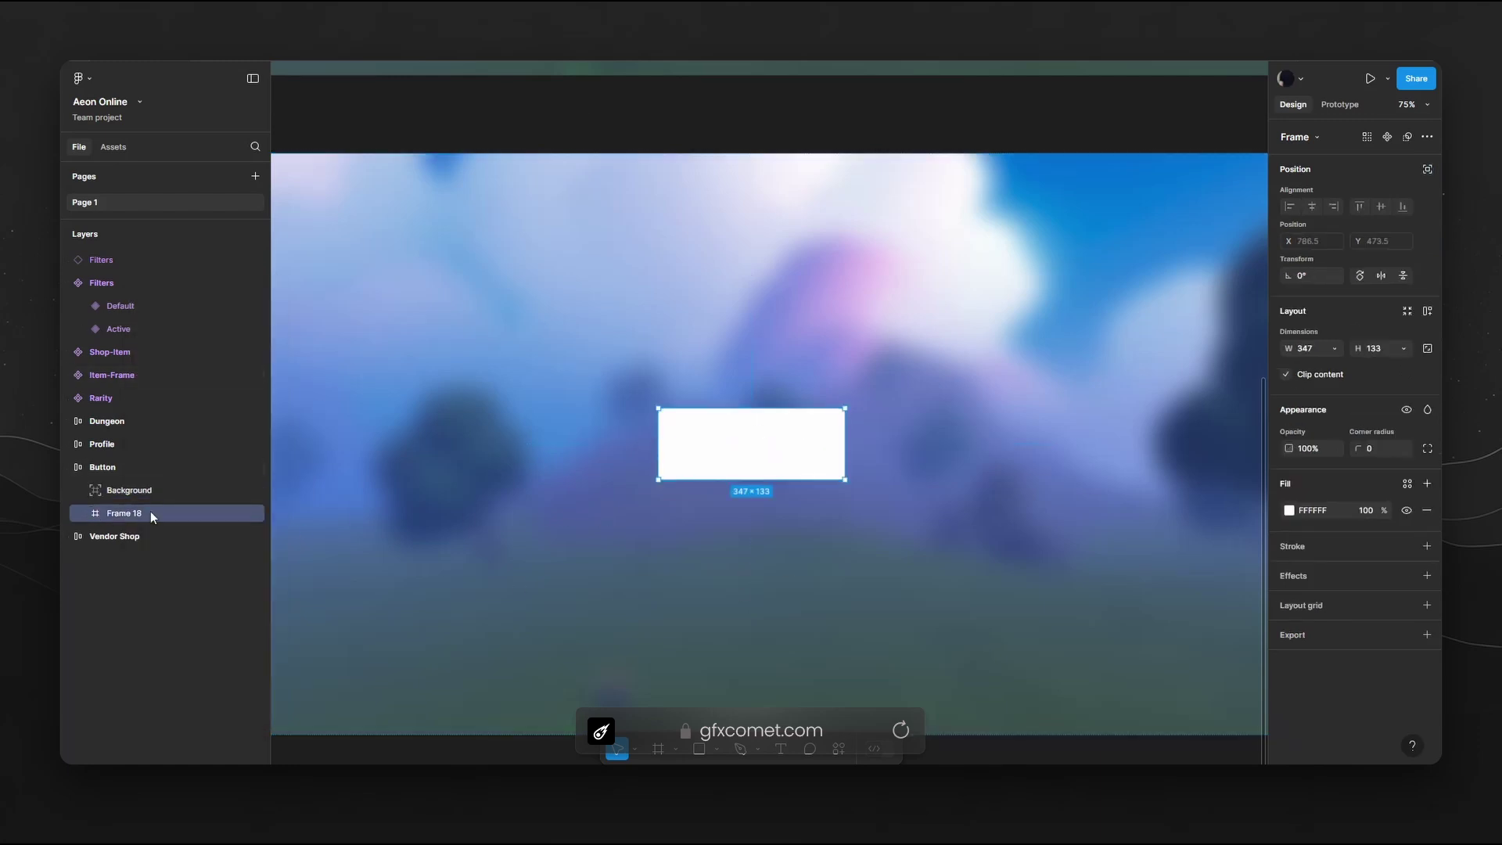
Widen the white frame to 430, try reducing its height to 70, and undo the height change
left_click(112, 469)
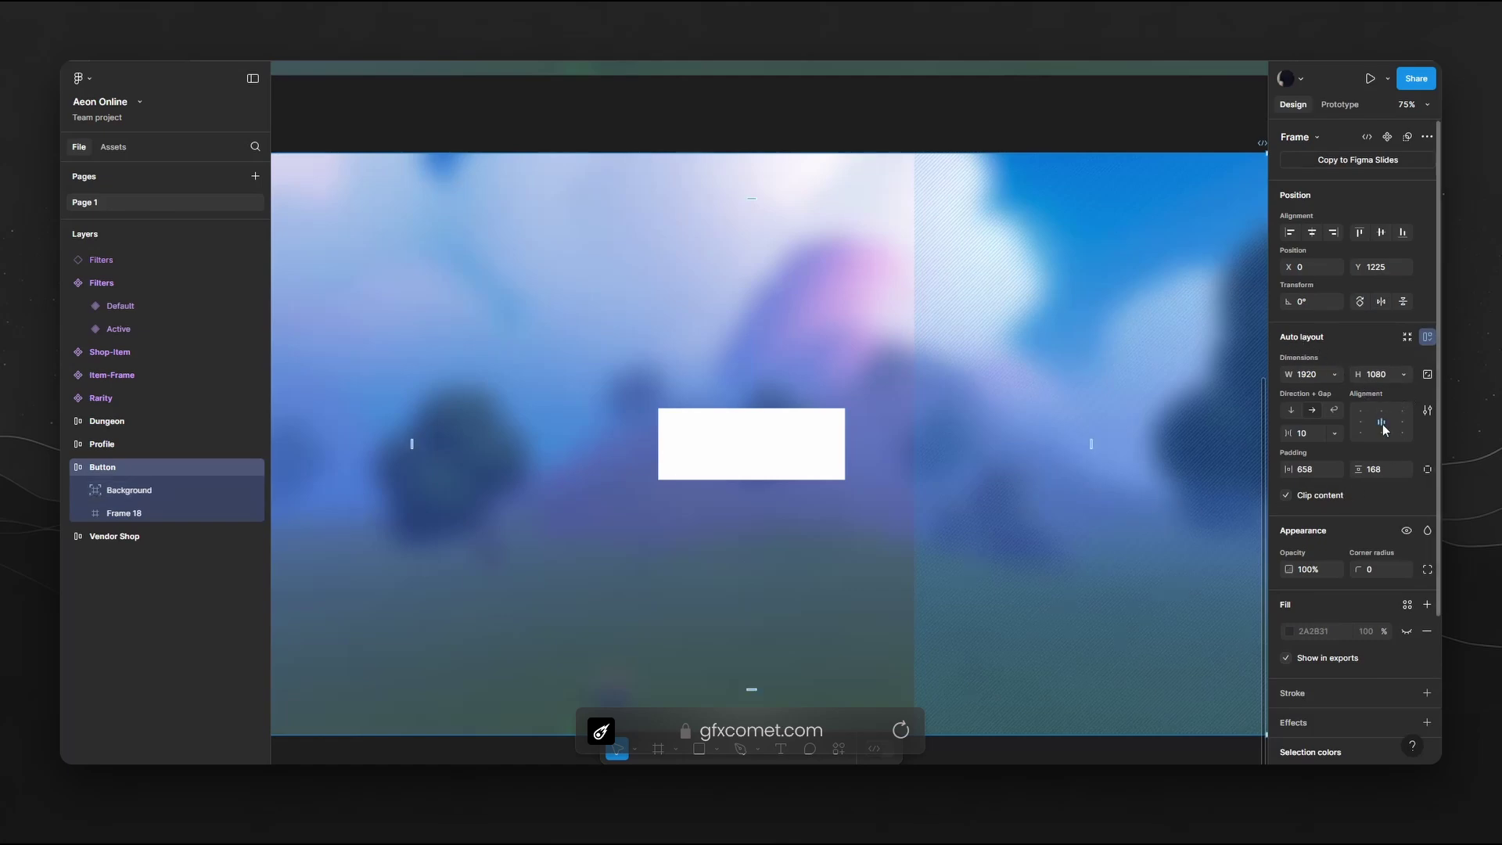
left_click(765, 459)
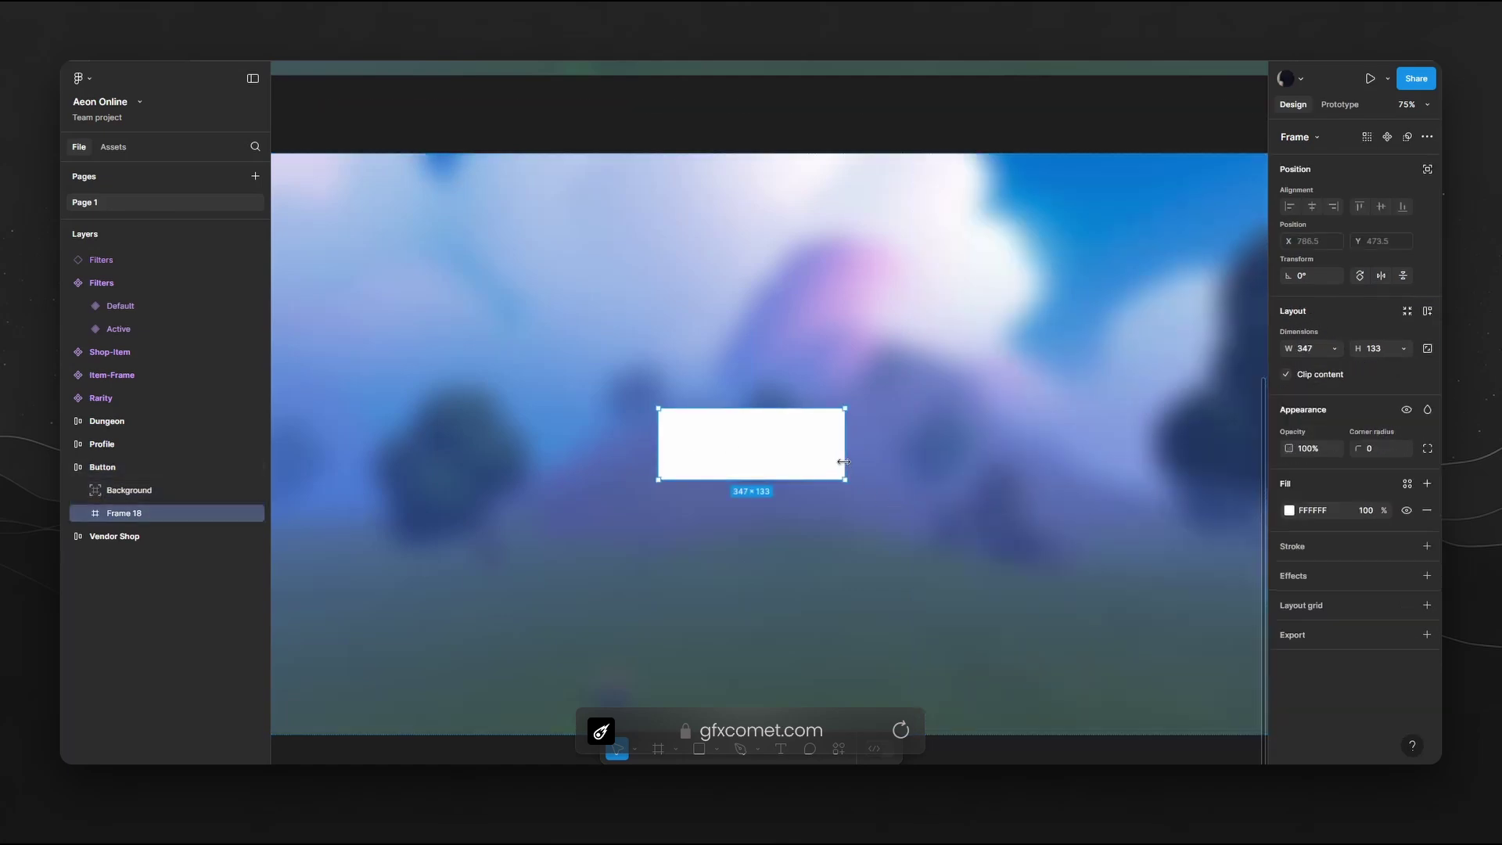
mouse_move(844, 462)
left_mouse_down()
mouse_move(774, 474)
mouse_move(878, 480)
mouse_move(591, 479)
mouse_move(835, 463)
left_mouse_up()
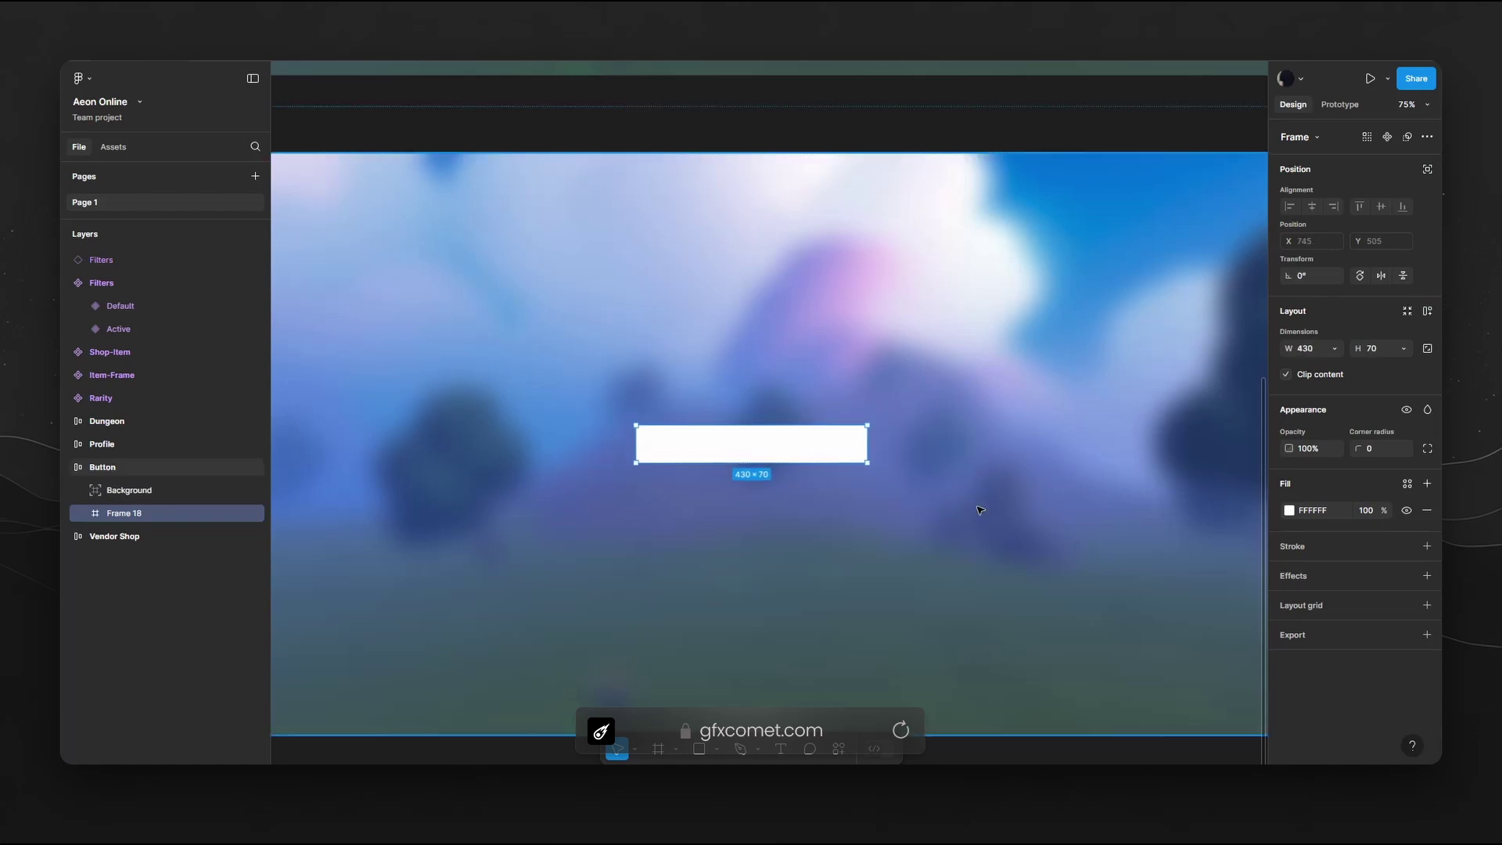
key("ctrl+z")
scroll(786, 456, "down", 1)
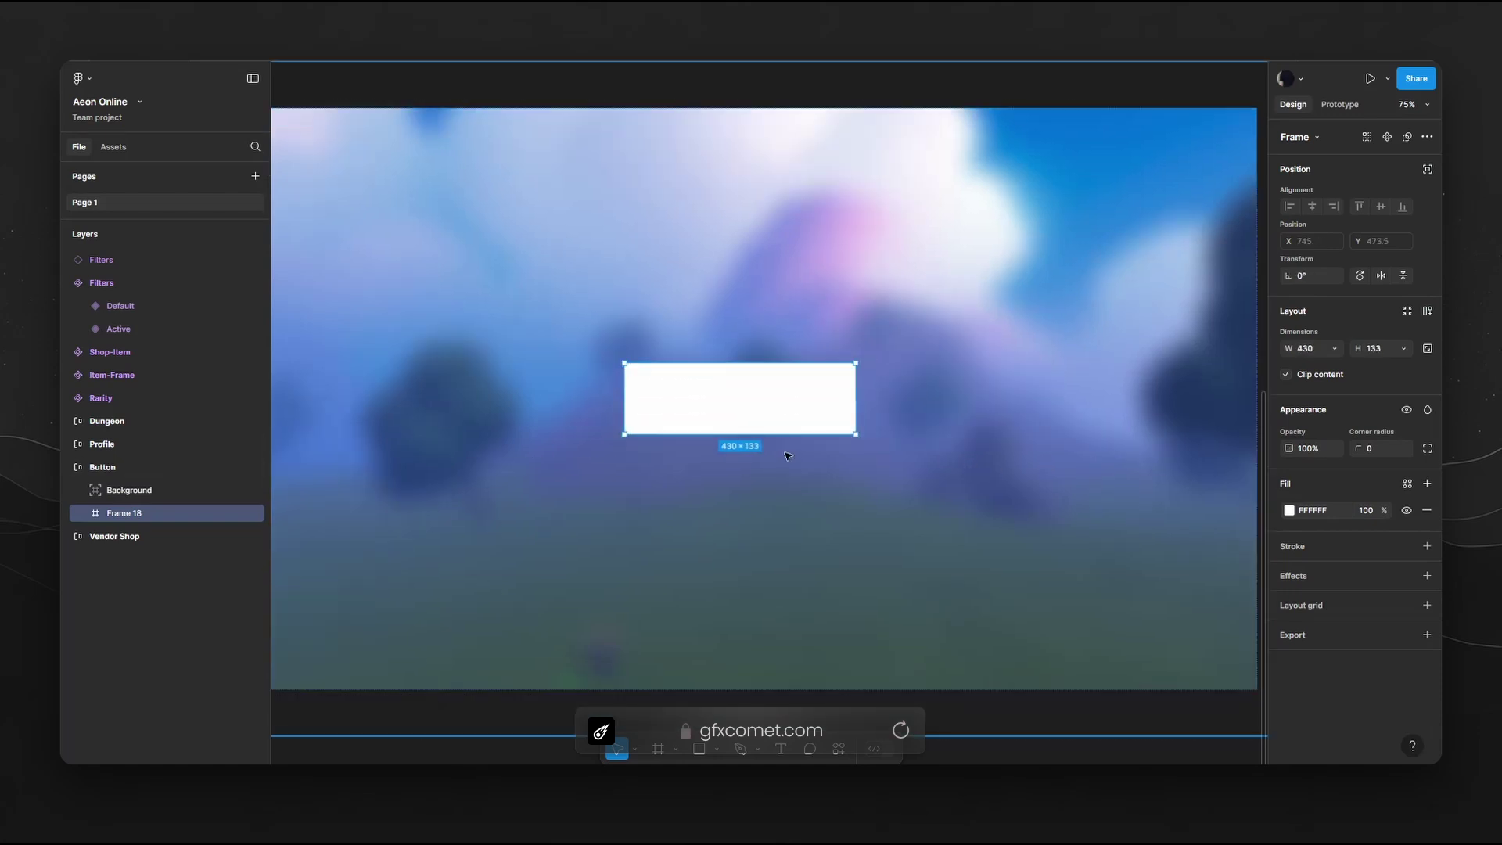
Select the Filters button in the original Vendor Shop's search bar and examine its size, corner radius, fill and stroke settings
scroll(787, 456, "up", 2, "ctrl")
scroll(855, 415, "right", 1)
left_click_drag(855, 416, 949, 466)
scroll(878, 305, "down", 5, "ctrl")
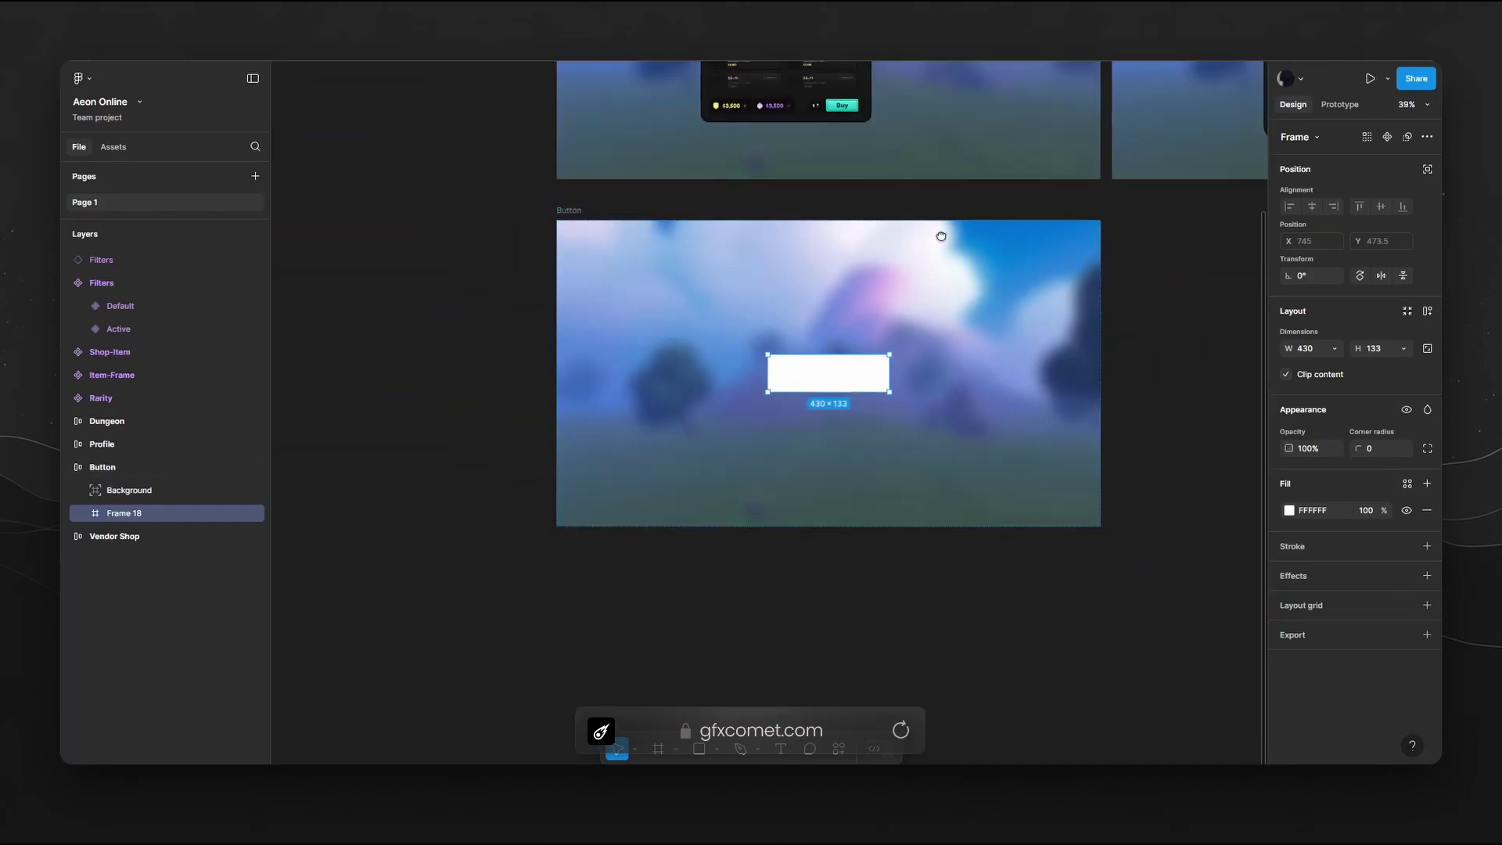
left_click_drag(939, 240, 913, 648)
scroll(855, 326, "up", 10, "ctrl")
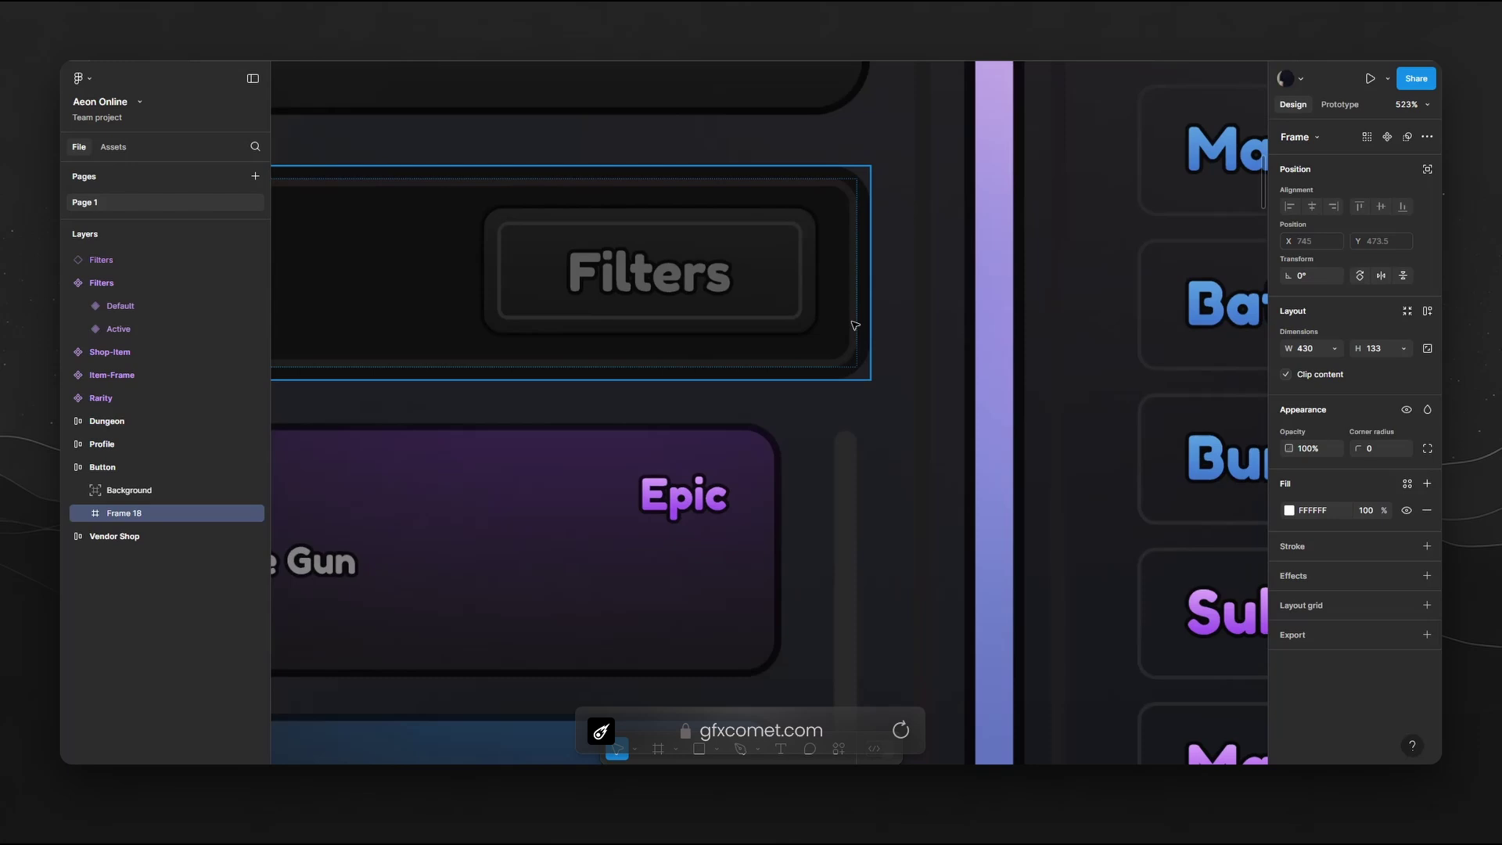
left_click_drag(855, 326, 950, 492)
left_click(906, 430, "ctrl")
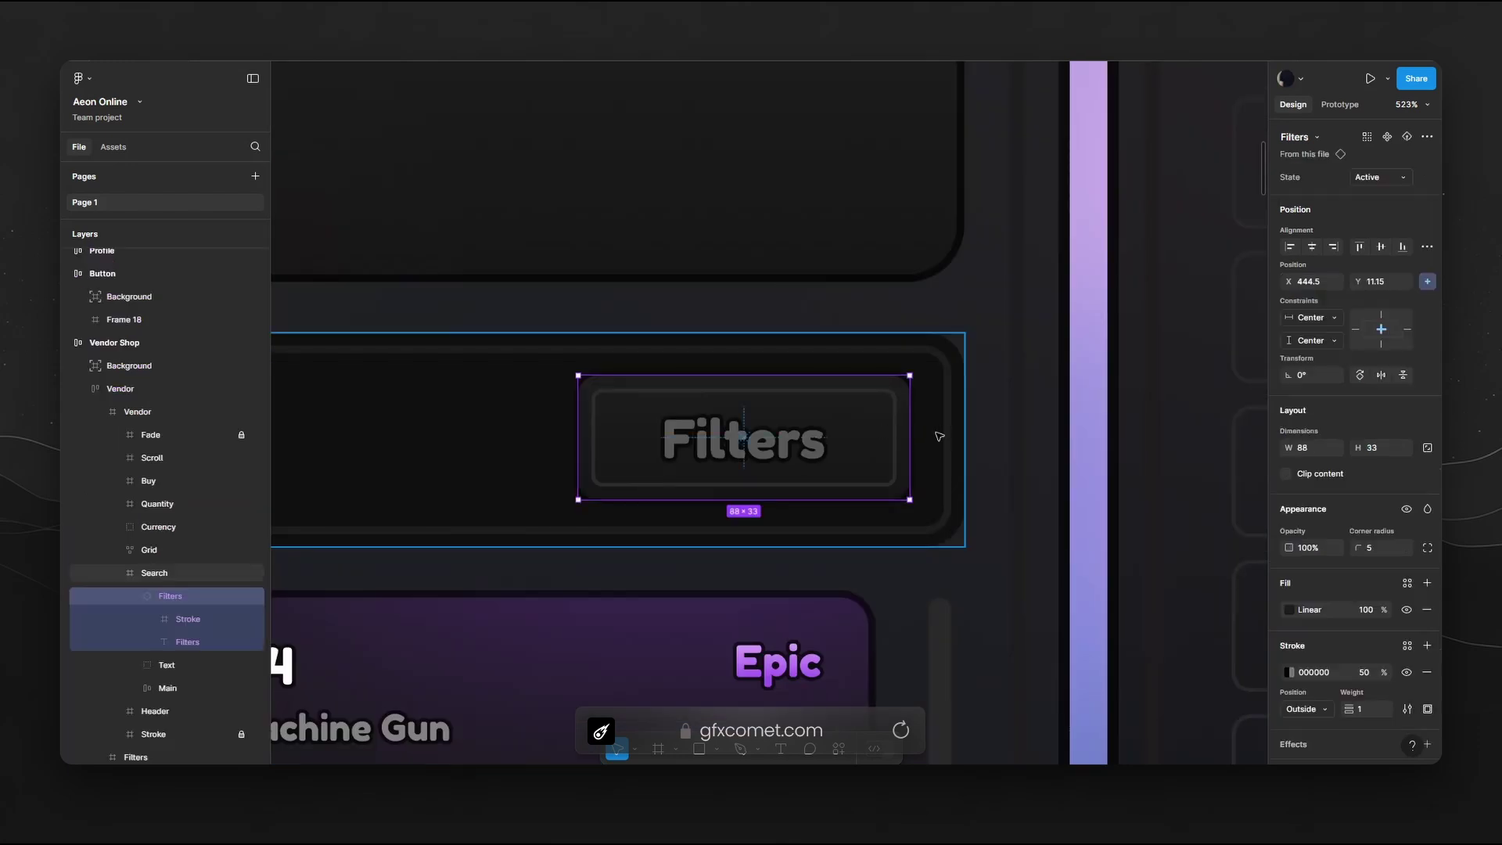
scroll(1339, 580, "down", 3)
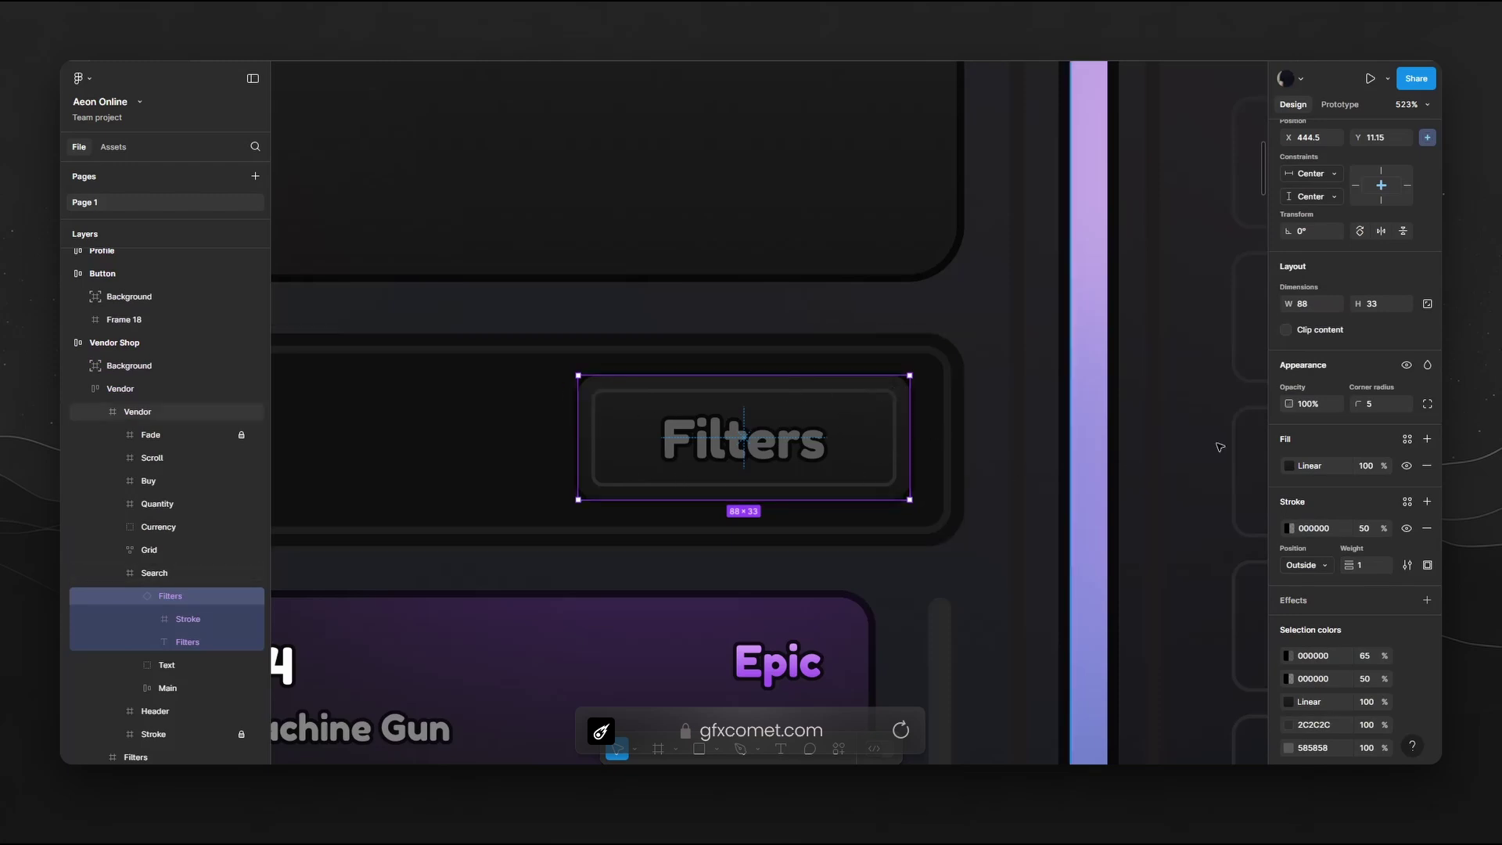
Copy the Filters button's linear fill onto the white frame in the Button frame and delete its FFFFFF fill
left_click(1277, 472)
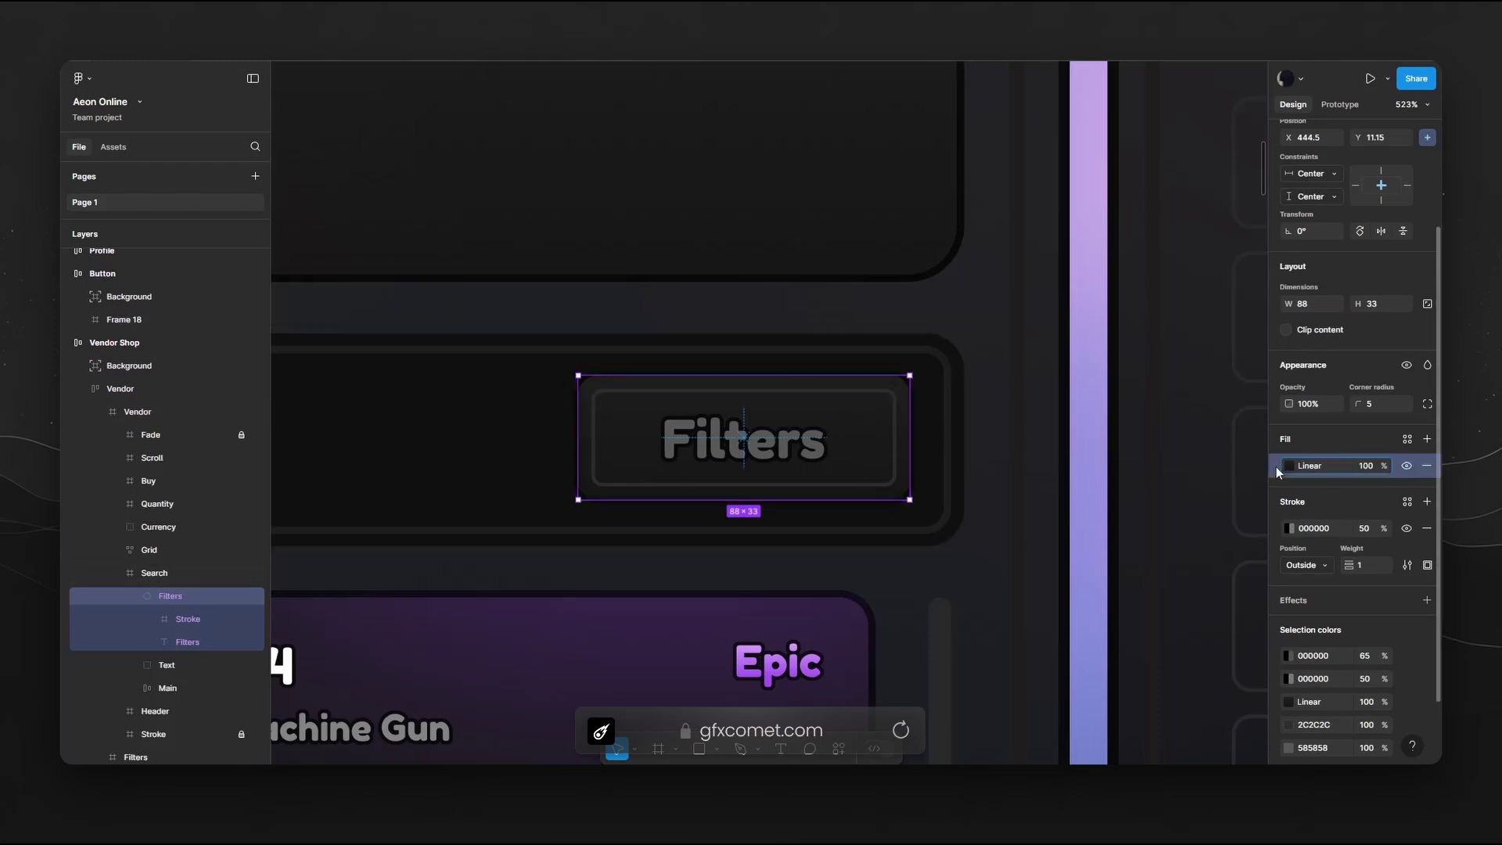
scroll(1025, 607, "down", 5)
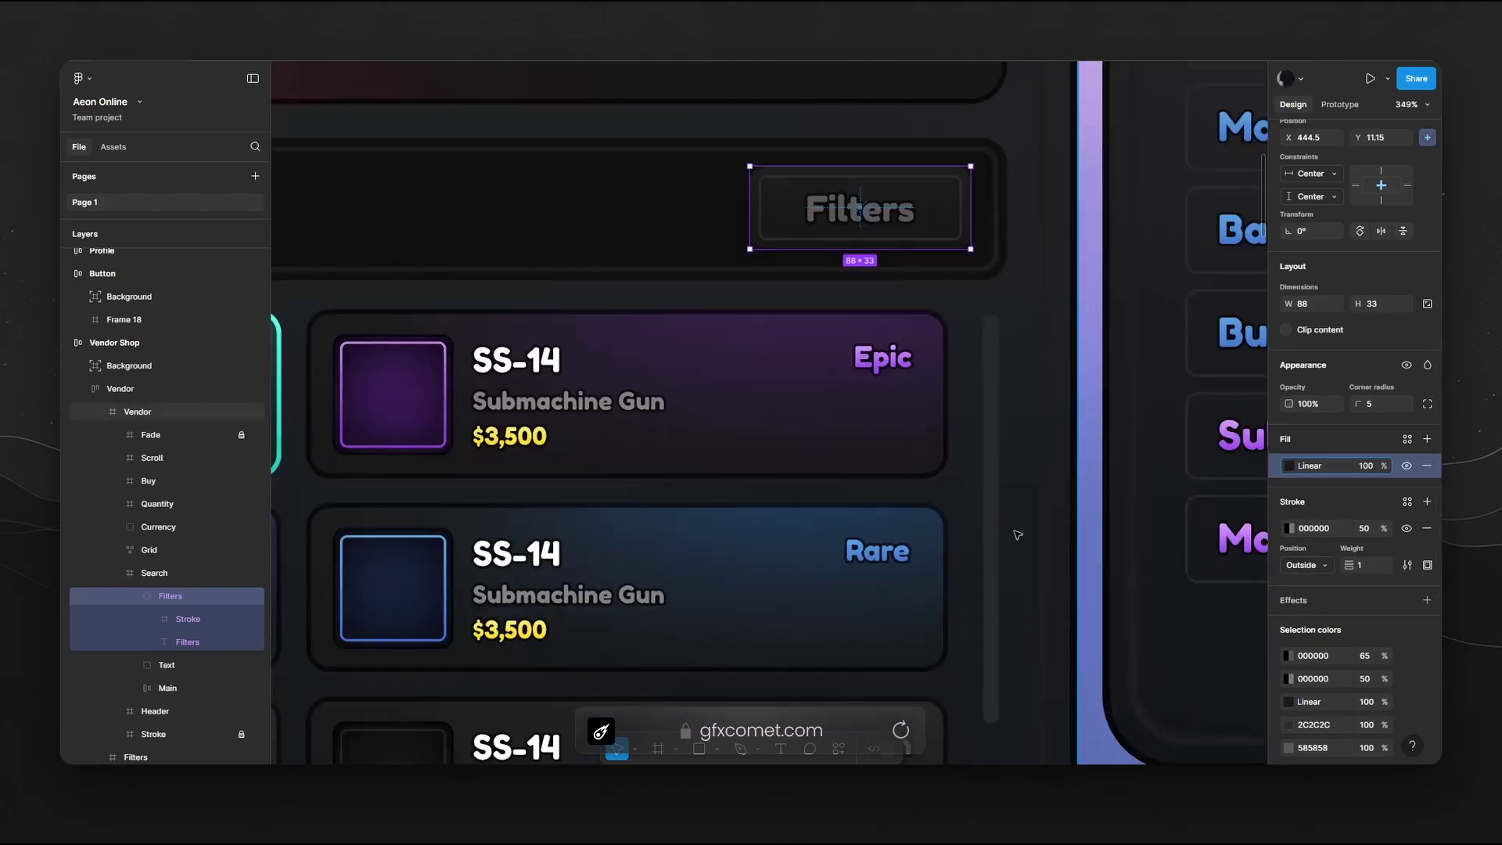
scroll(1017, 535, "down", 15)
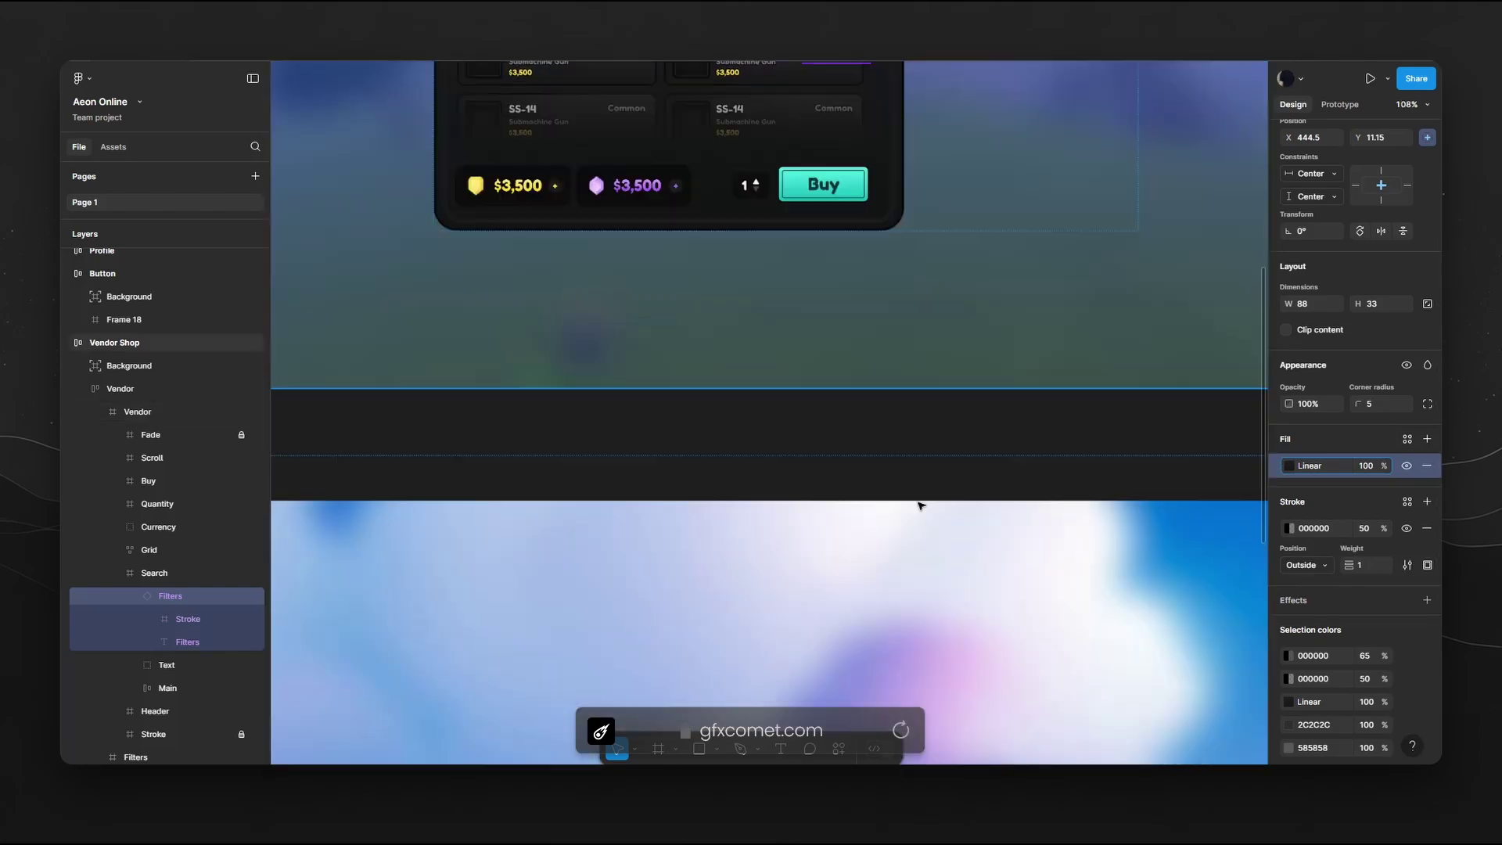
left_click(972, 493)
scroll(973, 407, "down", 5)
left_click(892, 448)
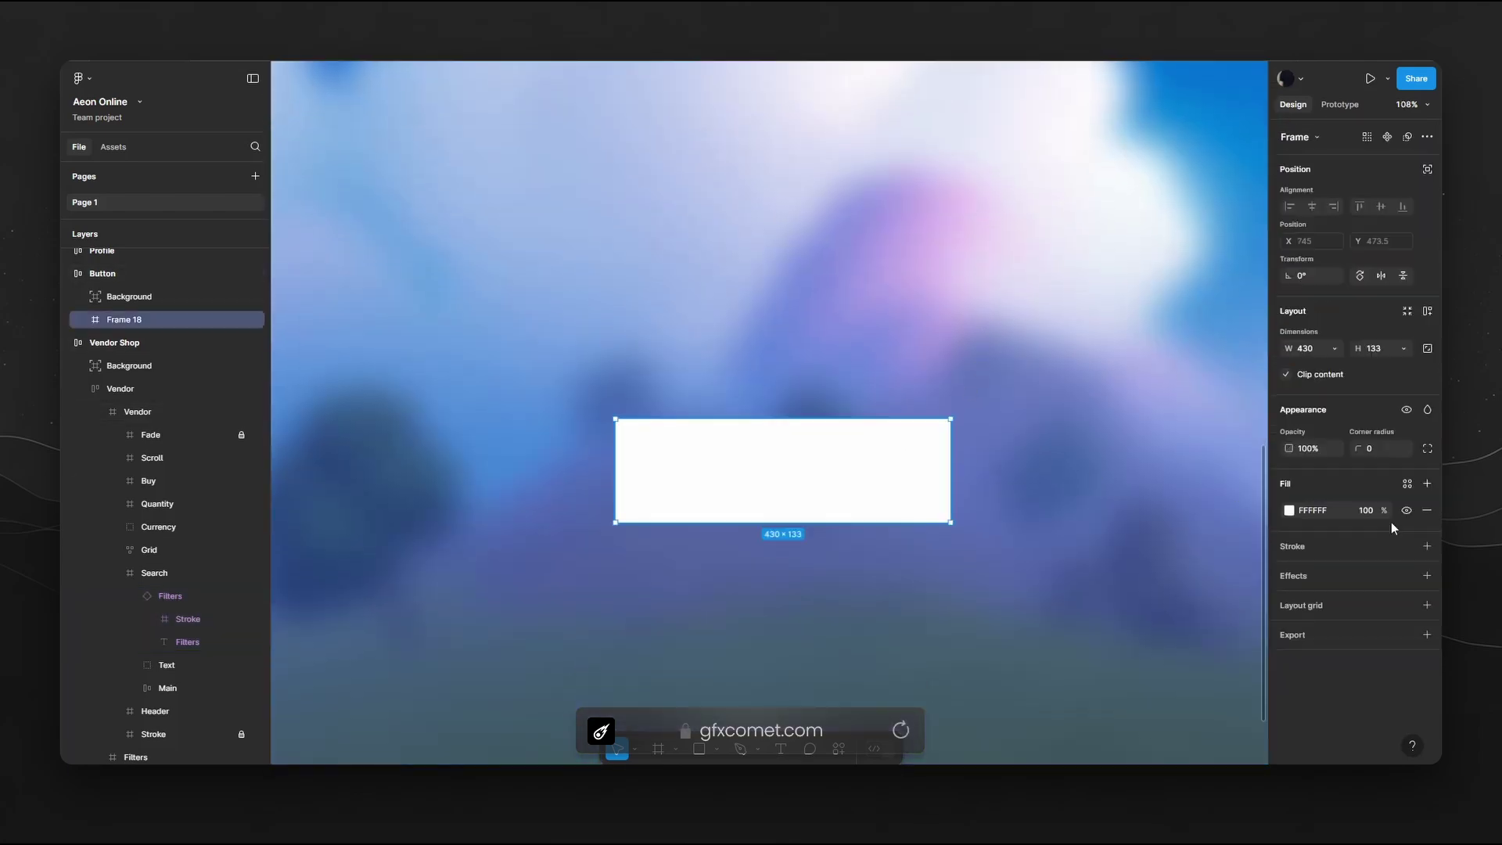
left_click(1275, 512)
key("ctrl+v")
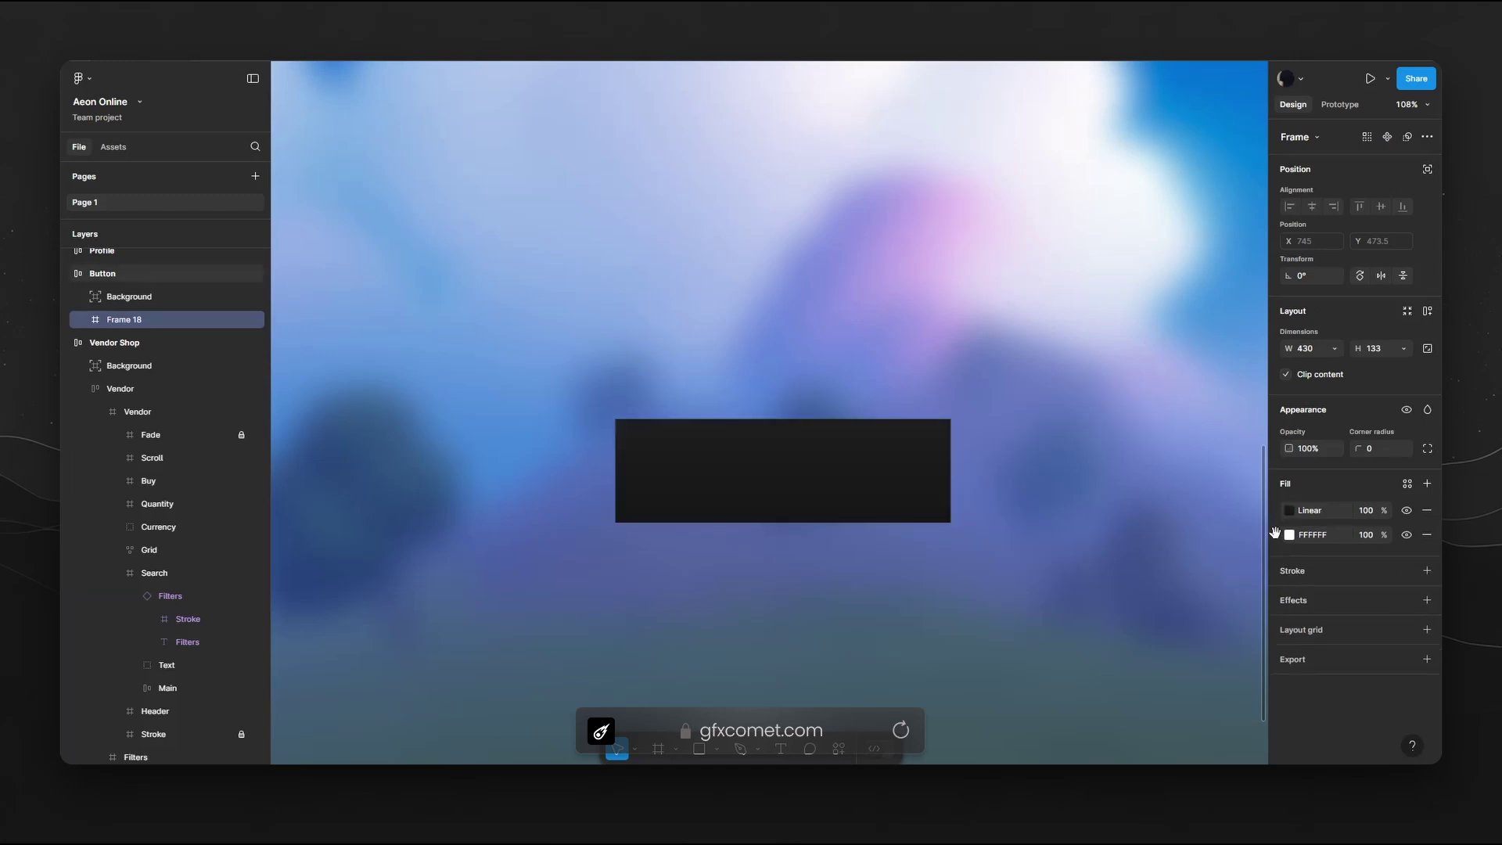
left_click(1272, 533)
key("Delete")
Examine the start and end colour stops of the frame's linear fill
left_click(1304, 510)
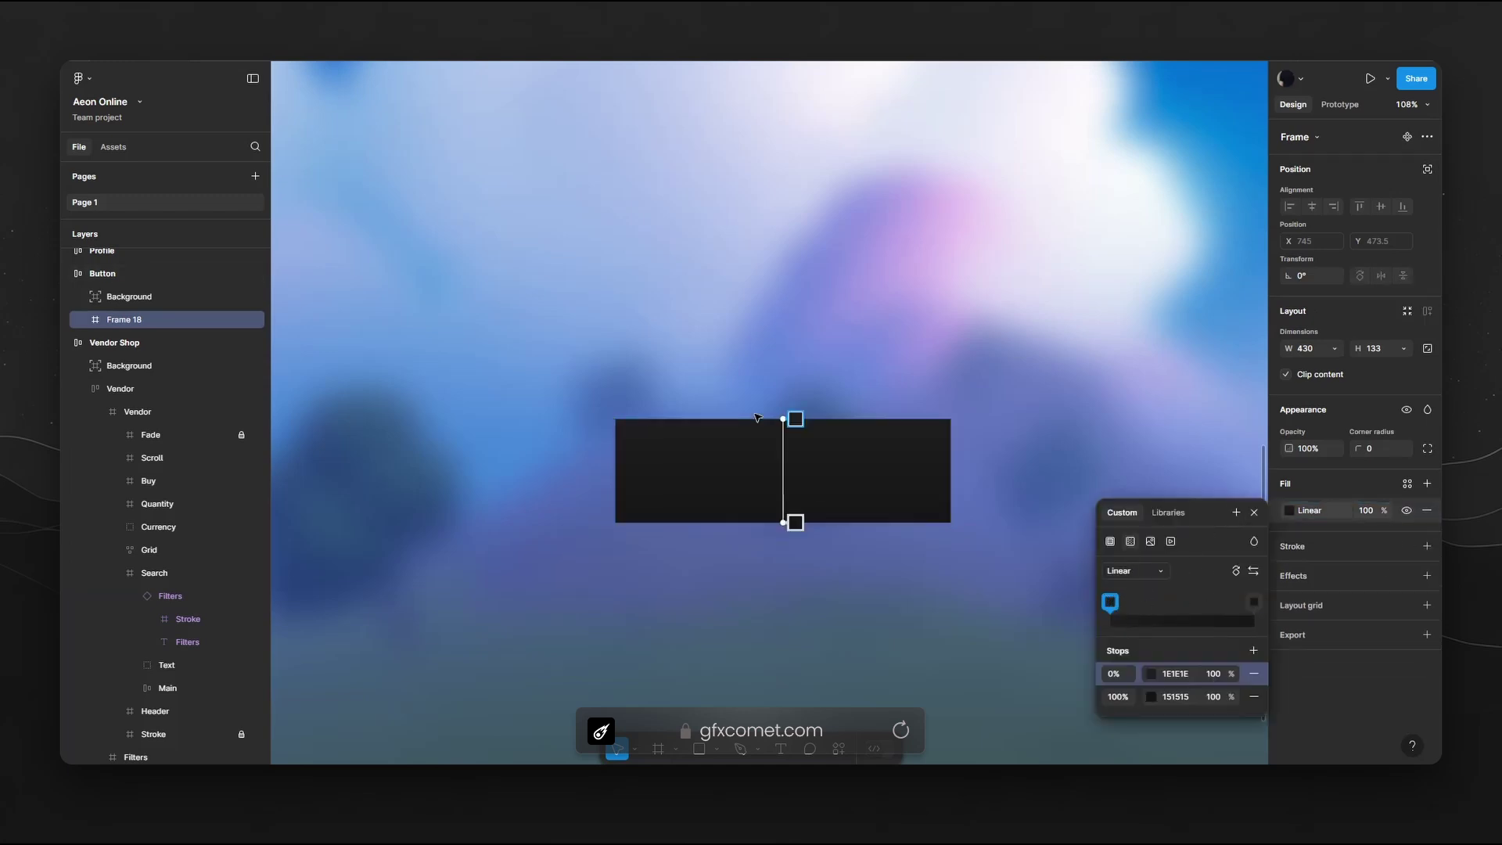
left_click(795, 522)
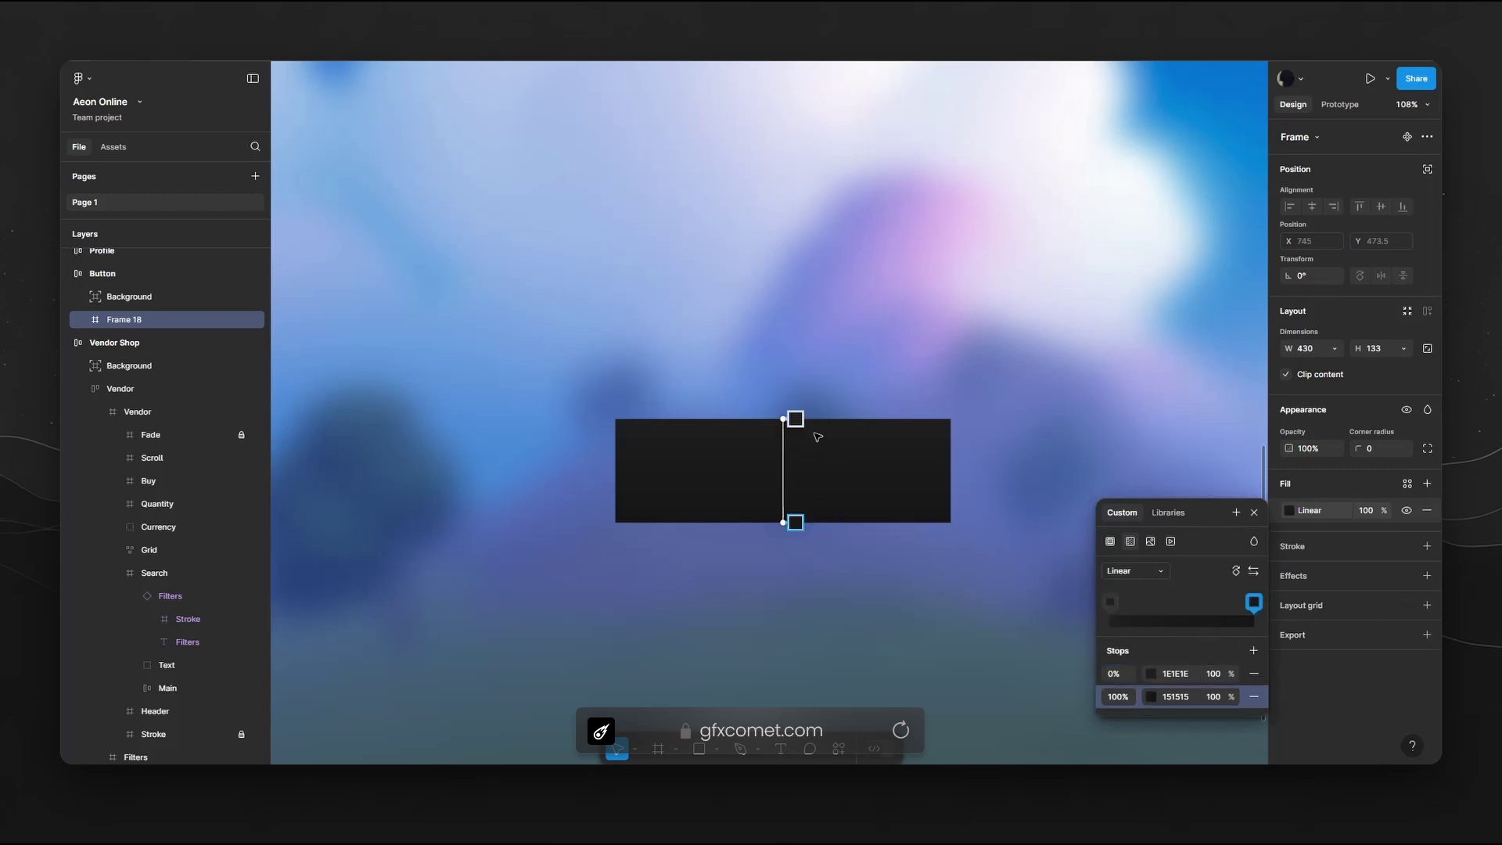
left_click(795, 418)
left_click(796, 521)
left_click(1254, 512)
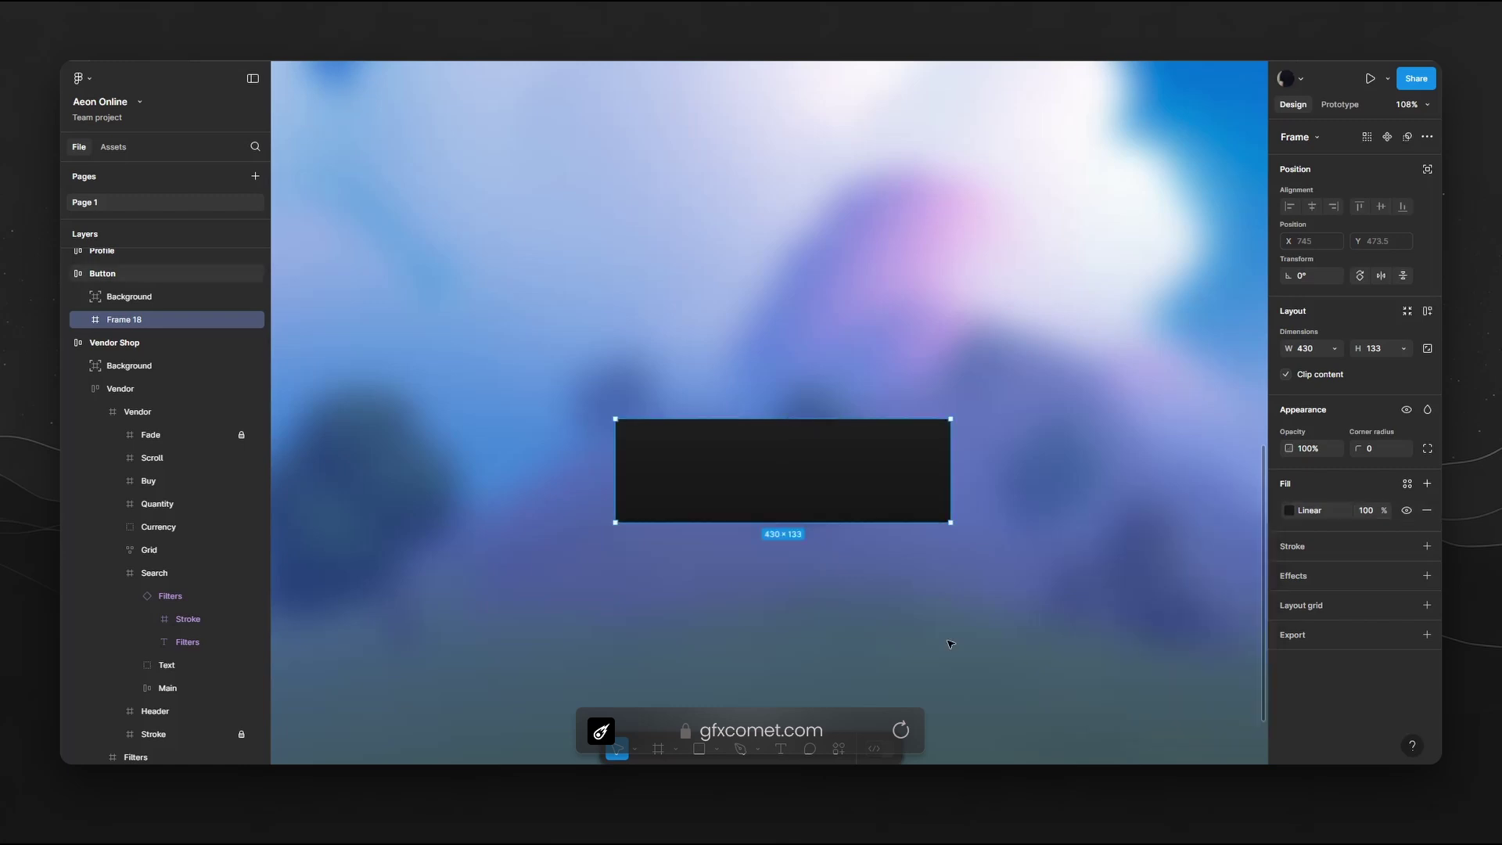
Round the dark frame's corners, trying a radius of 25 and settling on 20
left_click(1385, 452)
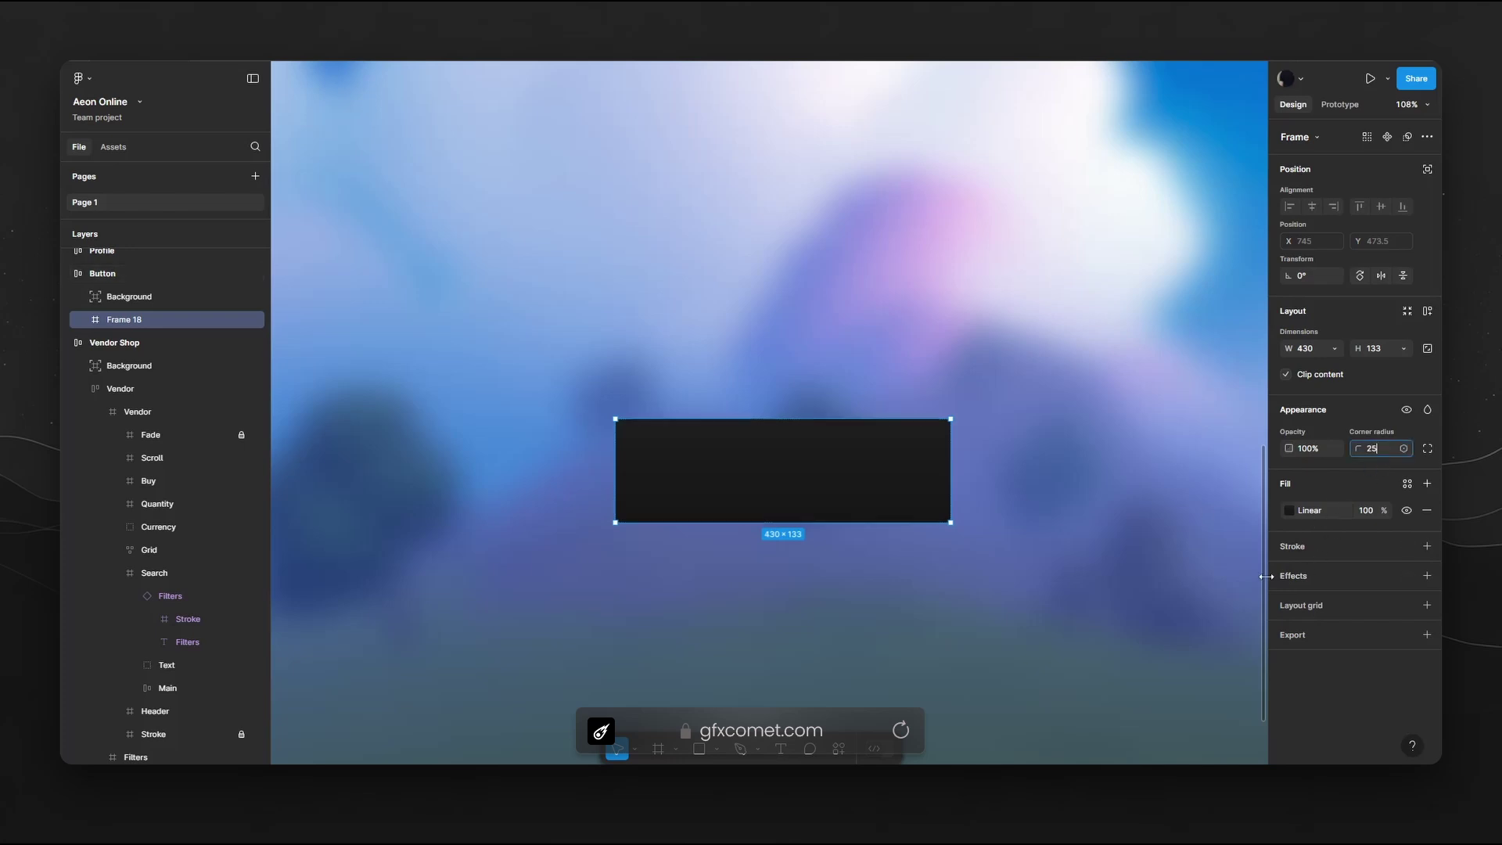
key("Return")
left_click(1139, 508)
left_click_drag(974, 539, 931, 525)
left_click(798, 453)
left_click(1381, 452)
key("Return")
left_click(1115, 486)
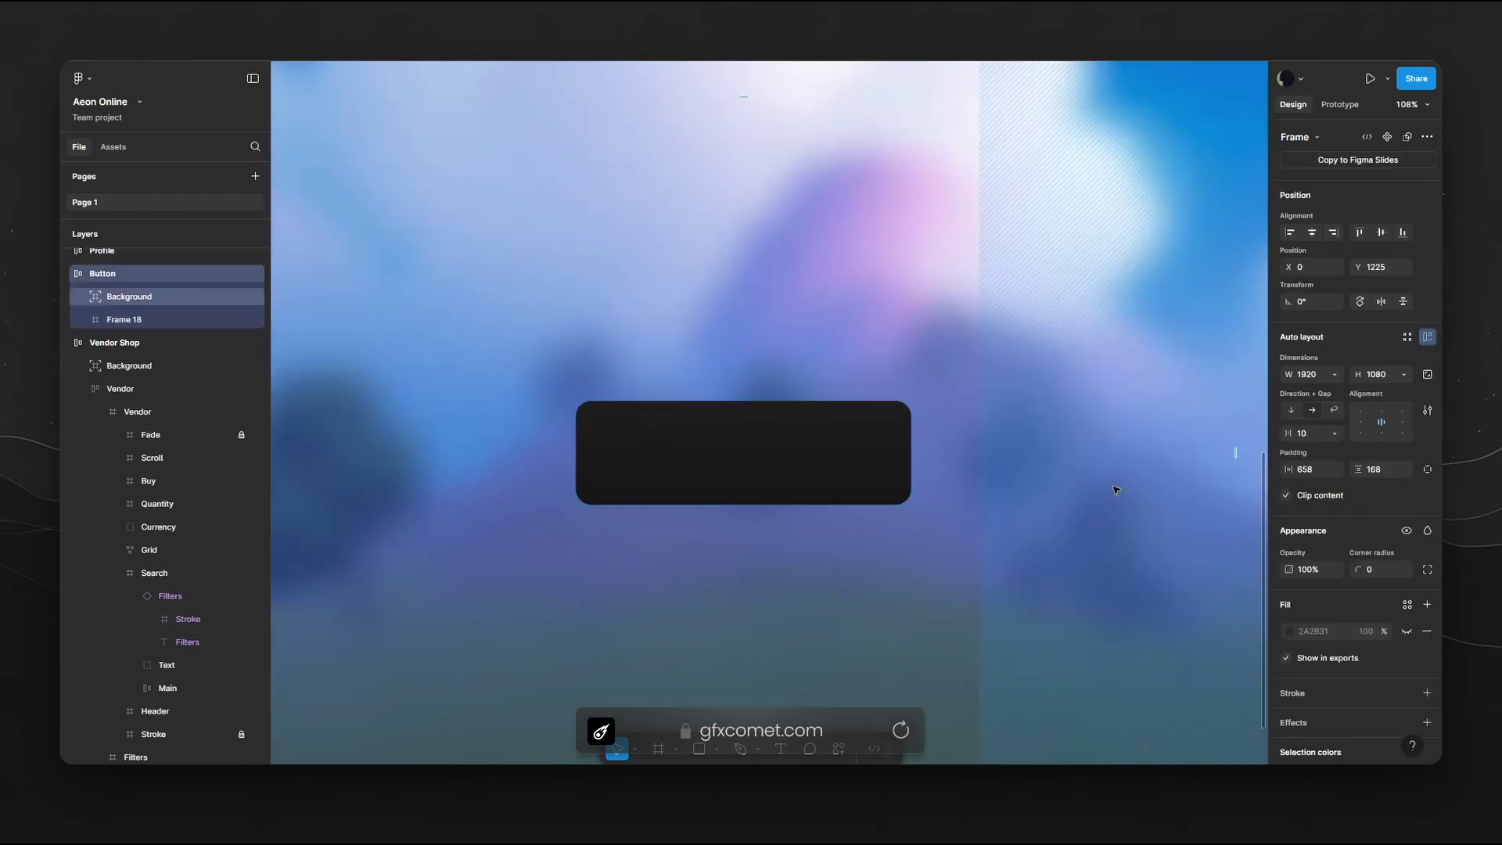
Duplicate the dark frame, nest the copy inside the original, and centre it horizontally and vertically
left_click(810, 443)
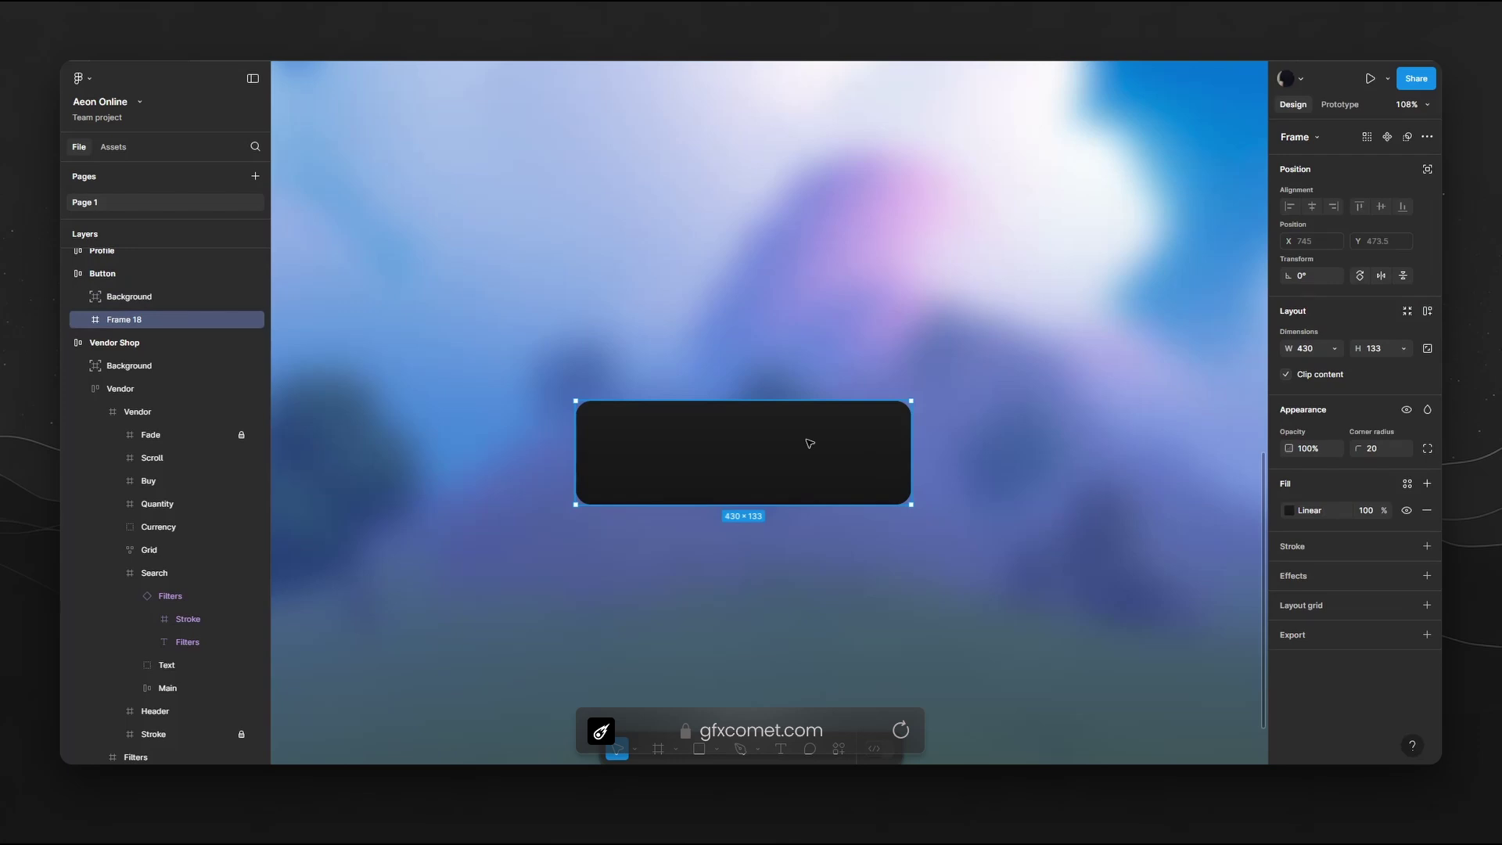
key("ctrl+d")
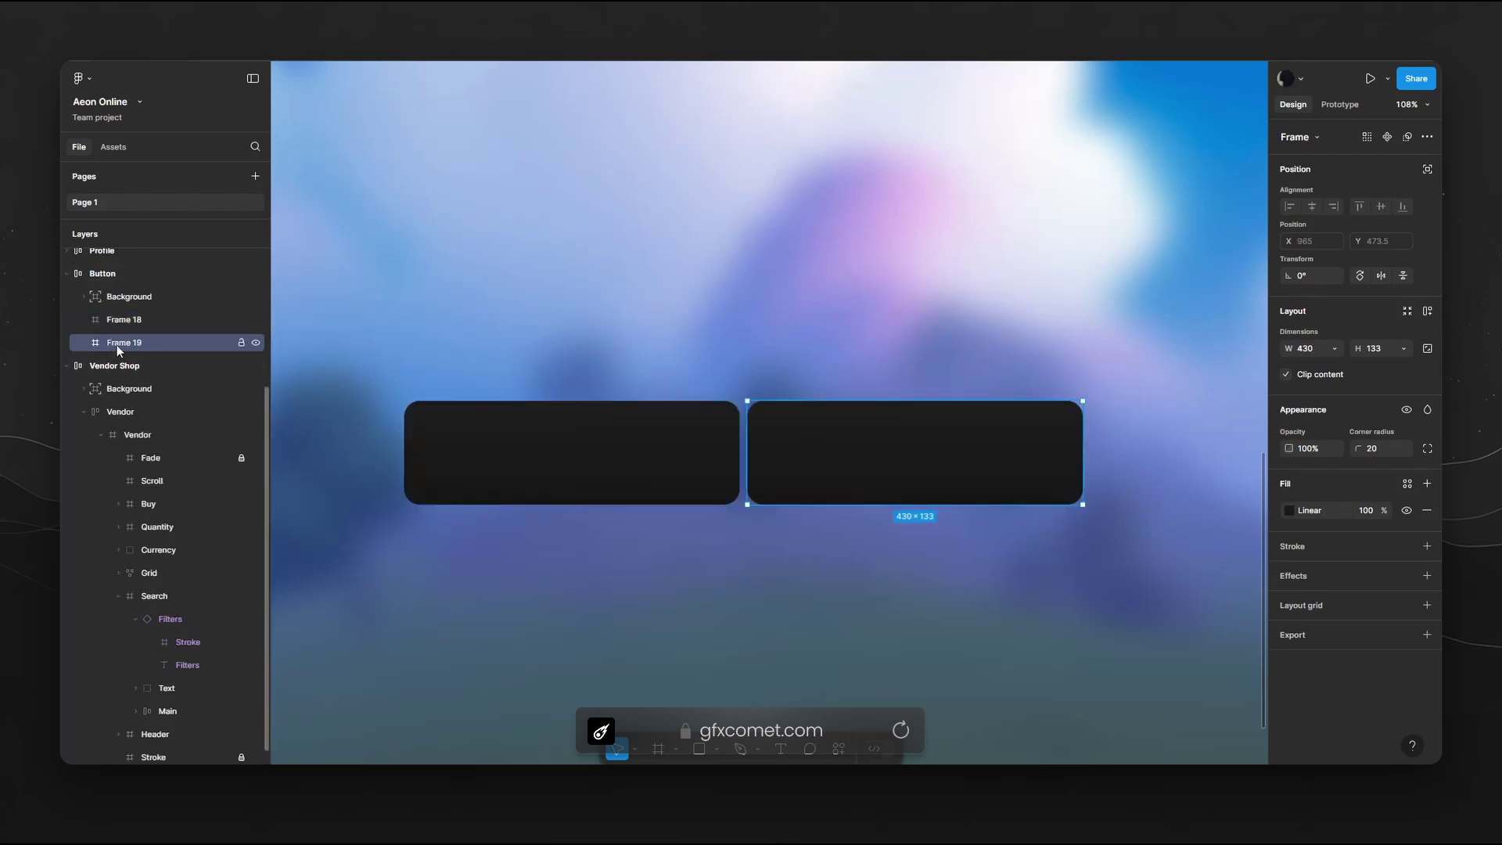
left_click_drag(116, 344, 122, 322)
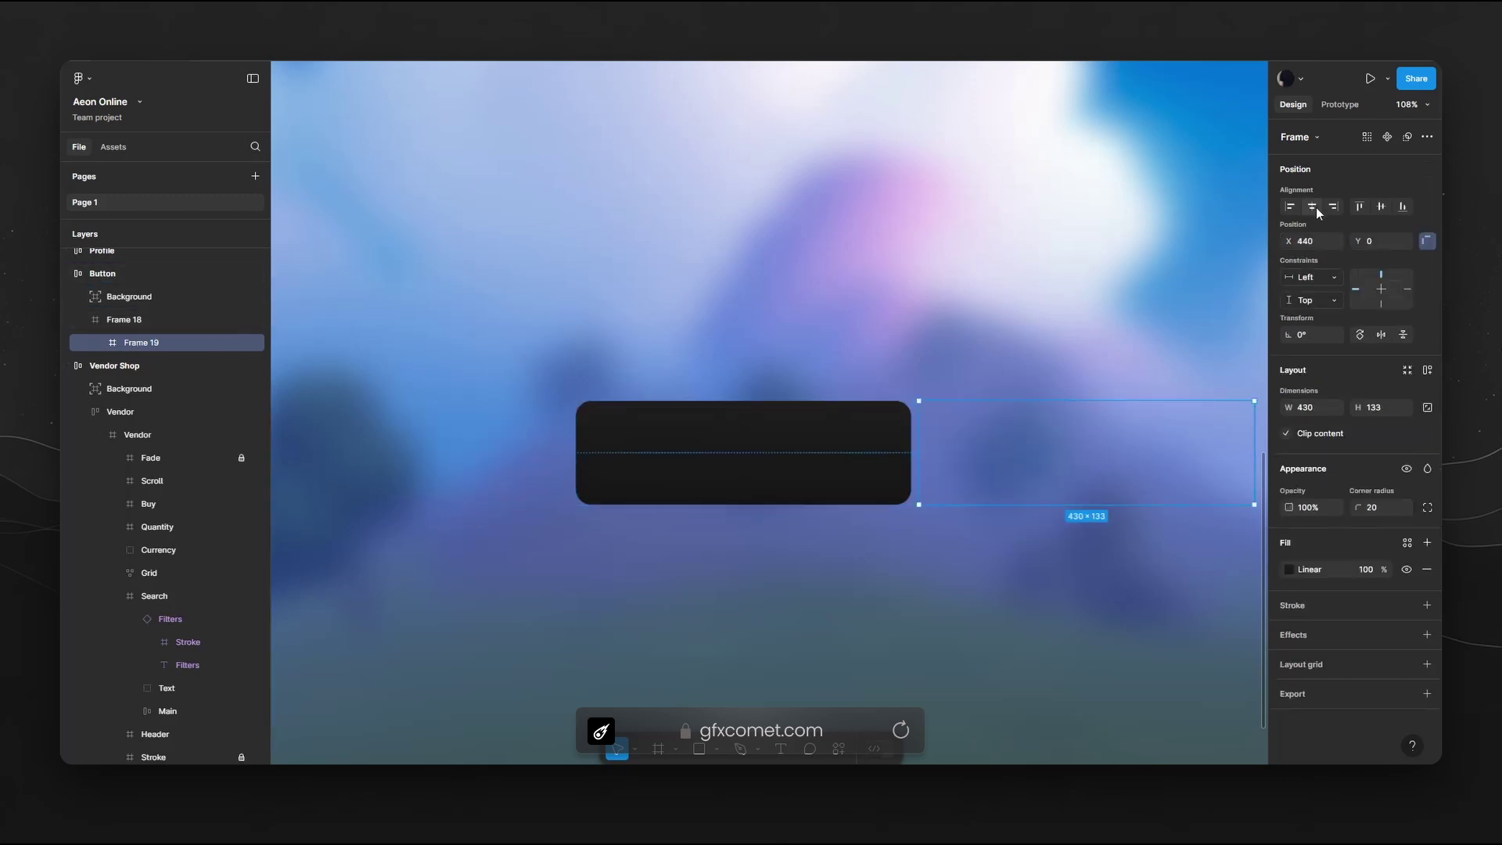
left_click(1312, 206)
left_click(1381, 206)
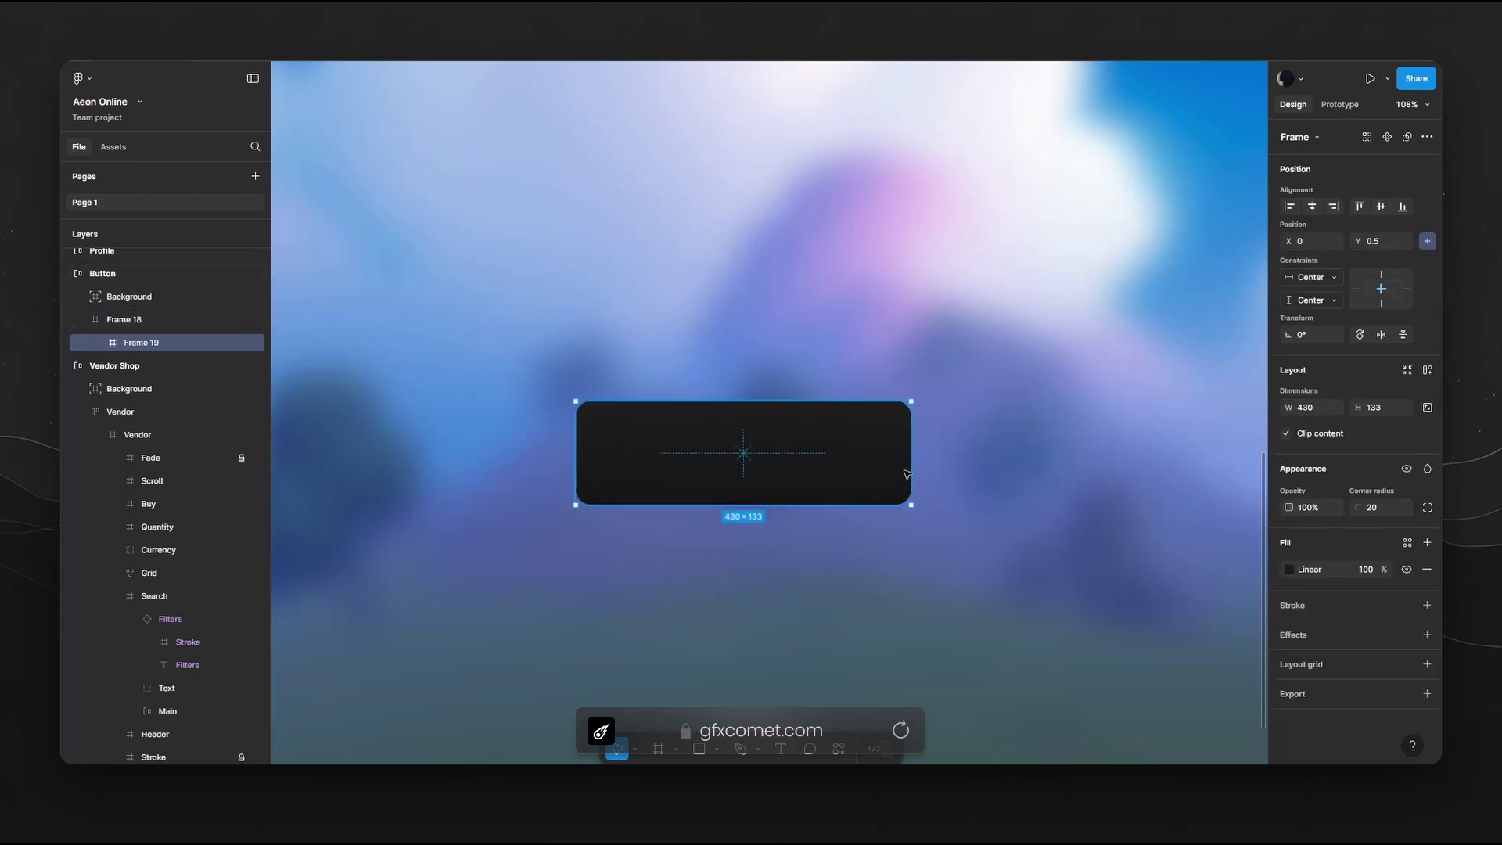
Remove the nested frame's fill and give it an inside stroke of weight 5 in 383838
left_click(1428, 570)
left_click(1302, 574)
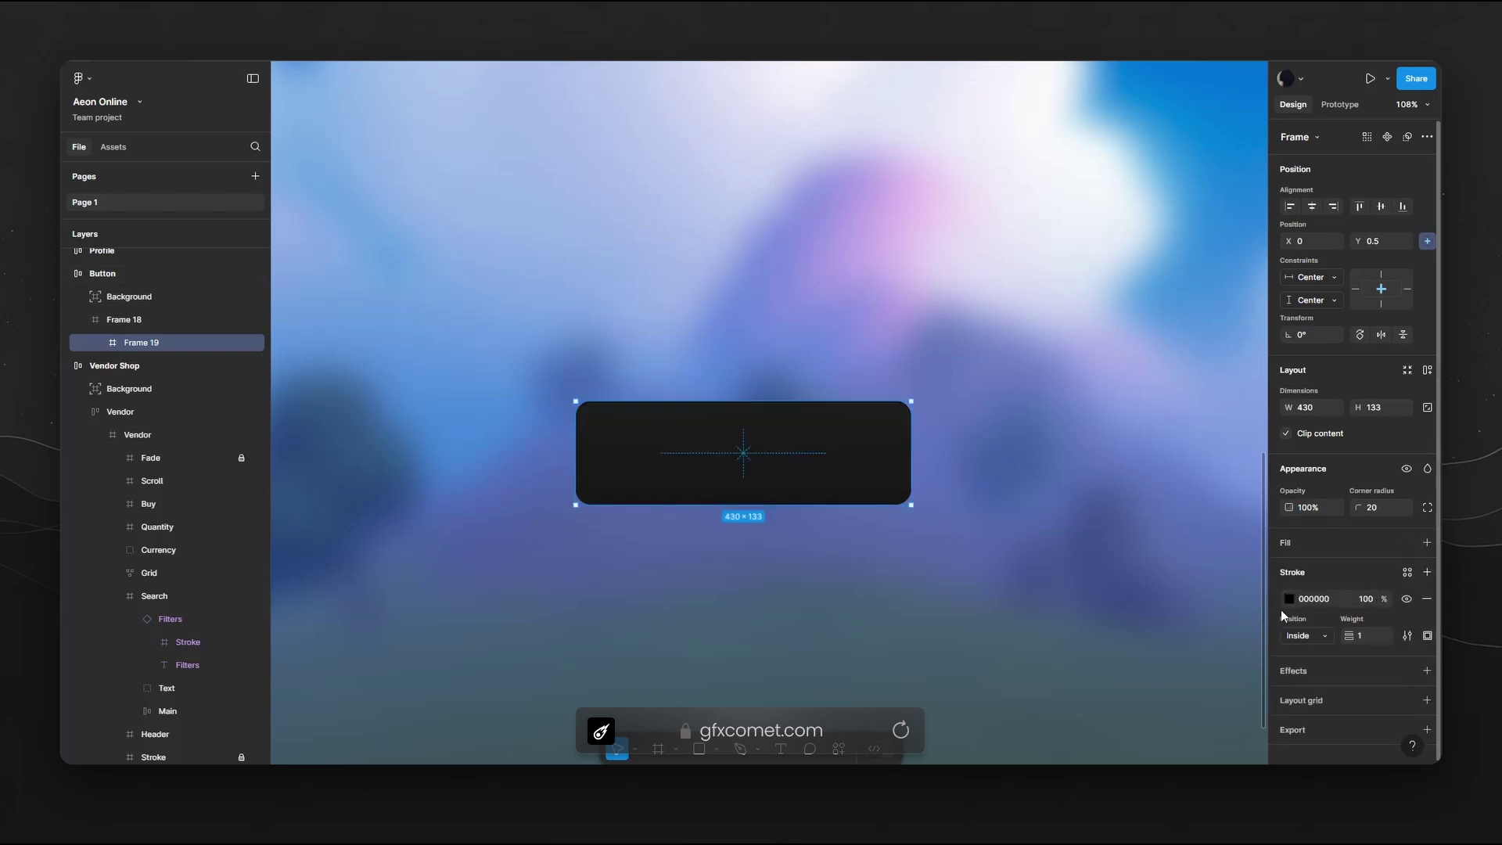
type("5")
key("Return")
left_click(1288, 598)
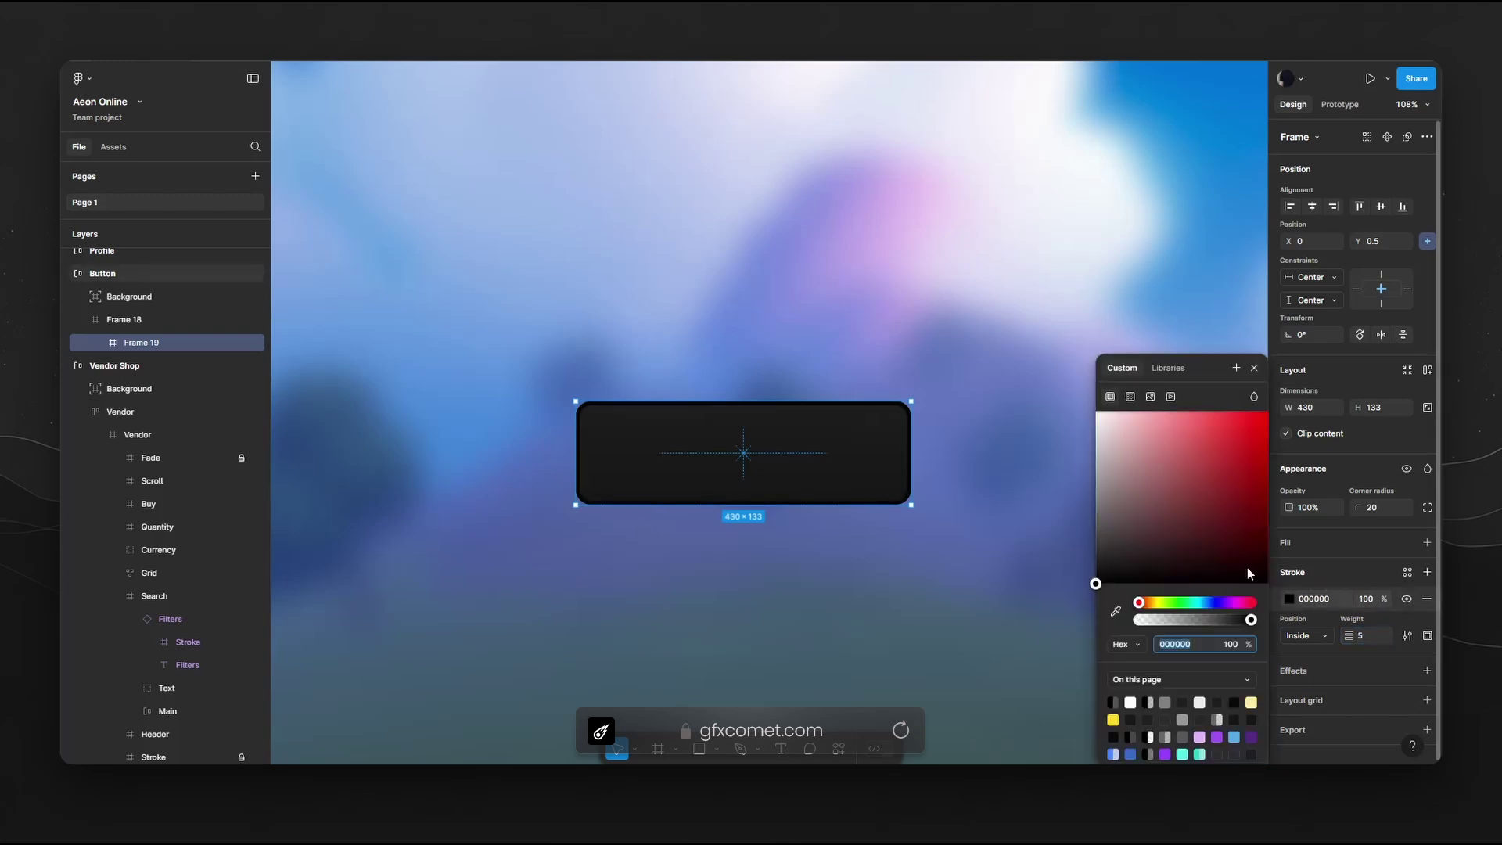
mouse_move(1094, 580)
left_mouse_down()
mouse_move(1103, 569)
mouse_move(1073, 546)
left_mouse_up()
Shrink the nested outline frame evenly on all sides to about 415 × 118 within the outer frame
left_click_drag(711, 401, 711, 407)
left_click_drag(748, 505, 749, 499)
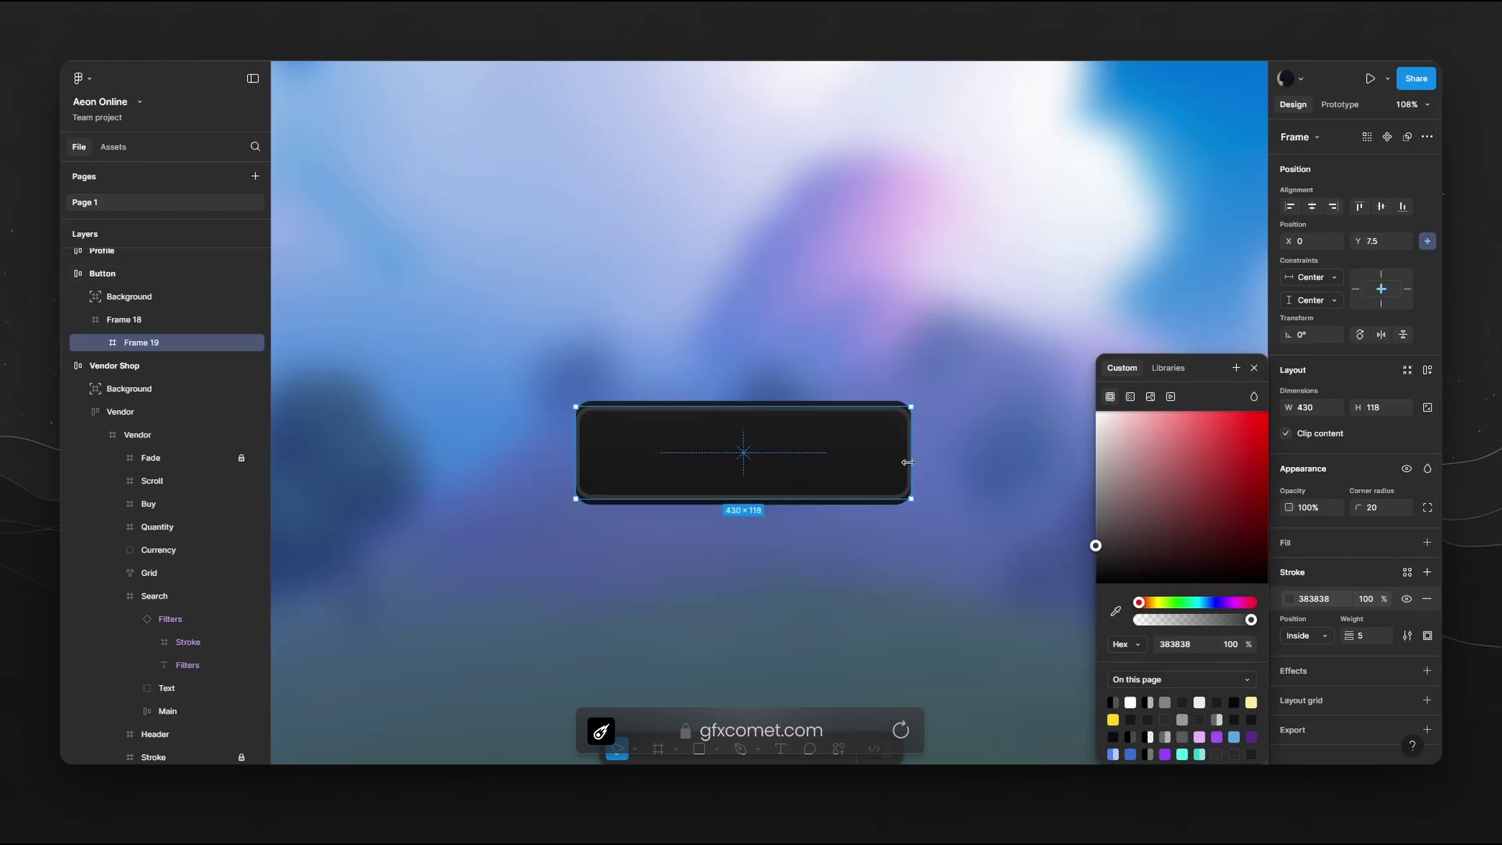
left_click_drag(902, 461, 898, 461)
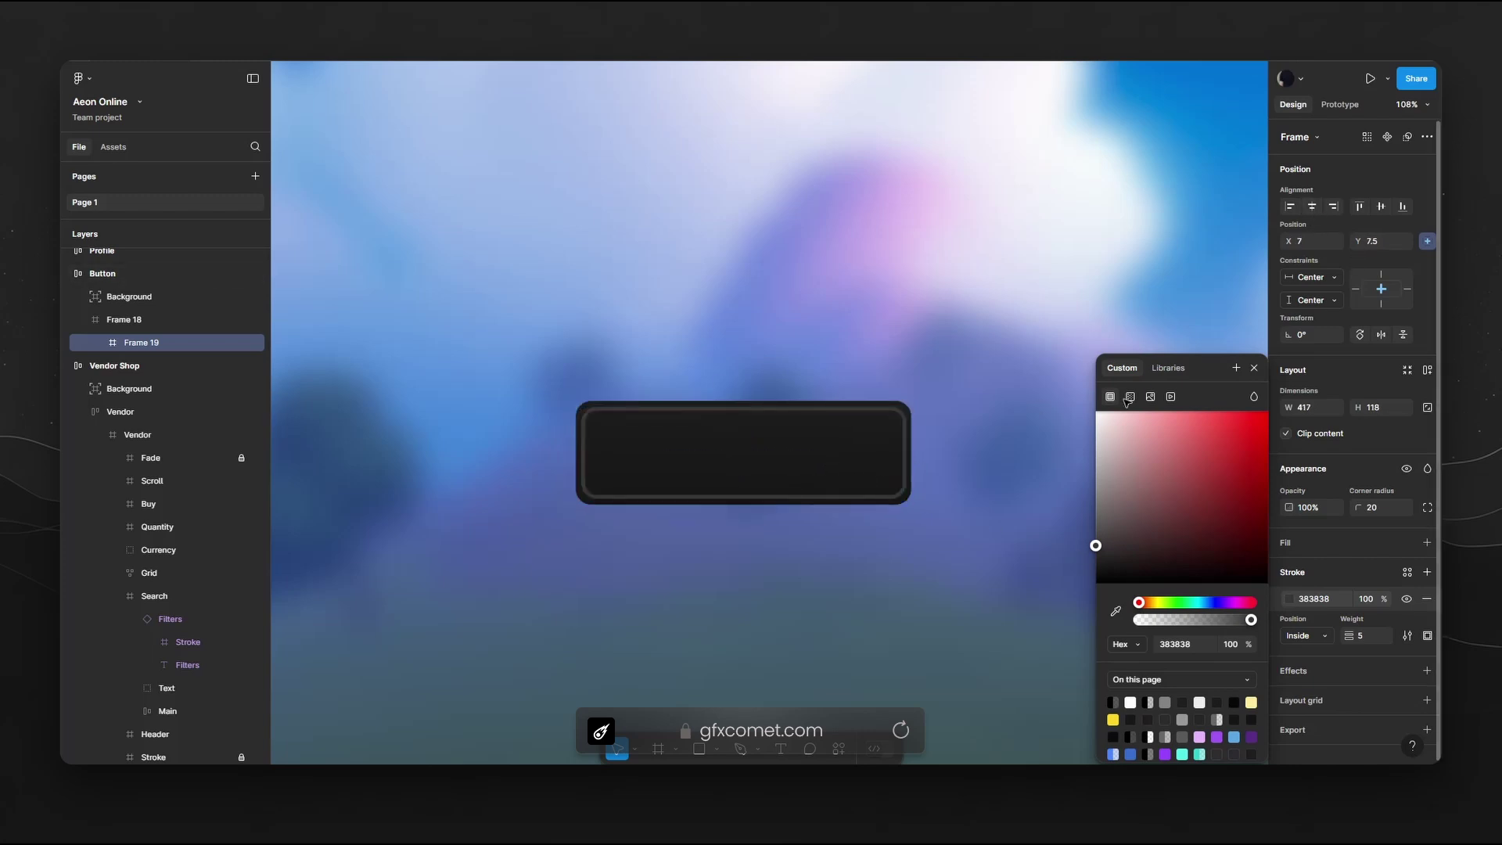
left_click(1002, 525)
scroll(977, 509, "down", 2)
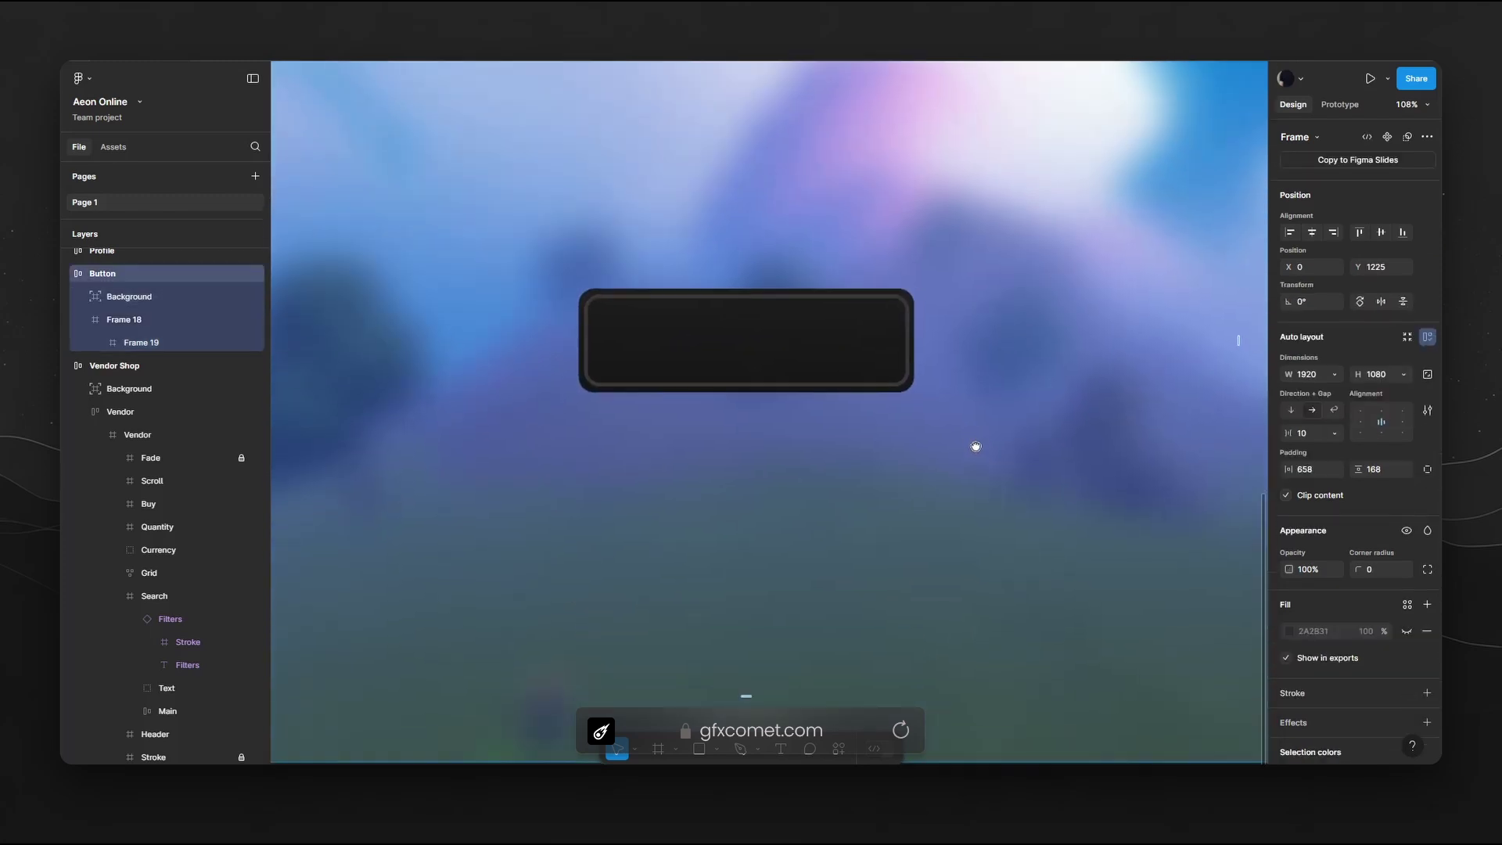
left_click(906, 348)
left_click(907, 352)
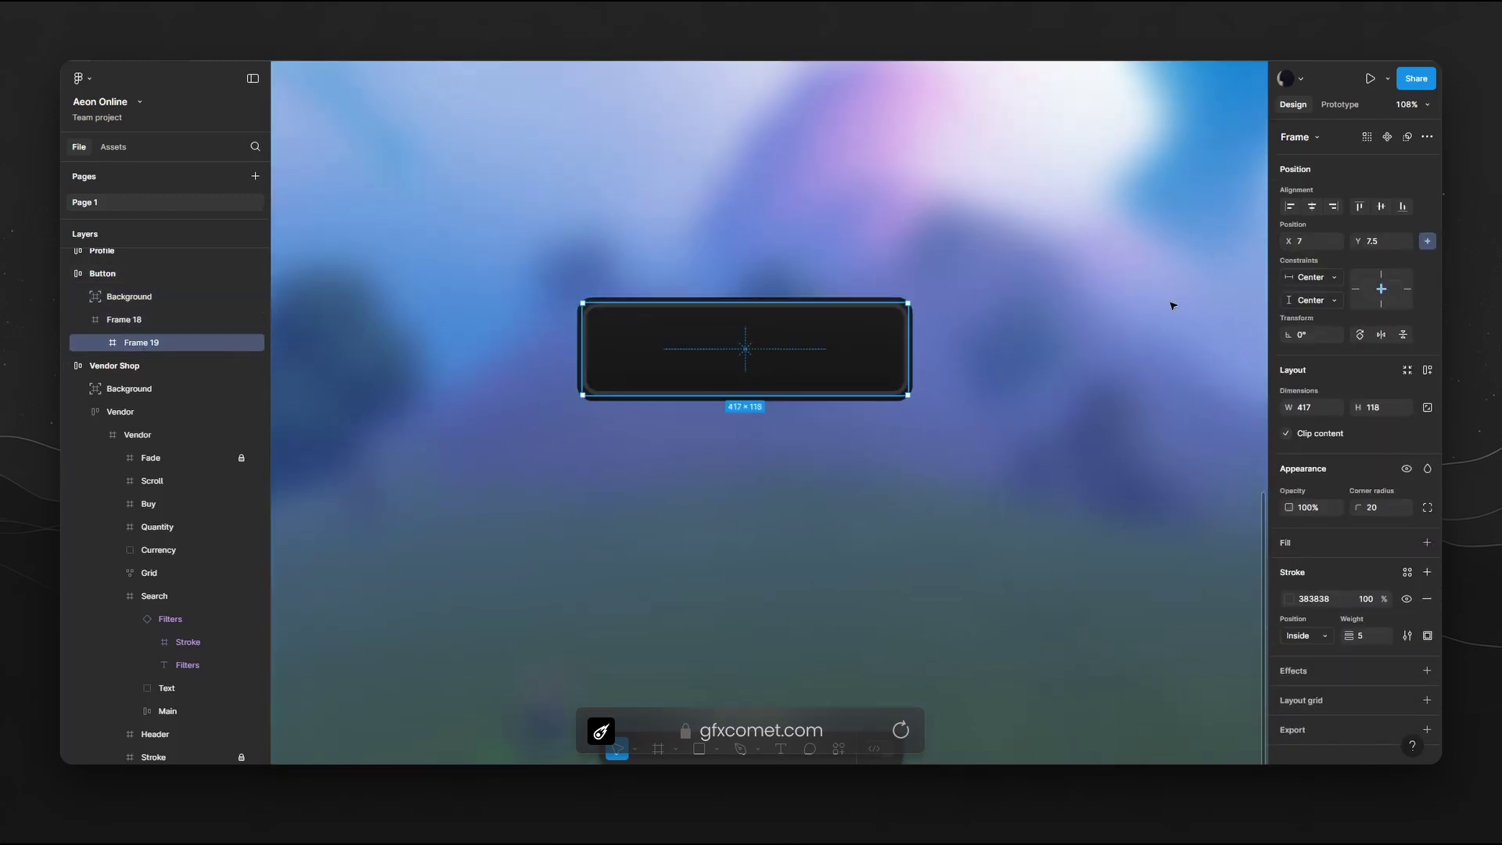
left_click_drag(912, 360, 910, 360)
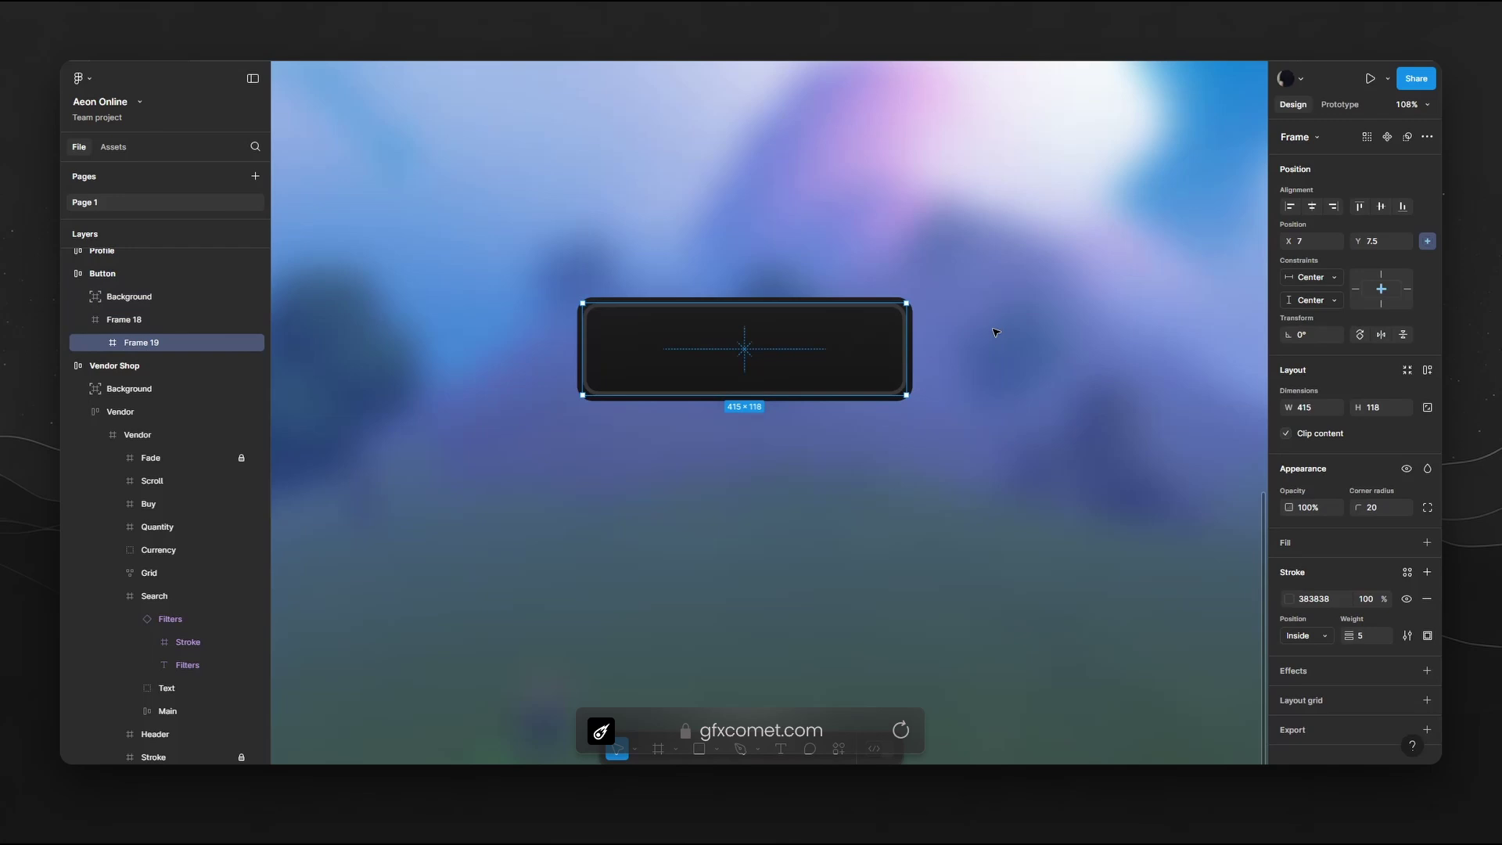
Set the nested outline frame's corner radius to 18 and its X position to 8
left_click(1391, 513)
key("Return")
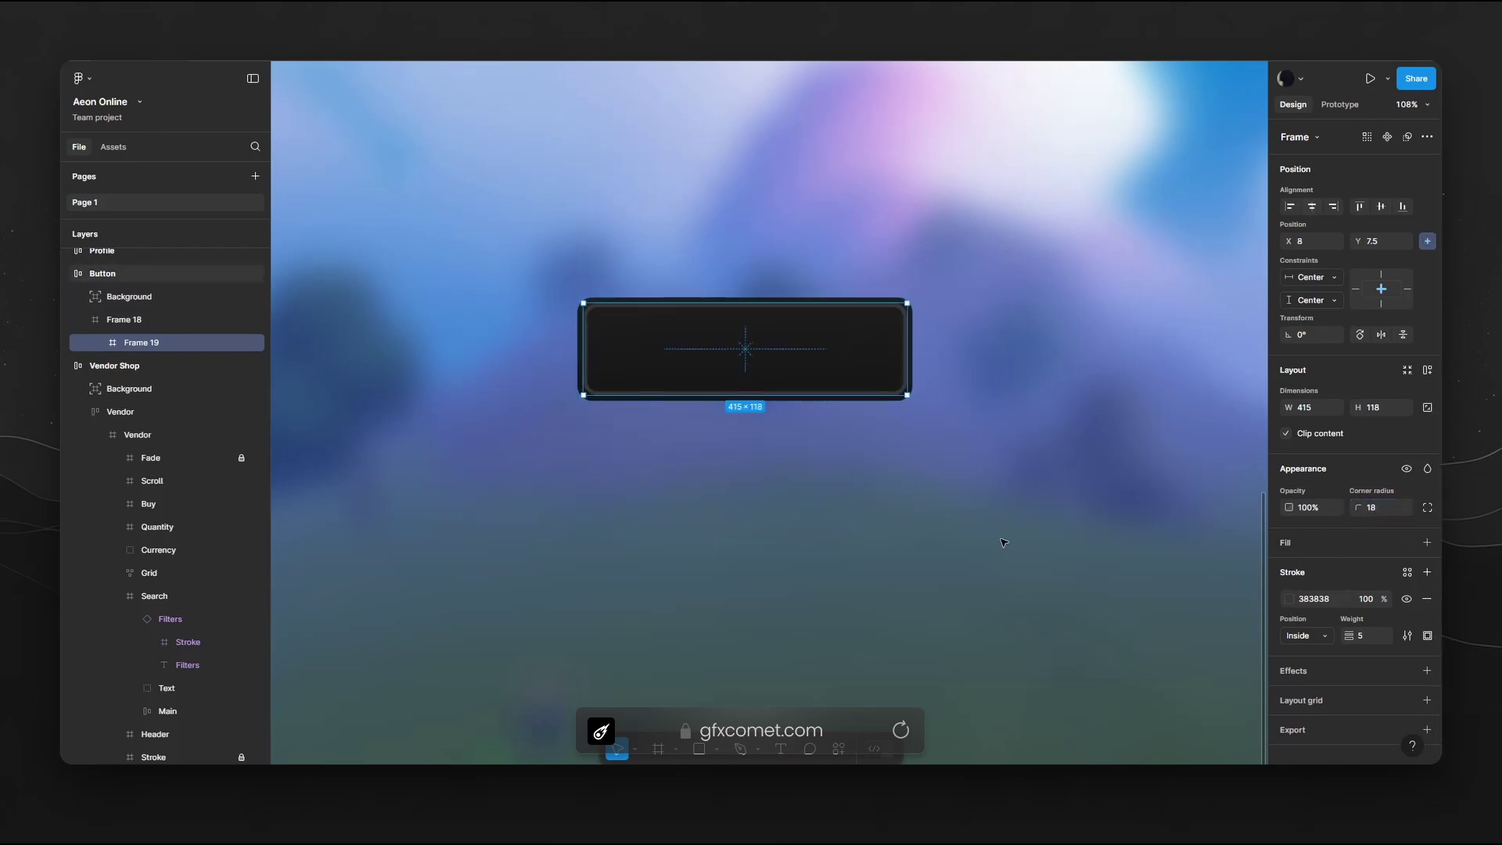
key("shift+Return")
key("shift+Return")
scroll(611, 344, "up", 5)
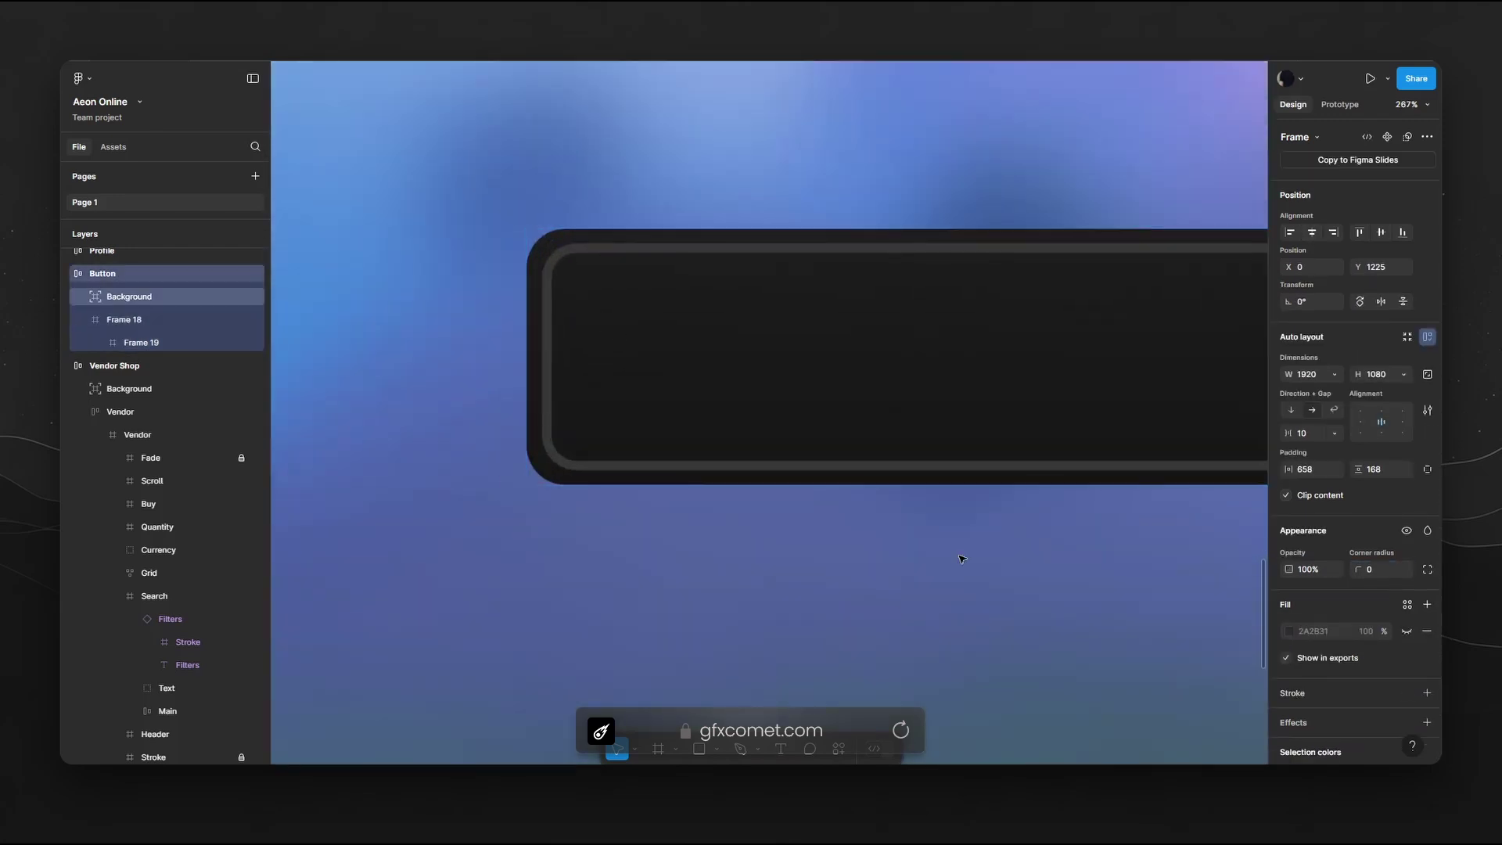
scroll(774, 570, "down", 5)
scroll(788, 571, "down", 5)
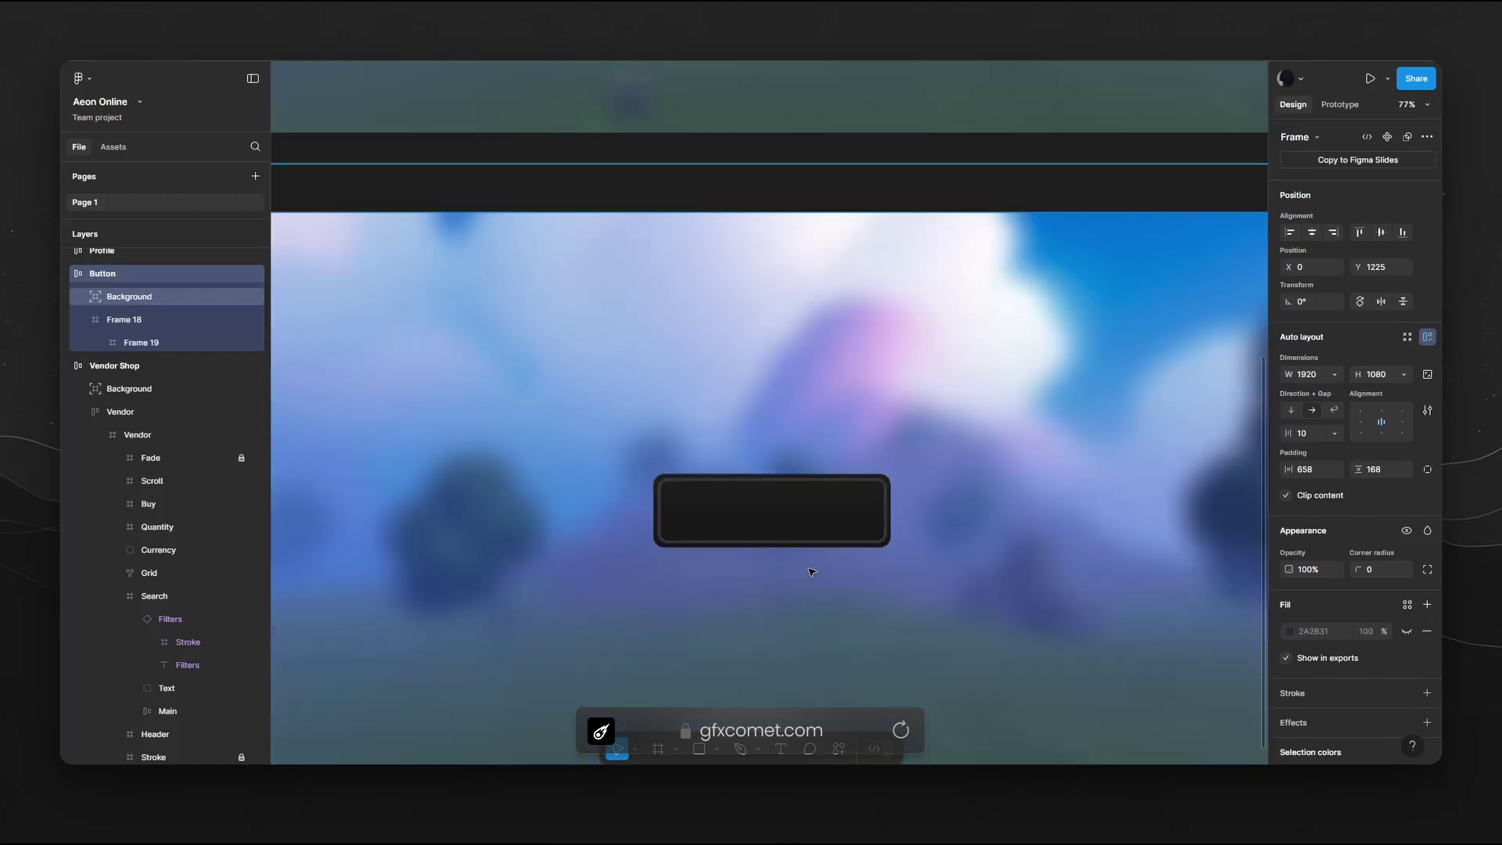
left_click_drag(791, 571, 842, 433)
scroll(898, 419, "up", 5)
Add a 000000 stroke of weight 3 to the outer frame, positioned outside
left_click(121, 319)
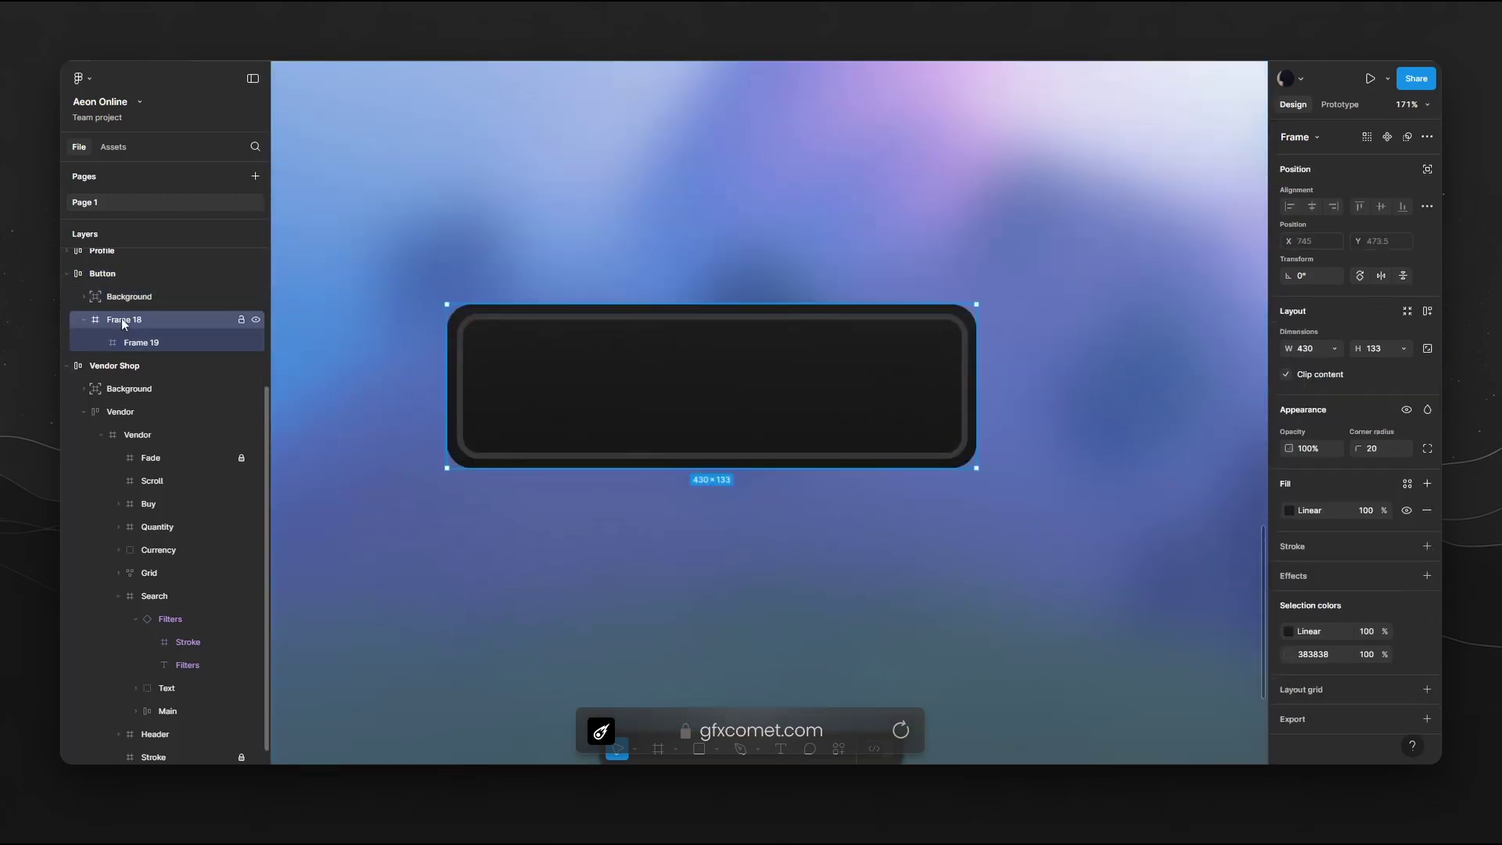
left_click(85, 319)
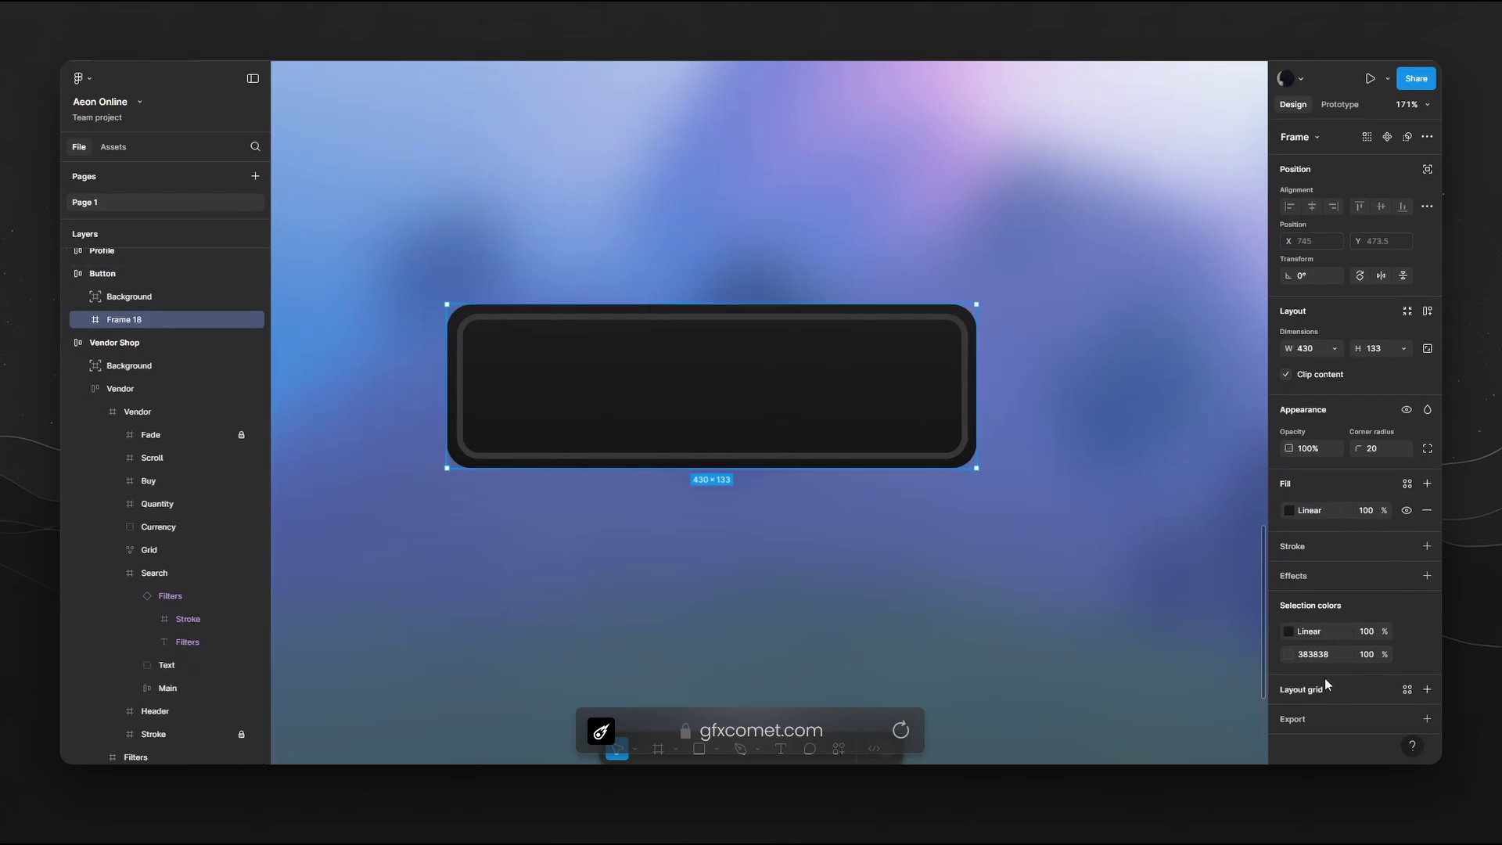
left_click(1427, 546)
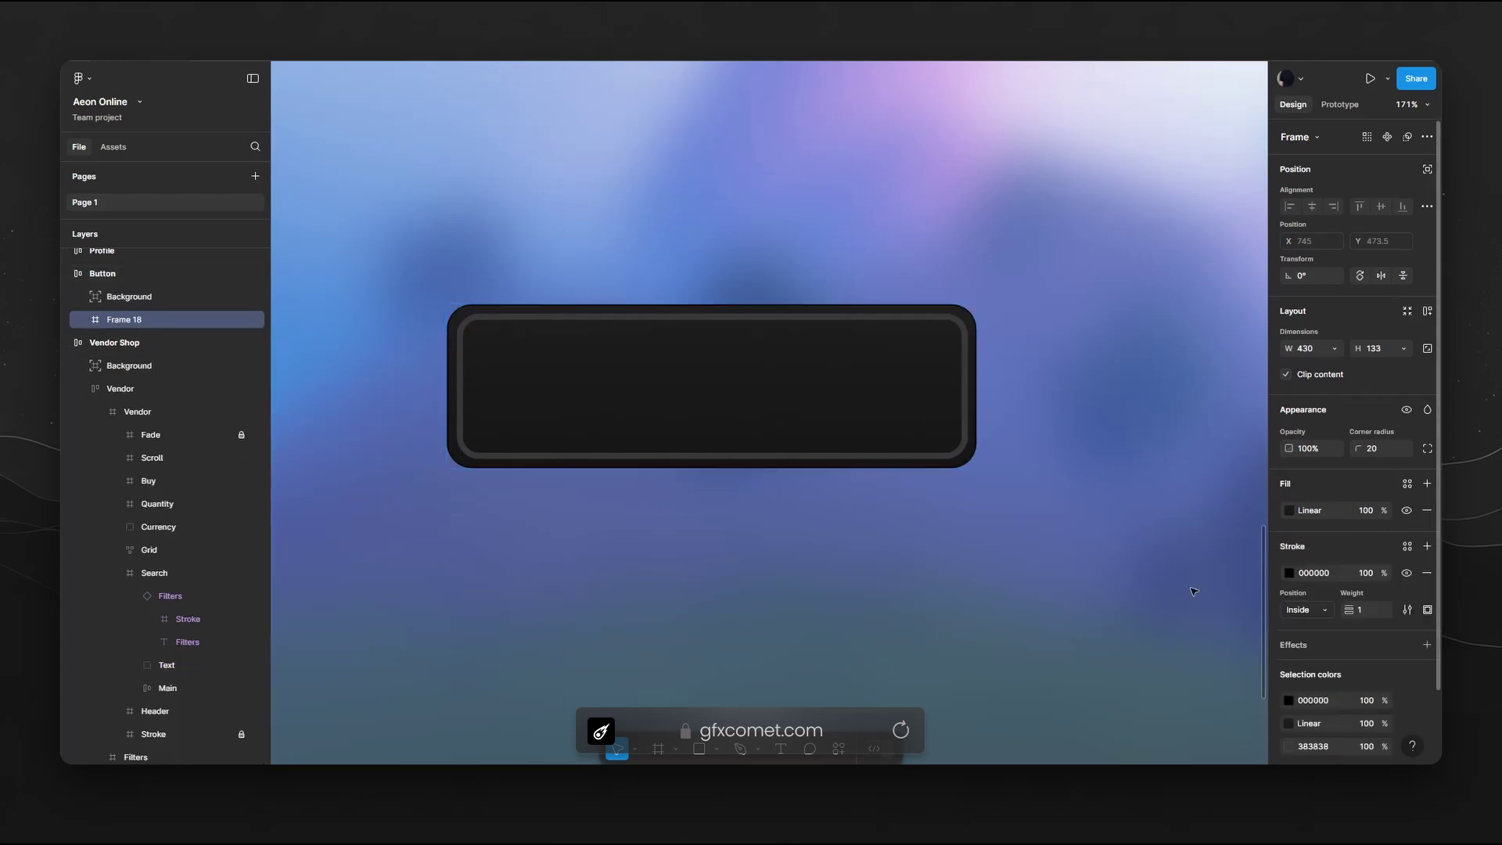
key("Return")
left_click(1322, 609)
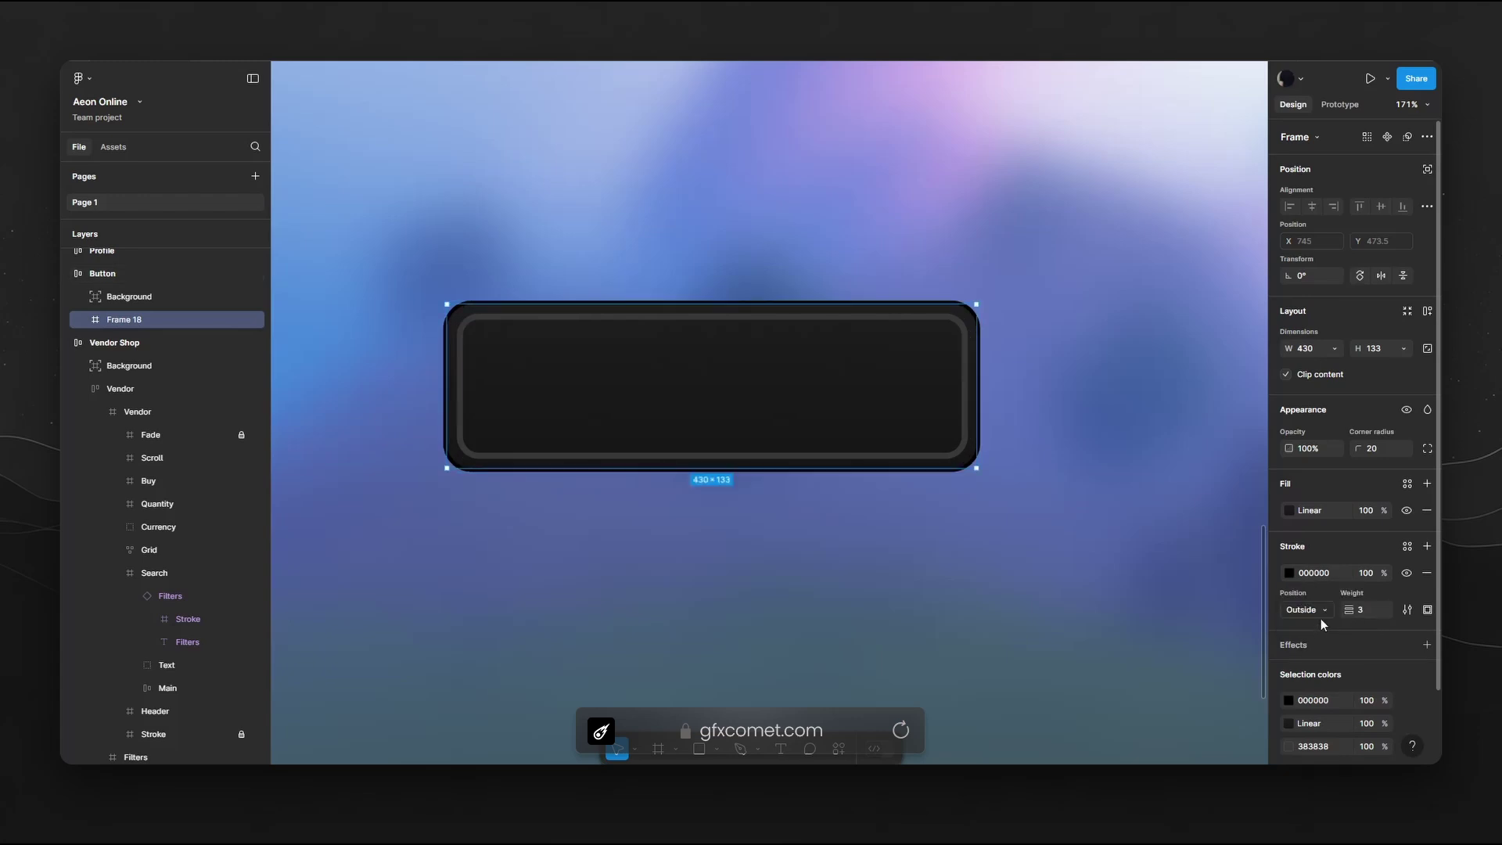
Lower the outer frame's stroke opacity, trying 80% and settling on 65%
left_click(1365, 573)
type("80")
key("Return")
left_click(1120, 540)
scroll(1119, 539, "down", 3)
mouse_move(1189, 397)
left_mouse_down()
mouse_move(1016, 349)
mouse_move(1060, 352)
left_mouse_up()
left_click(777, 406)
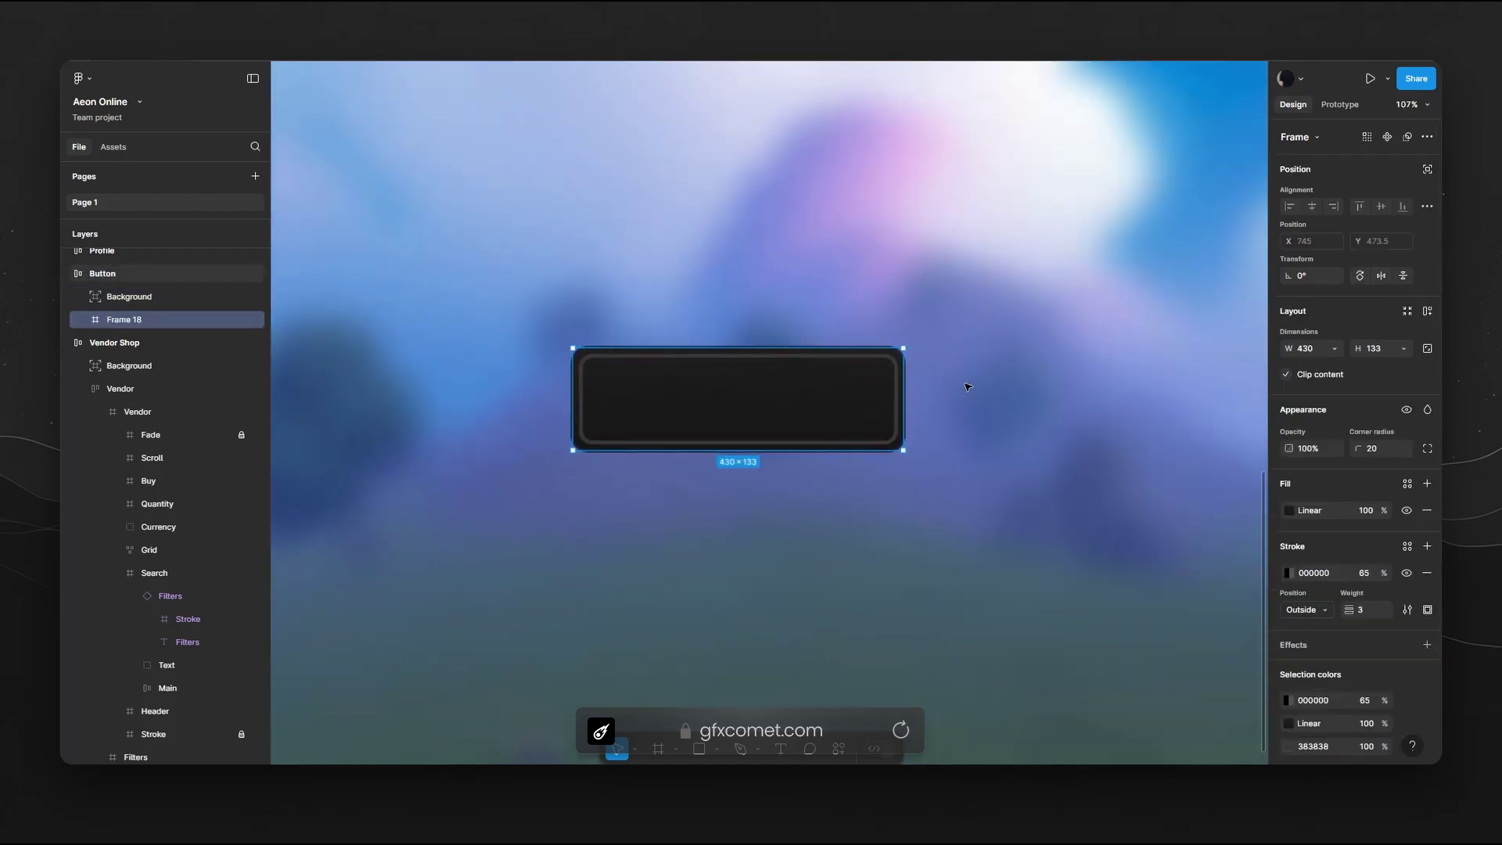
Examine the text styling of the Filters heading in the original Vendor Shop's filter panel
scroll(902, 305, "down", 5)
scroll(819, 239, "up", 4)
left_click_drag(932, 168, 922, 188)
scroll(922, 188, "up", 10)
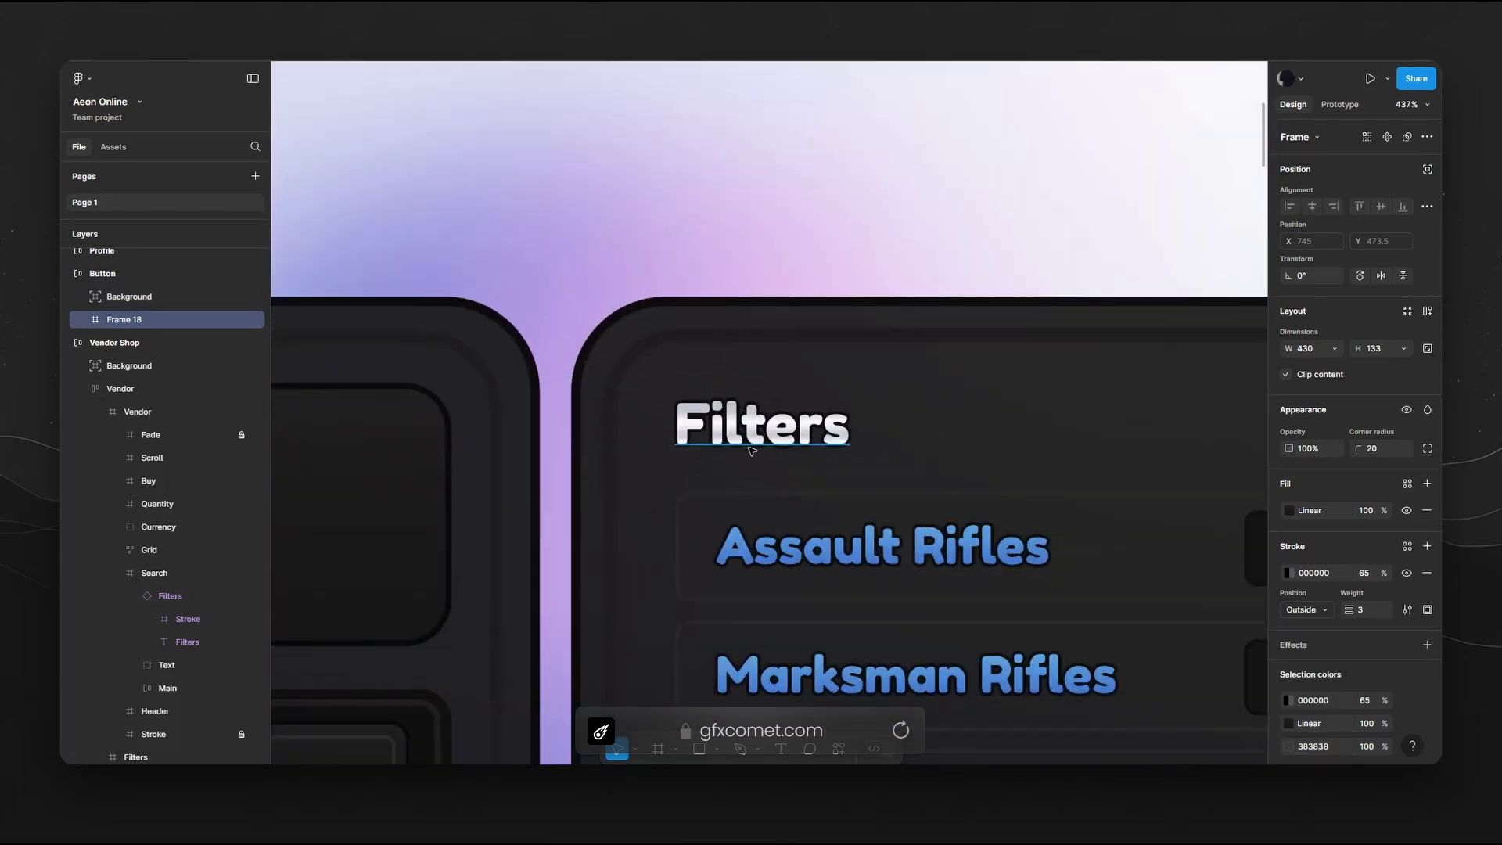
scroll(749, 427, "down", 8)
scroll(972, 352, "down", 10)
scroll(970, 438, "down", 6)
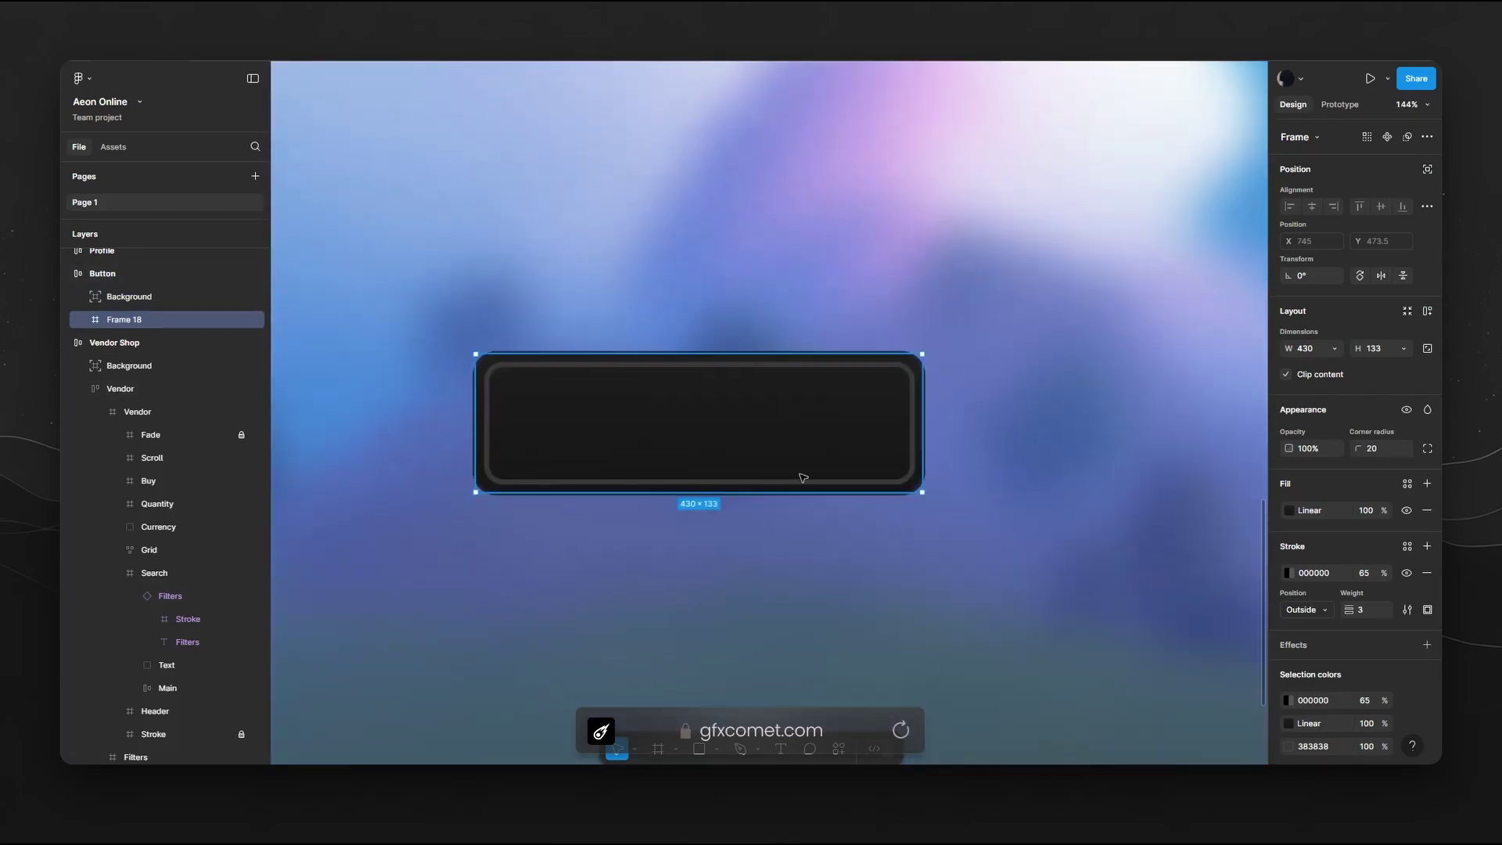
Add the text "Continue" inside the nested frame and set its horizontal and vertical constraints to Center
key("t")
left_click(675, 434)
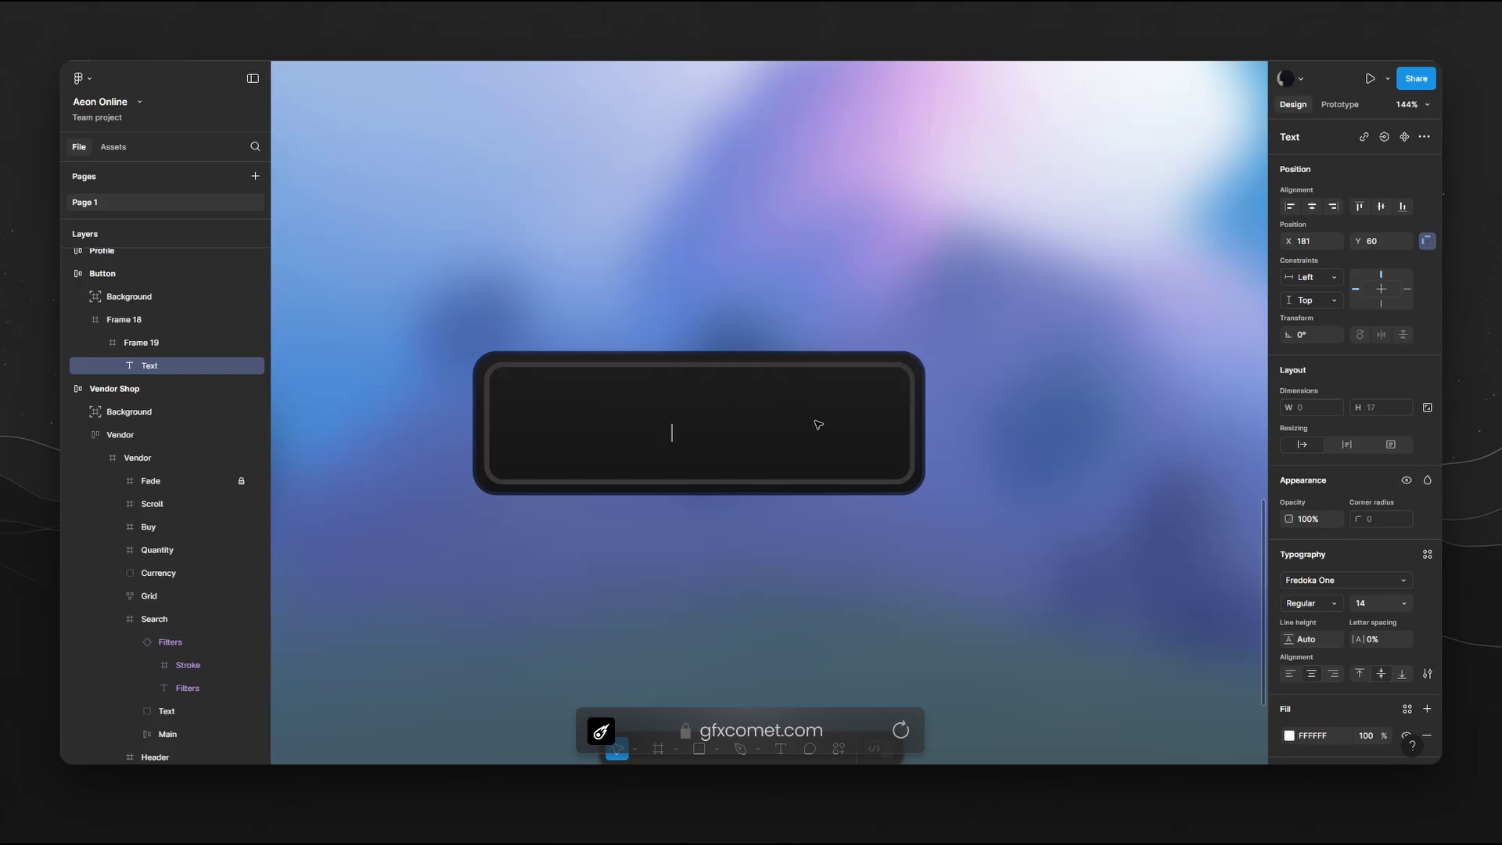
type("Continue")
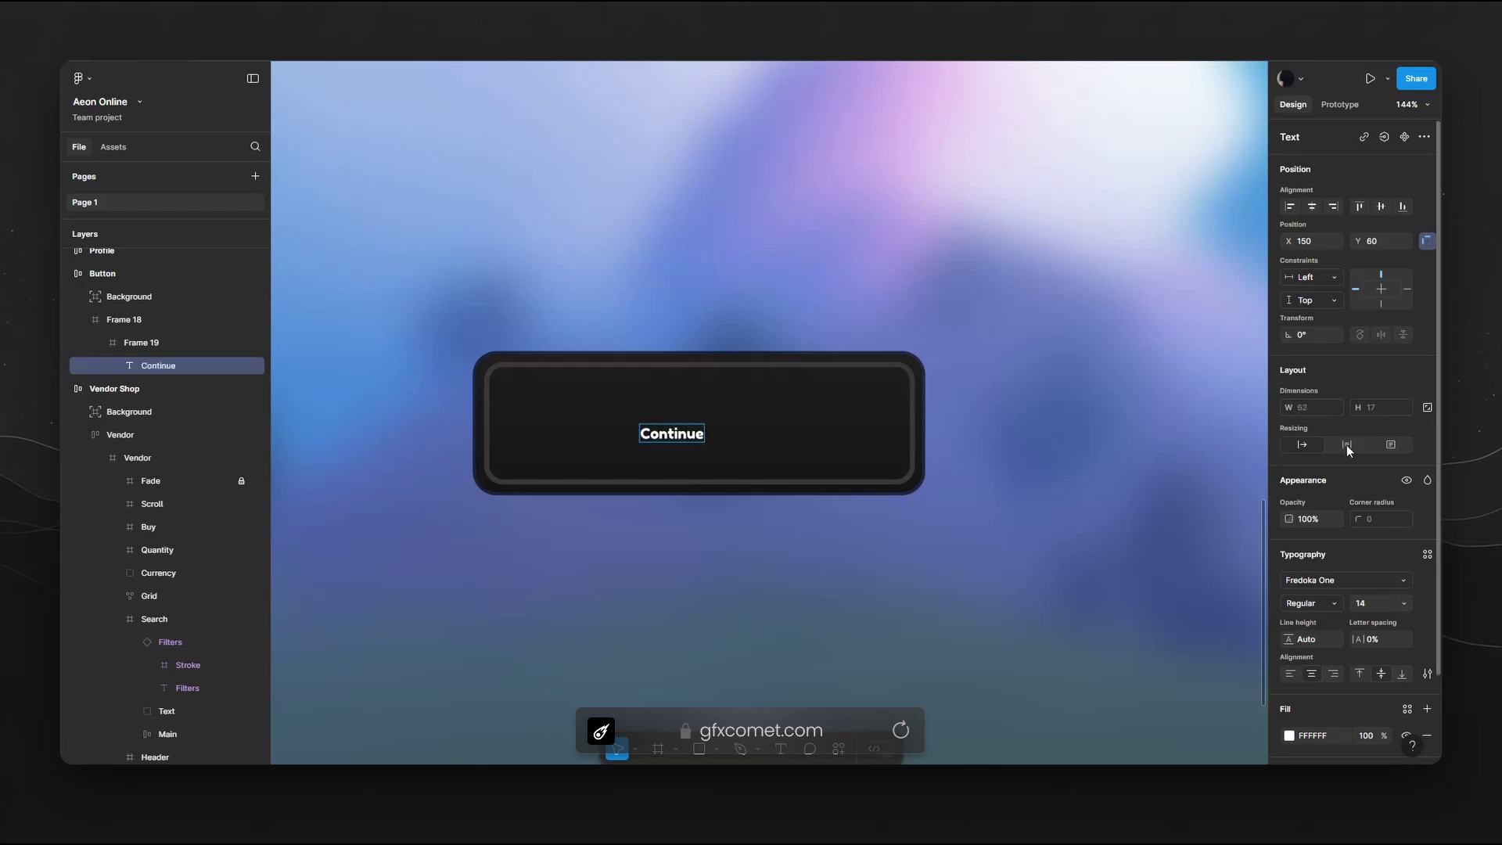
left_click(1382, 291)
left_click(1382, 289)
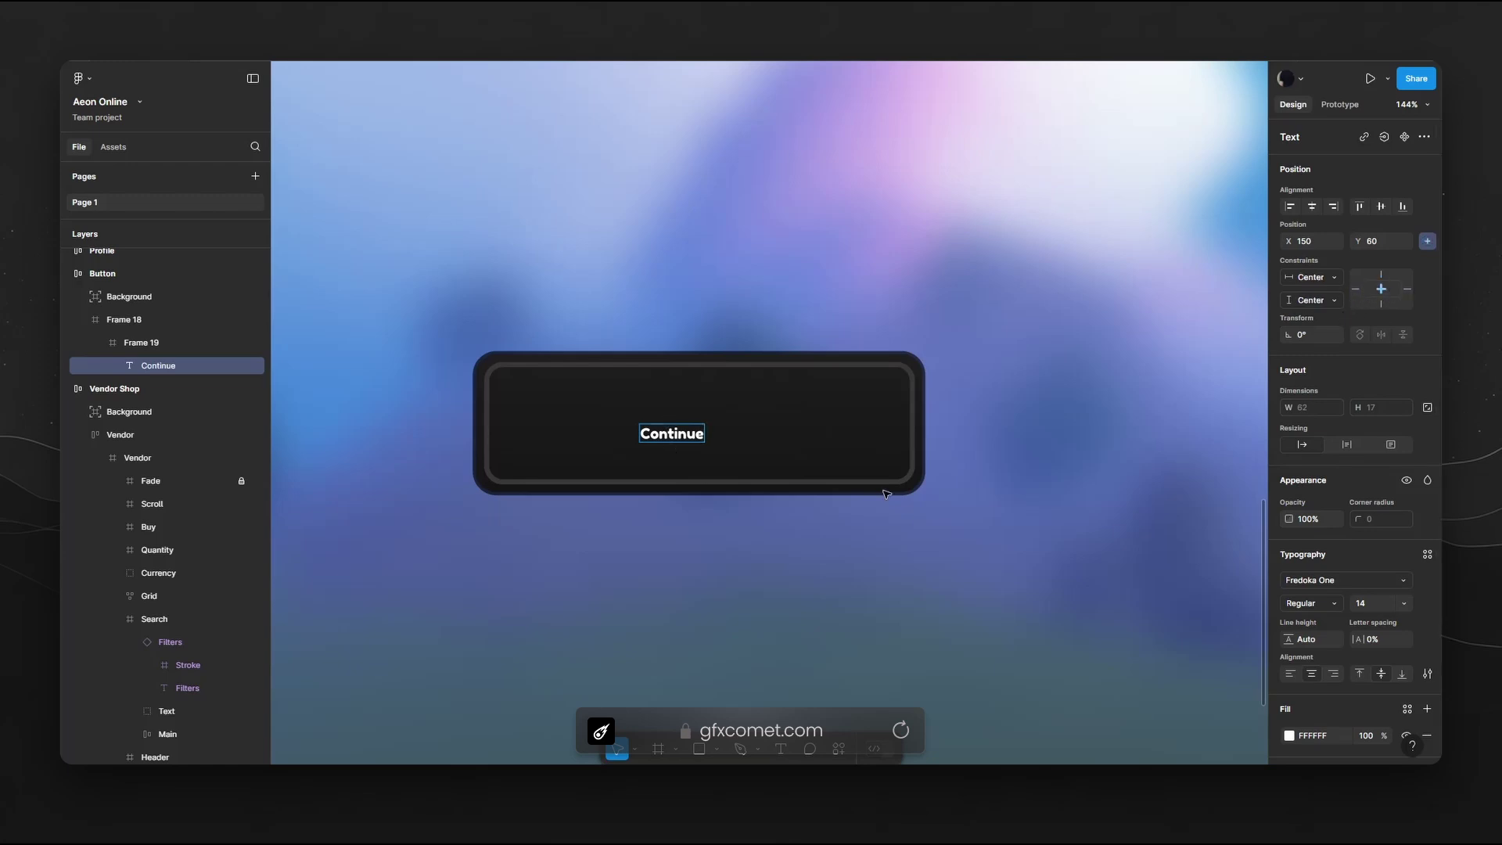
Set the font size of the Continue text to 32
key("ctrl+a")
type("32")
key("Return")
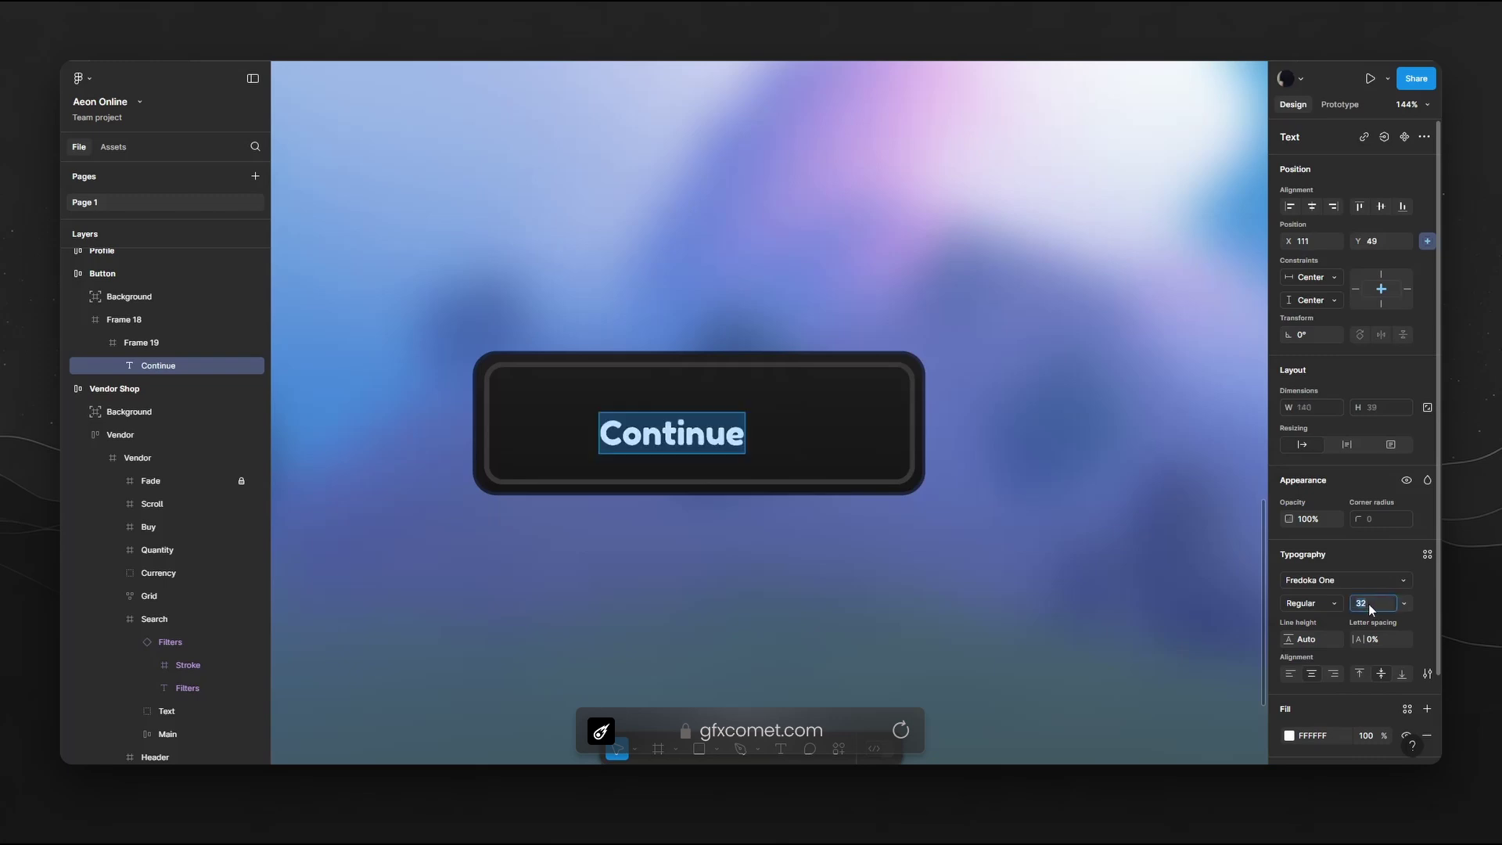
Set the Continue text's font size to 52 and center it horizontally and vertically within its frame
type("52")
key("Return")
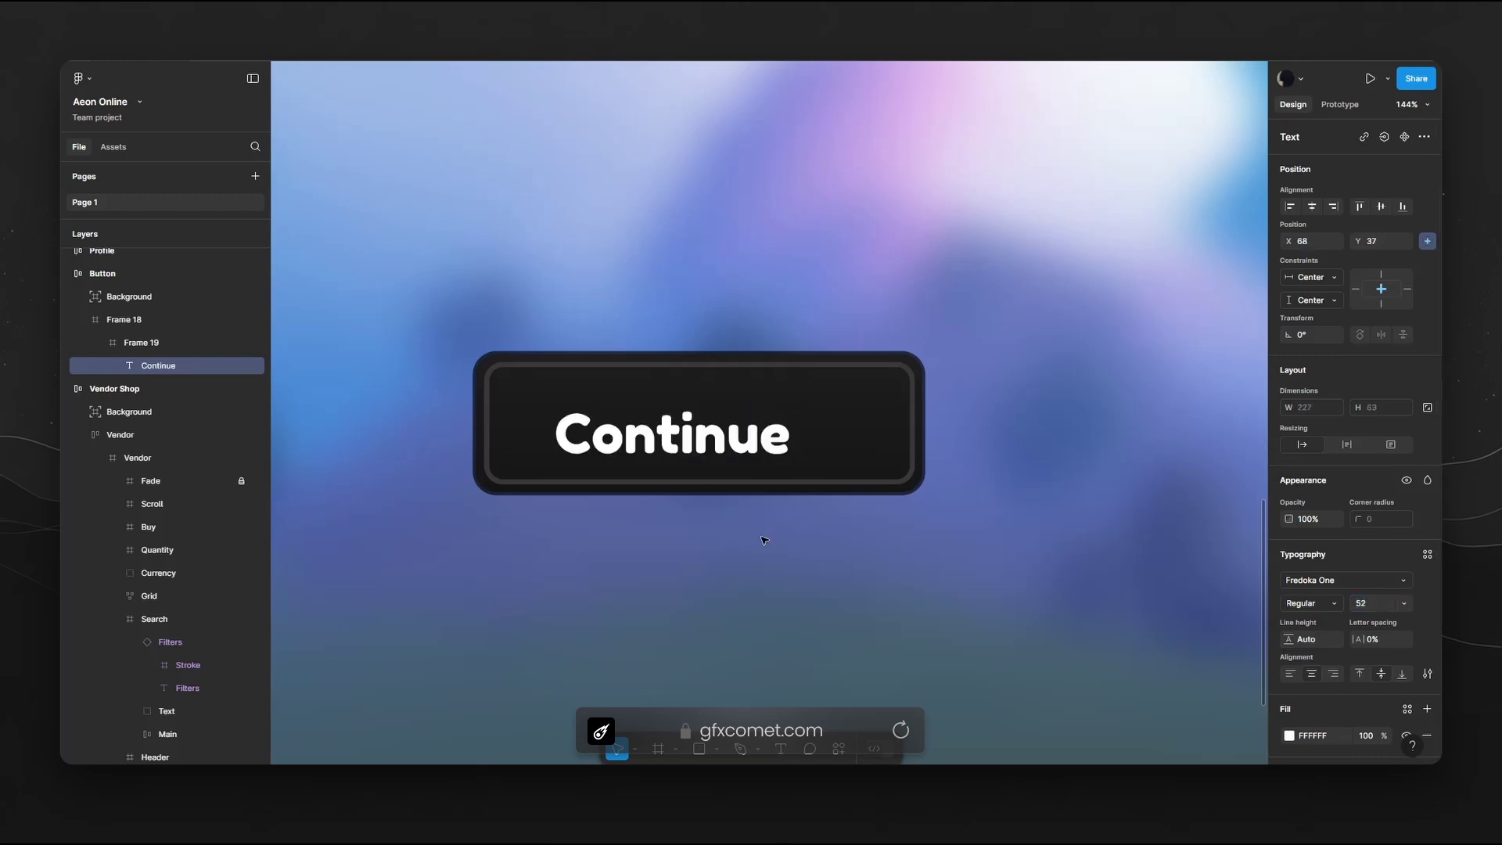
left_click(1312, 205)
left_click(1380, 206)
Add a black outside stroke of weight 3 to the Continue text, trying 65% opacity and settling on 35%
scroll(1377, 571, "down", 3)
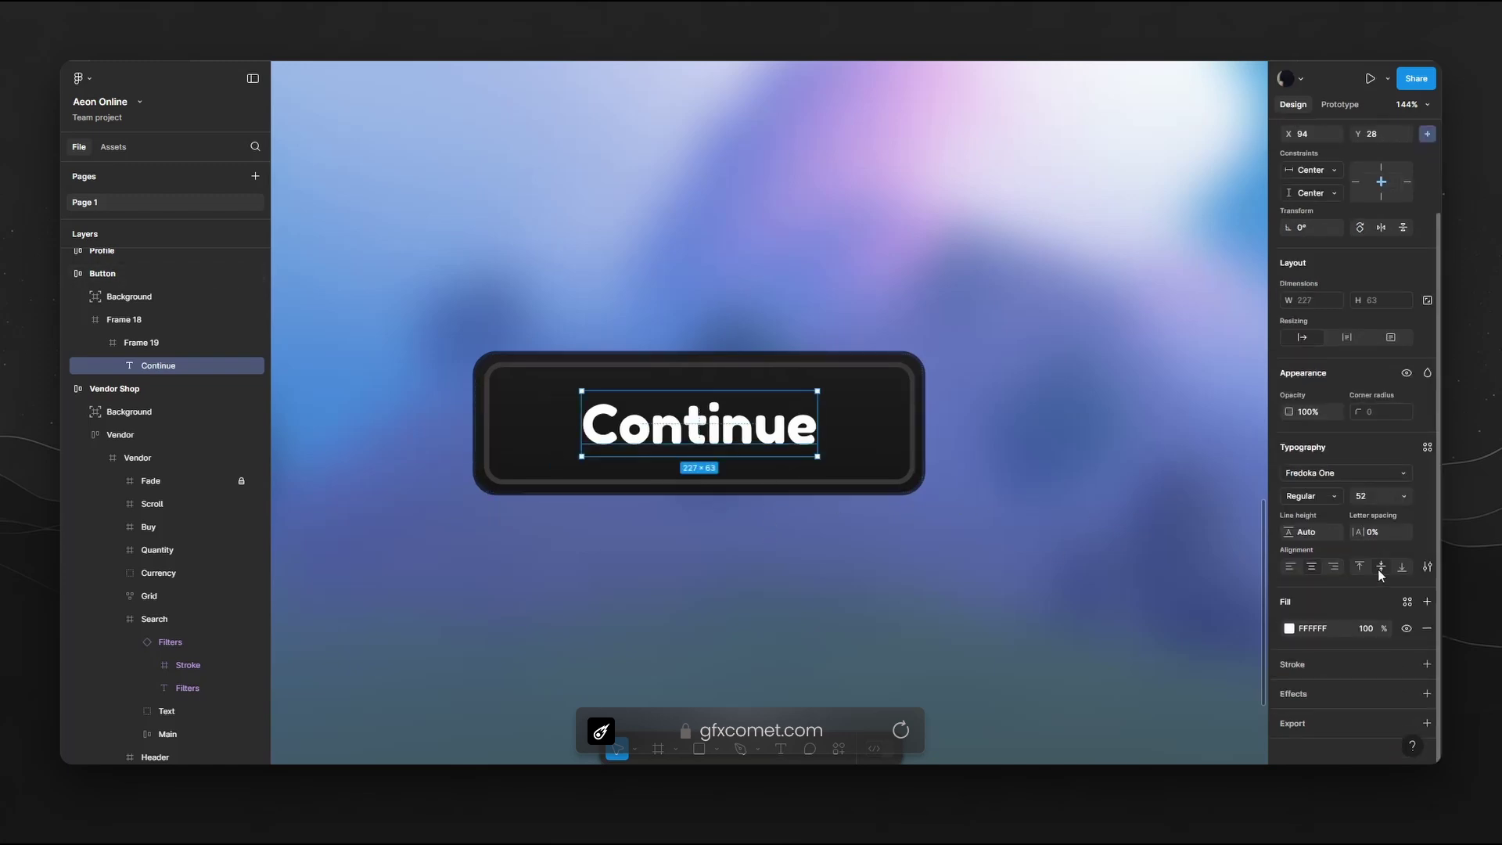
left_click(1320, 663)
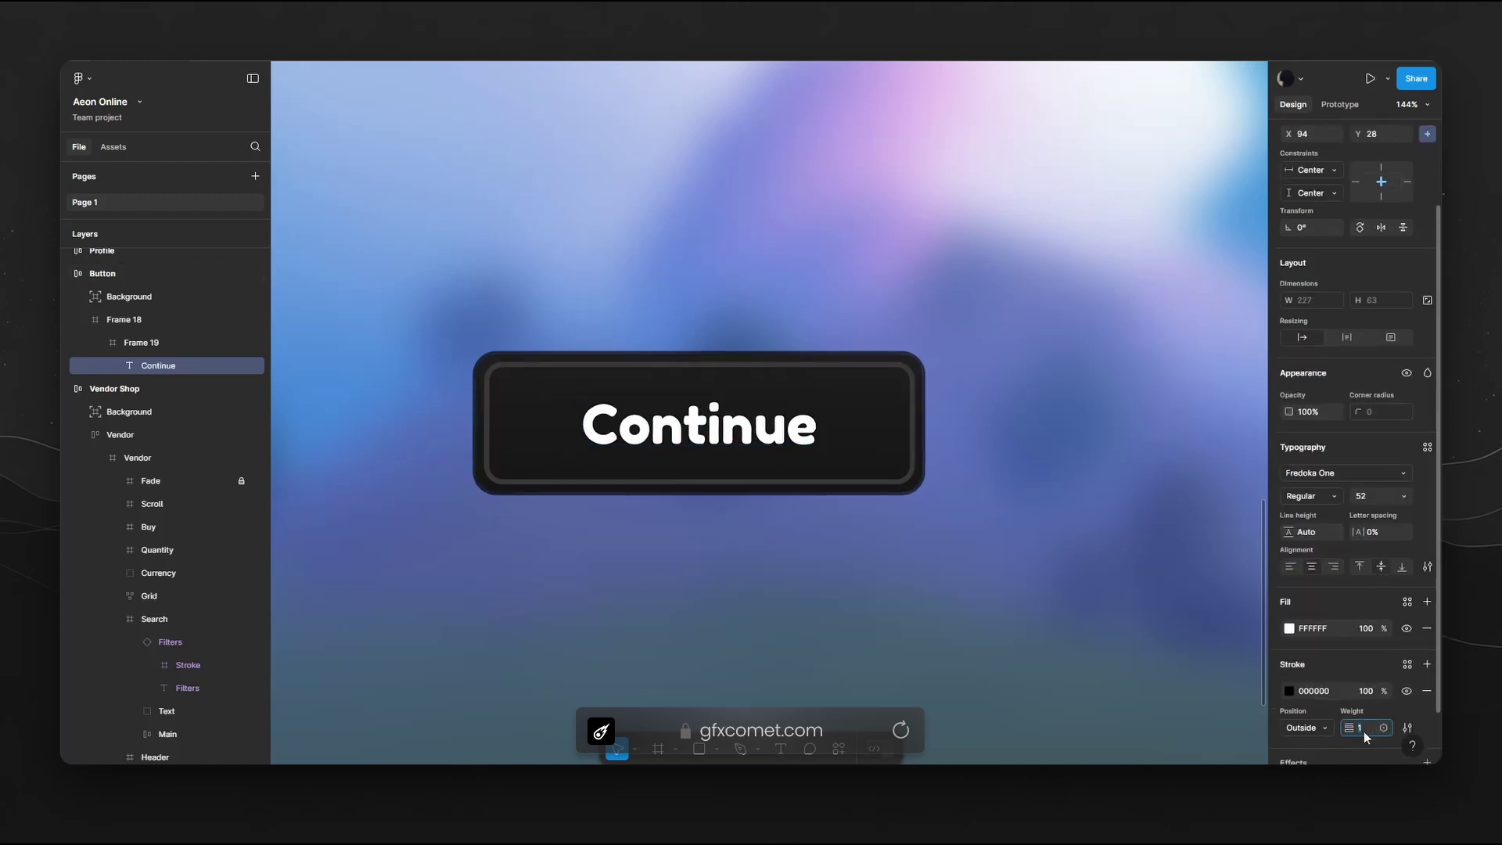
type("3")
key("Return")
left_click(1366, 691)
type("65")
key("Return")
left_click(1366, 691)
type("35")
key("Return")
key("Return")
Change the Continue text's fill from white to the medium grey 7A7A7A
mouse_move(969, 564)
left_mouse_down()
mouse_move(1063, 439)
mouse_move(907, 487)
mouse_move(947, 536)
left_mouse_up()
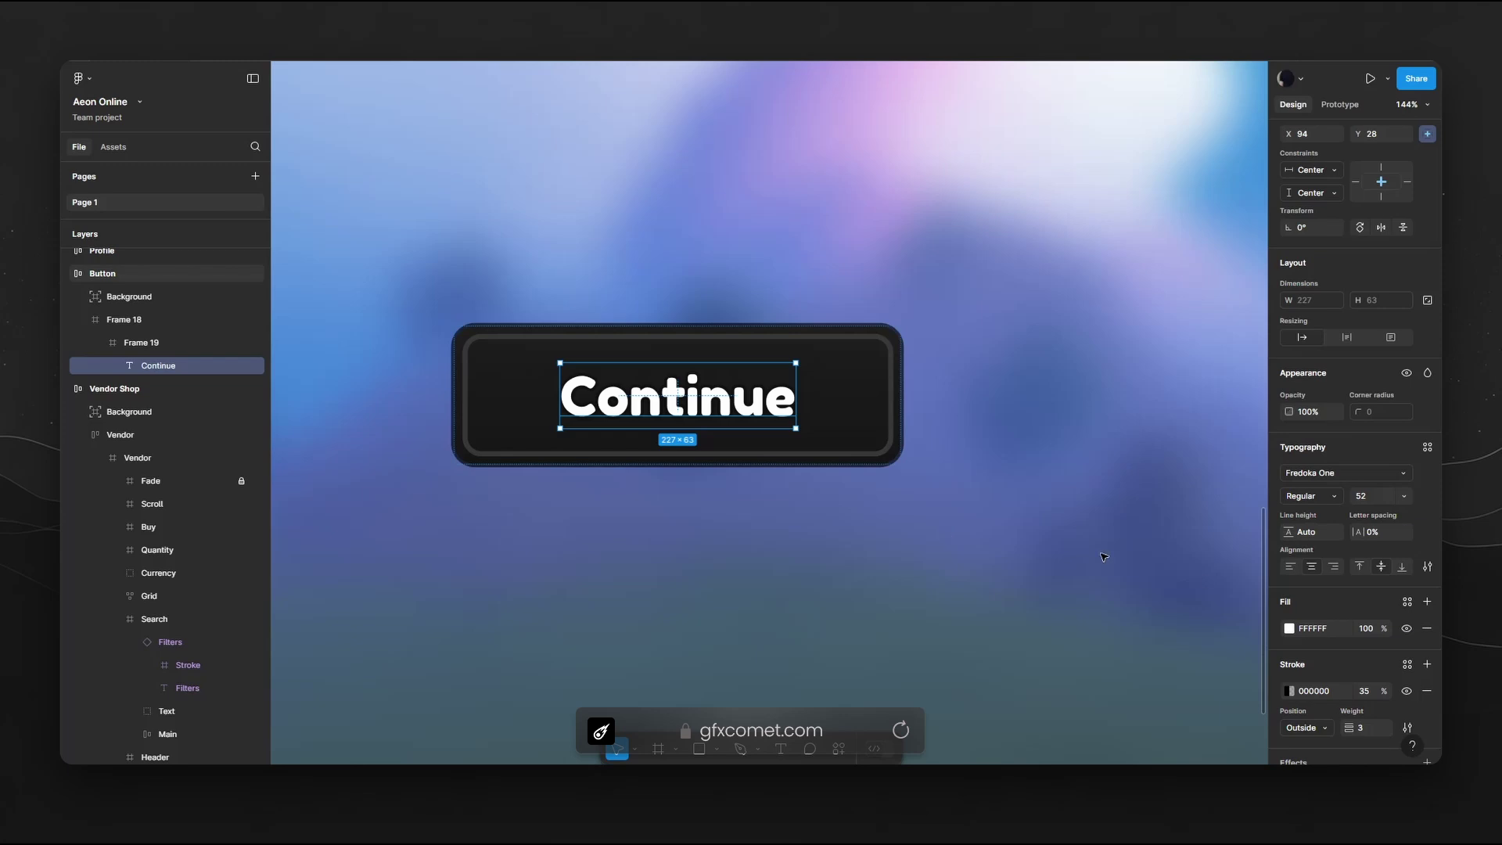
left_click(1290, 628)
left_click_drag(1120, 448, 988, 507)
left_click(912, 569)
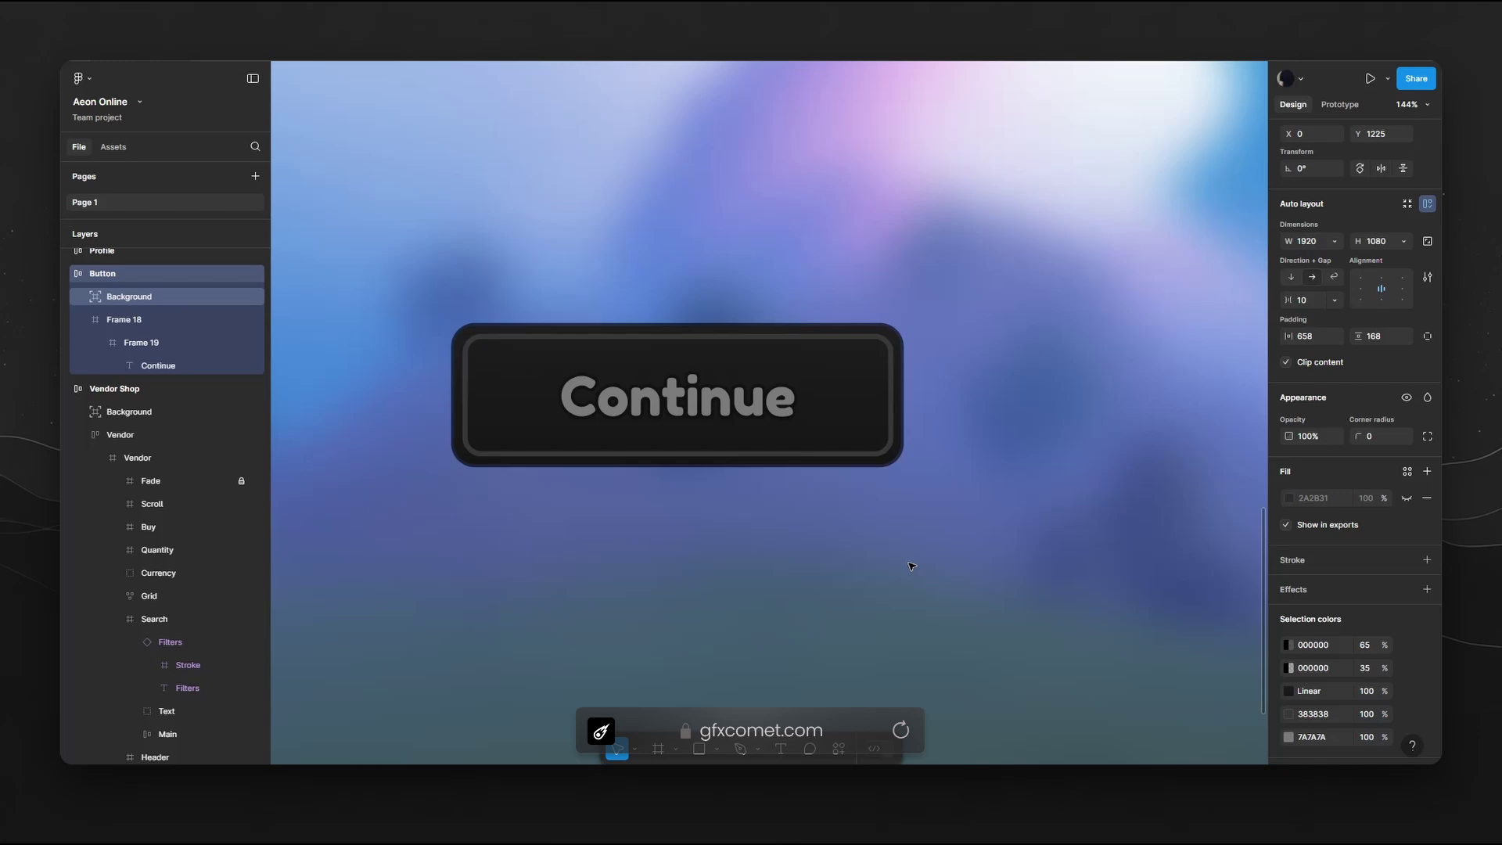
scroll(797, 436, "down", 5)
scroll(854, 443, "up", 2)
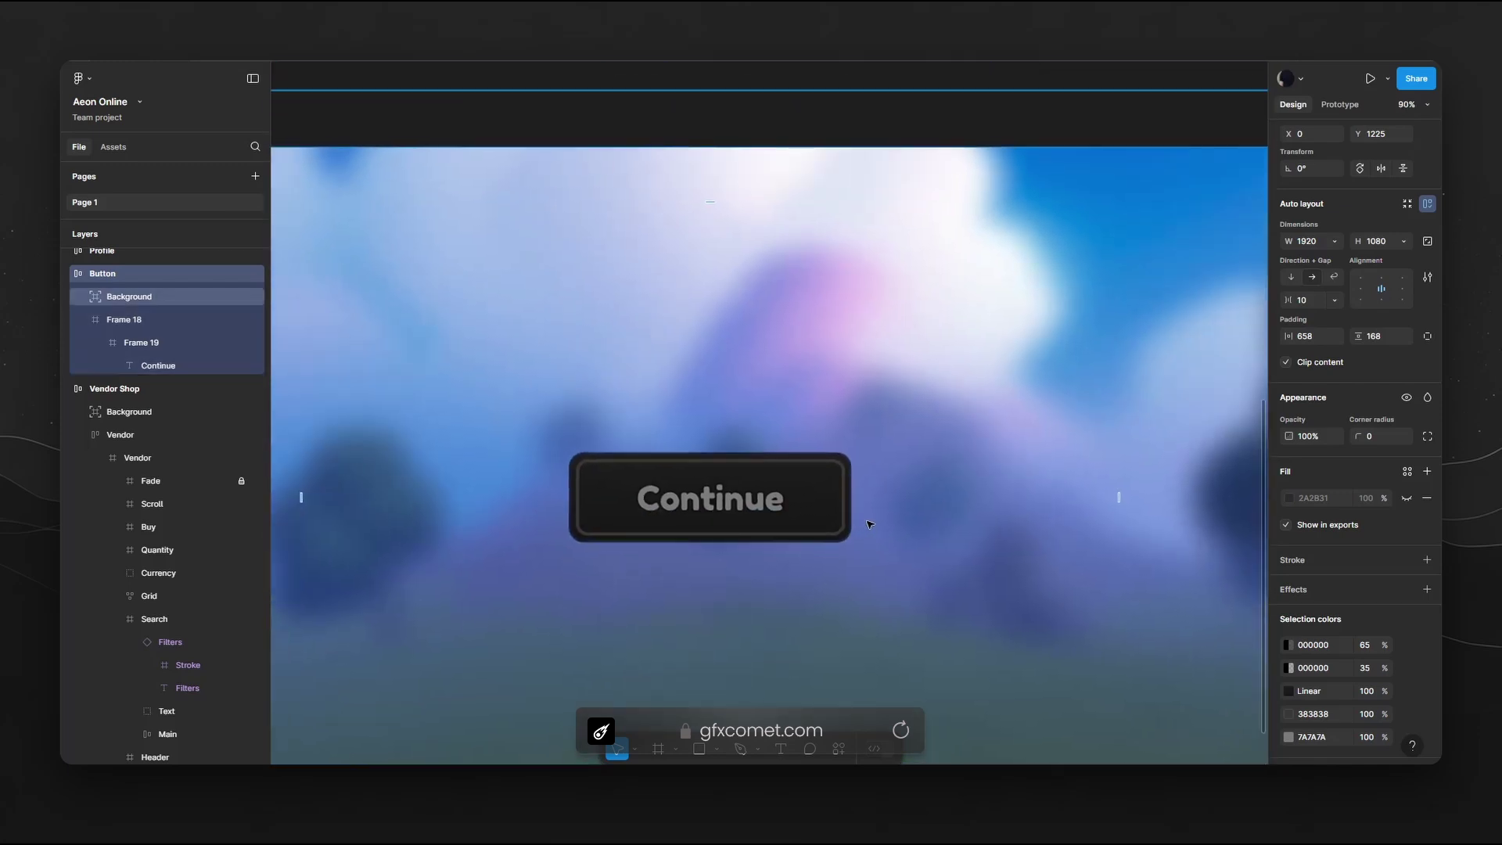
scroll(884, 530, "down", 6)
left_click_drag(966, 600, 947, 743)
scroll(976, 634, "down", 2)
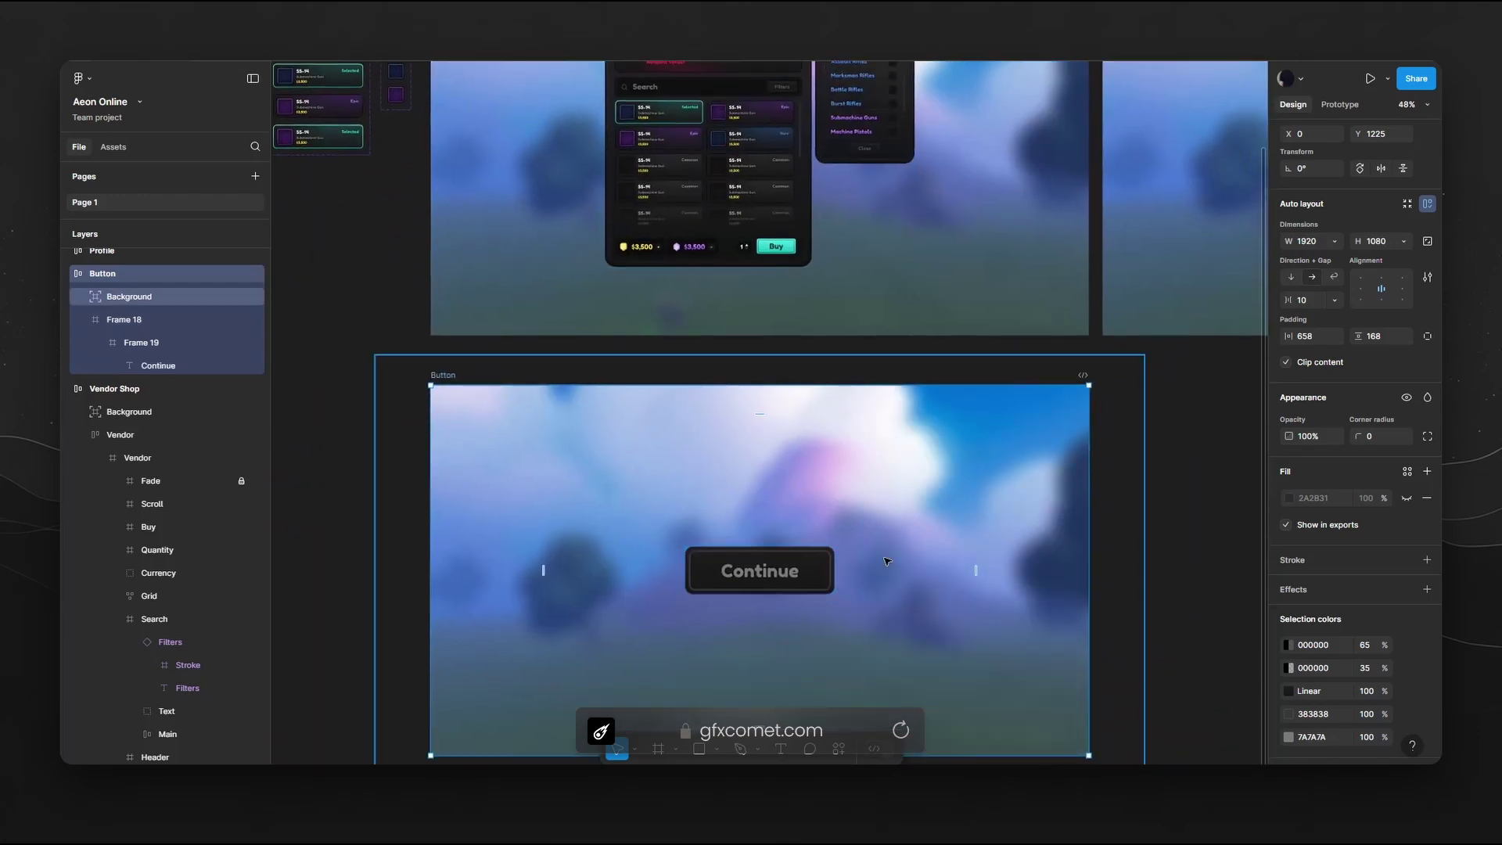
scroll(895, 580, "up", 3)
left_click_drag(1029, 594, 947, 505)
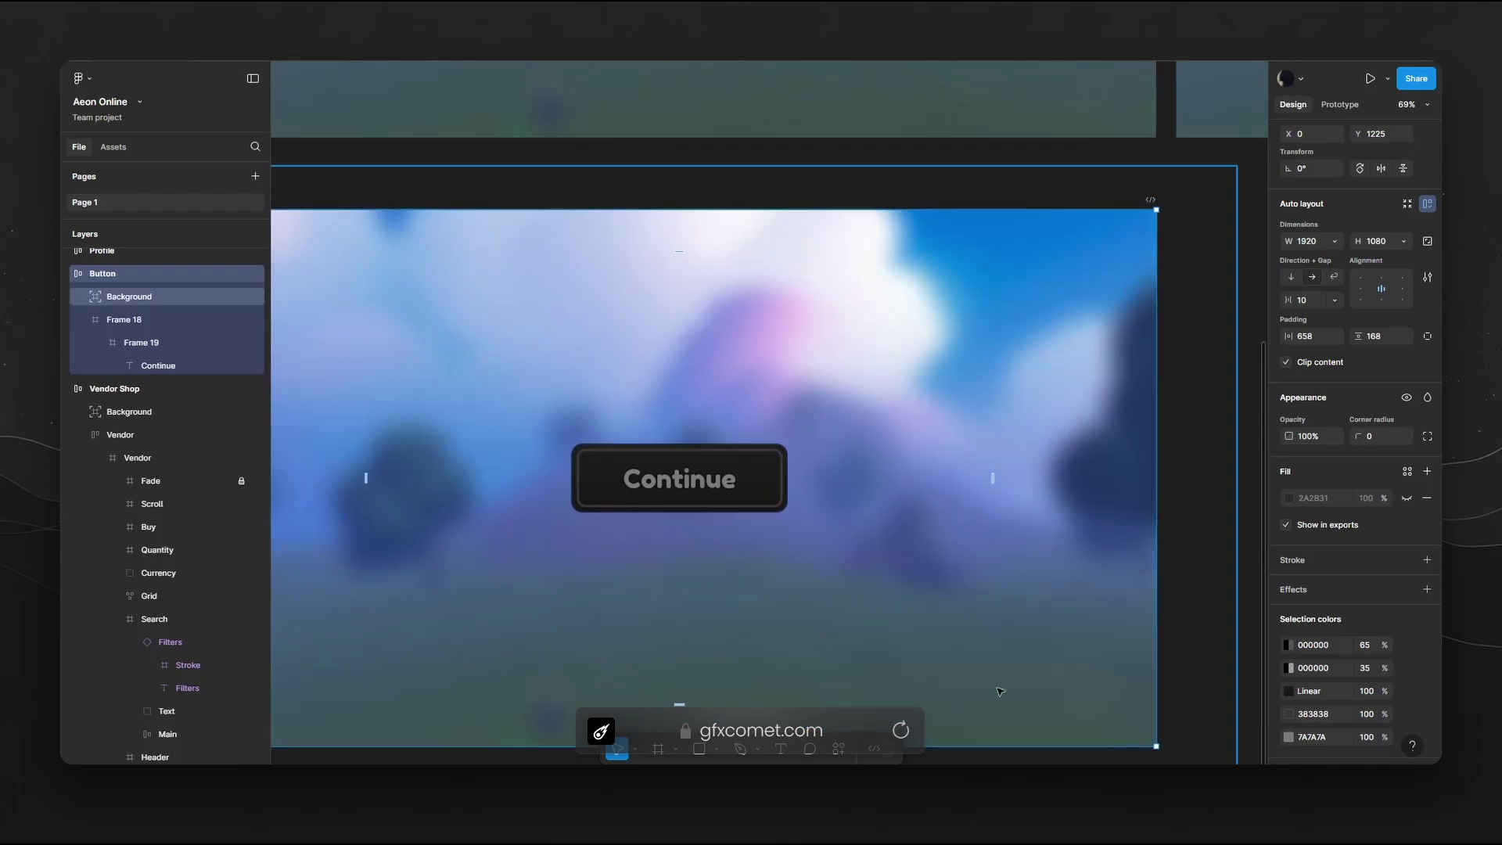
Collapse the layer groups and turn the Continue button's outer frame, Frame 18, into a component
left_click(698, 462)
scroll(860, 567, "up", 3)
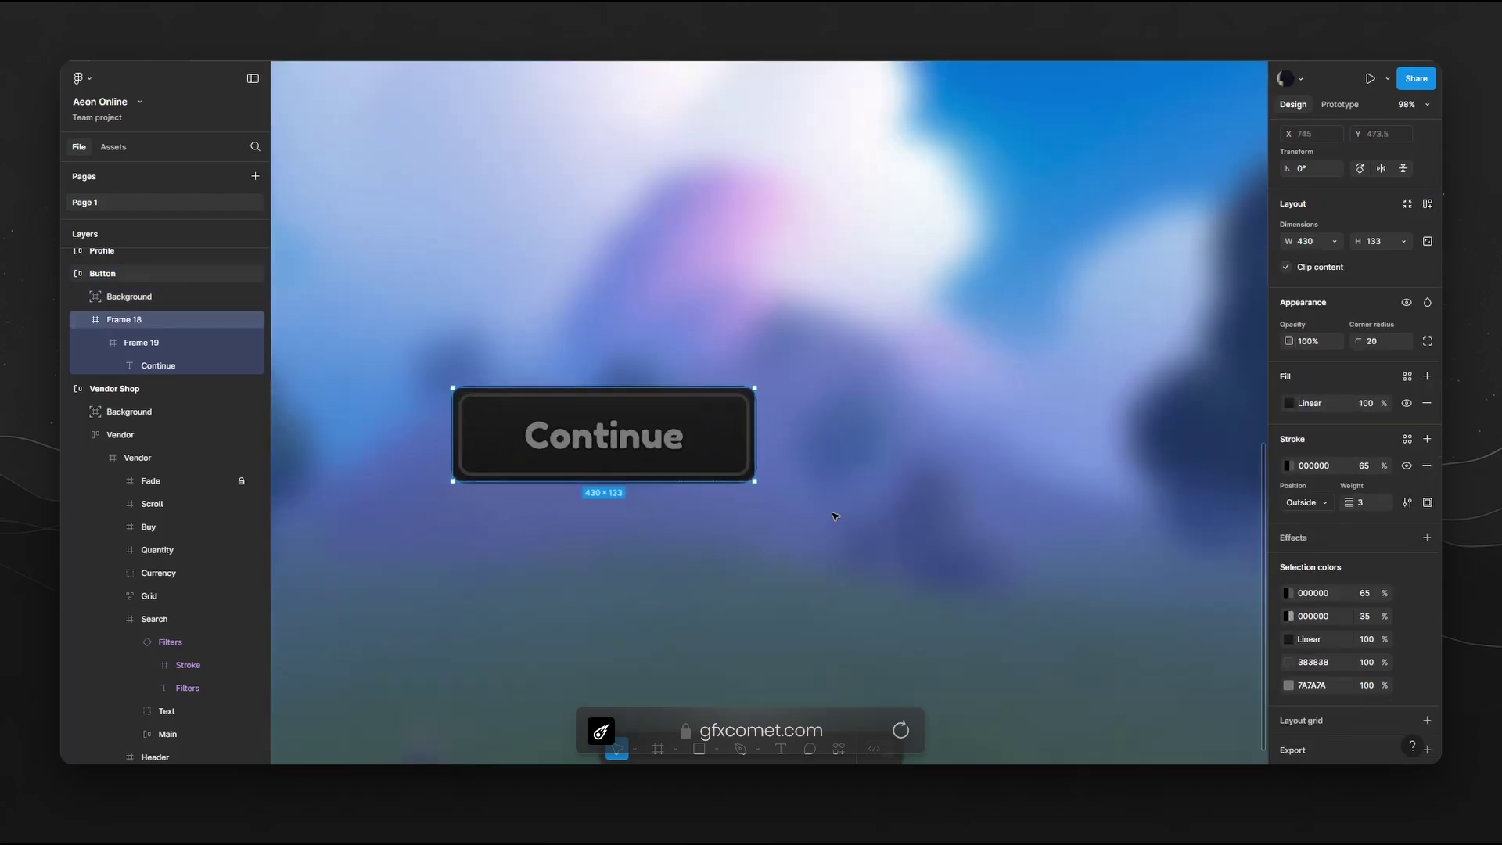
left_click_drag(835, 516, 903, 534)
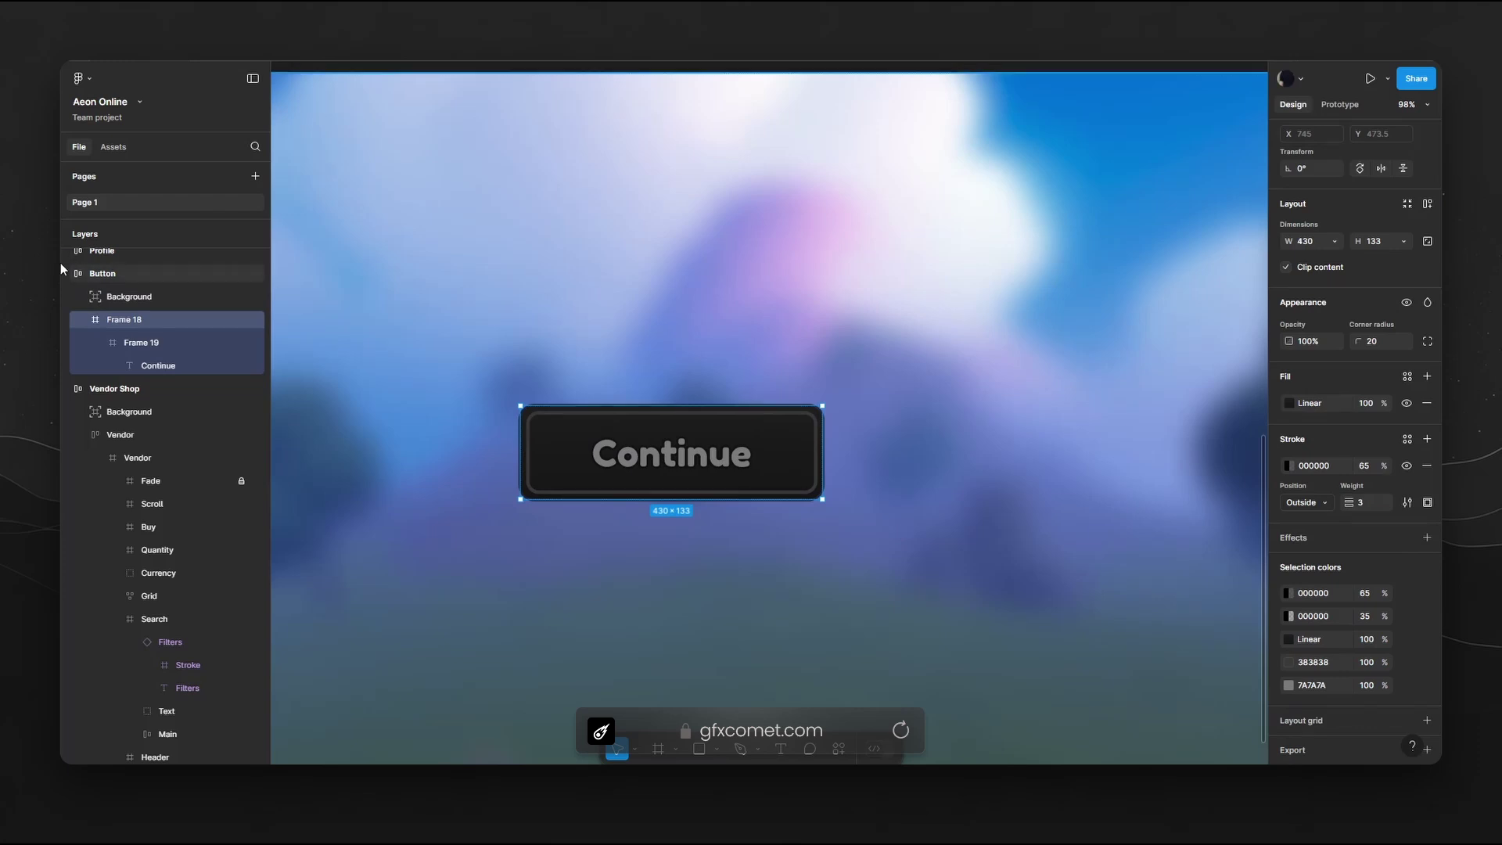
left_click(85, 319)
left_click(66, 343)
right_click(702, 428)
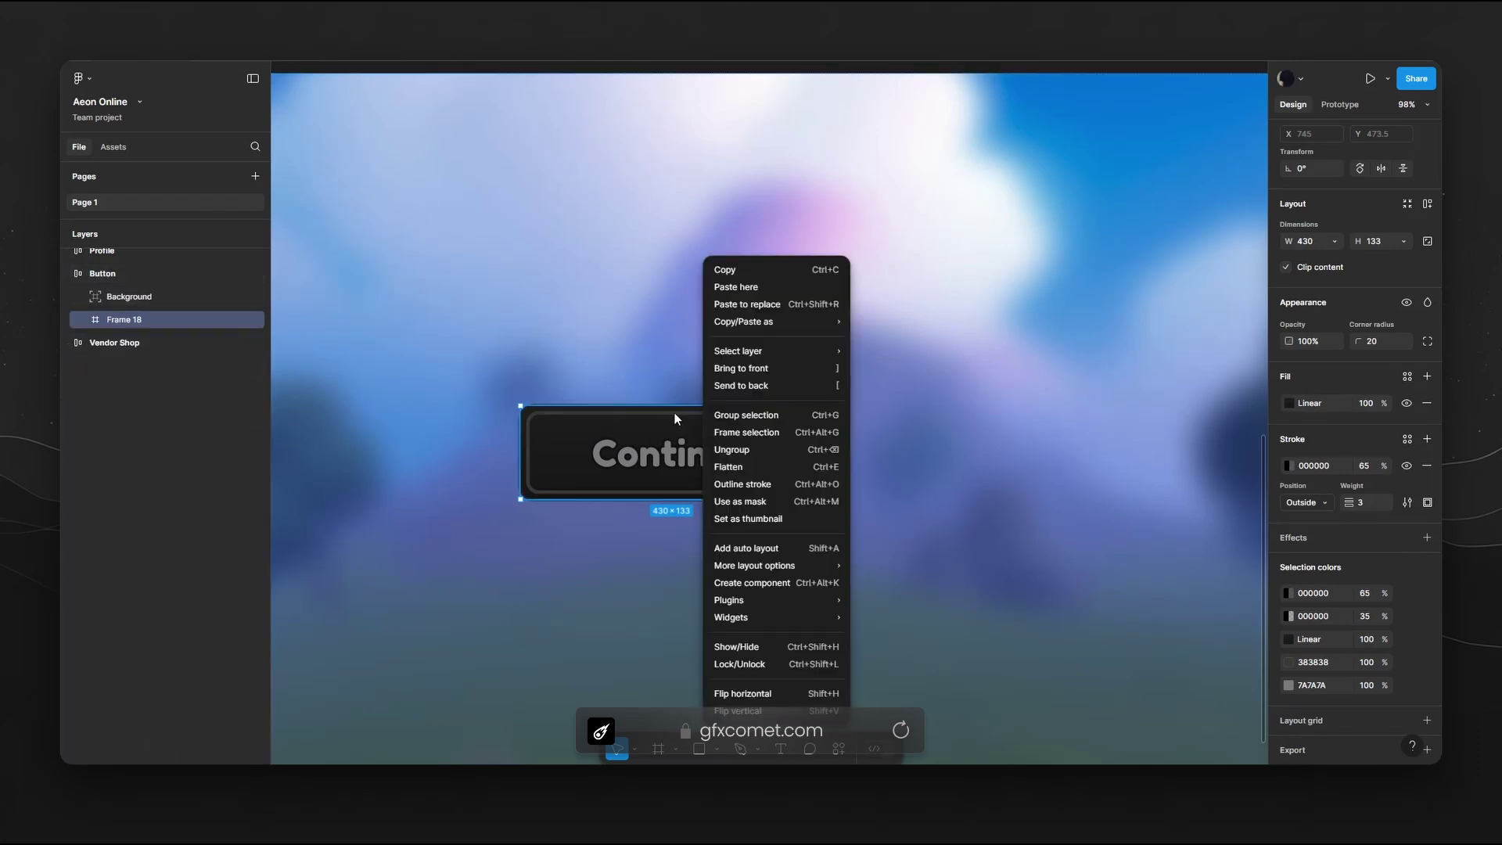
left_click(775, 584)
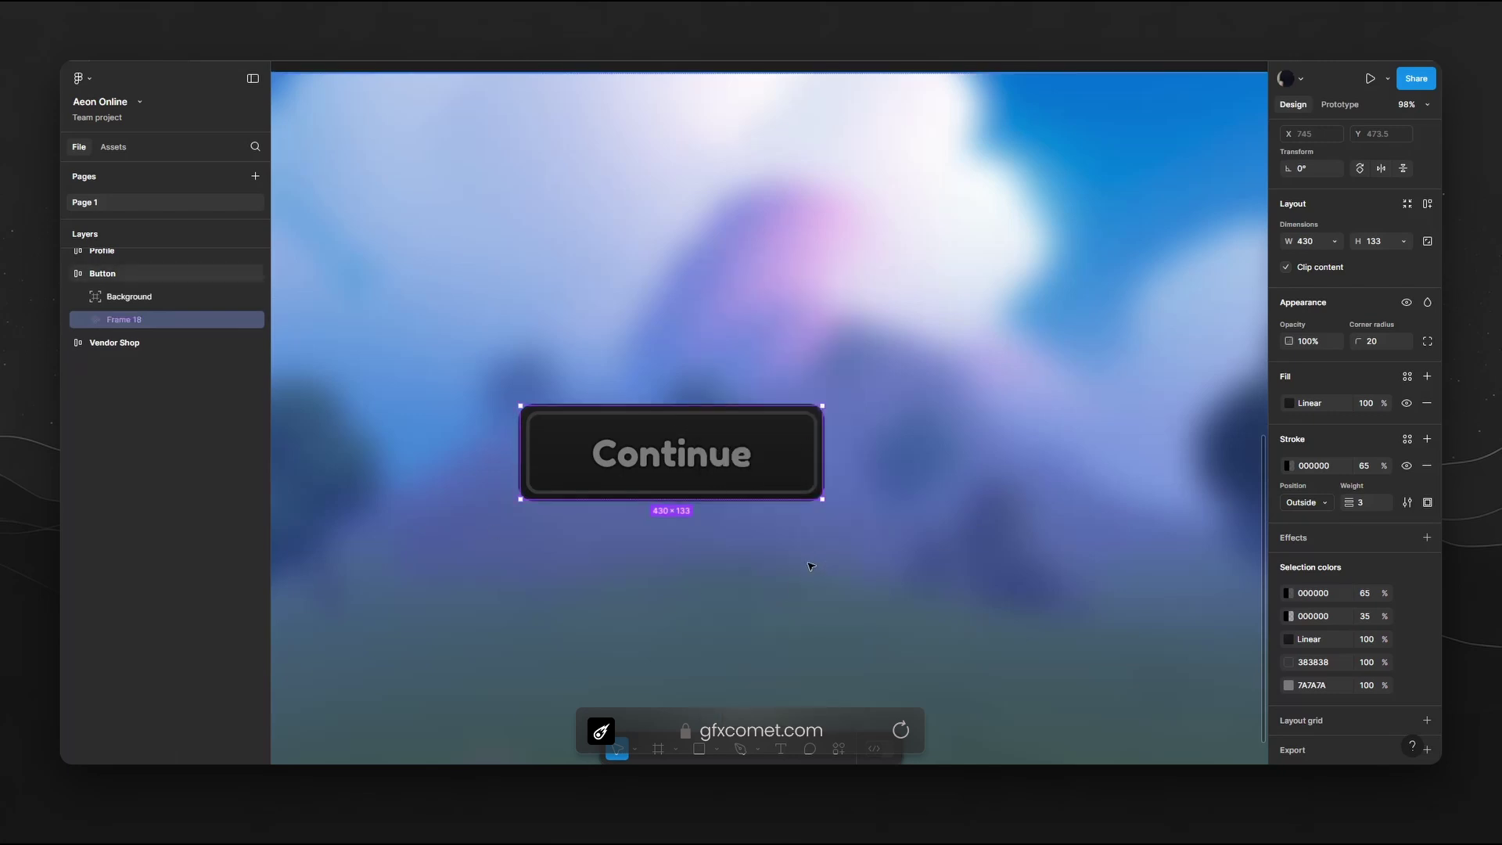
Add a variant property to the Continue button component and name it State
scroll(1307, 162, "up", 3)
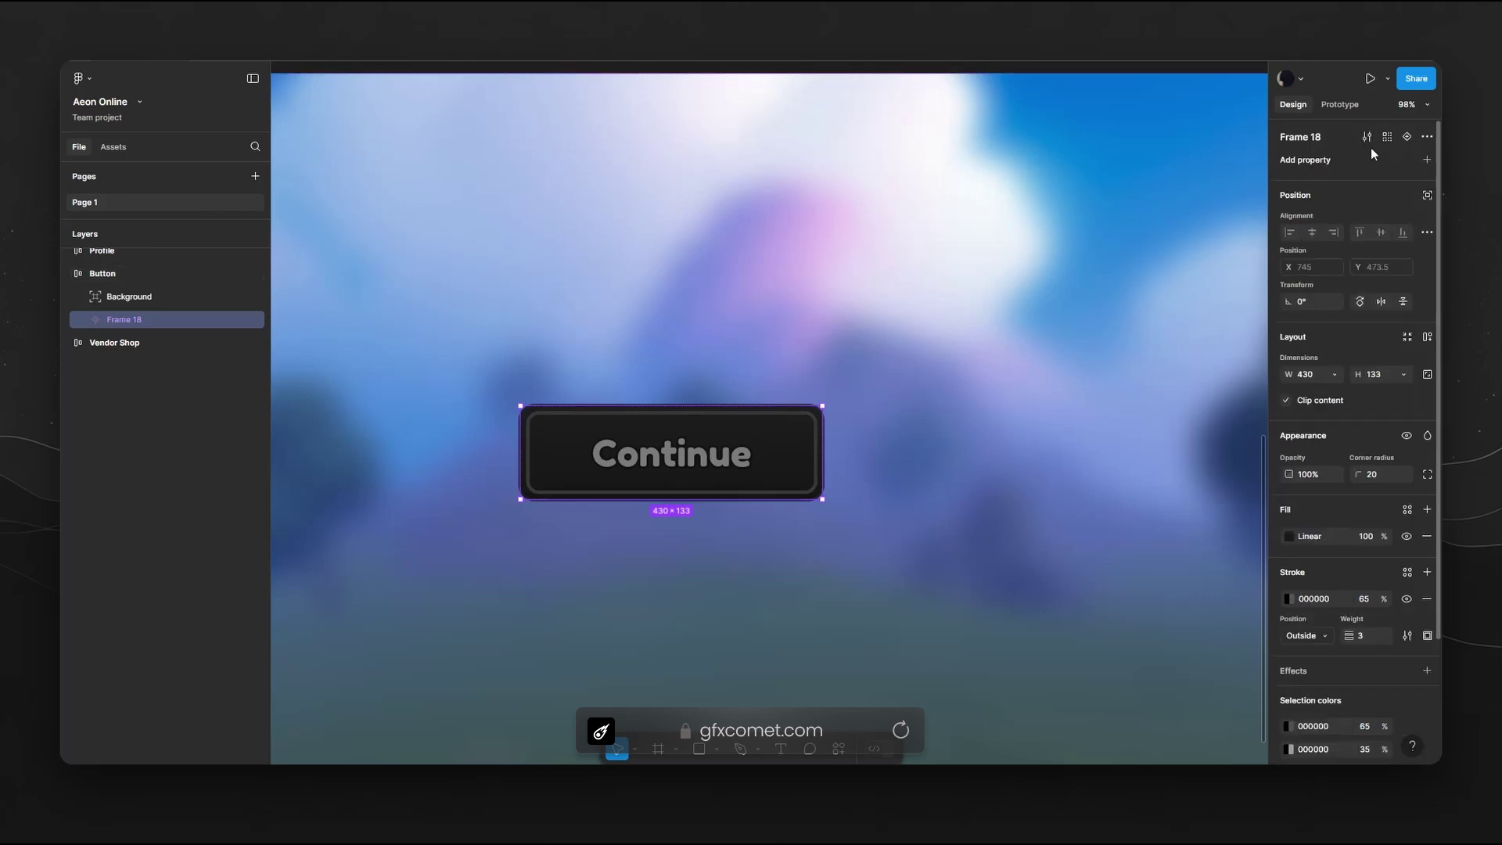
left_click(1426, 161)
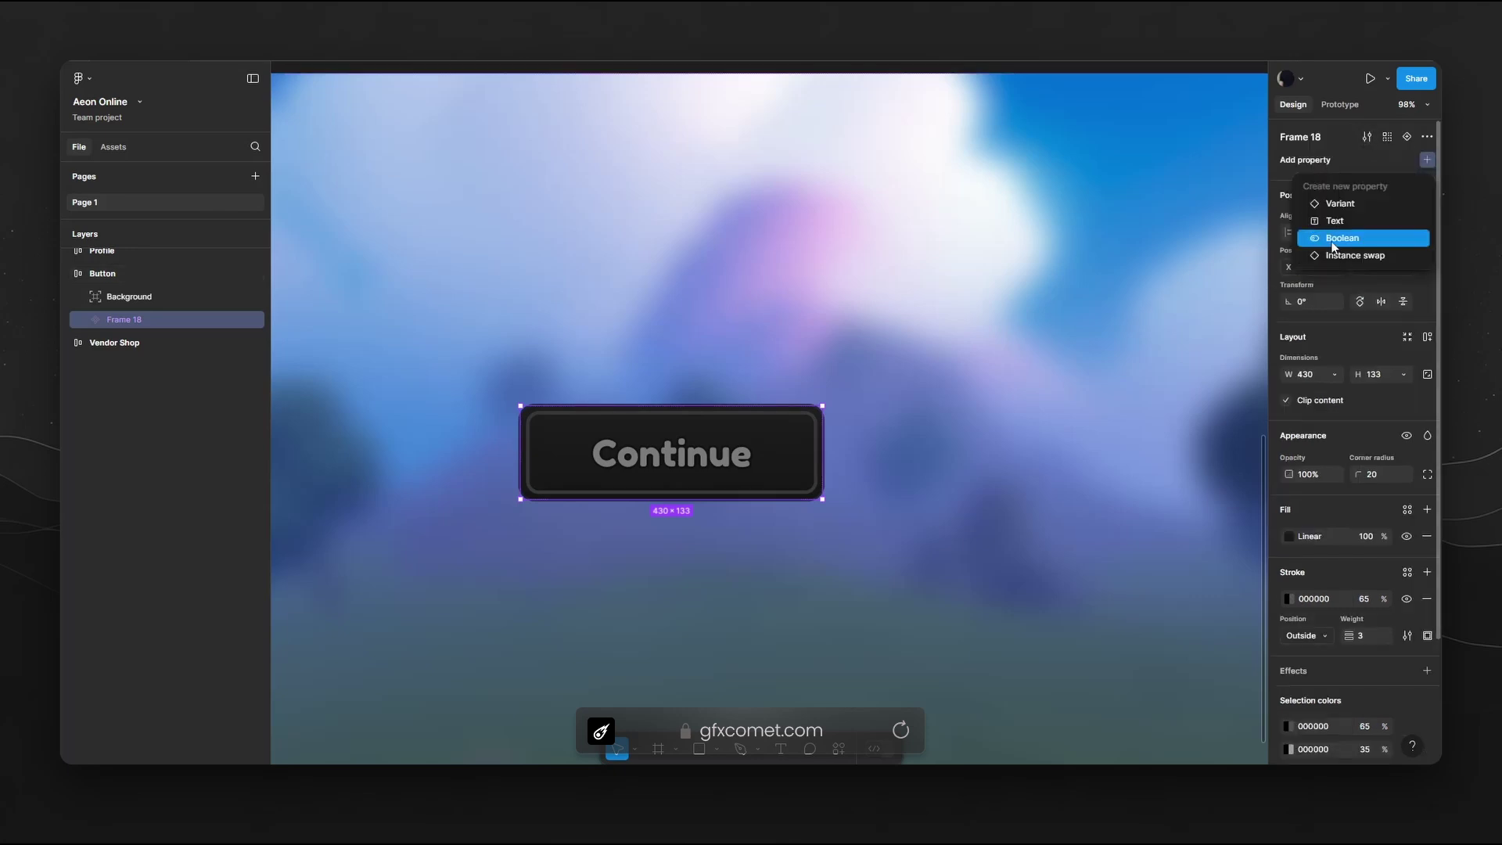
left_click(1359, 205)
double_click(1381, 183)
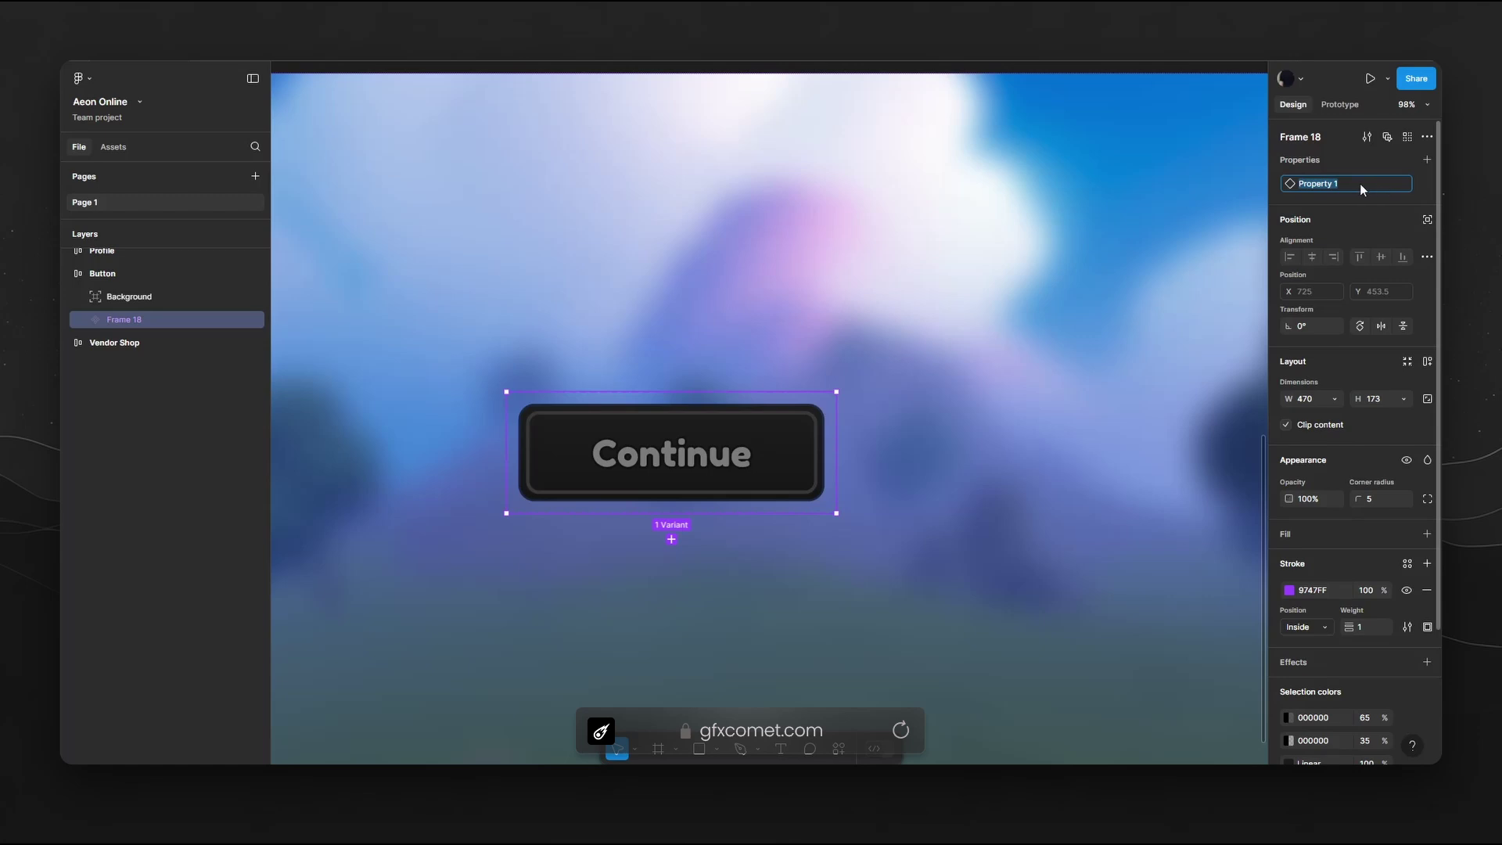
type("State")
key("Return")
left_click(1406, 183)
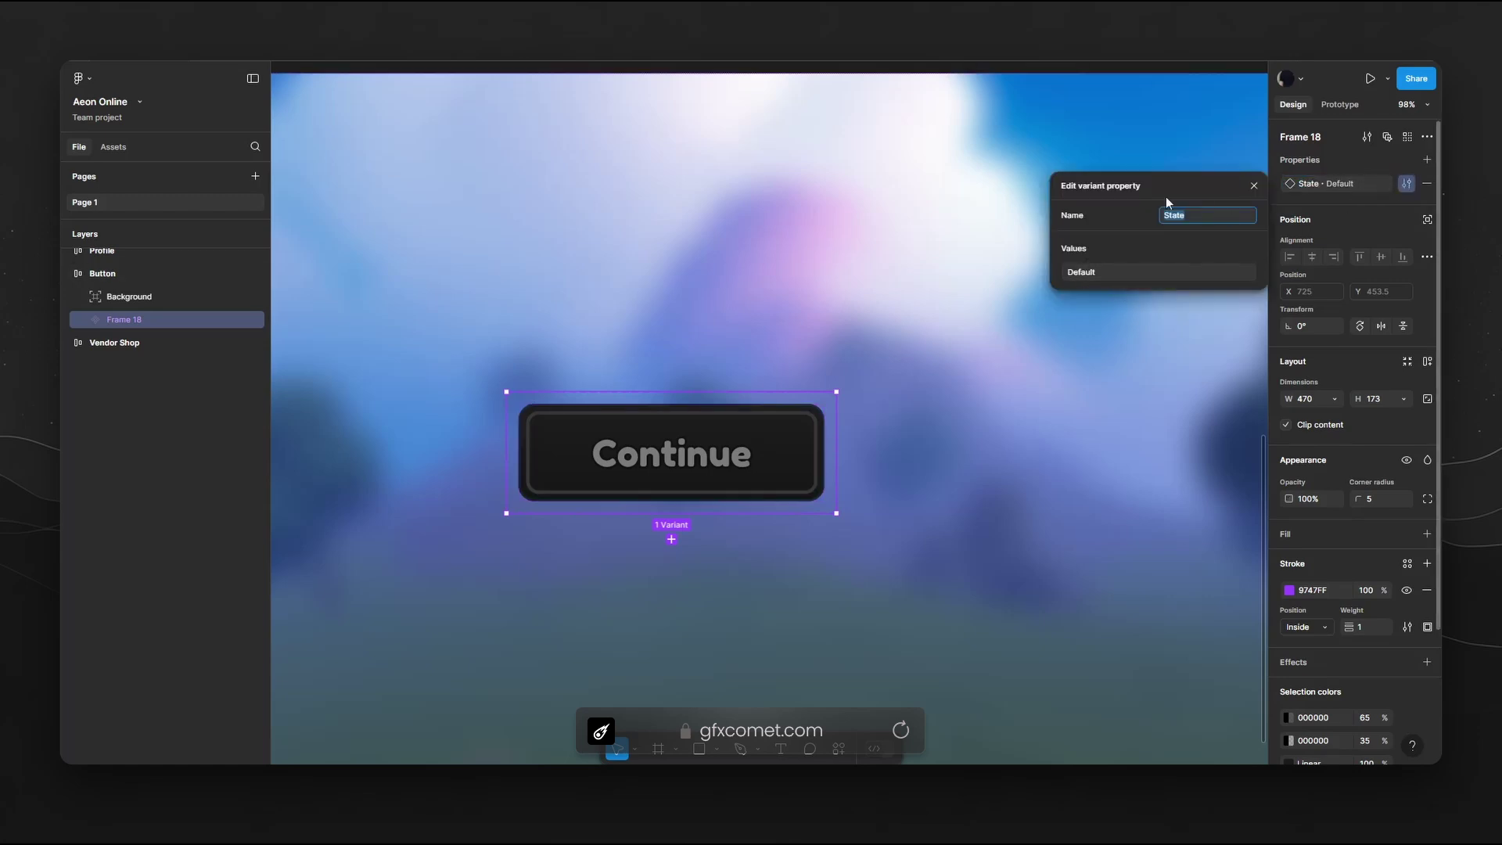
left_click(698, 449)
left_click(977, 395)
left_click(618, 485)
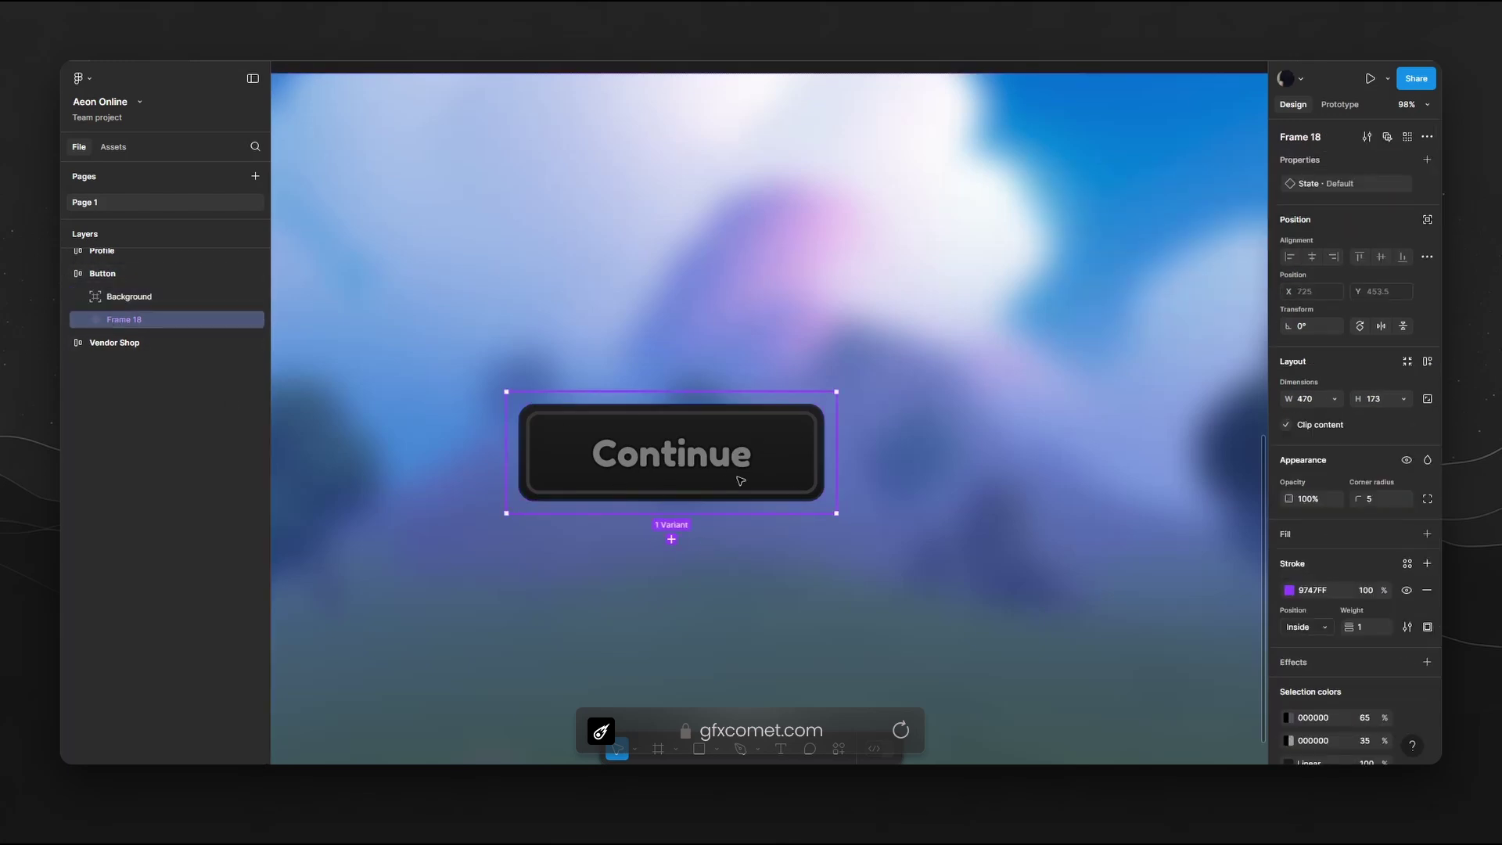
Add a second variant beneath the default Continue button and rename the component set as Button
left_click(671, 540)
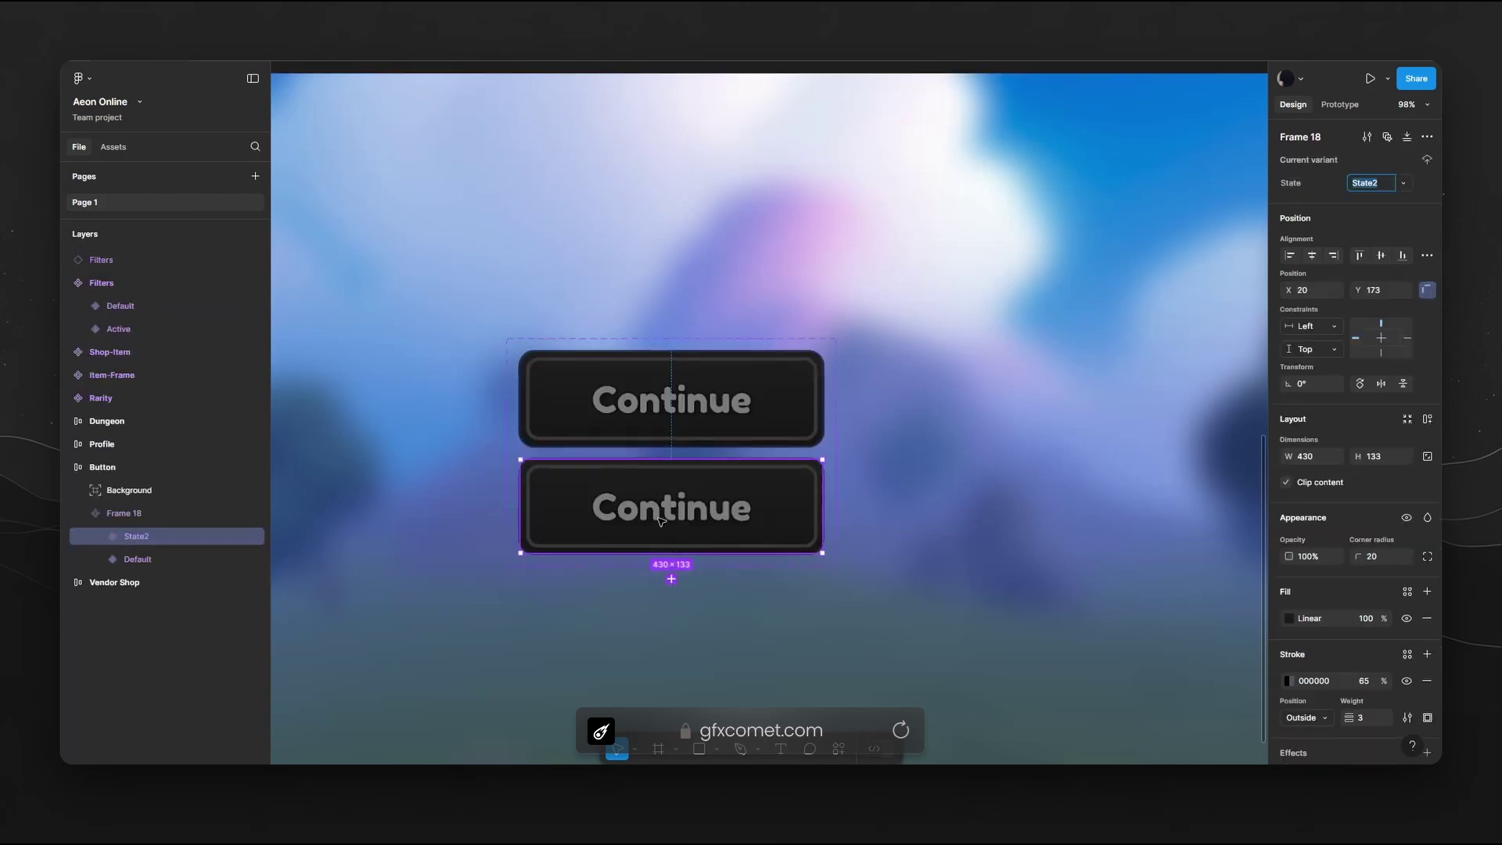
left_click(124, 515)
double_click(121, 513)
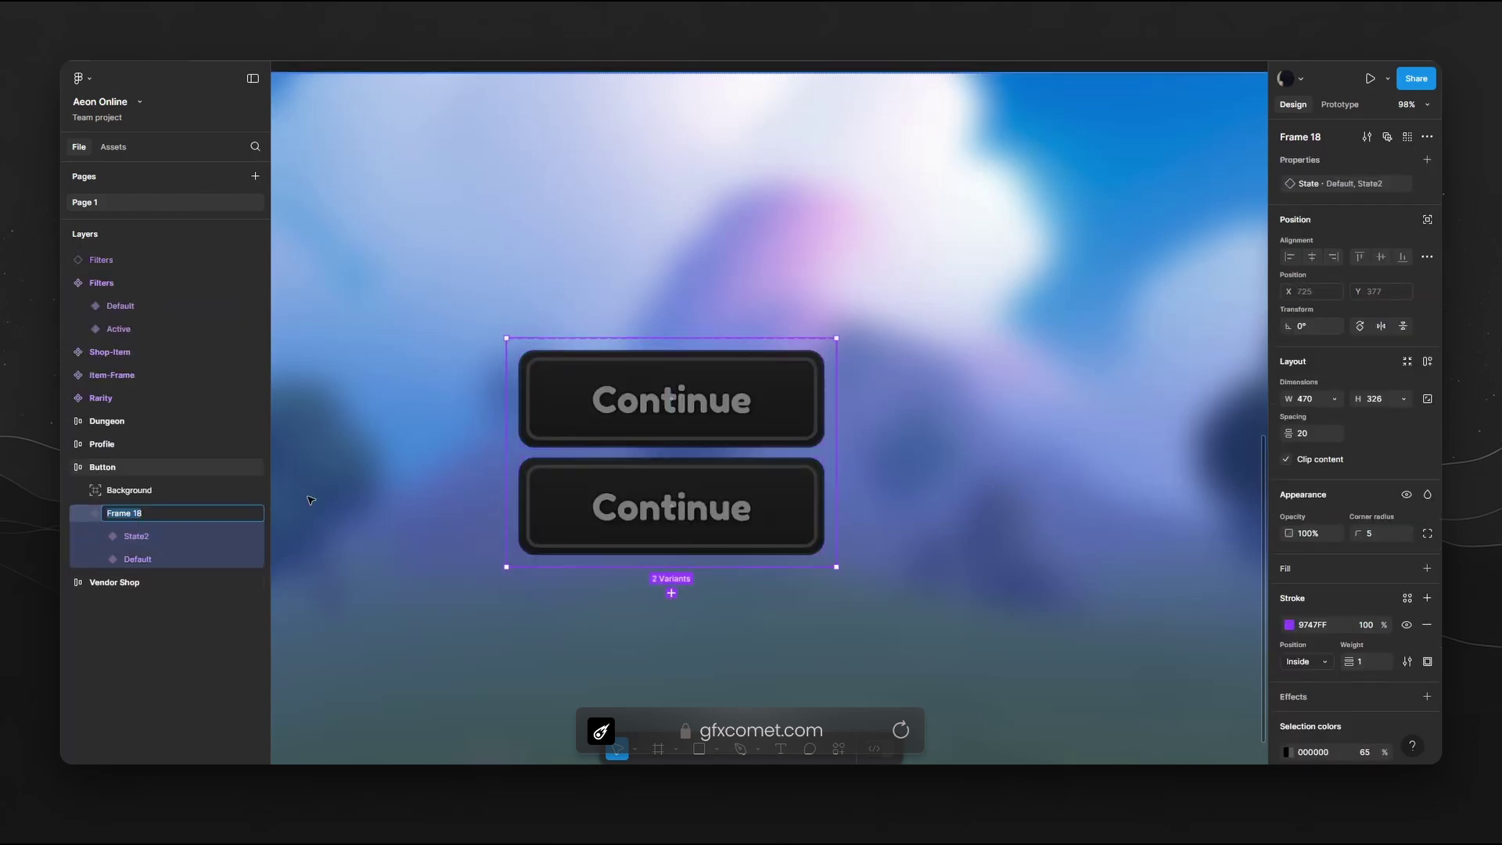
type("Button")
key("Return")
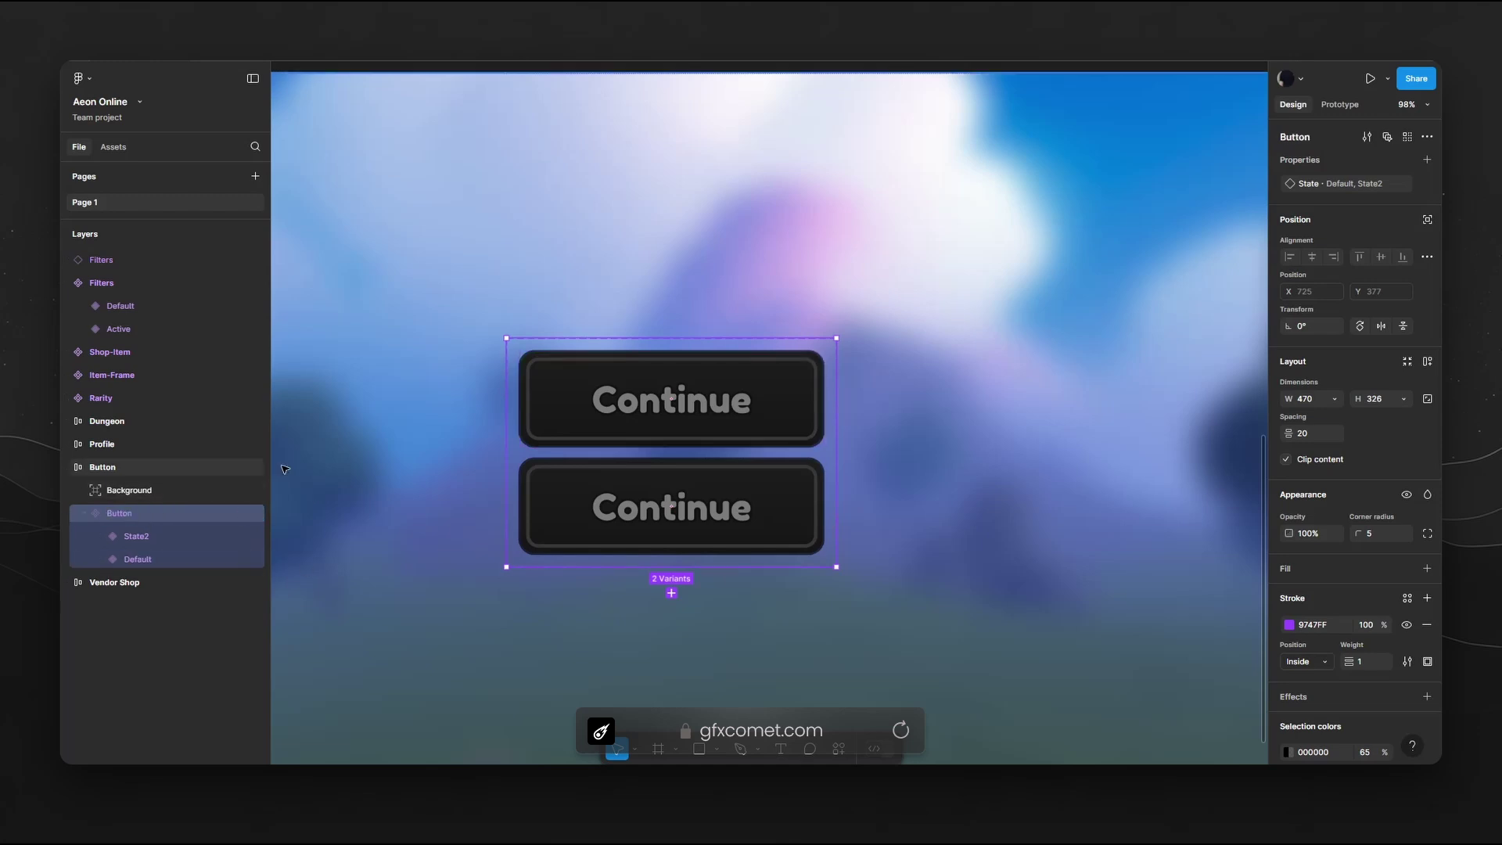
Set the State value of the second button variant to Active
left_click(144, 532)
left_click(156, 560)
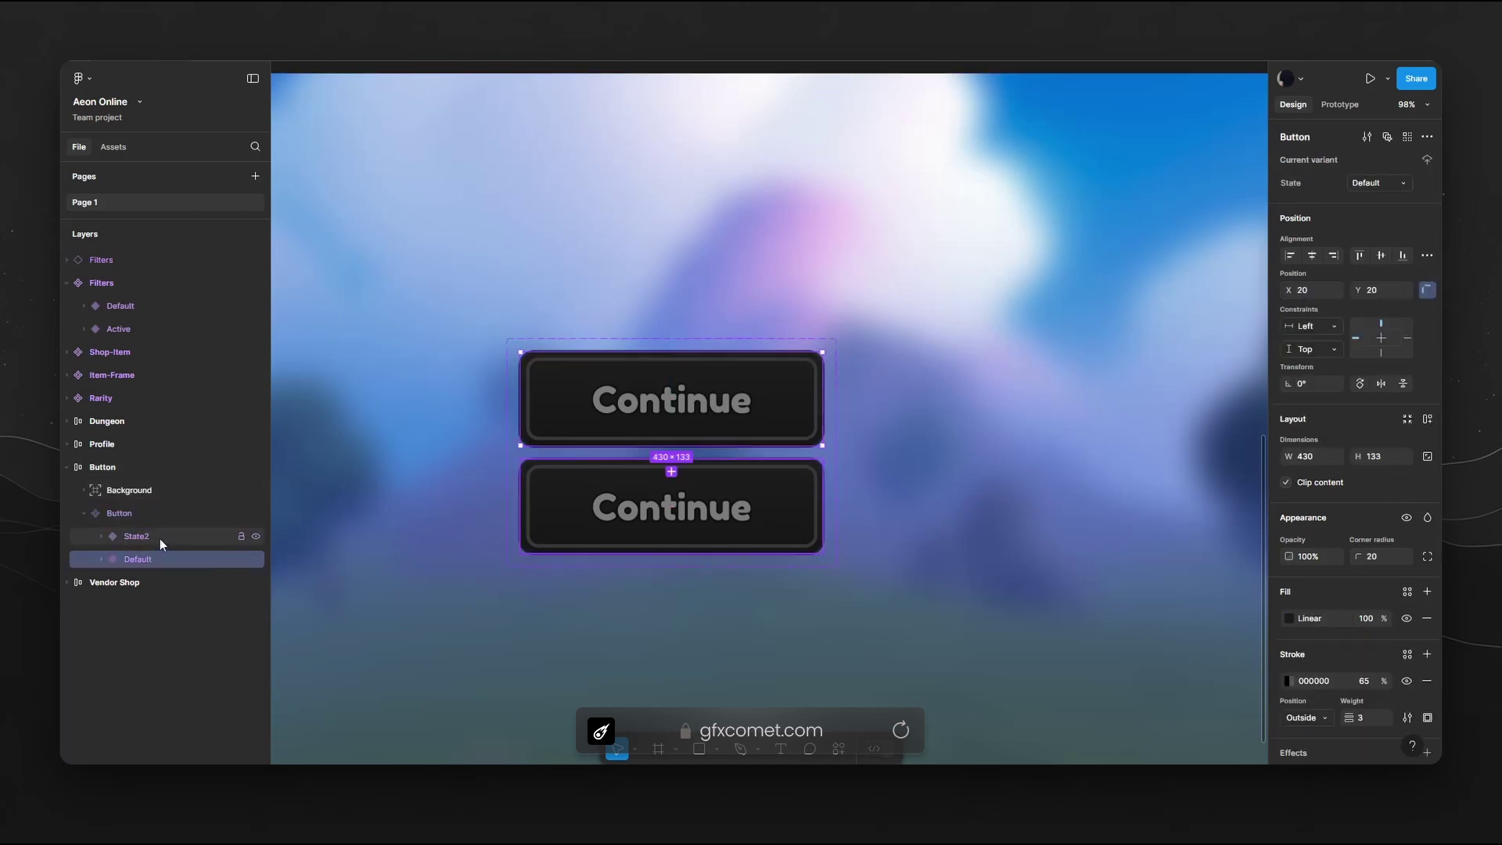
left_click(161, 537)
left_click(1385, 184)
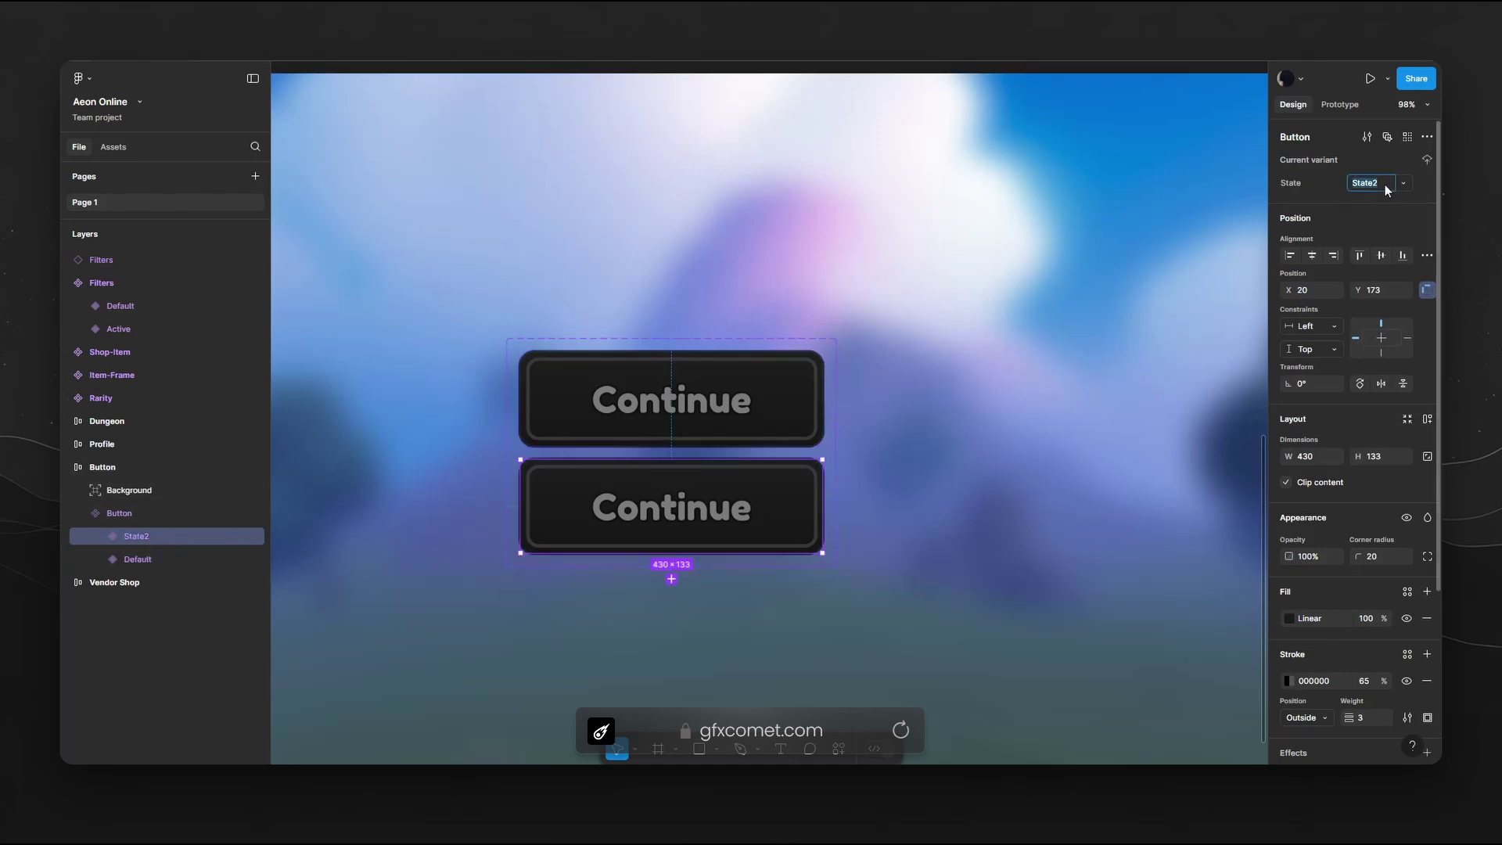
type("Active")
key("Return")
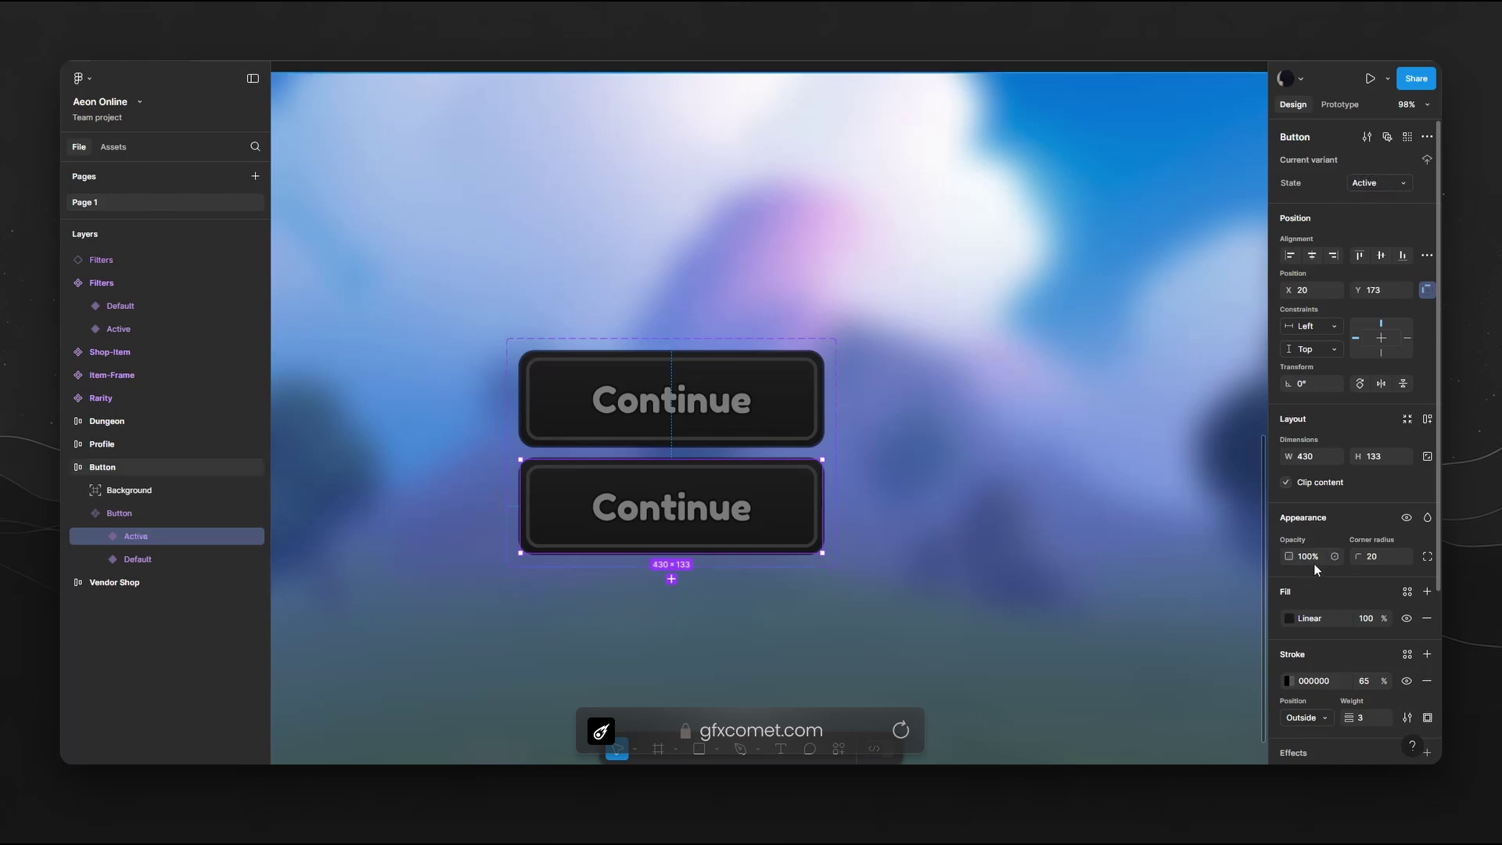
left_click_drag(787, 635, 820, 633)
left_click(1288, 618)
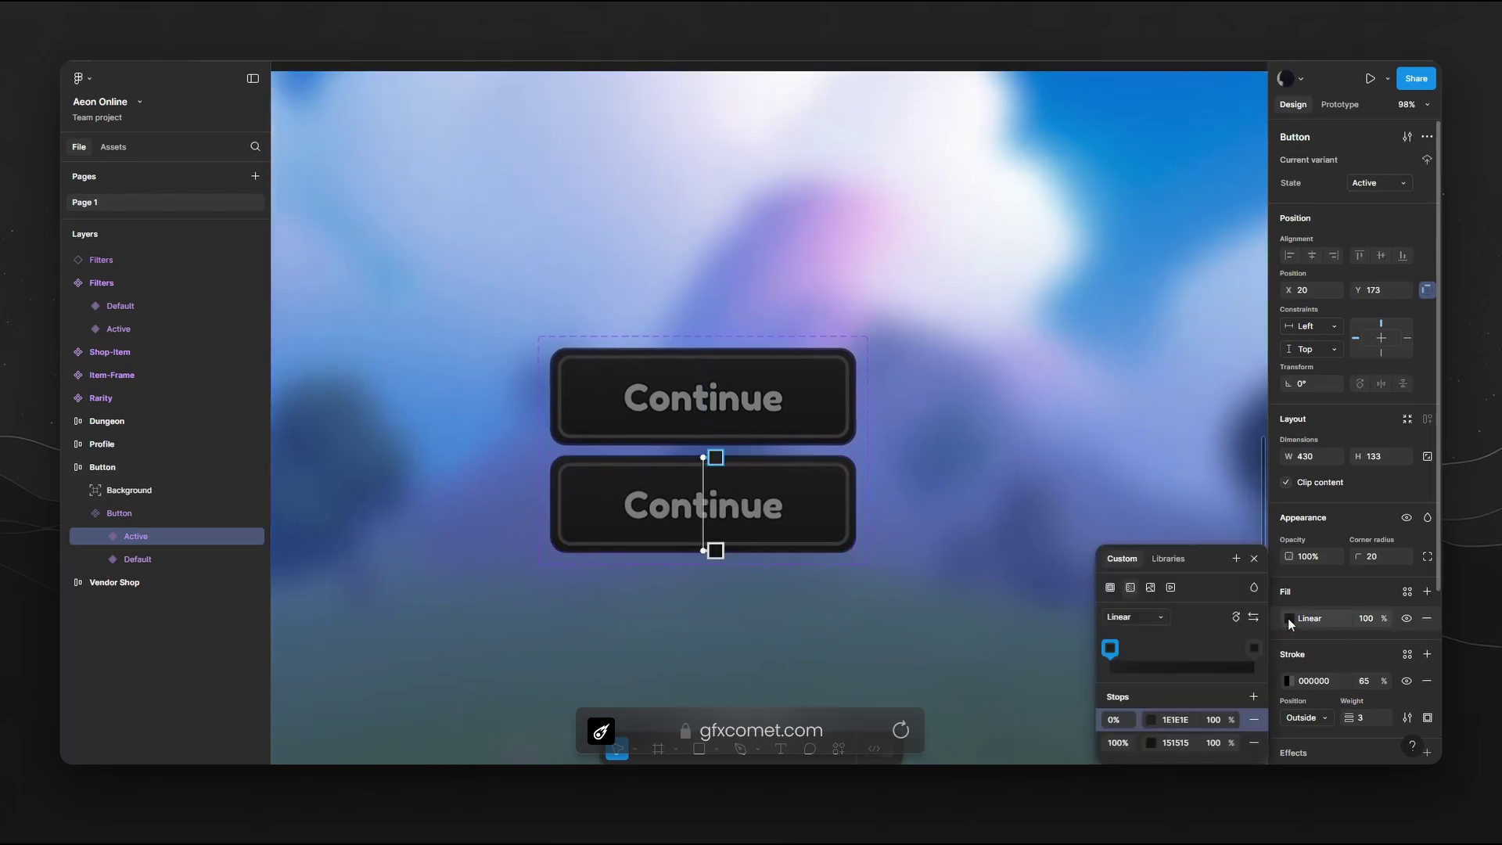
left_click(1420, 596)
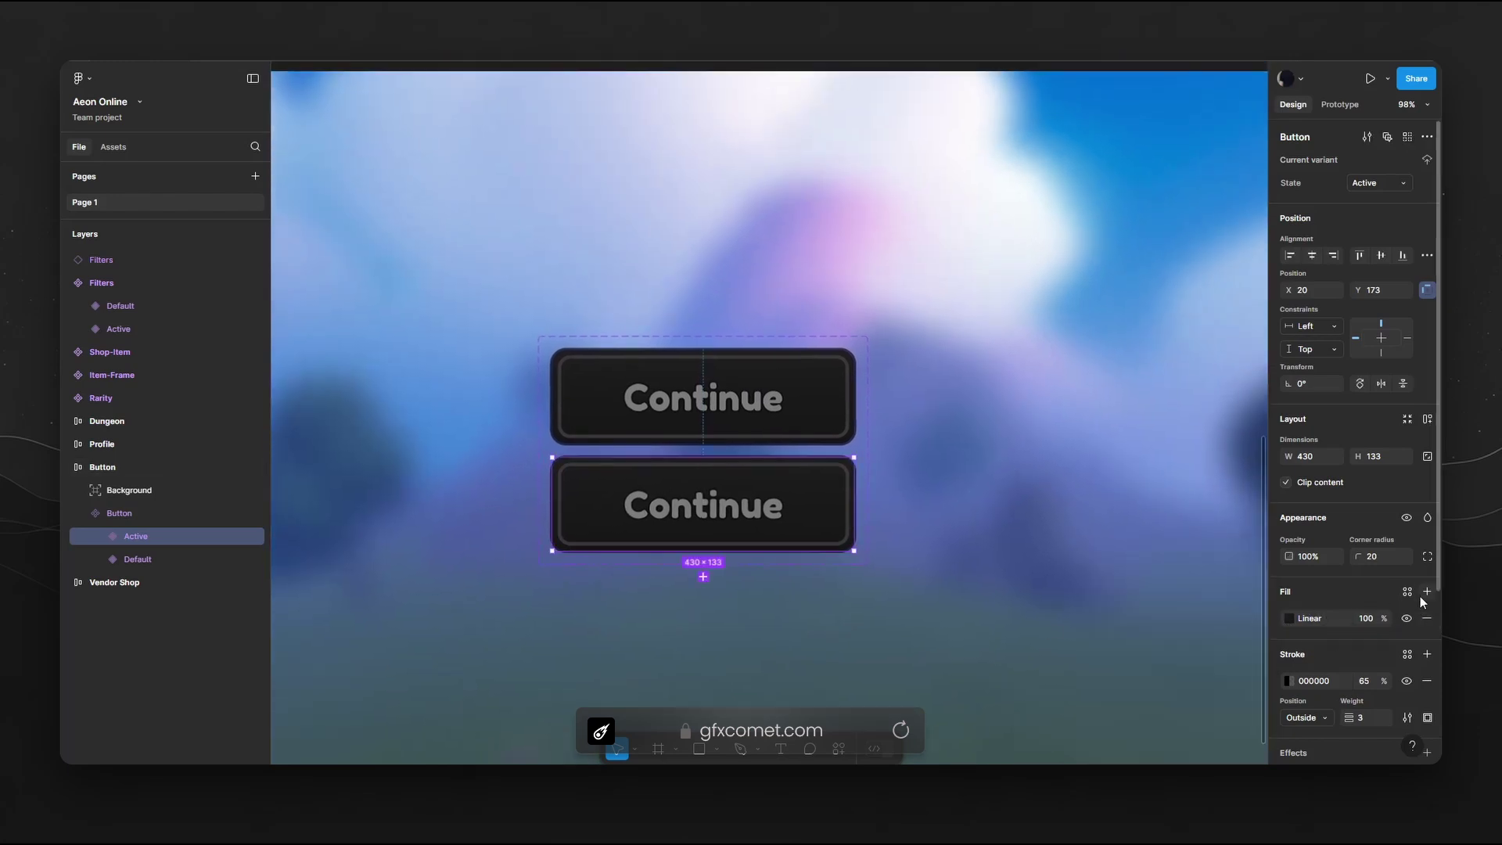
left_click(1426, 593)
key("ctrl+z")
Apply the Selected color style to the Active variant's fill
left_click(1407, 592)
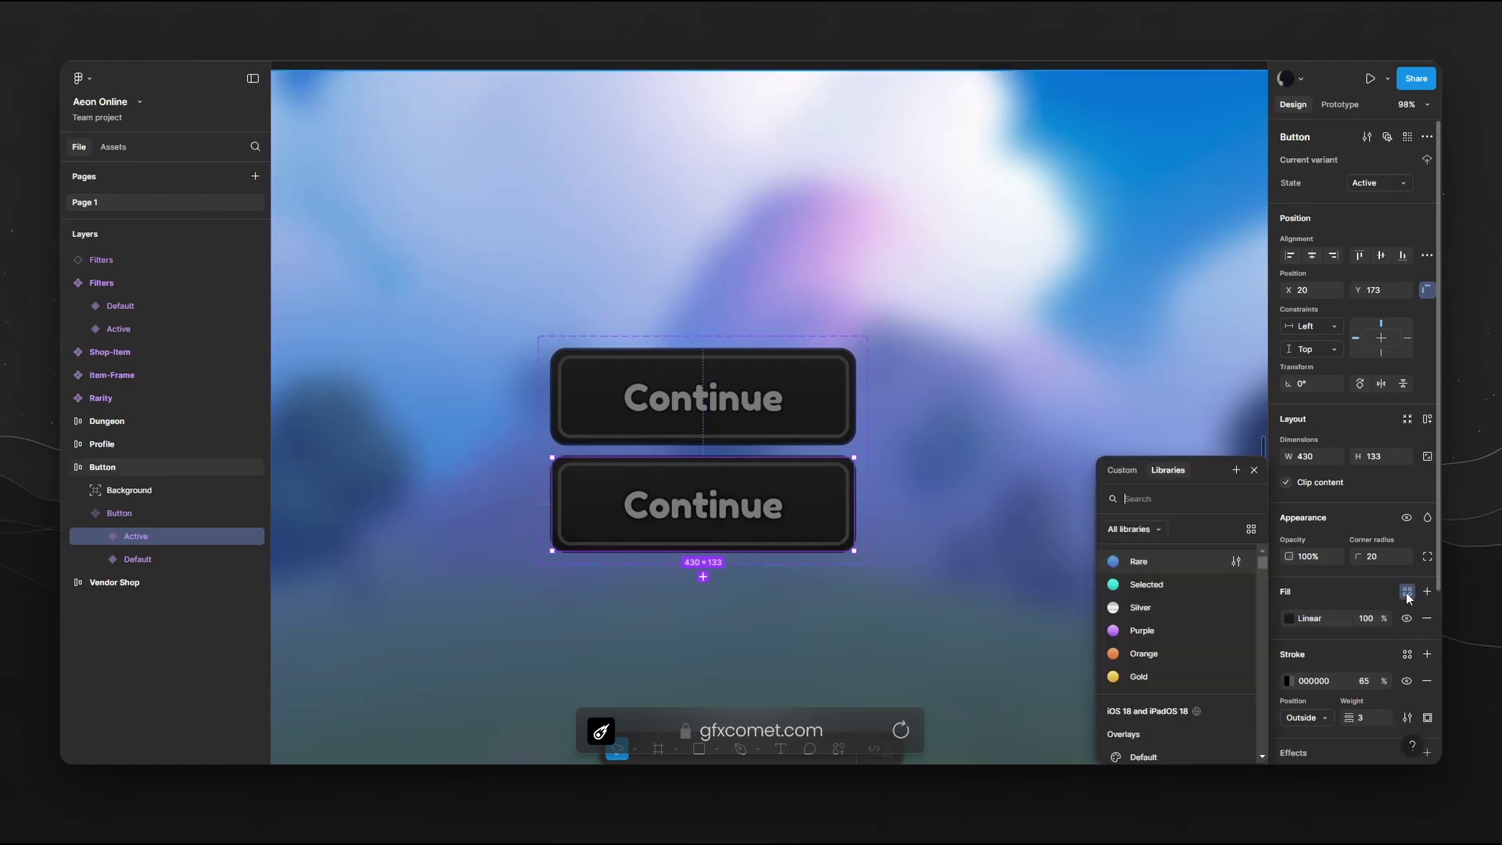
left_click(1156, 585)
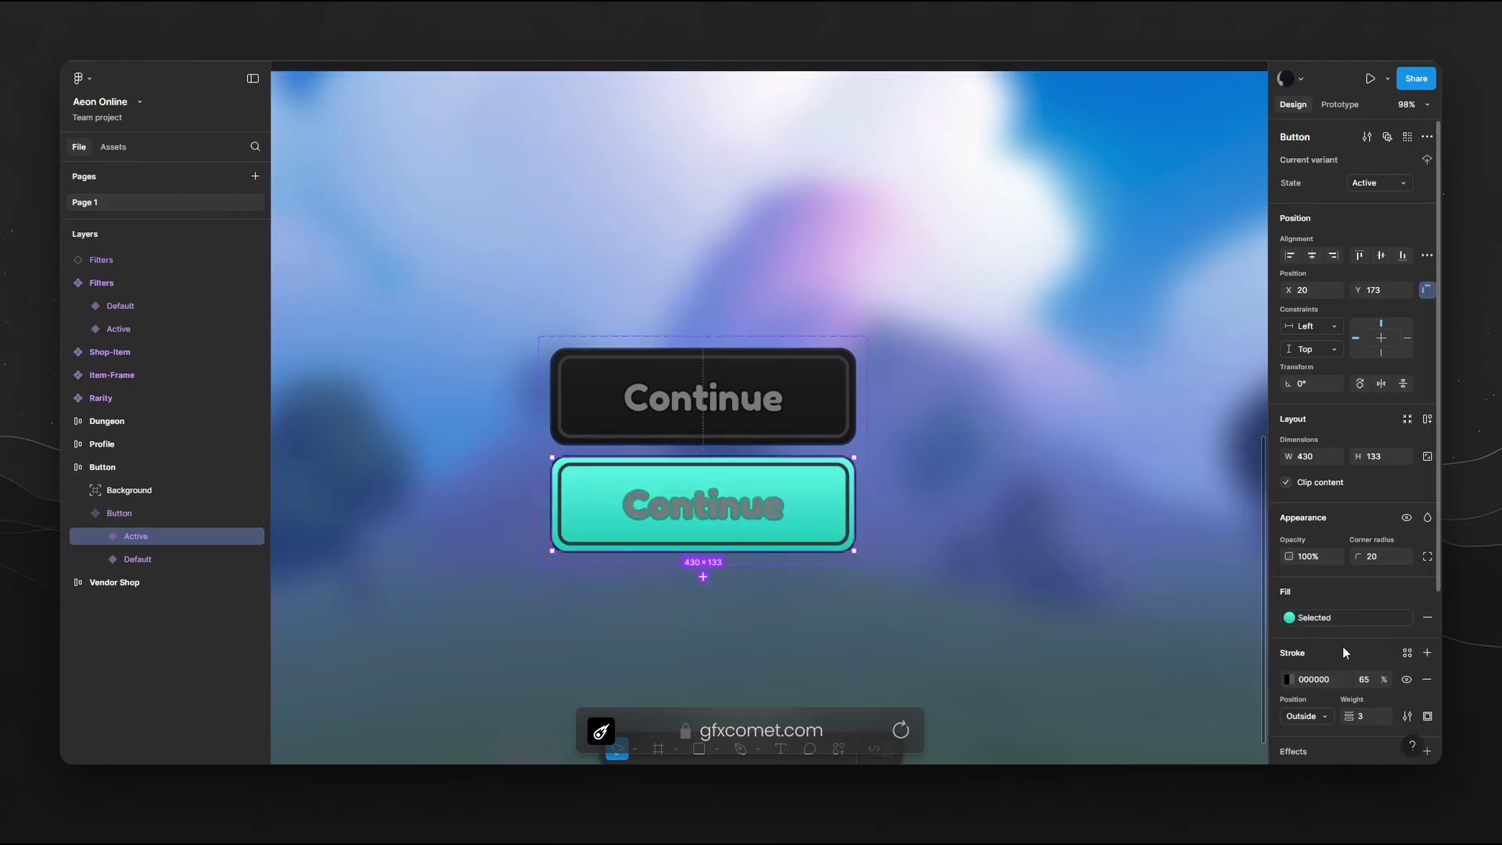
Examine the linear gradient and the hex colors of both its stops in the Selected color style
left_click(1314, 617)
left_click(1236, 585)
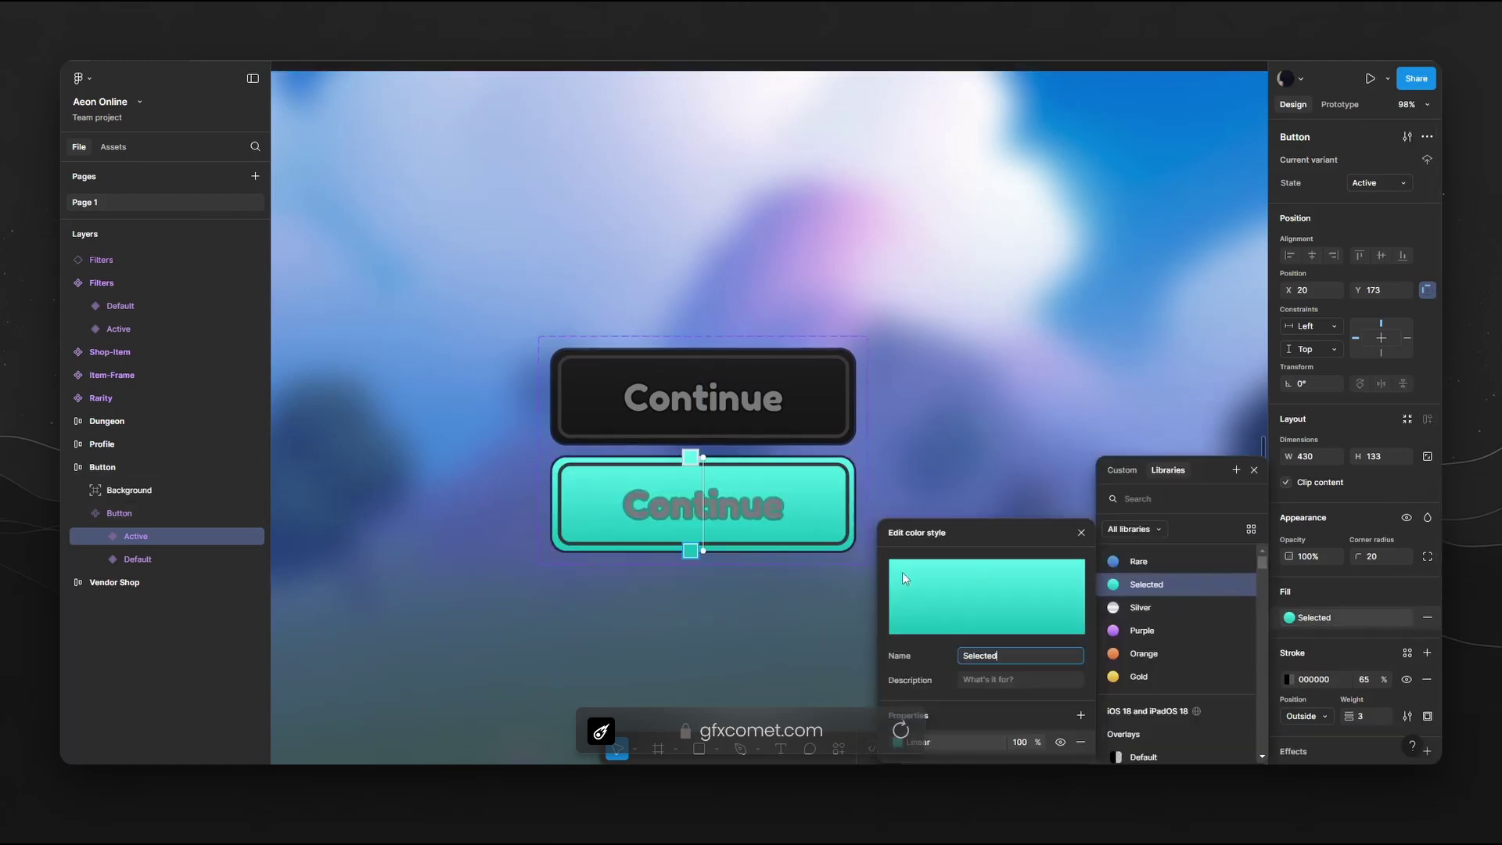
left_click(896, 742)
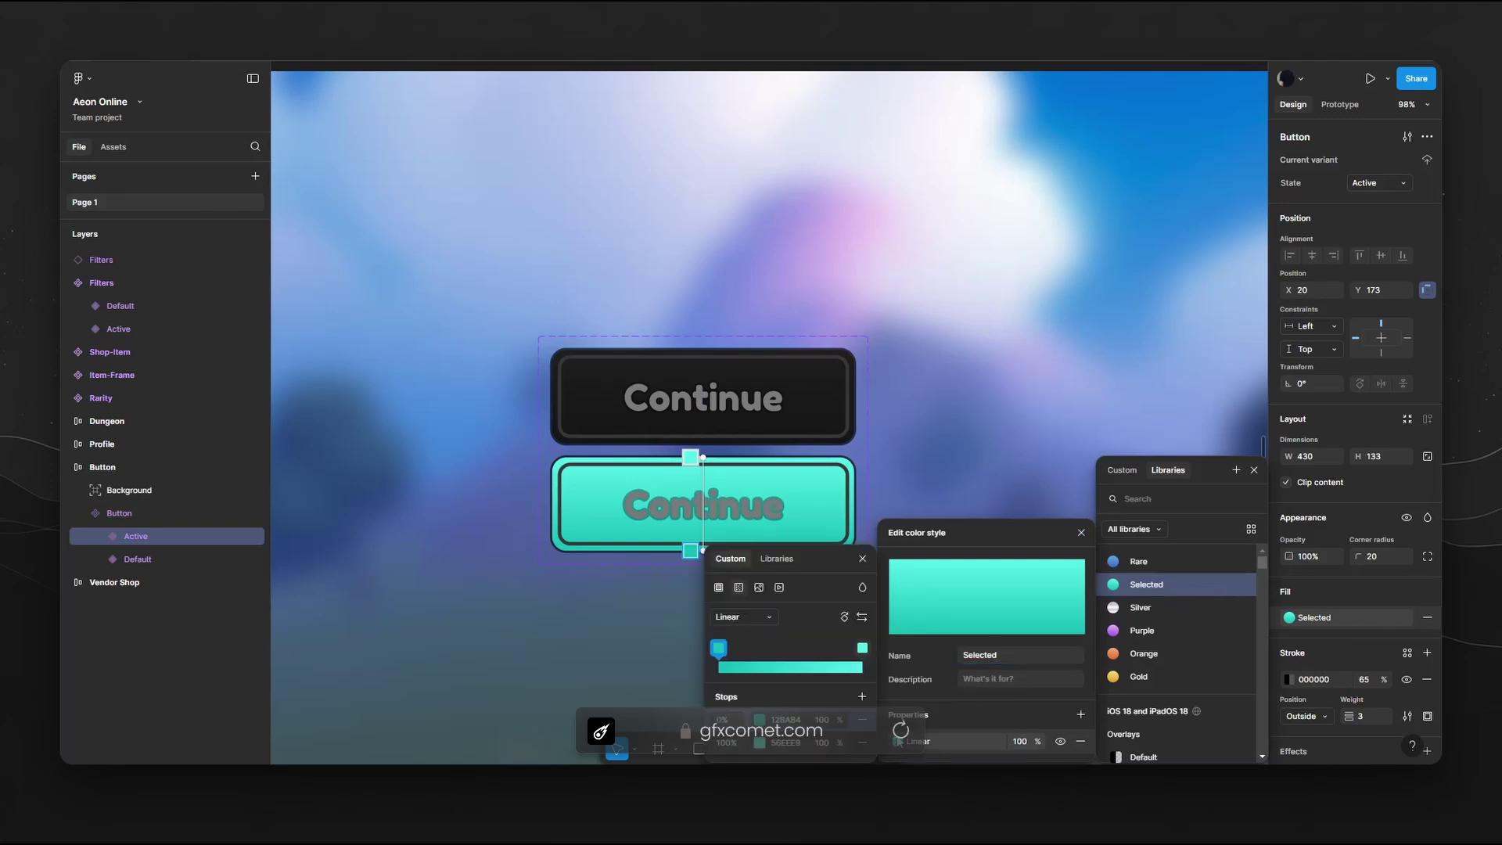
left_click(720, 649)
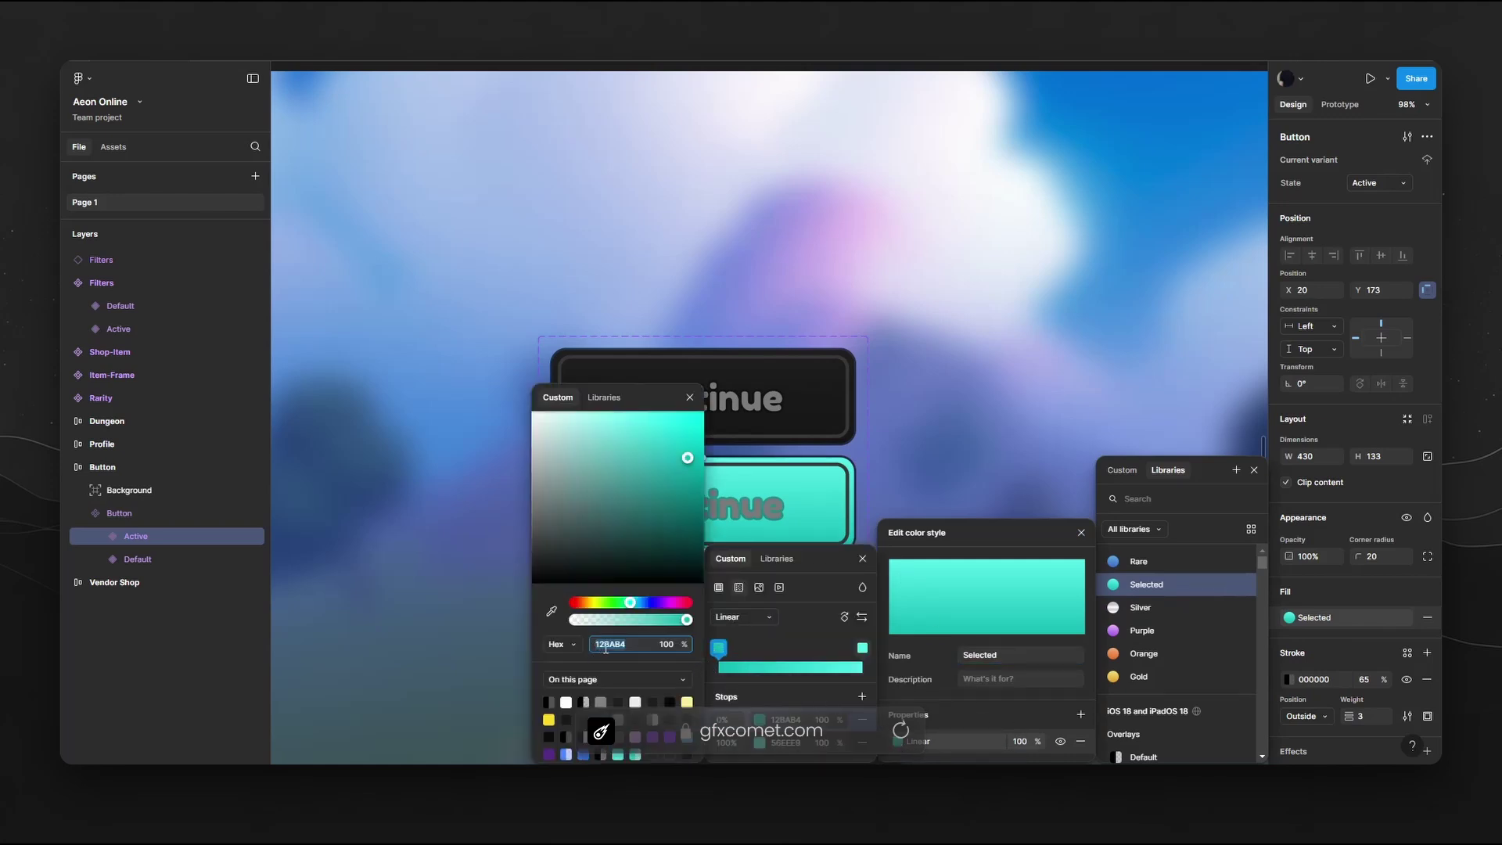
left_click(862, 648)
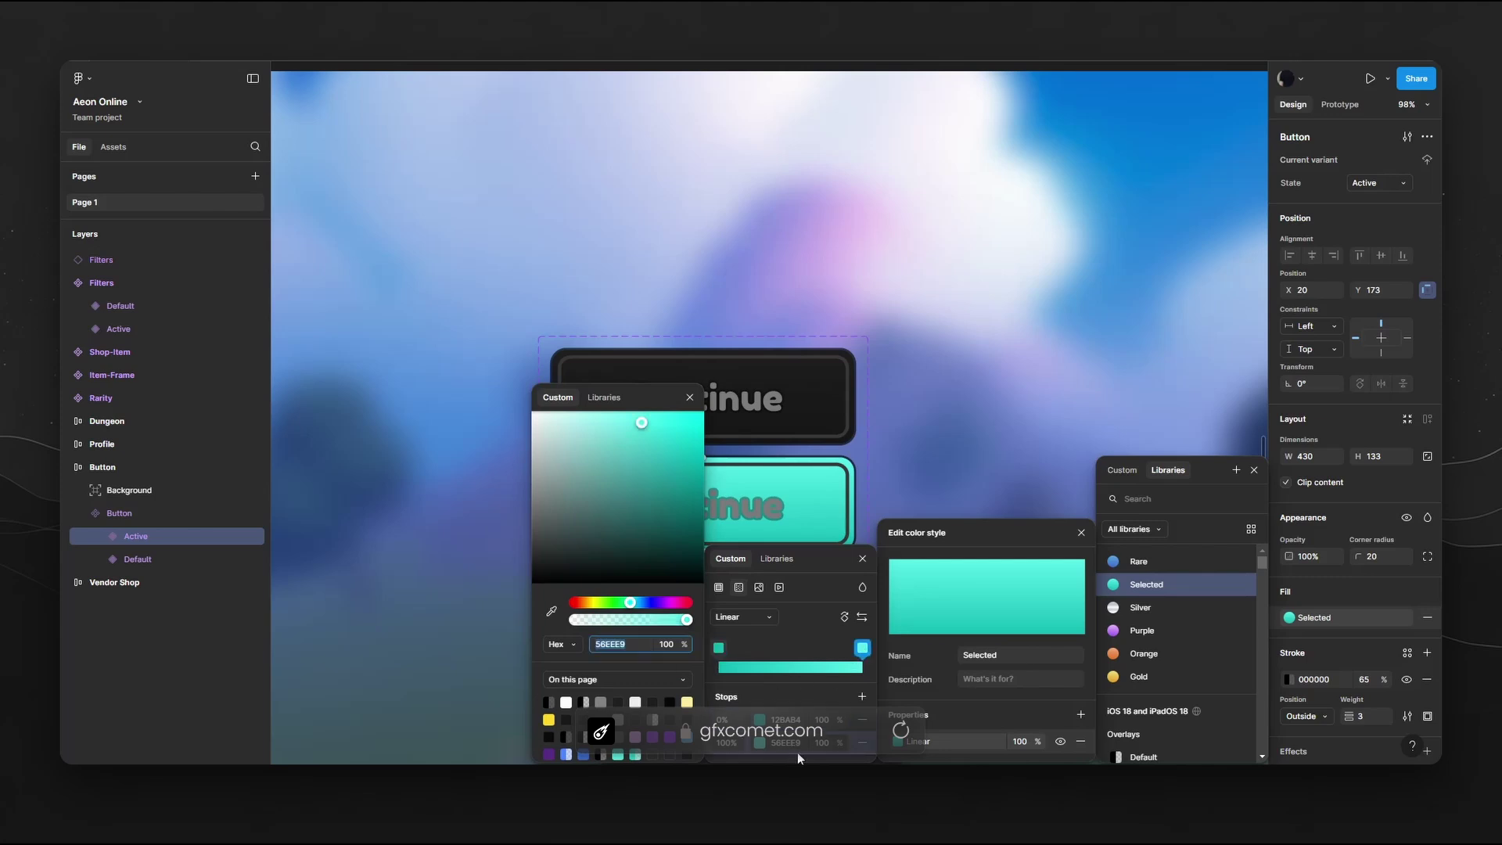
left_click(689, 398)
left_click(862, 558)
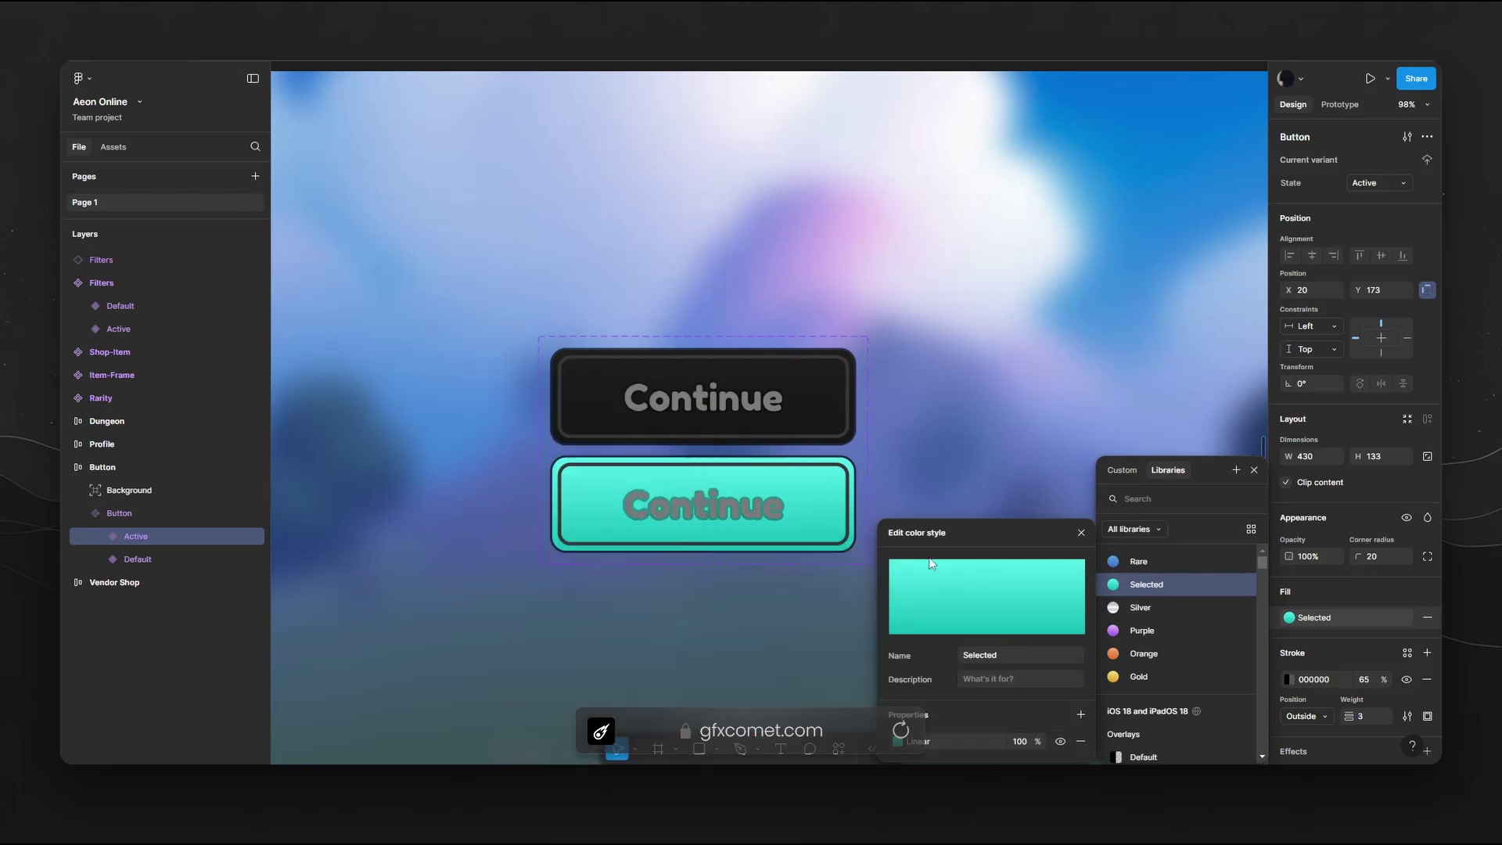
left_click(1082, 532)
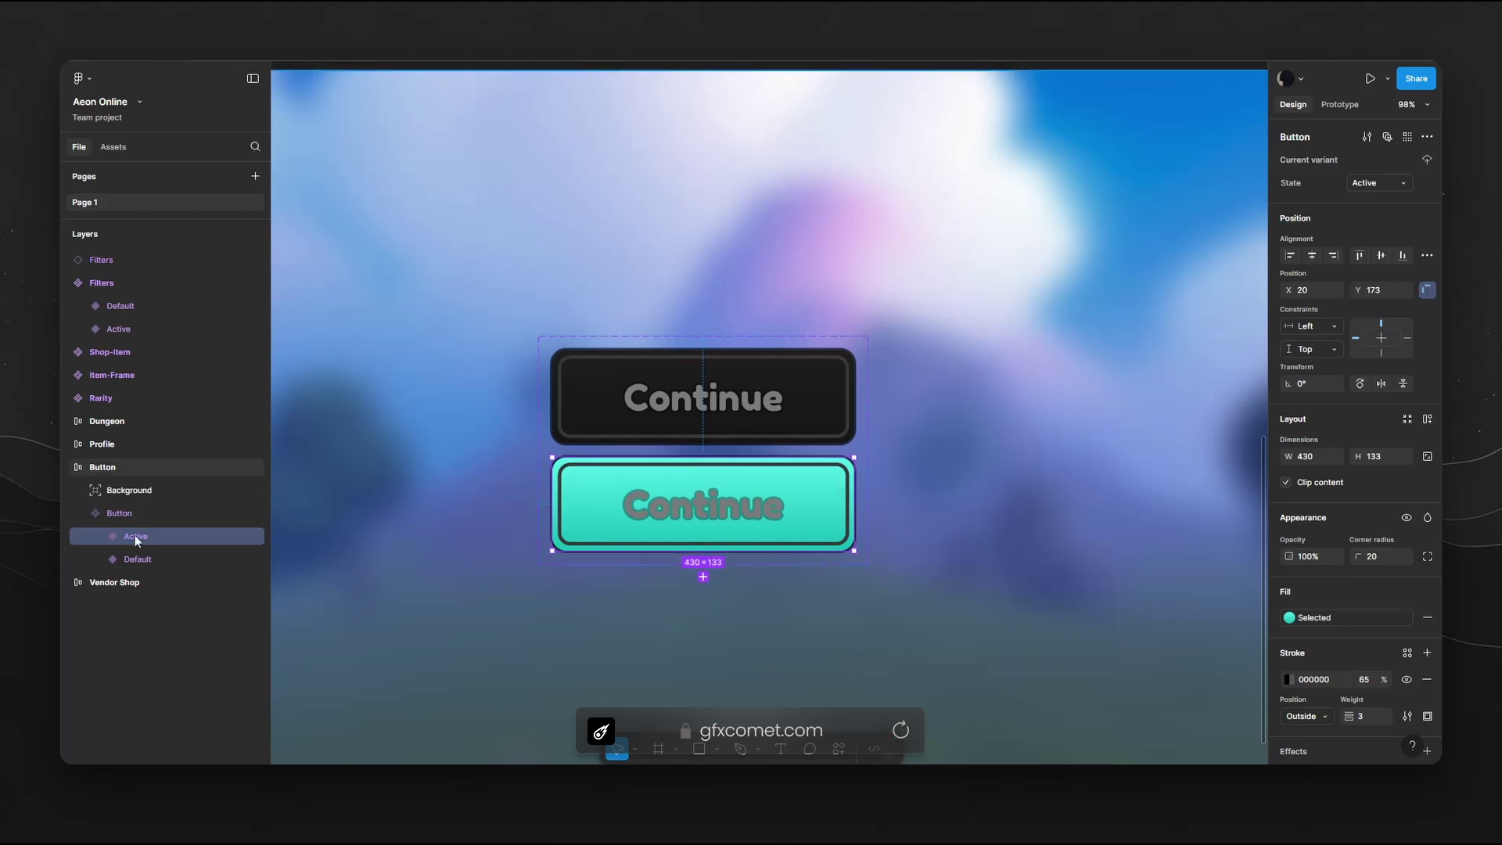
Recolor the inner frame's stroke in the Active variant to dark teal 0E5451, based on the button's sampled teal
left_click(907, 474)
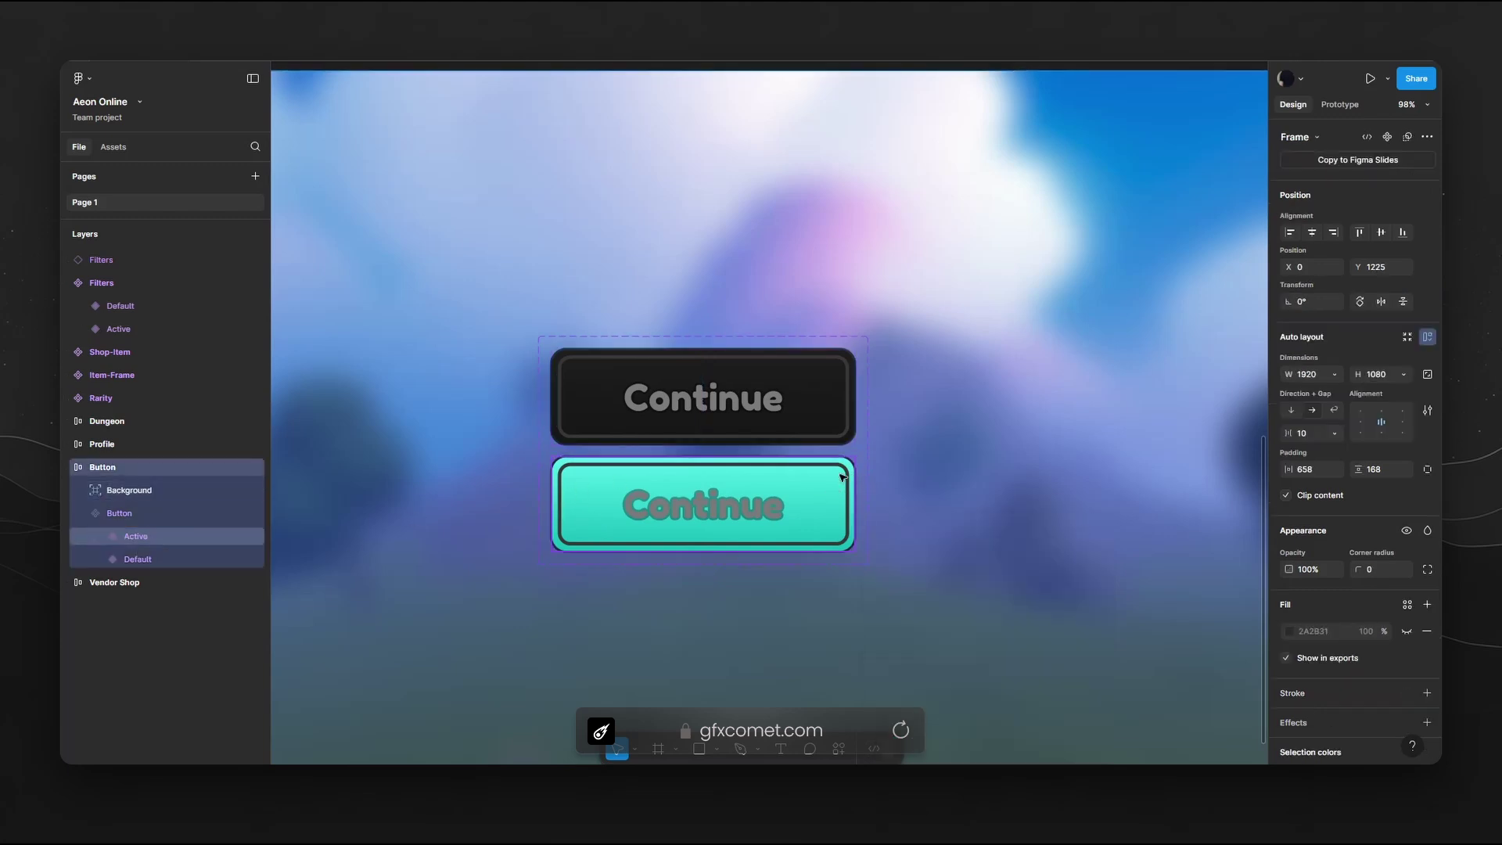
left_click(849, 474)
left_click(101, 536)
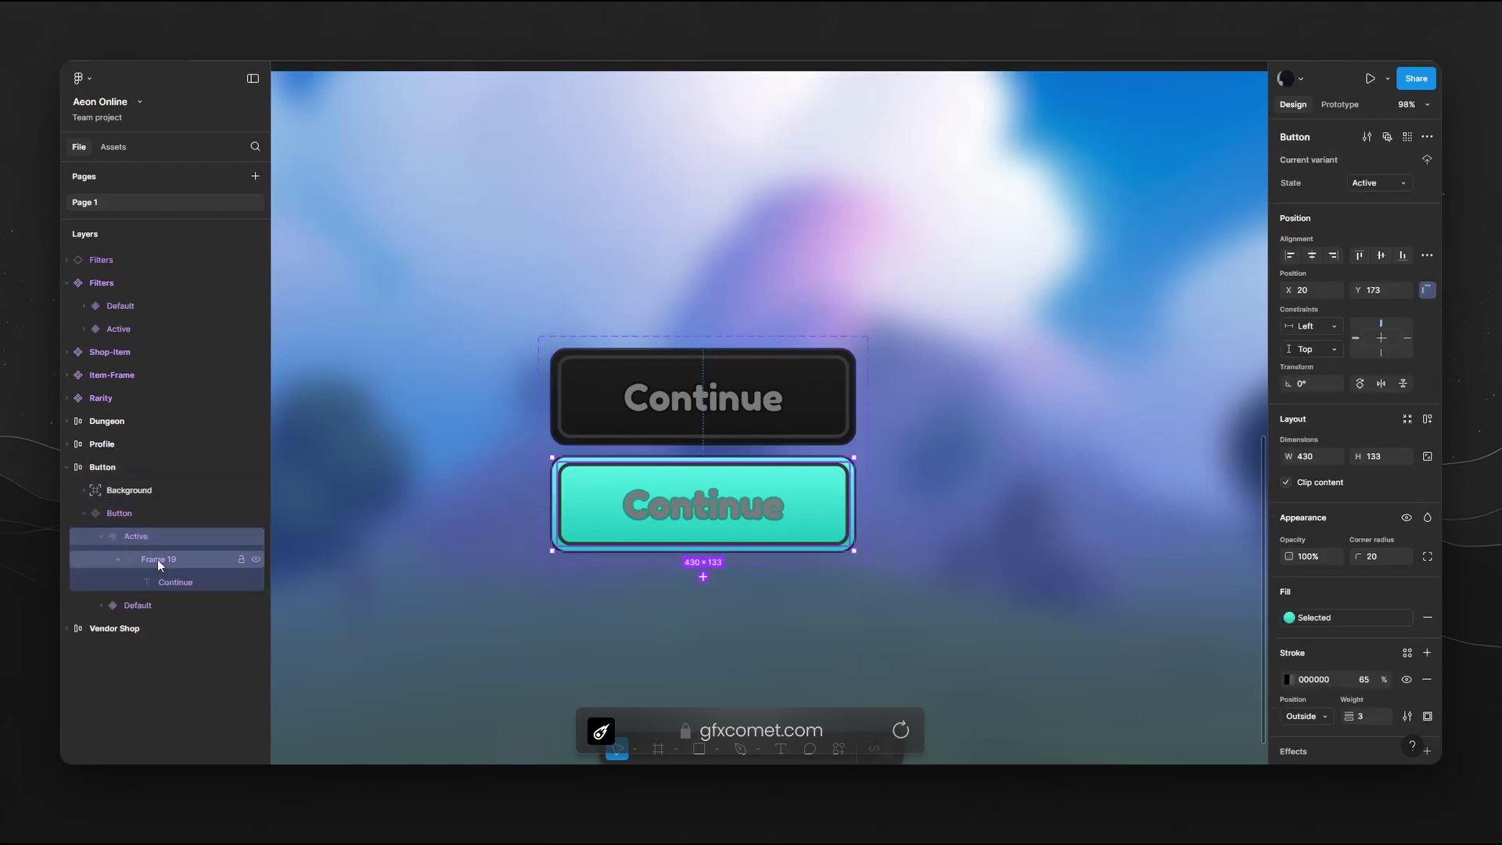
left_click(158, 561)
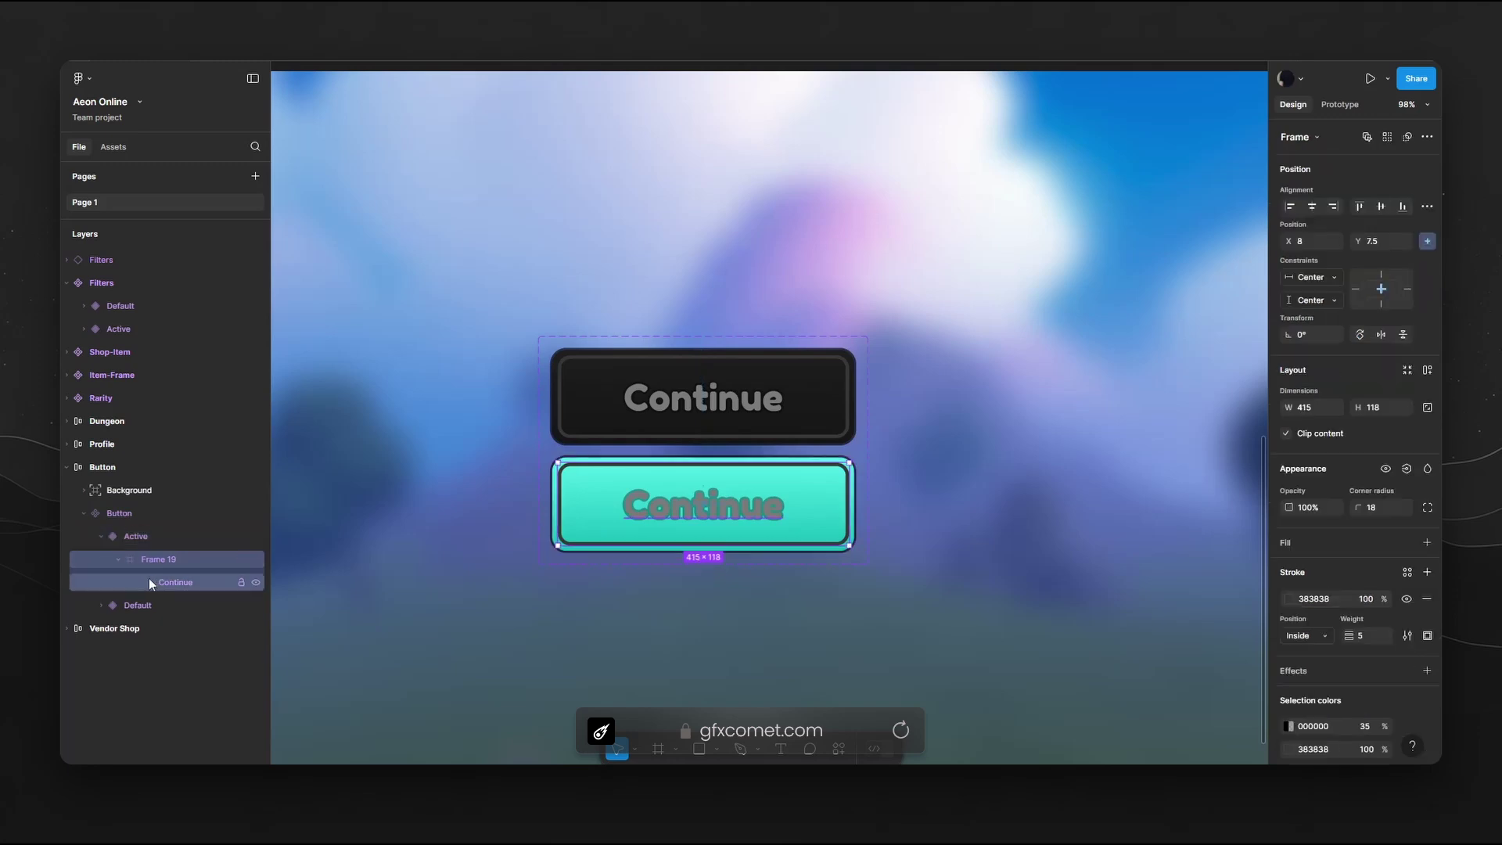
left_click(1289, 598)
left_click(1116, 611)
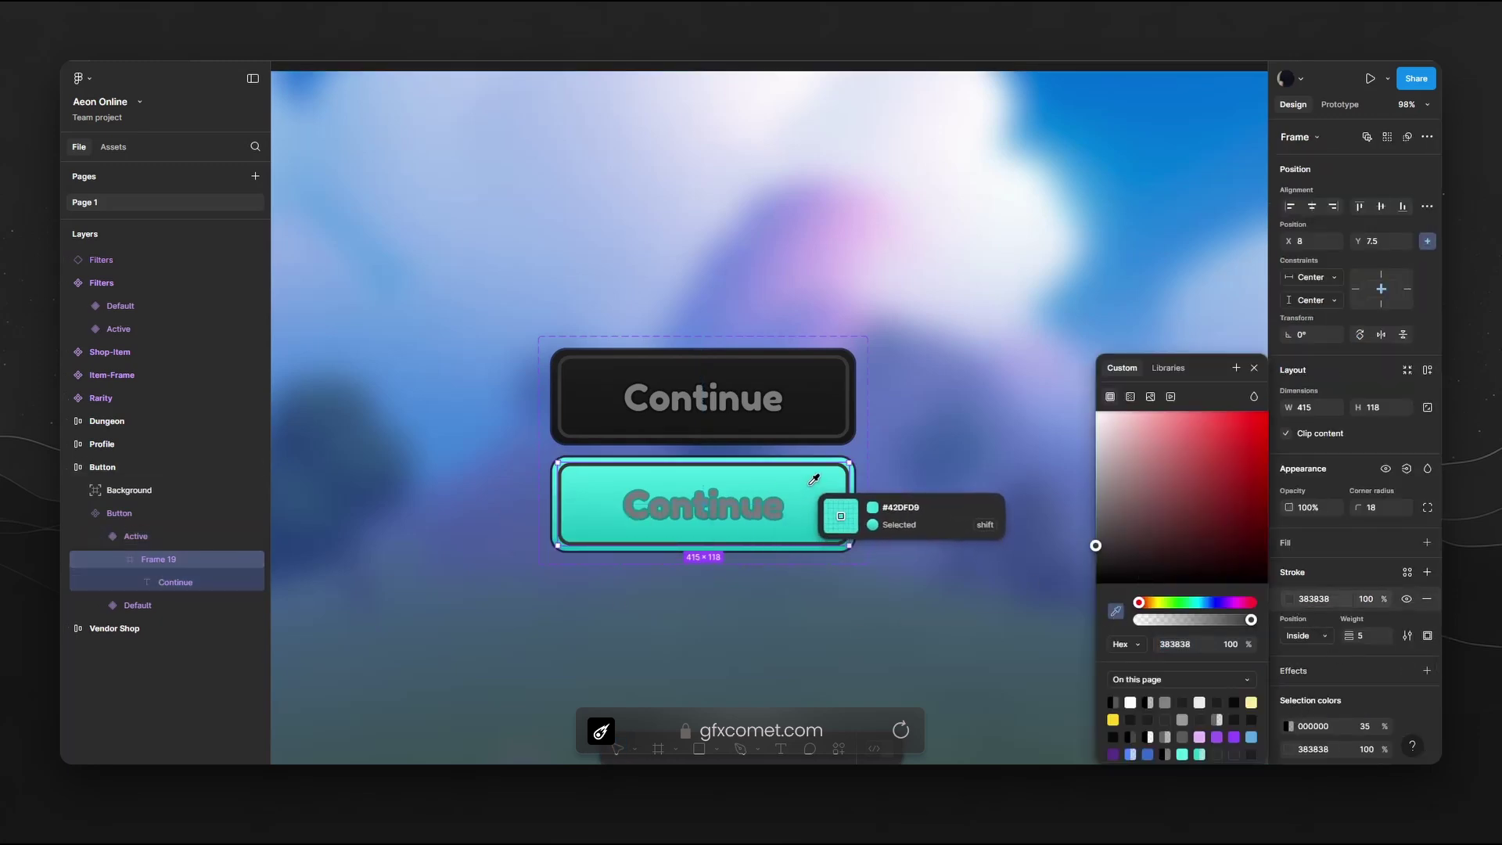
left_click(845, 508)
mouse_move(1193, 505)
left_mouse_down()
mouse_move(1236, 483)
mouse_move(1240, 535)
left_mouse_up()
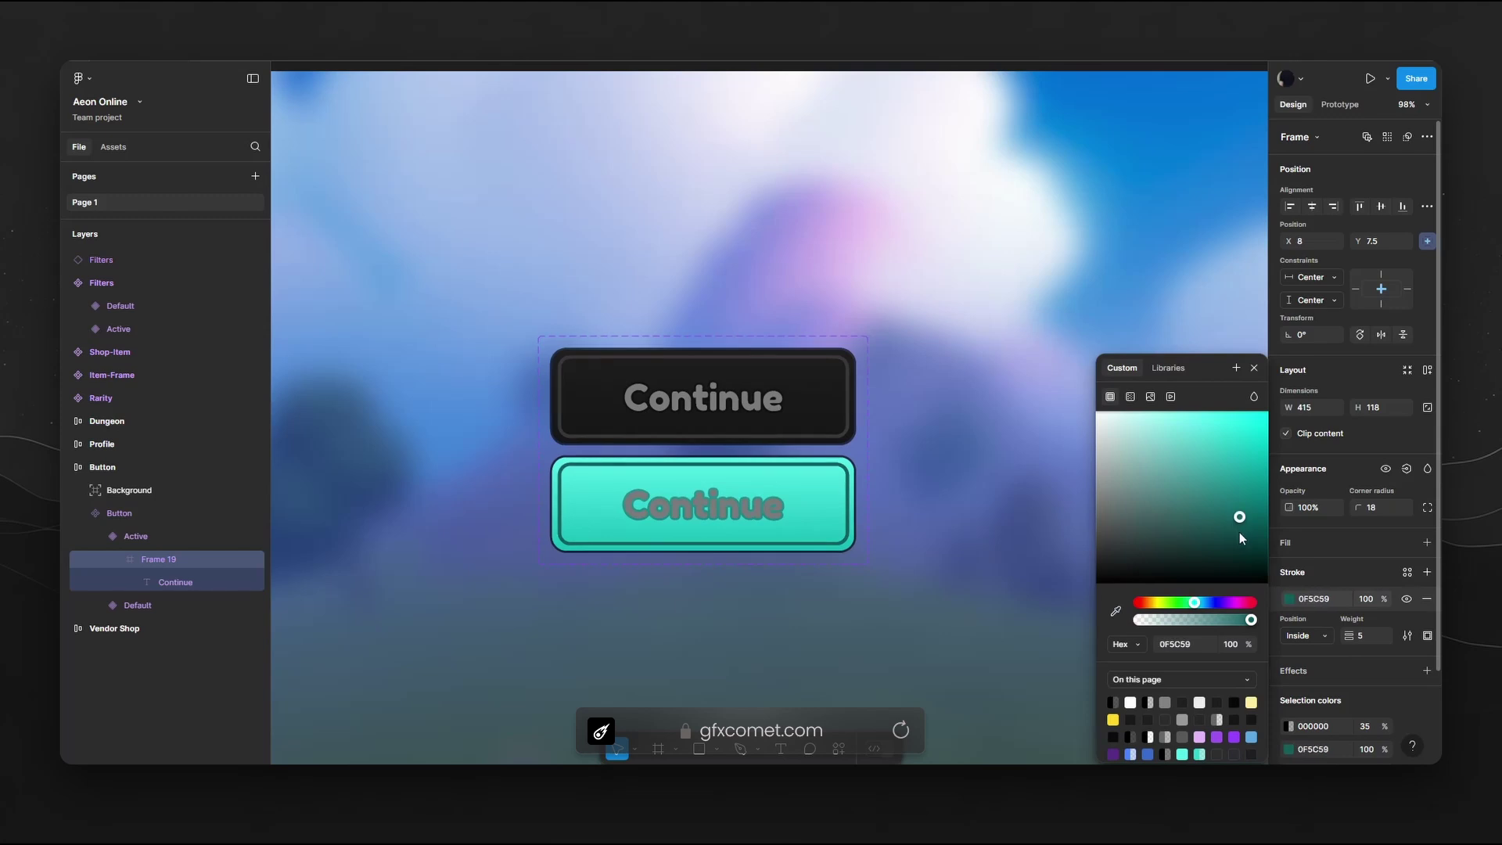
left_click(899, 510)
Set the fill of the Continue text in the Active variant to white, FFFFFF
left_click(720, 510, "ctrl")
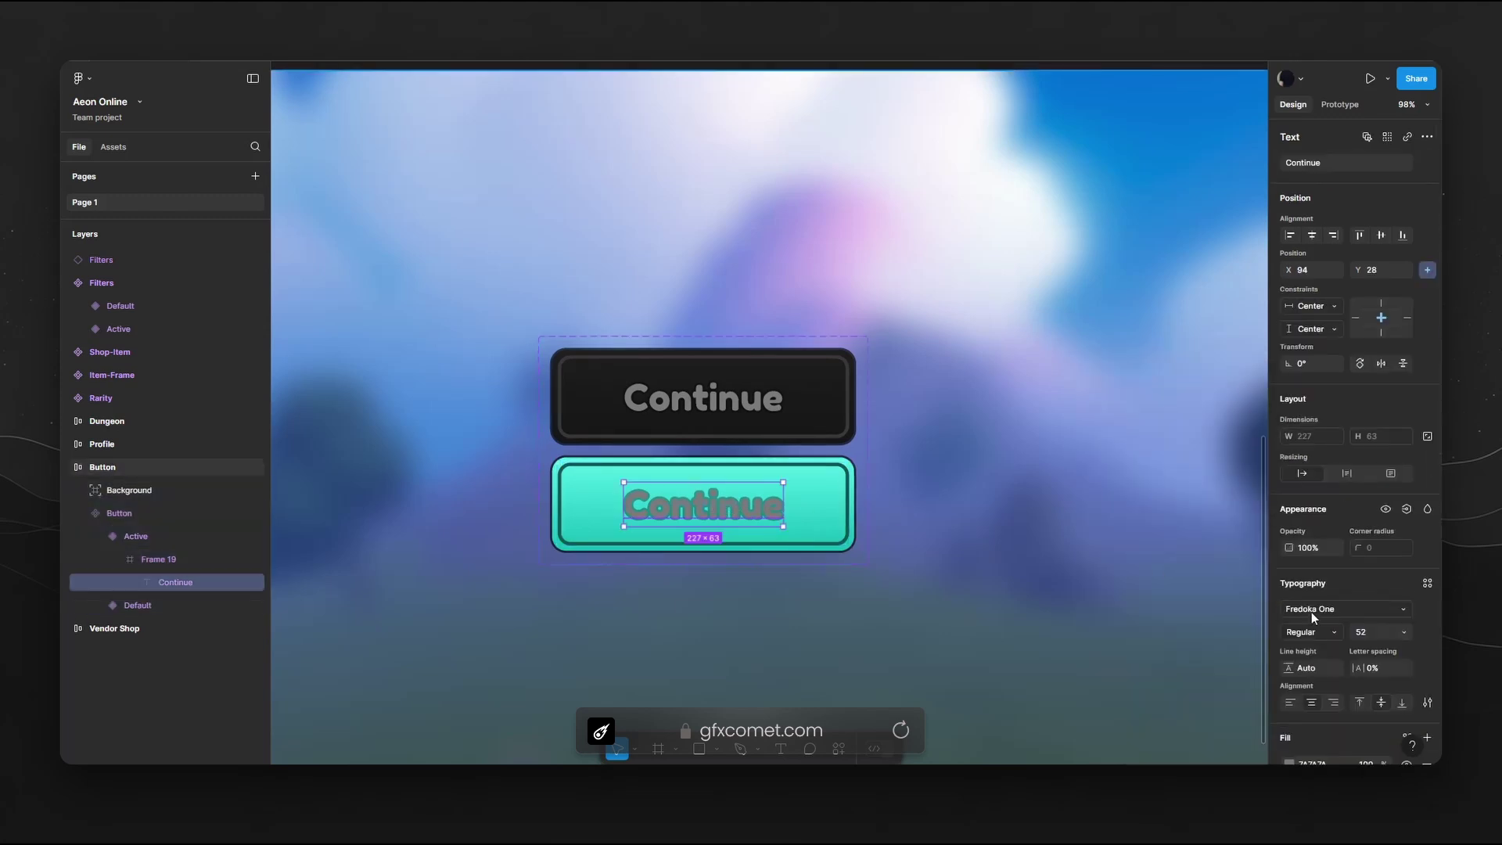
left_click(1289, 558)
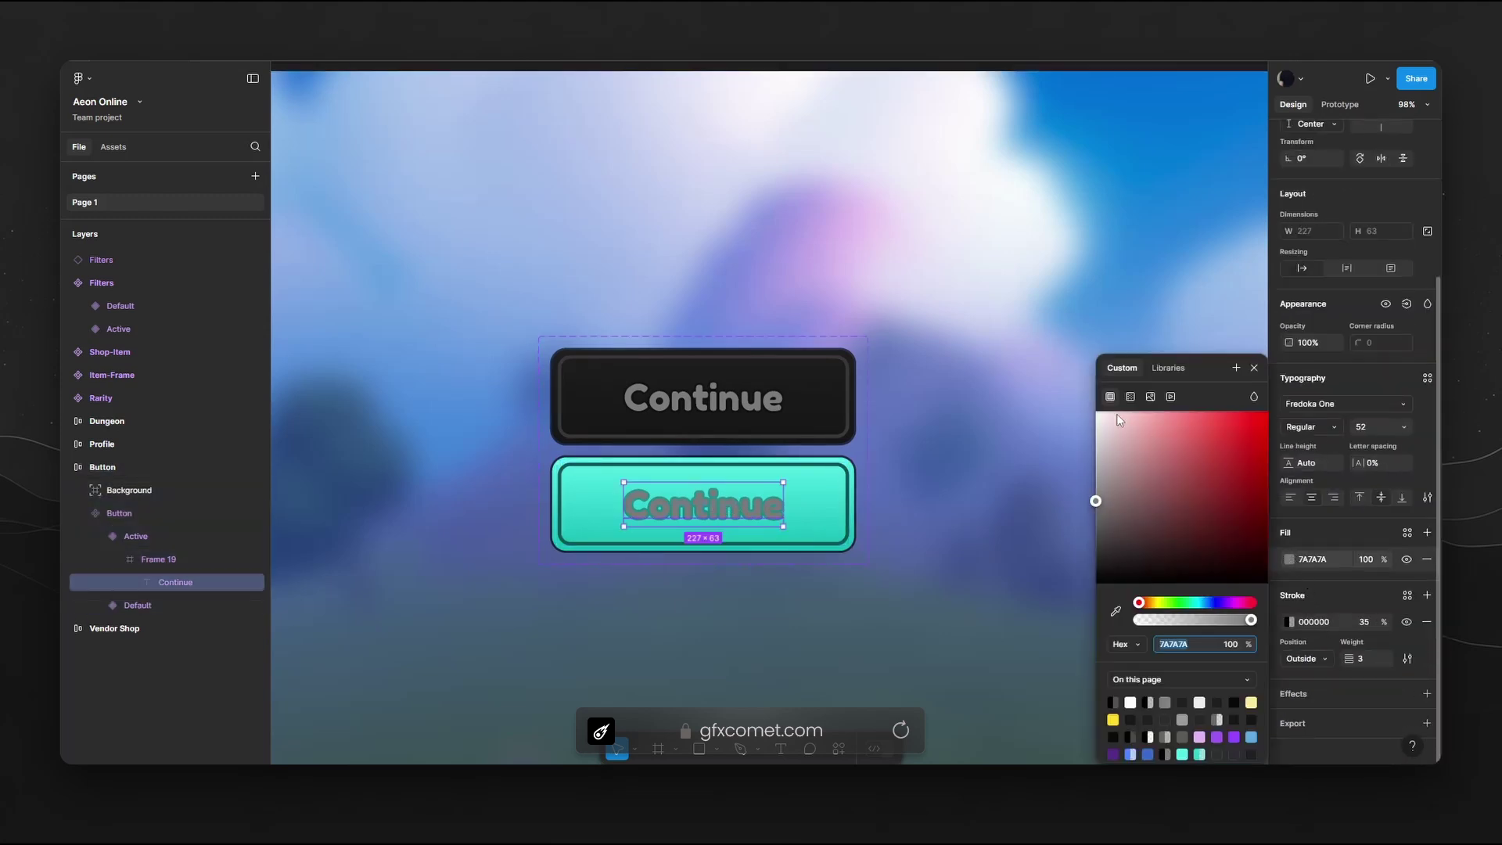
left_click_drag(1110, 423, 1095, 410)
scroll(1001, 526, "down", 2)
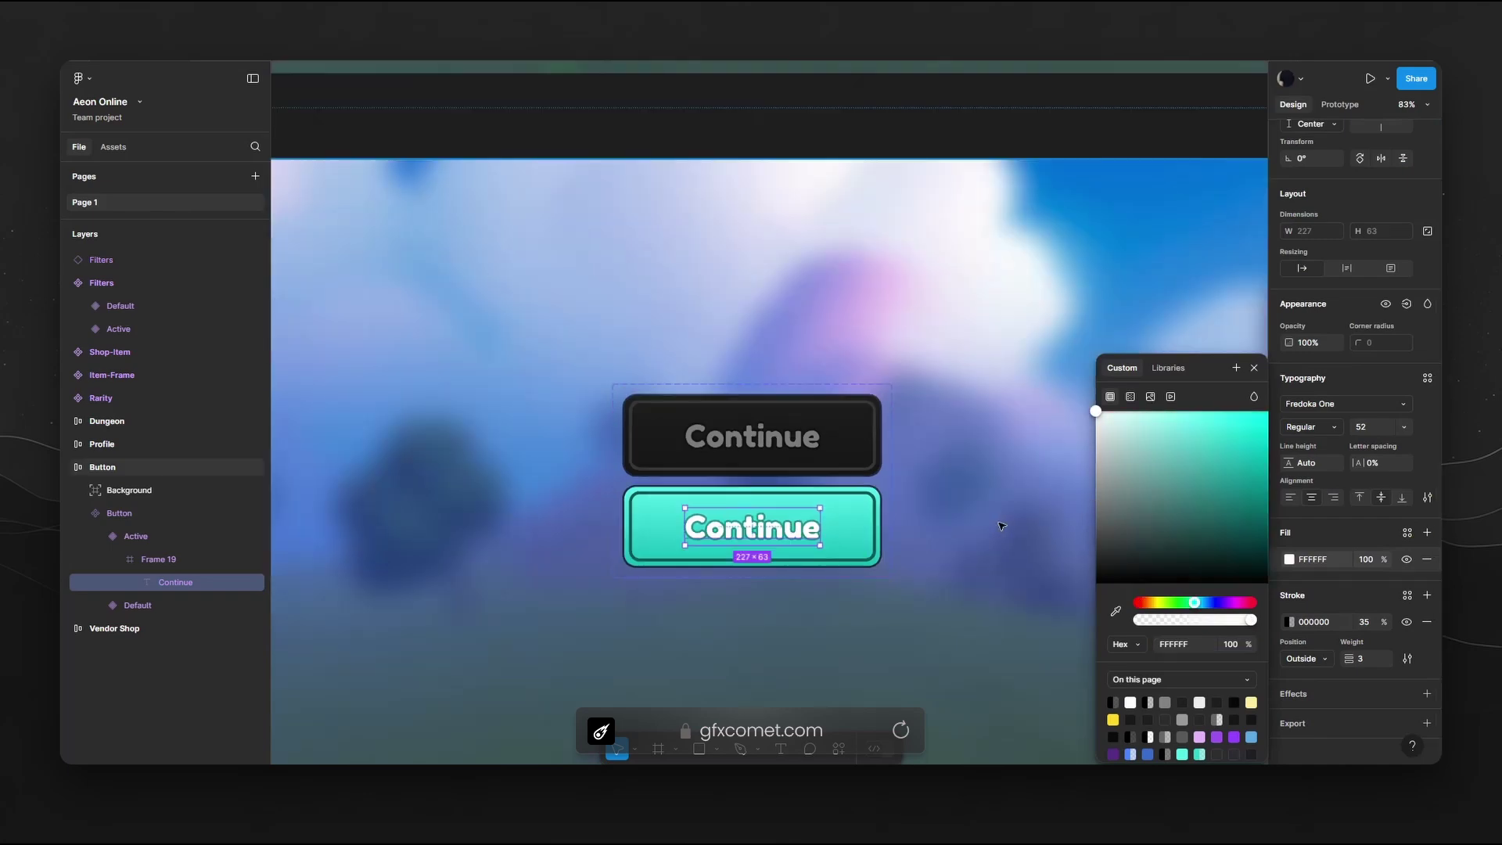
Compare the appearance of the Default and Active variants within the Button frame
left_click(986, 616)
left_click_drag(934, 524, 887, 423)
left_click(814, 406)
mouse_move(704, 378)
left_mouse_down()
mouse_move(714, 449)
mouse_move(712, 371)
mouse_move(712, 385)
left_mouse_up()
key("ctrl+z")
left_click_drag(929, 545, 868, 539)
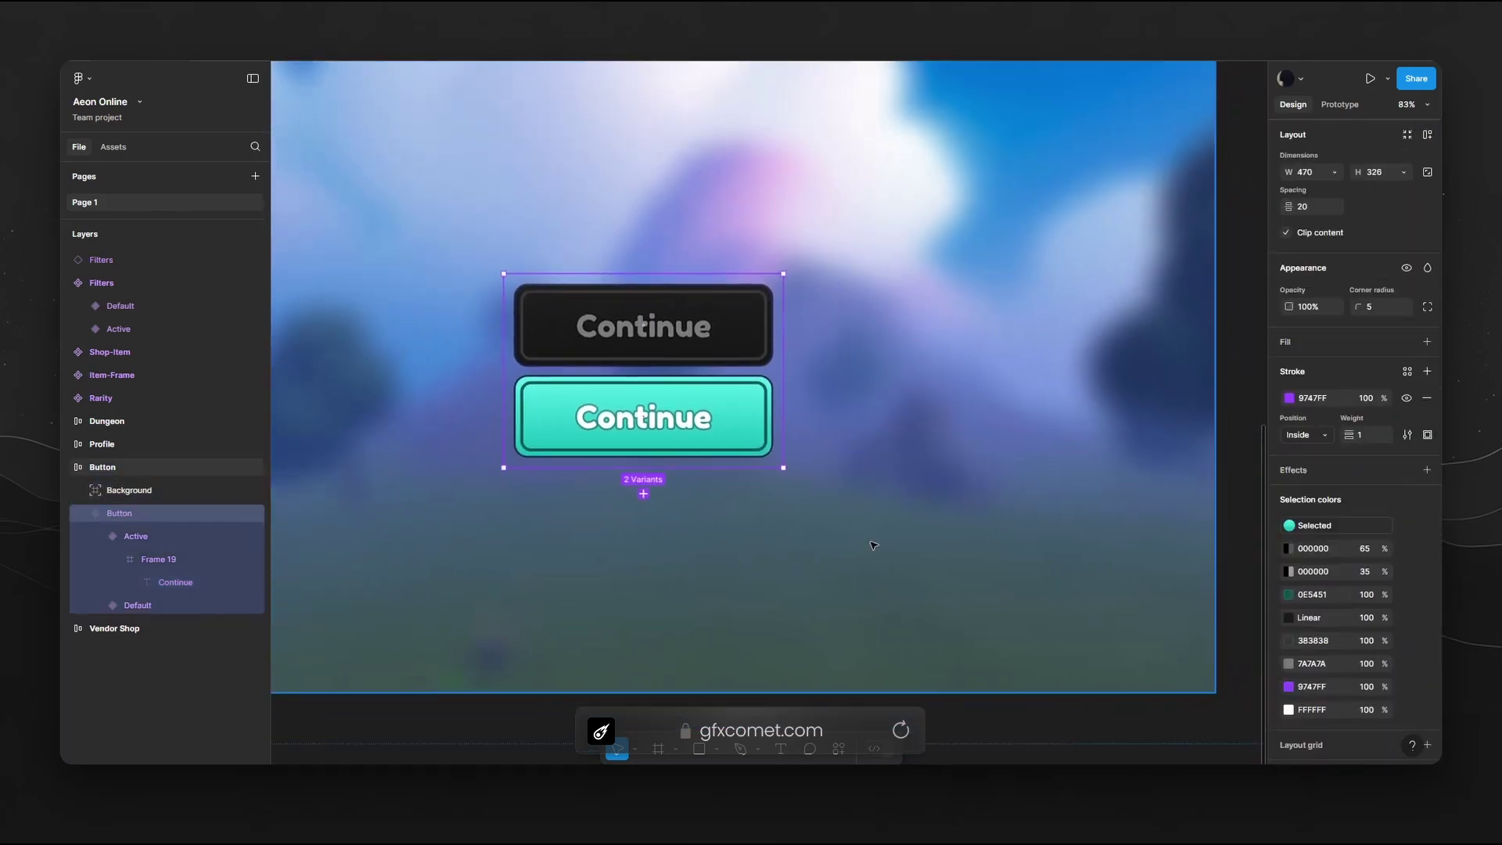
left_click(768, 496)
scroll(765, 493, "down", 5)
scroll(763, 507, "up", 4)
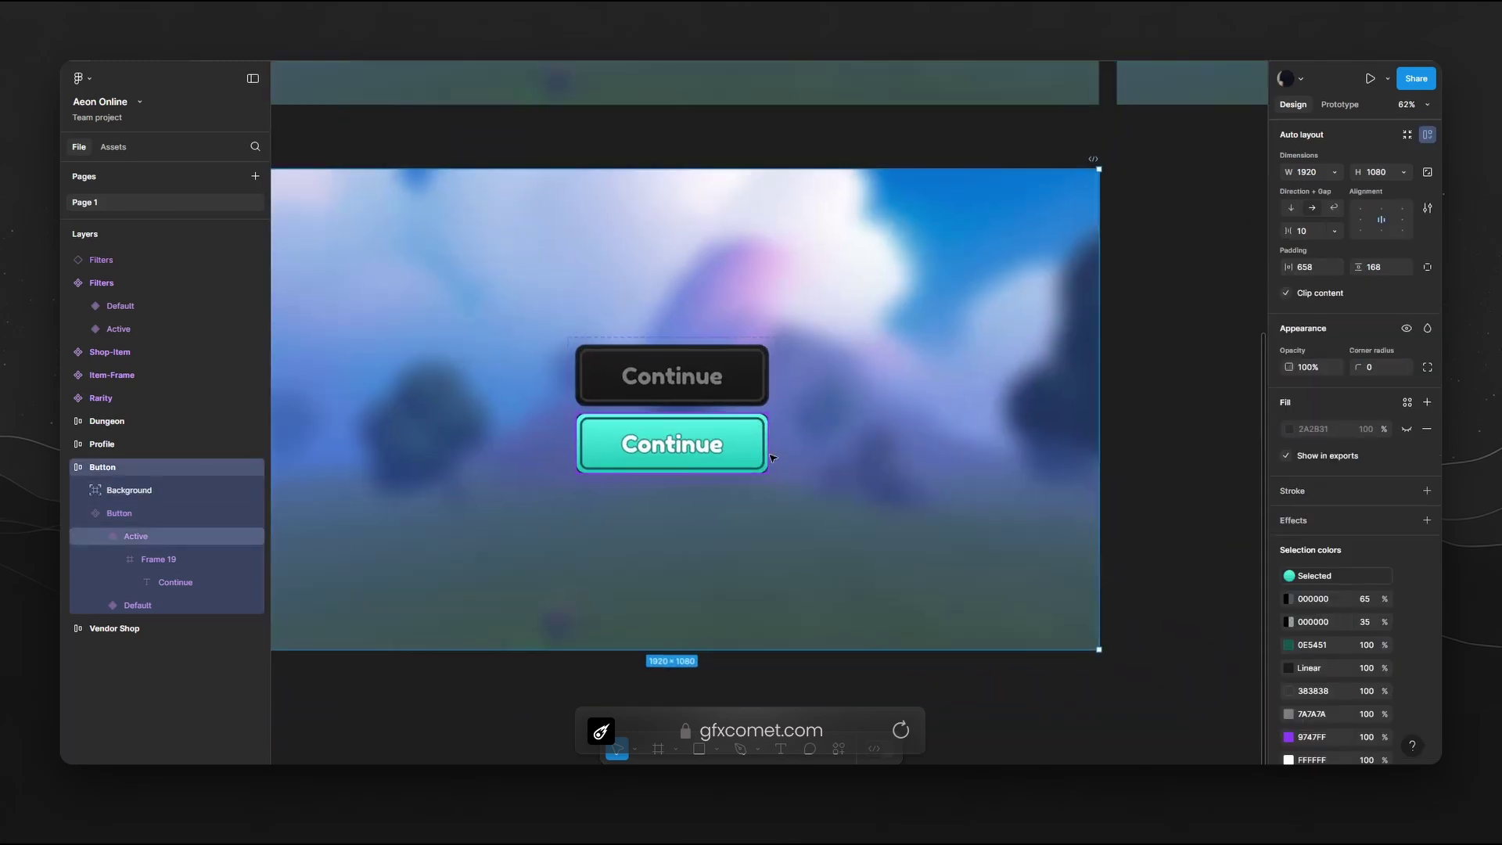
scroll(899, 501, "left", 2)
scroll(900, 501, "up", 1)
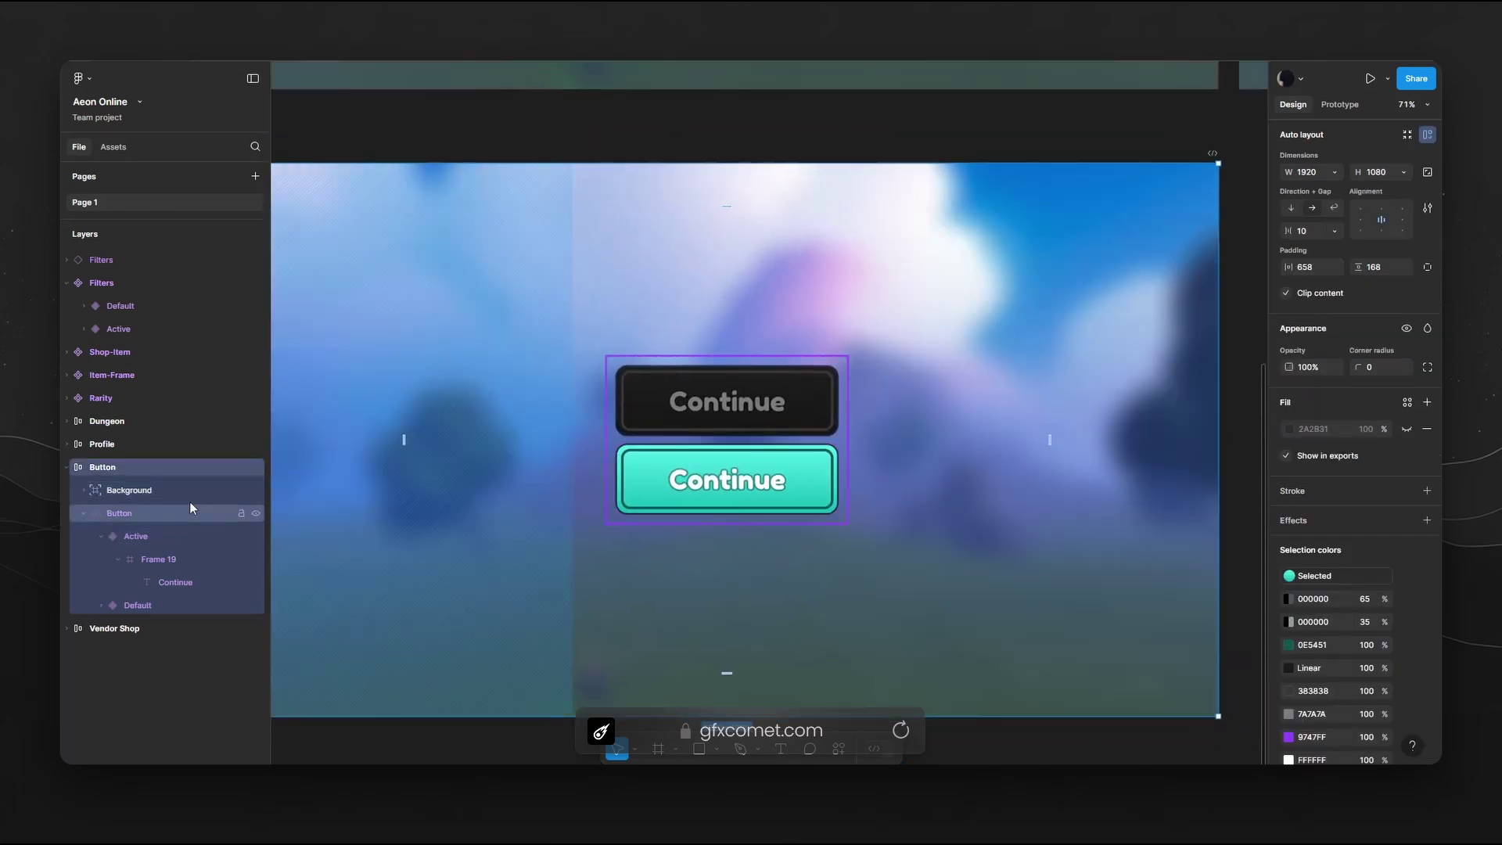
Place an instance of the Active button variant above the component set at about X 730, Y 223
left_click(157, 512)
left_click(831, 555)
left_click(84, 513)
left_click(130, 538)
left_click(99, 536)
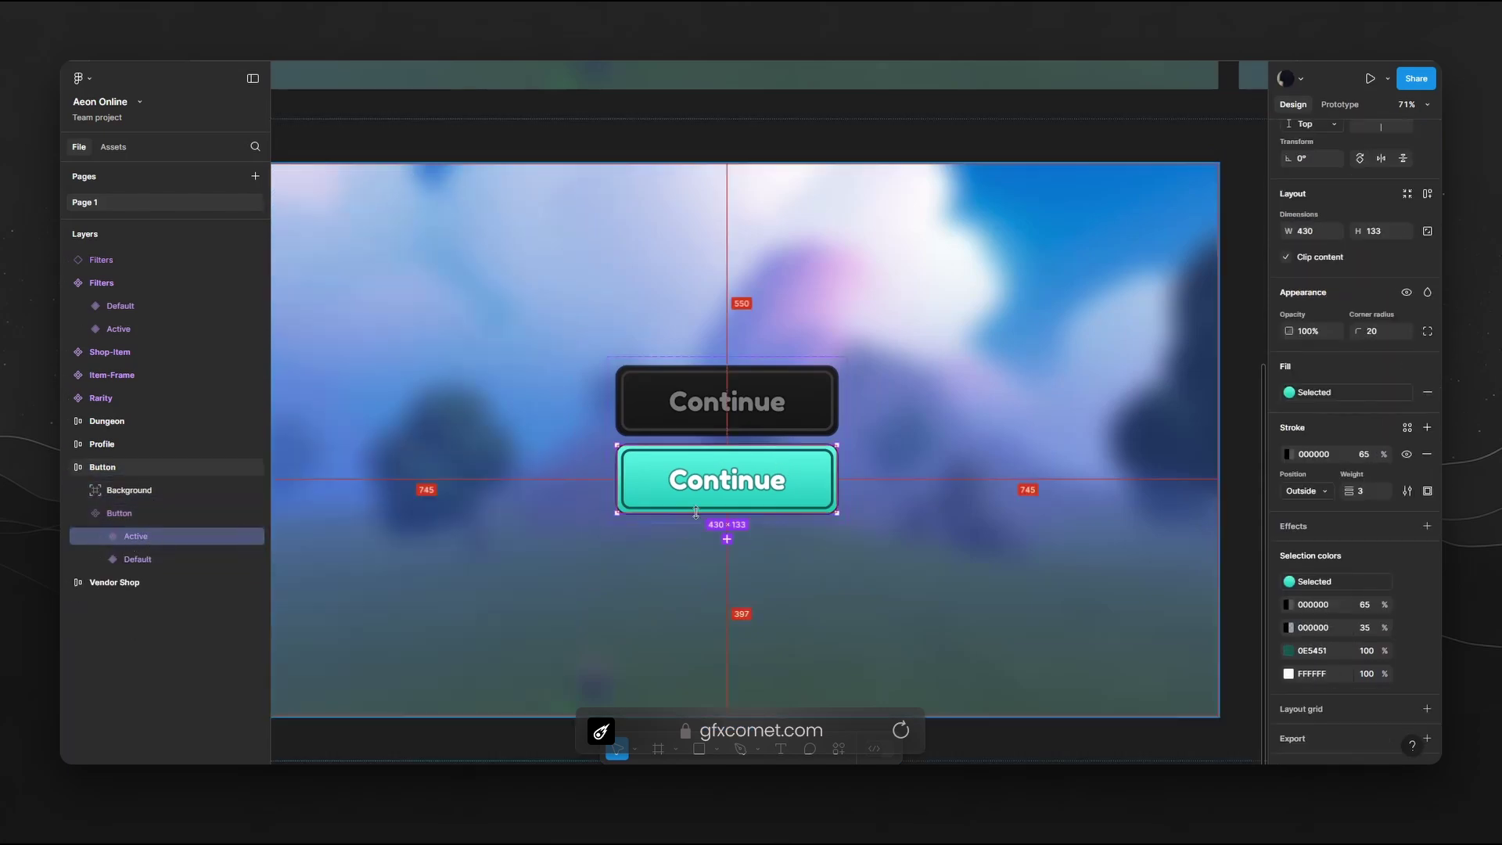
left_click_drag(721, 491, 625, 243)
scroll(972, 490, "up", 3)
Set the button instance's State to Default and move it to about X 965, Y 253
left_click(1392, 178)
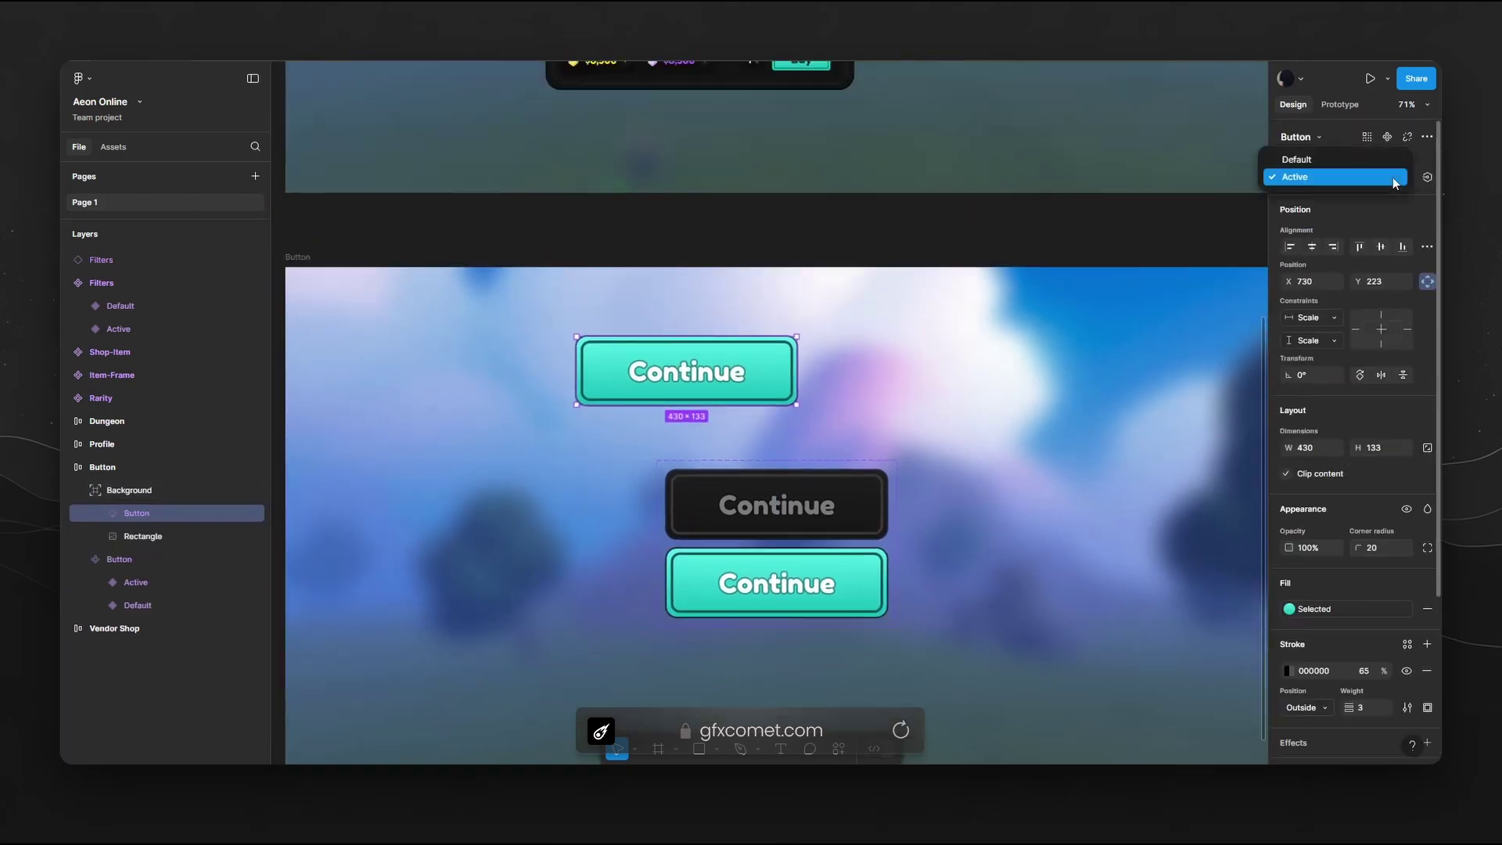
left_click(1392, 160)
left_click_drag(758, 392, 864, 390)
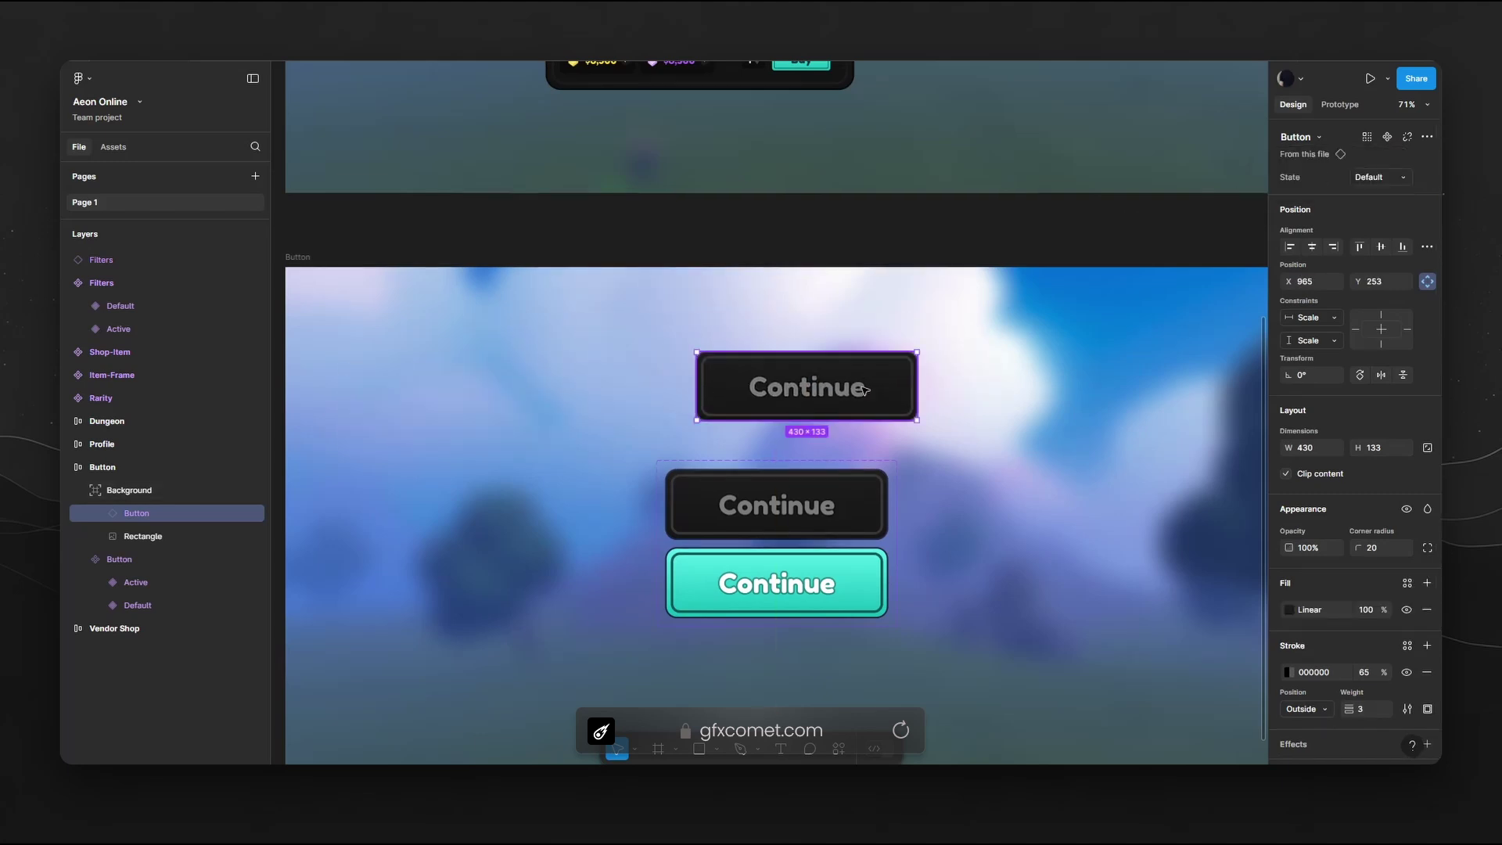
Move the Button component set out of the Button frame onto the empty canvas beside it
left_click(800, 489)
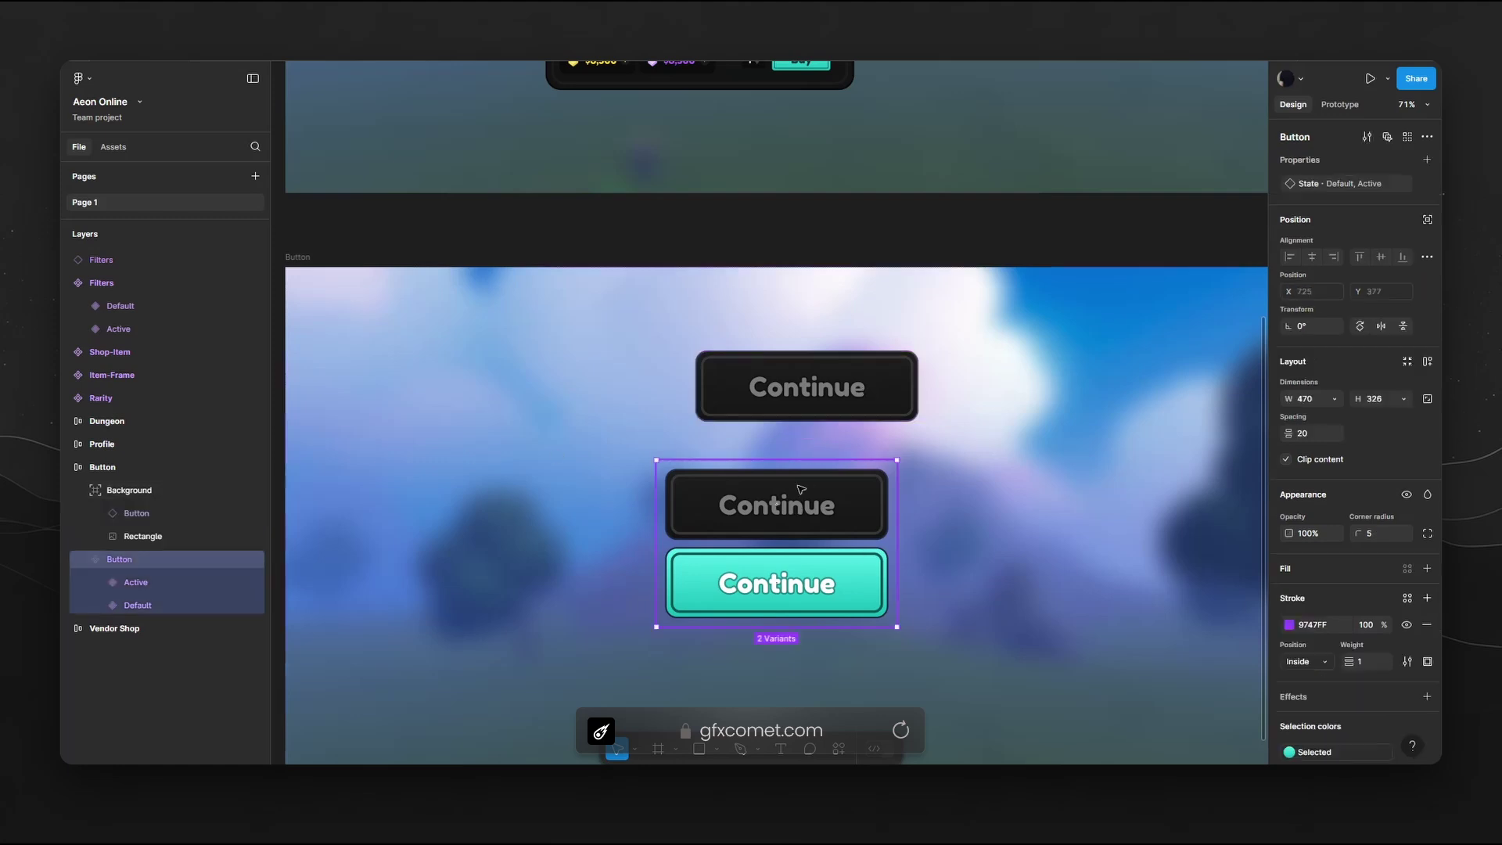
left_click(82, 559)
scroll(537, 586, "down", 4)
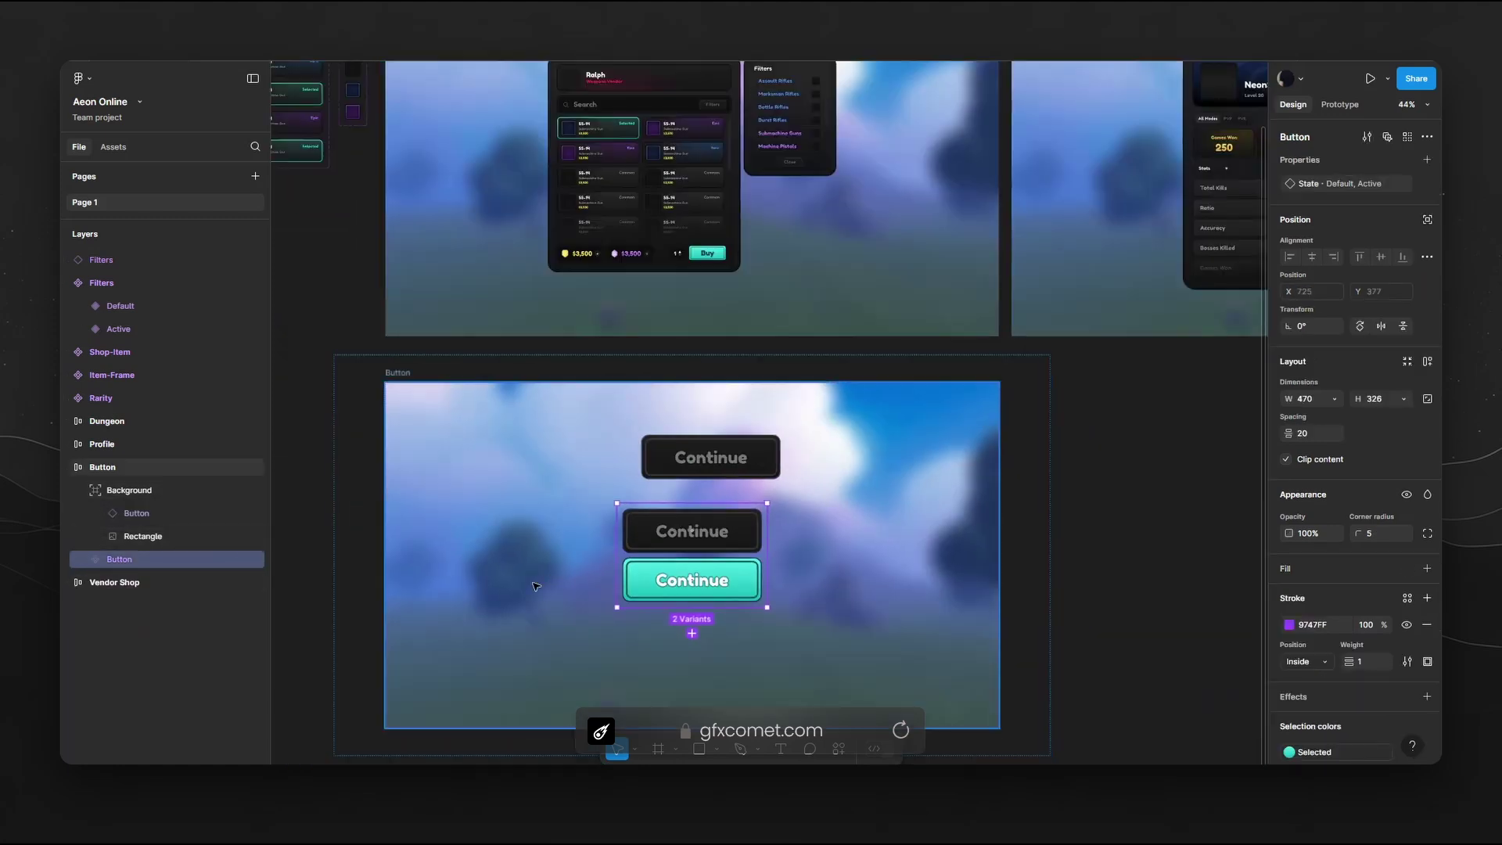
left_click_drag(537, 586, 775, 576)
left_click_drag(924, 510, 410, 408)
Take the button instance out of the Background group into the Button frame and bring it to the front
left_click(168, 490)
left_click(139, 535)
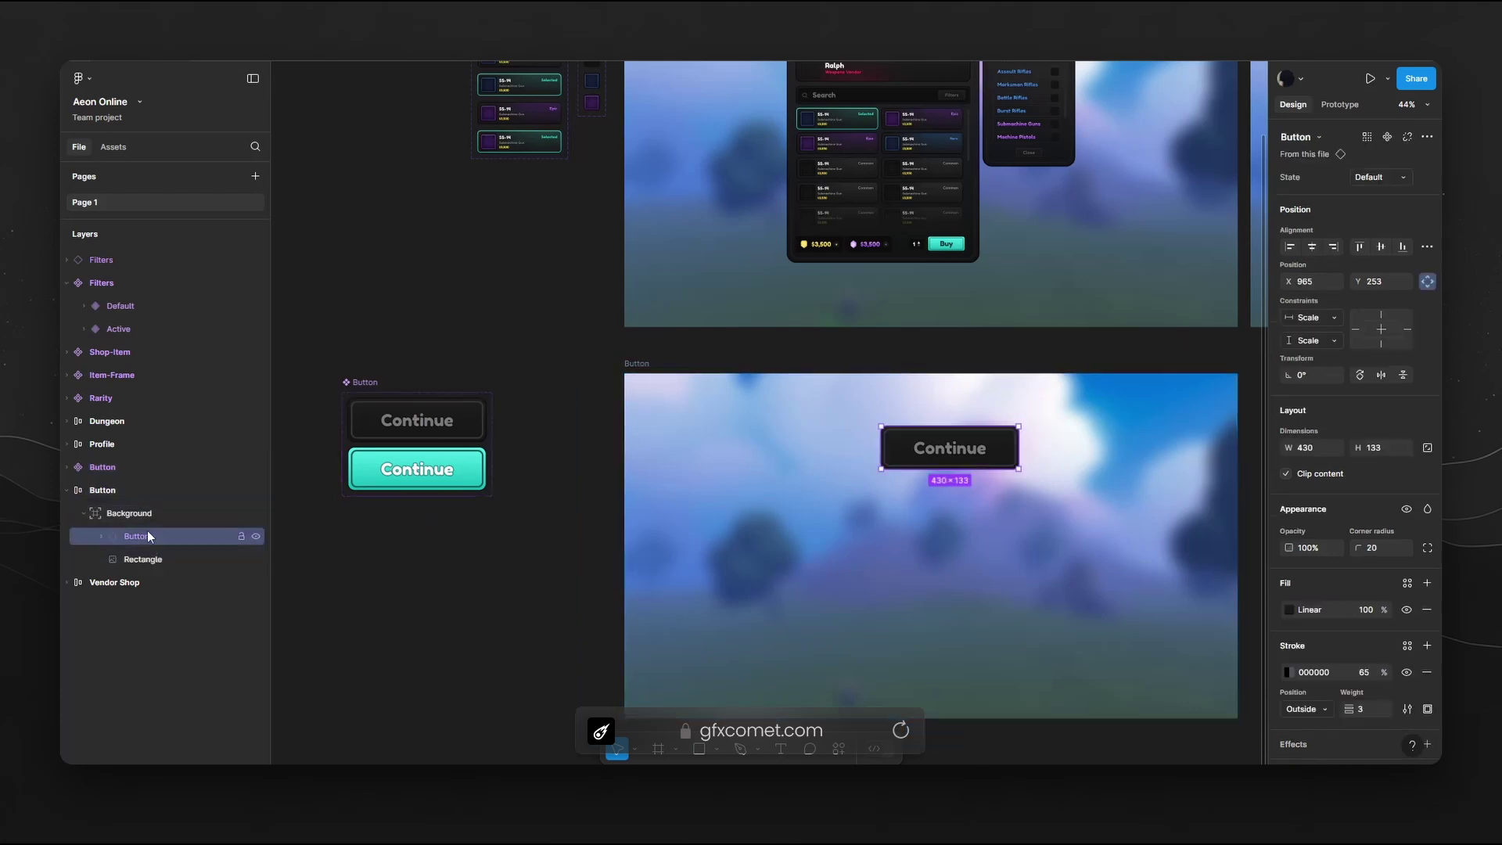
left_click_drag(147, 535, 81, 515)
left_click(82, 533)
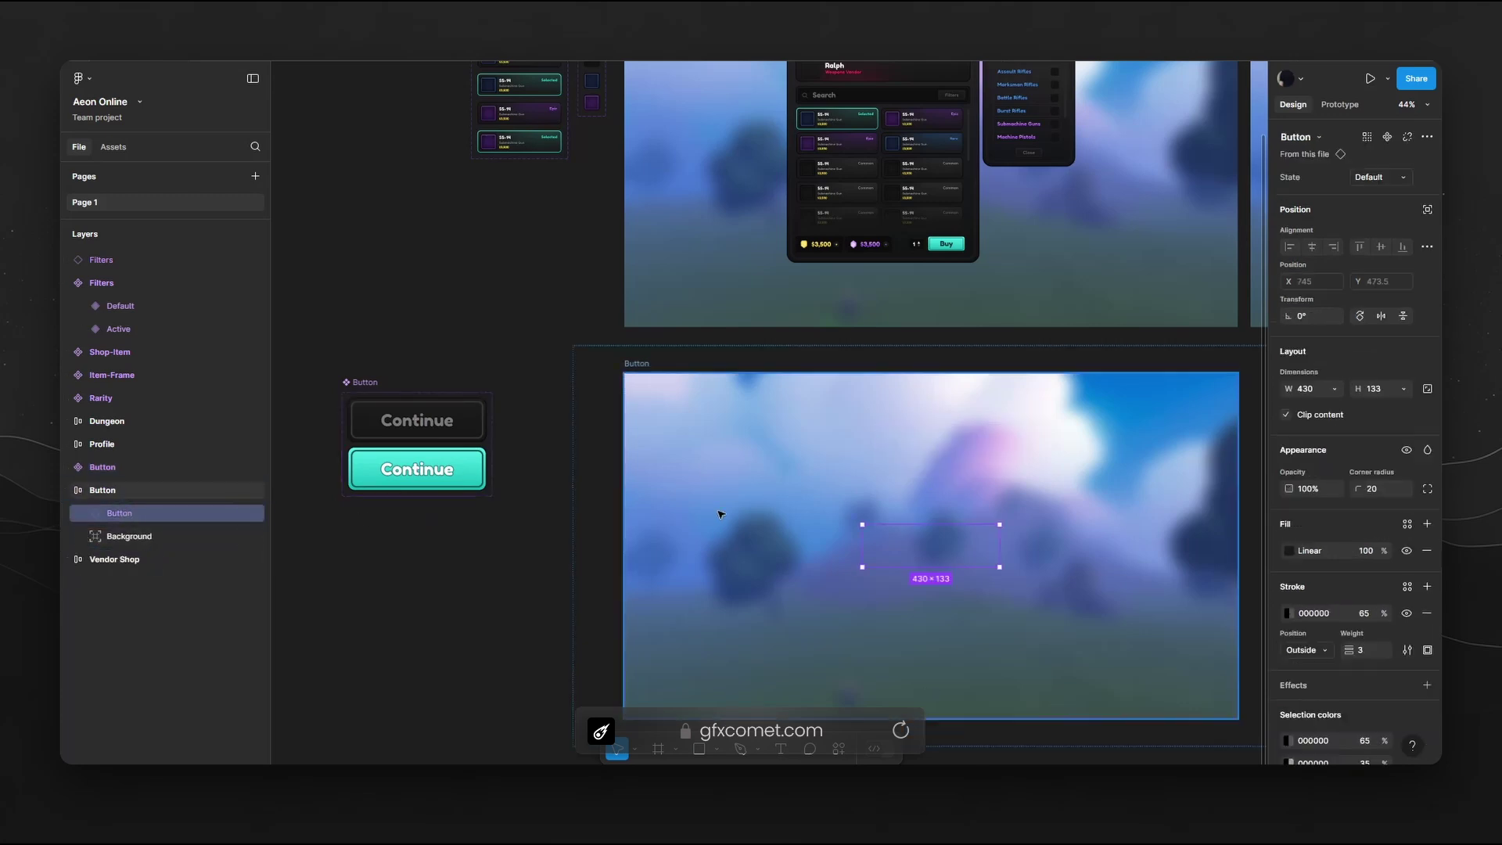
right_click(934, 546)
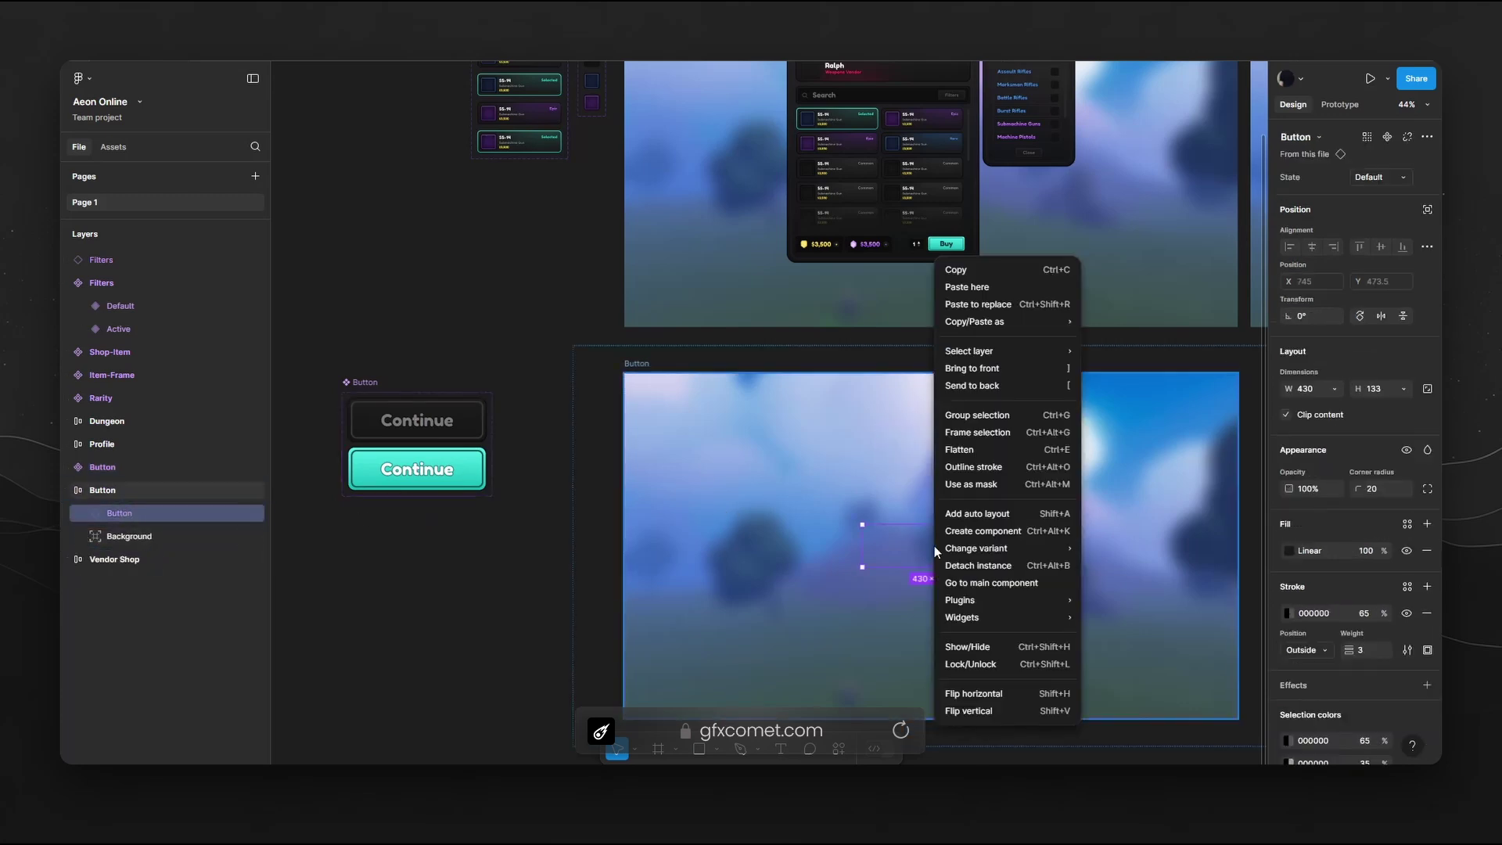
left_click(1034, 368)
left_click_drag(1029, 542, 1010, 437)
left_click(1039, 675)
scroll(962, 439, "up", 5)
Switch the centered button instance's State to Active and back to Default
left_click(753, 412)
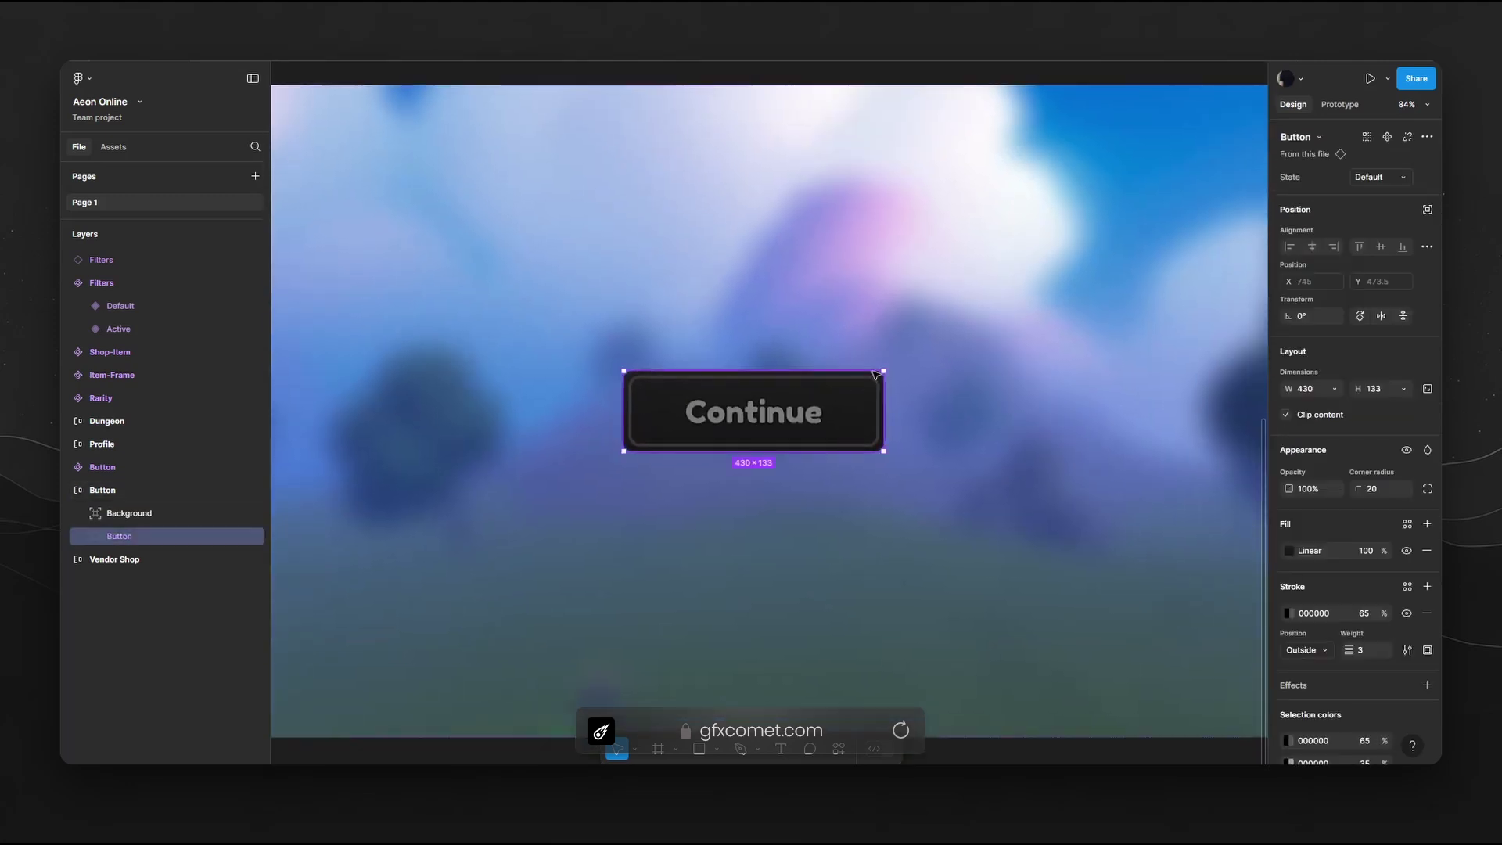
left_click(1382, 180)
left_click(1376, 195)
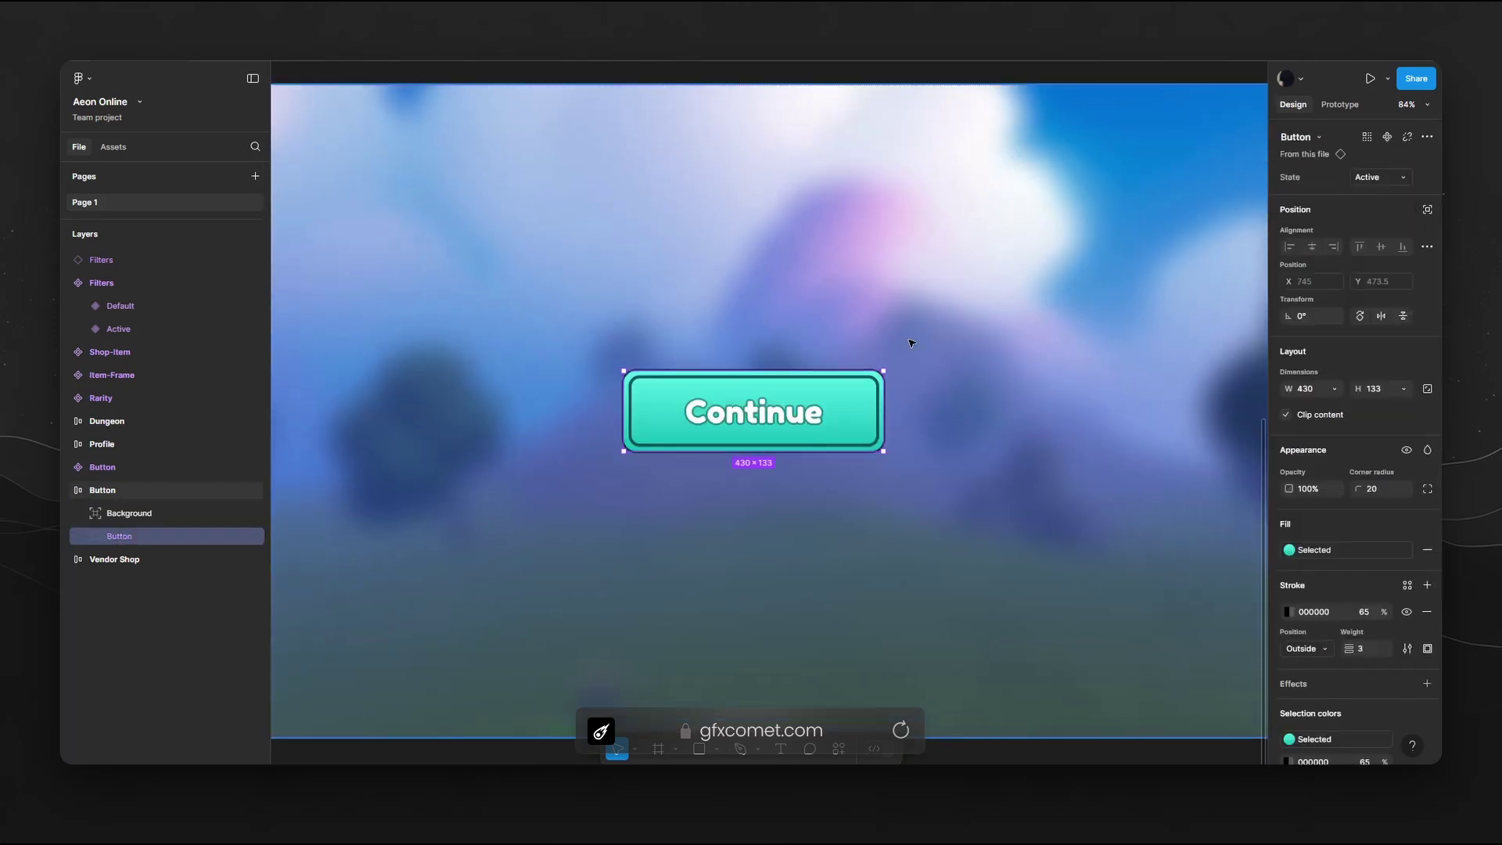
left_click(1385, 178)
left_click(1373, 164)
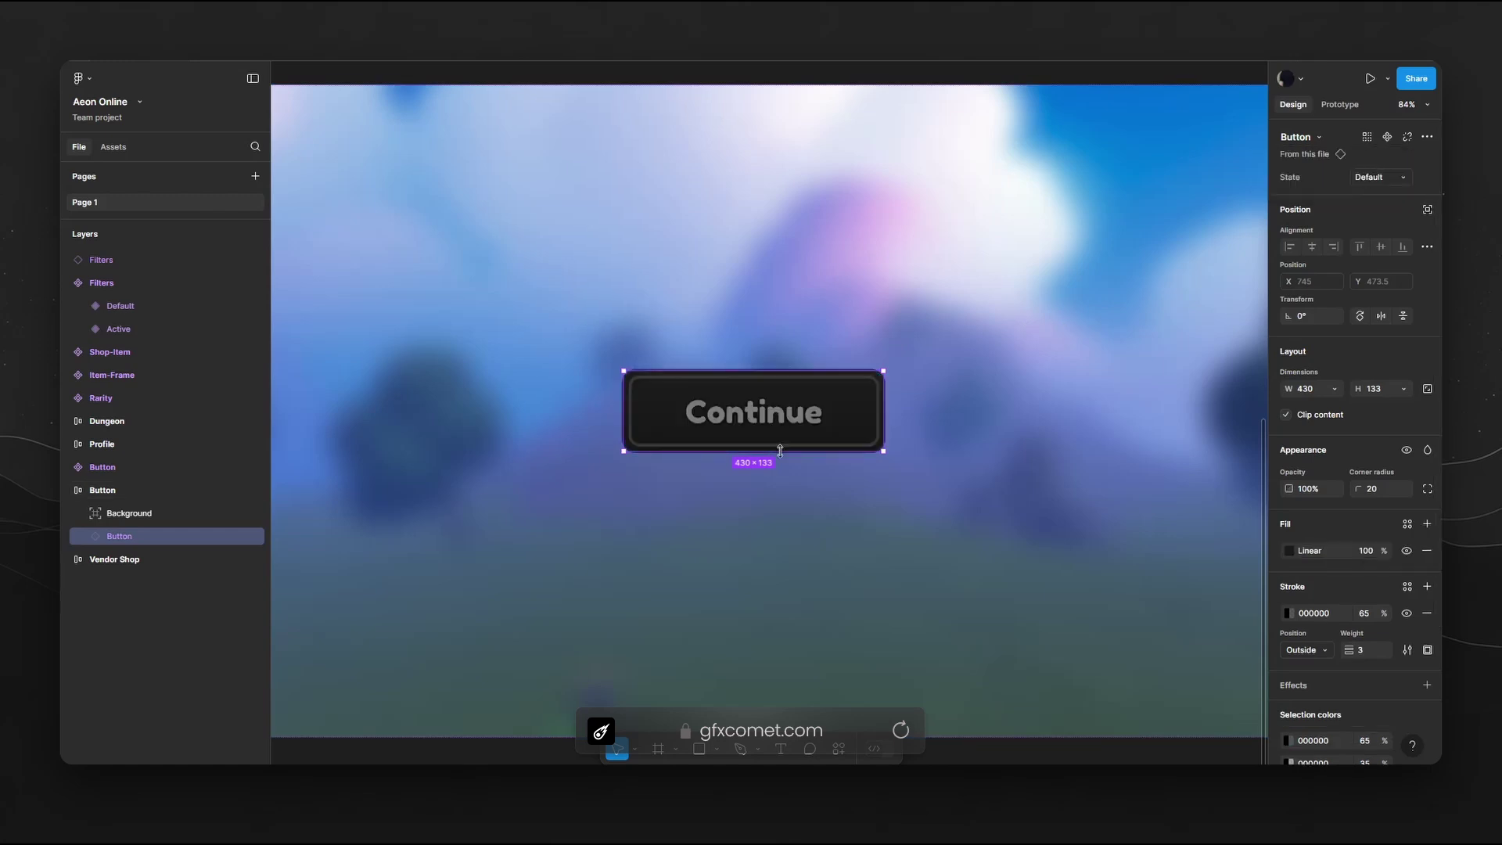
Duplicate the Continue button instance within the Button frame and set the duplicate's State to Active
key("ctrl+d")
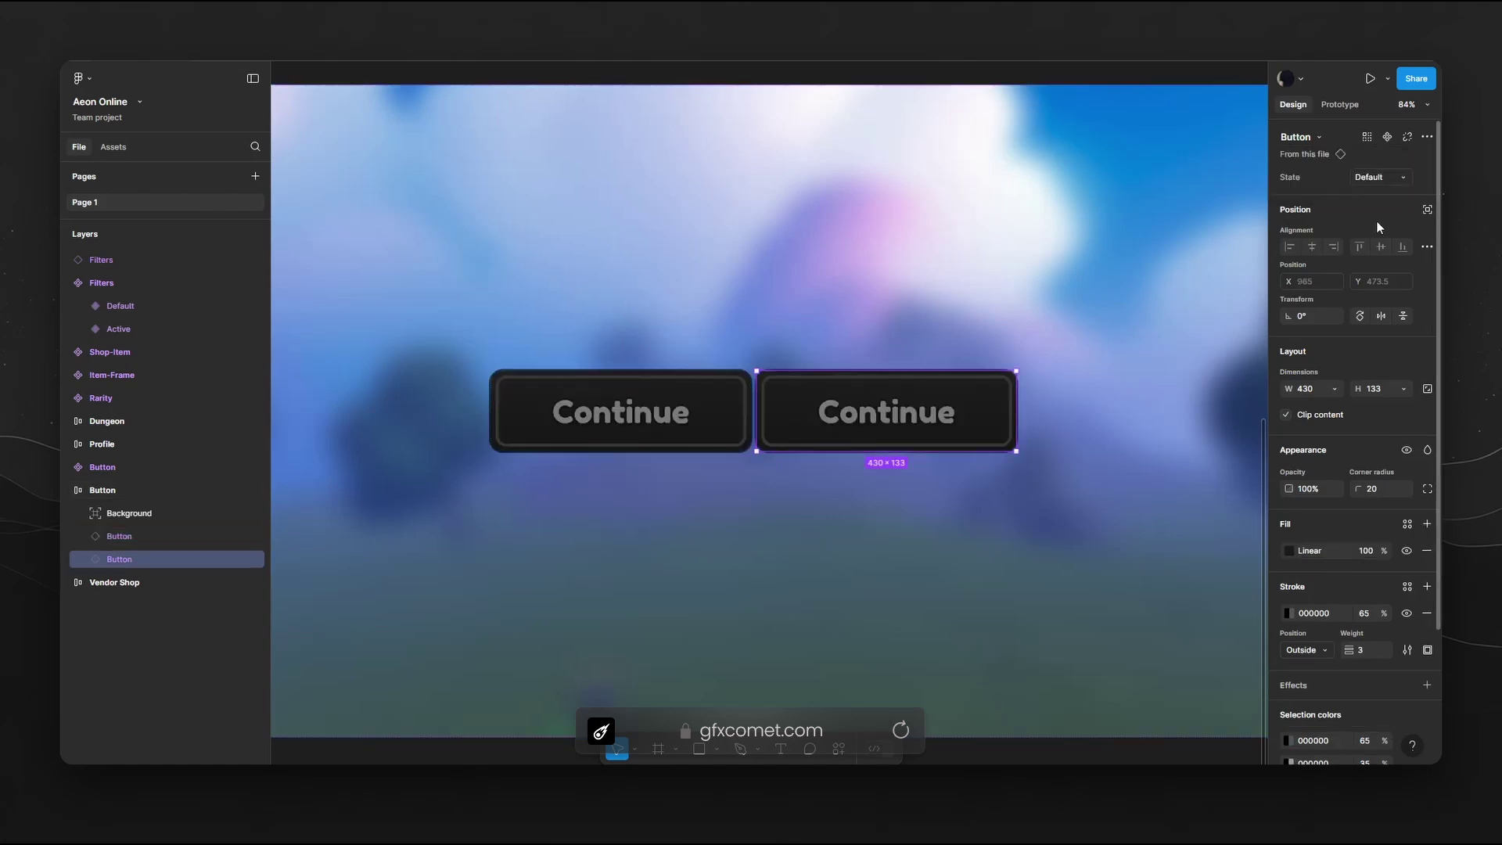
left_click(1382, 179)
left_click(1326, 200)
left_click(892, 336)
left_click_drag(1009, 383, 954, 448)
left_click_drag(860, 655, 959, 603)
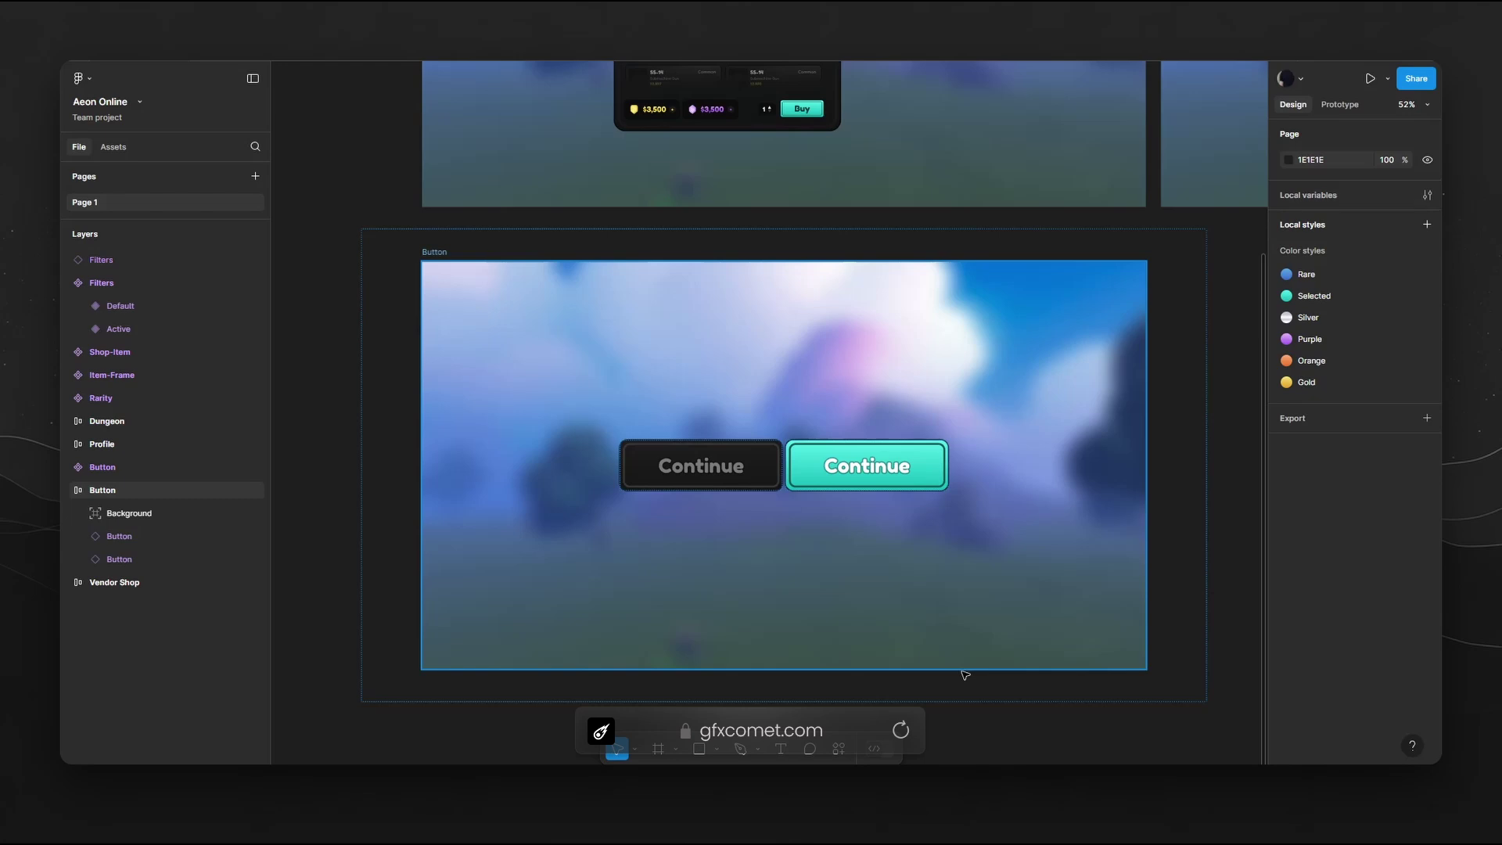
Try the variant properties of the vendor shop's first item, switching its State to Default and its Rarity to Epic
left_click_drag(865, 368, 888, 762)
scroll(621, 372, "up", 6)
left_click_drag(922, 391, 689, 473)
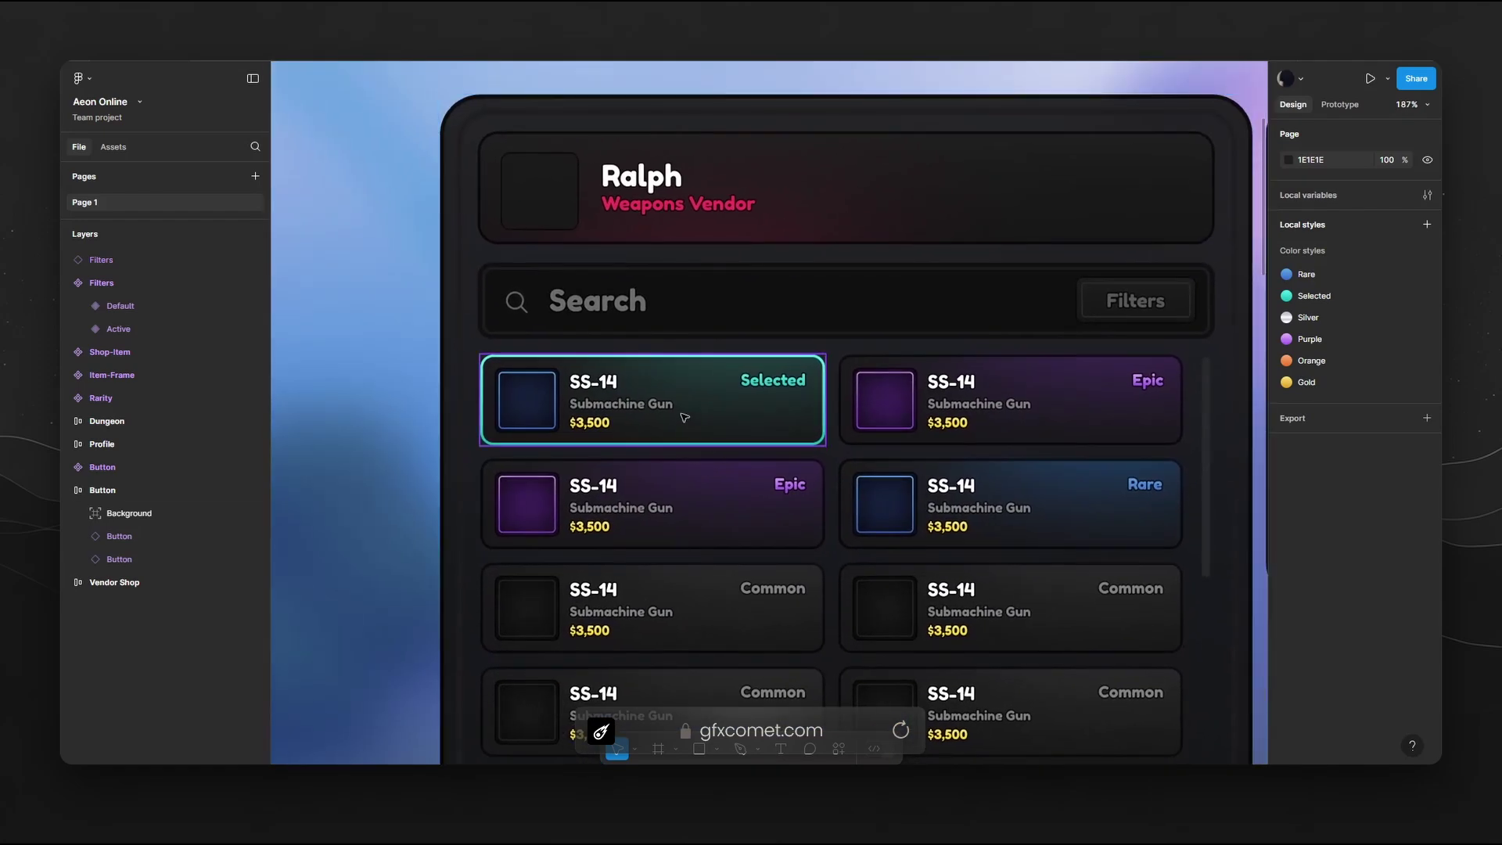
left_click(700, 391)
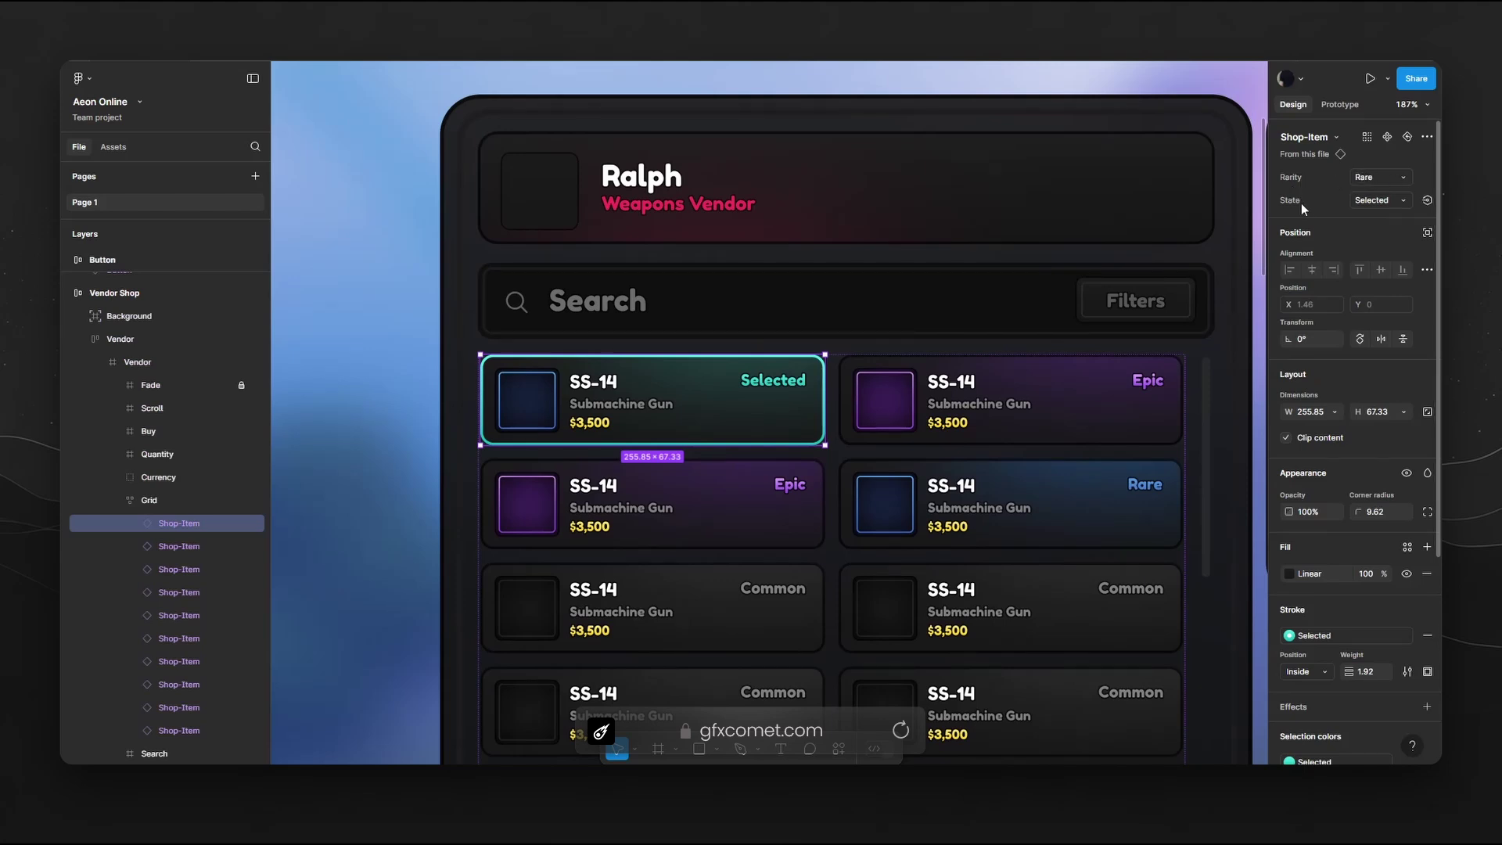
left_click(1376, 201)
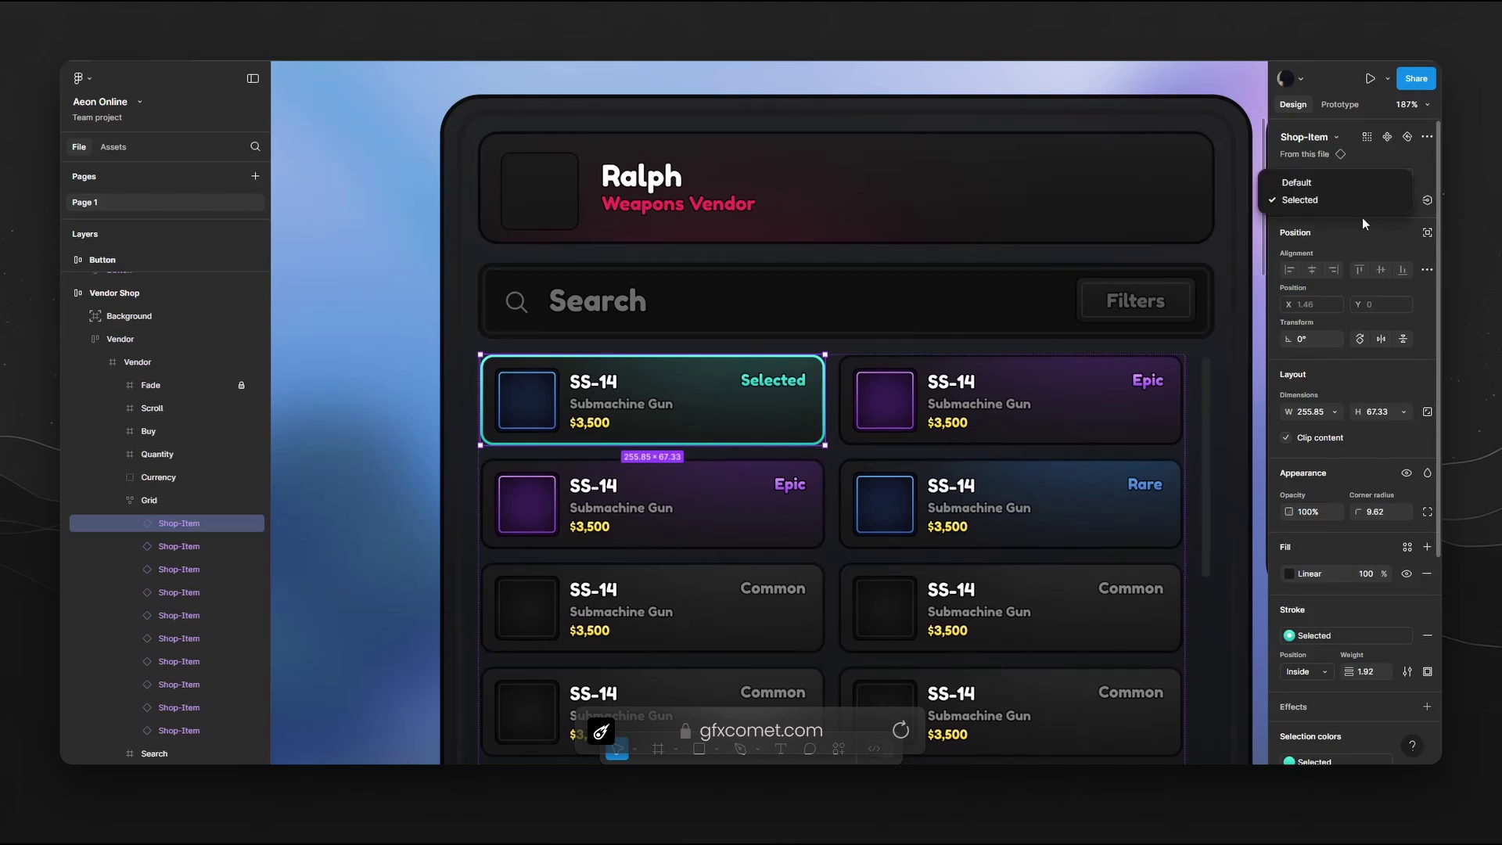
left_click(1320, 184)
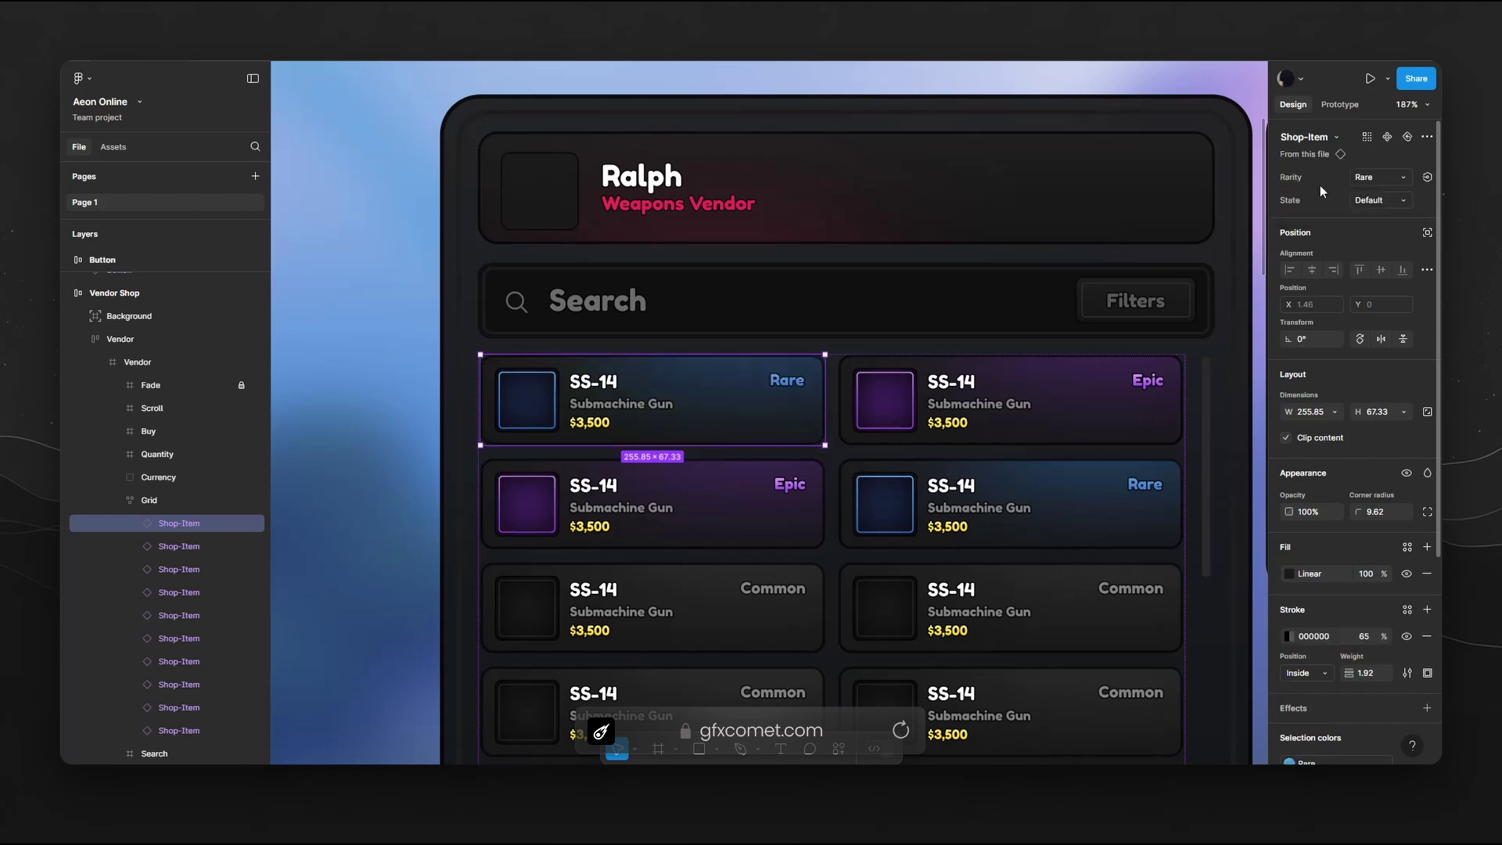
left_click(1377, 177)
left_click(1363, 196)
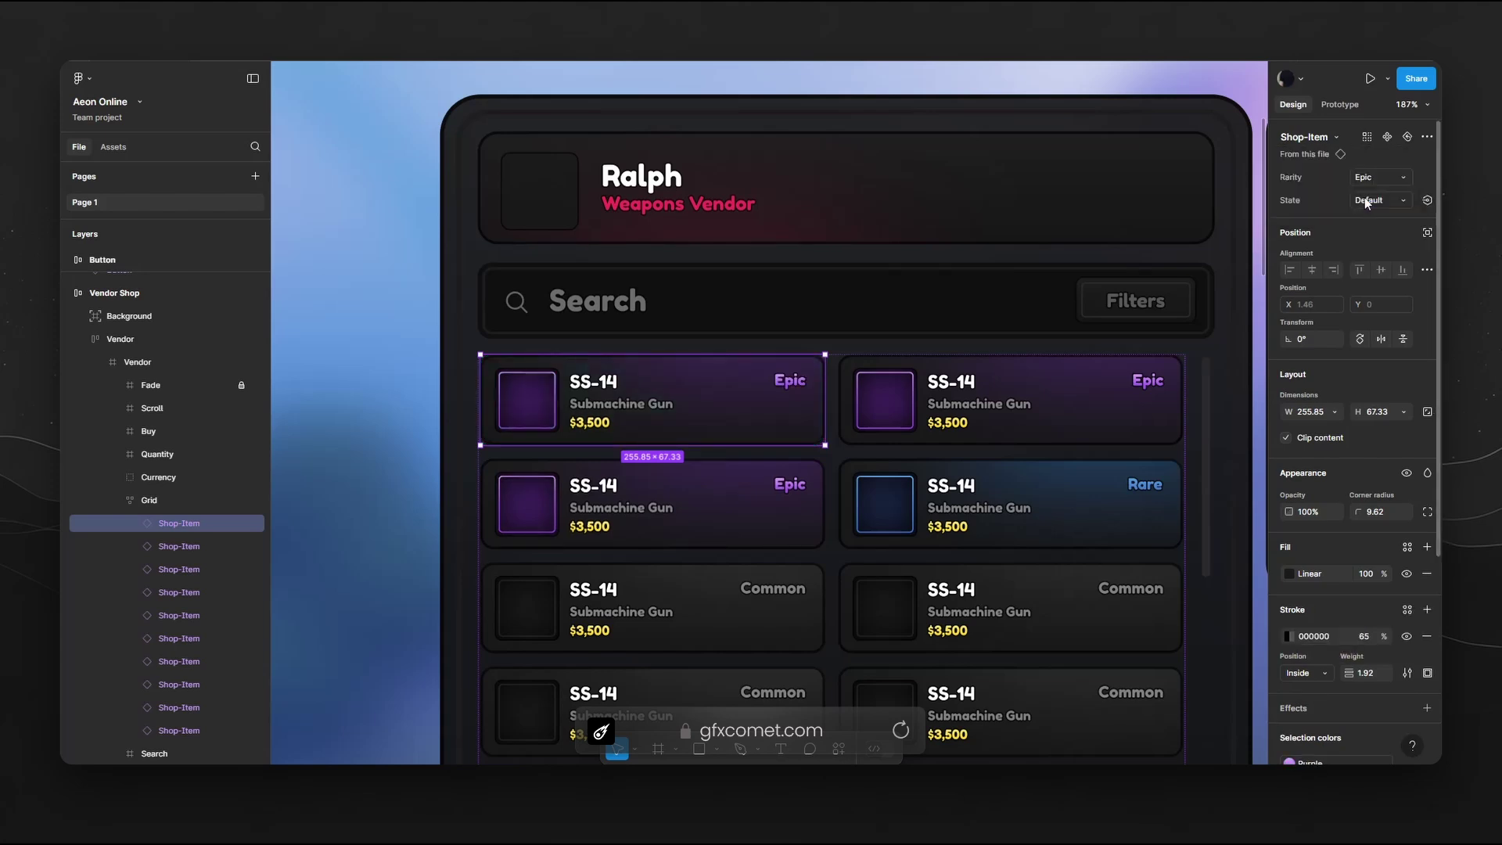
left_click(1378, 180)
left_click(1351, 149)
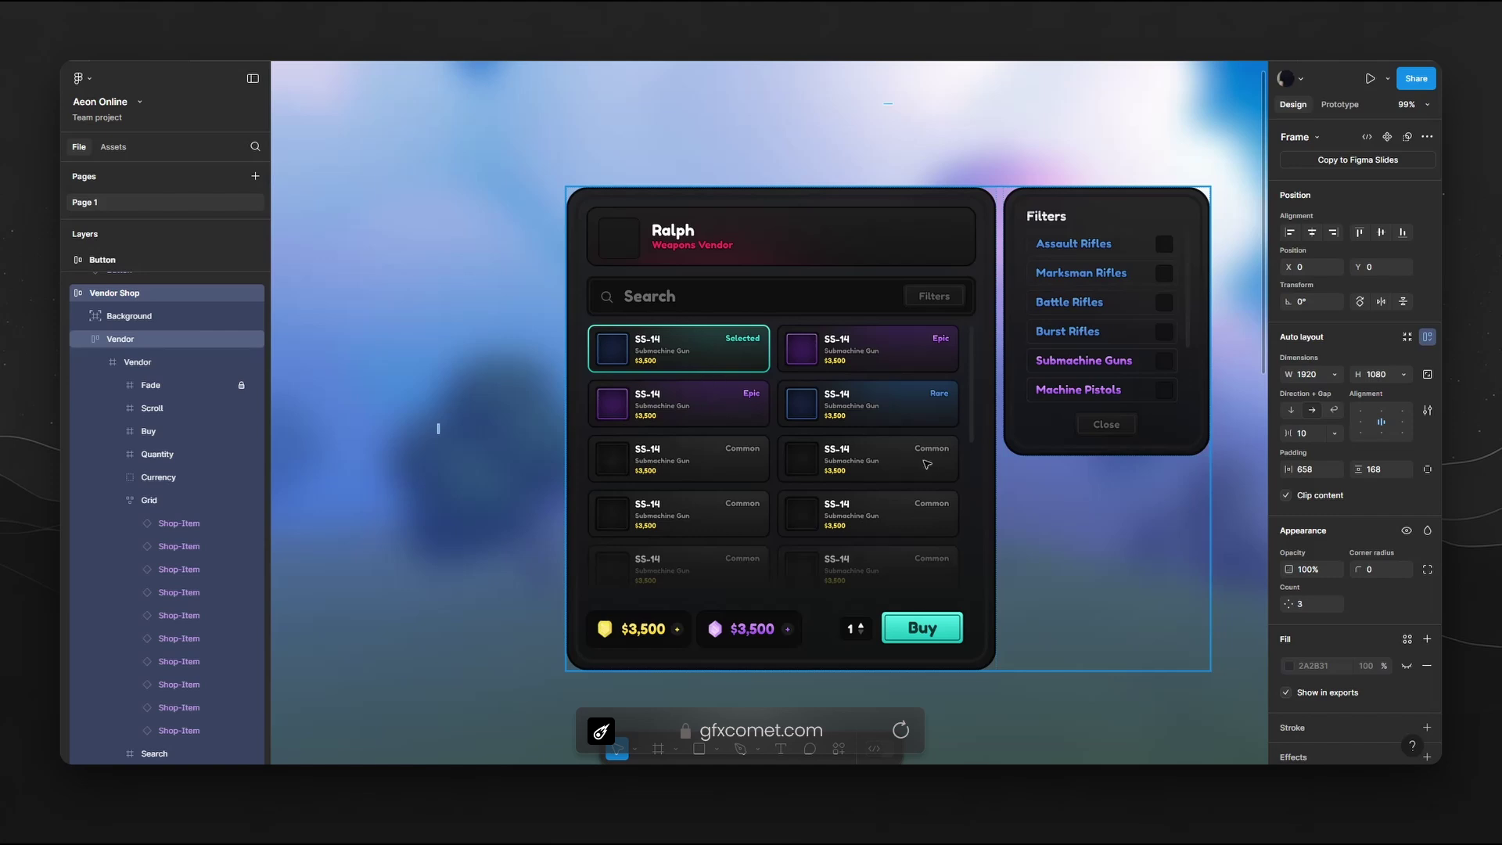
Examine the vendor shop and Filters panel in outline mode, then return to the normal view
left_click_drag(930, 463, 841, 441)
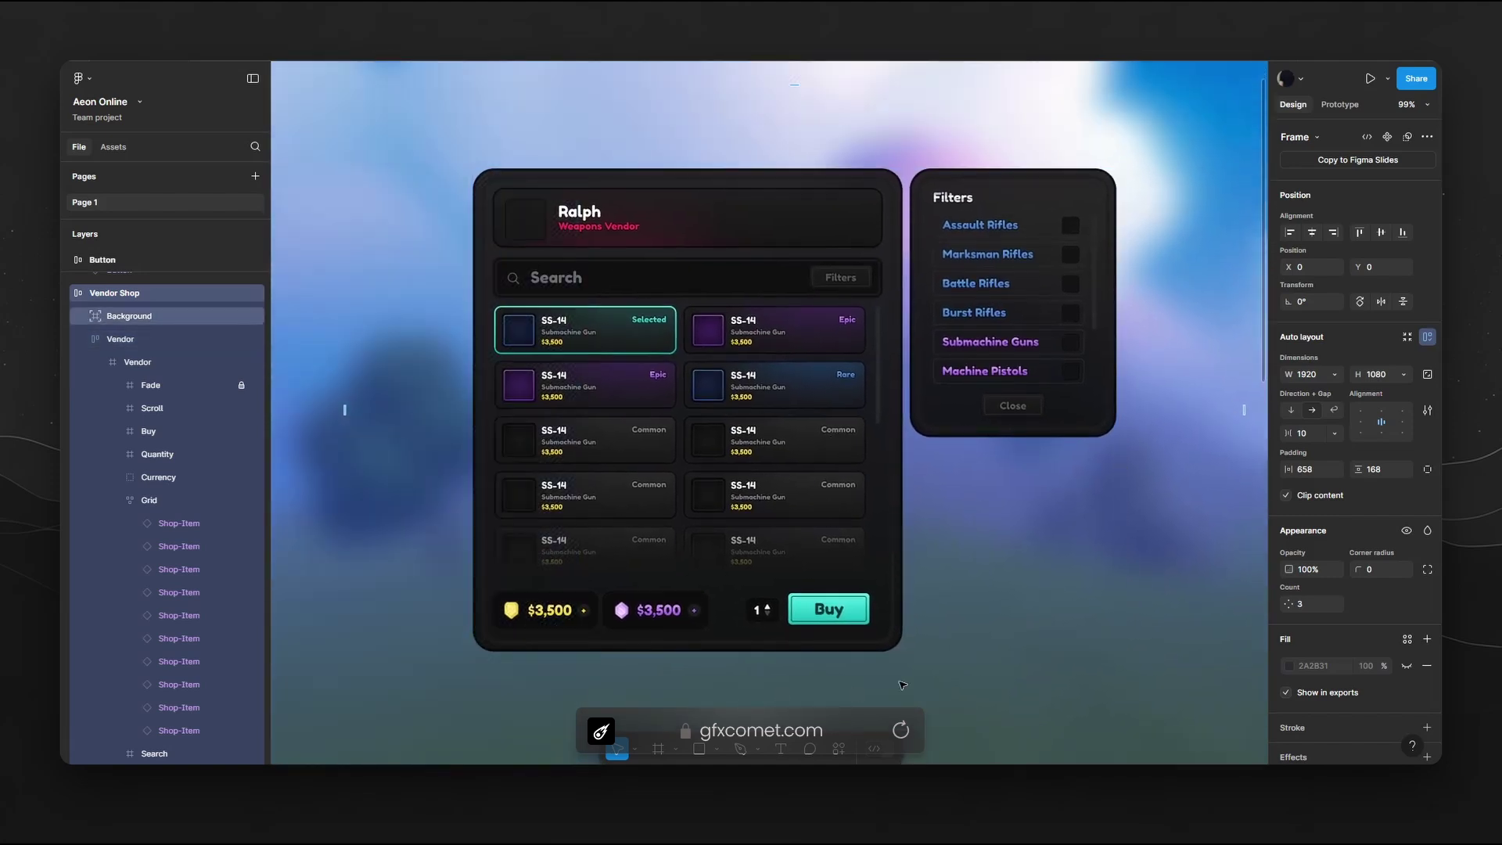
scroll(1065, 591, "right", 1)
left_click(976, 528)
key("shift+o")
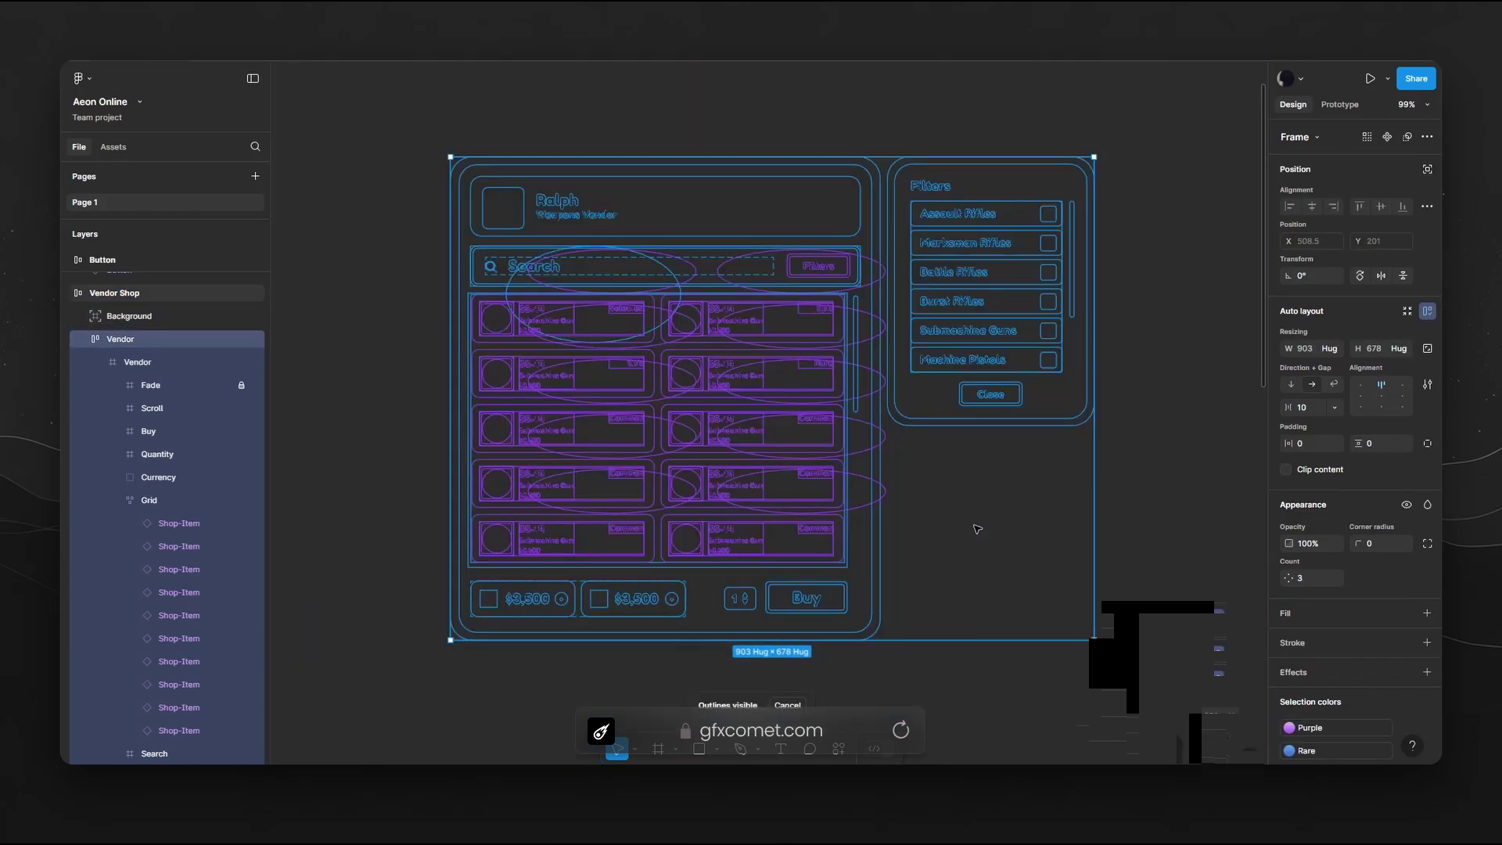
scroll(671, 372, "up", 3)
left_click_drag(788, 438, 982, 428)
scroll(845, 462, "up", 5)
left_click_drag(786, 580, 771, 214)
left_click_drag(870, 237, 242, 569)
scroll(617, 367, "up", 5)
scroll(617, 367, "right", 2)
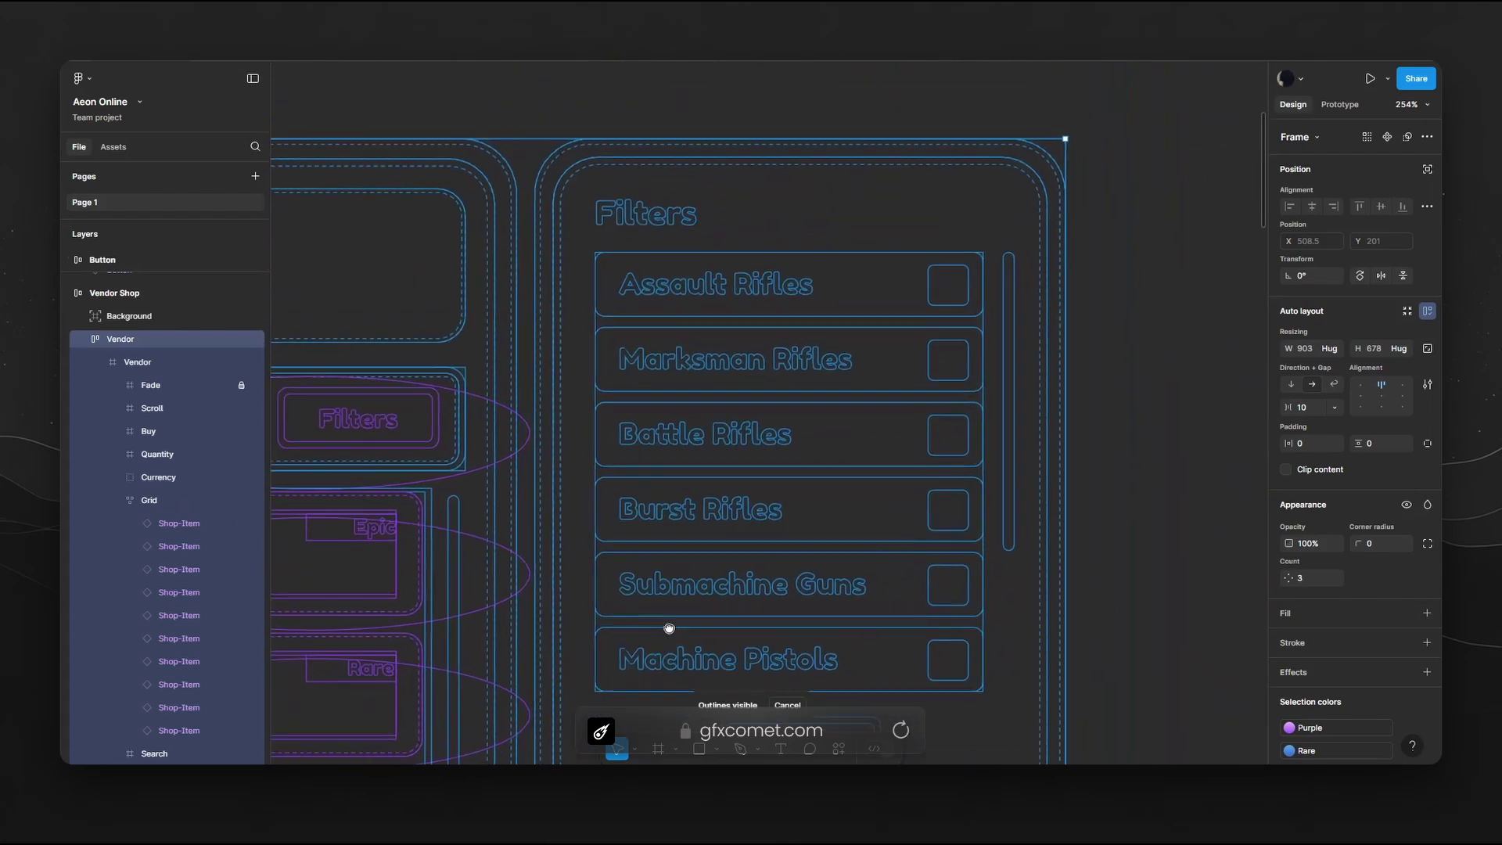
key("ctrl+y")
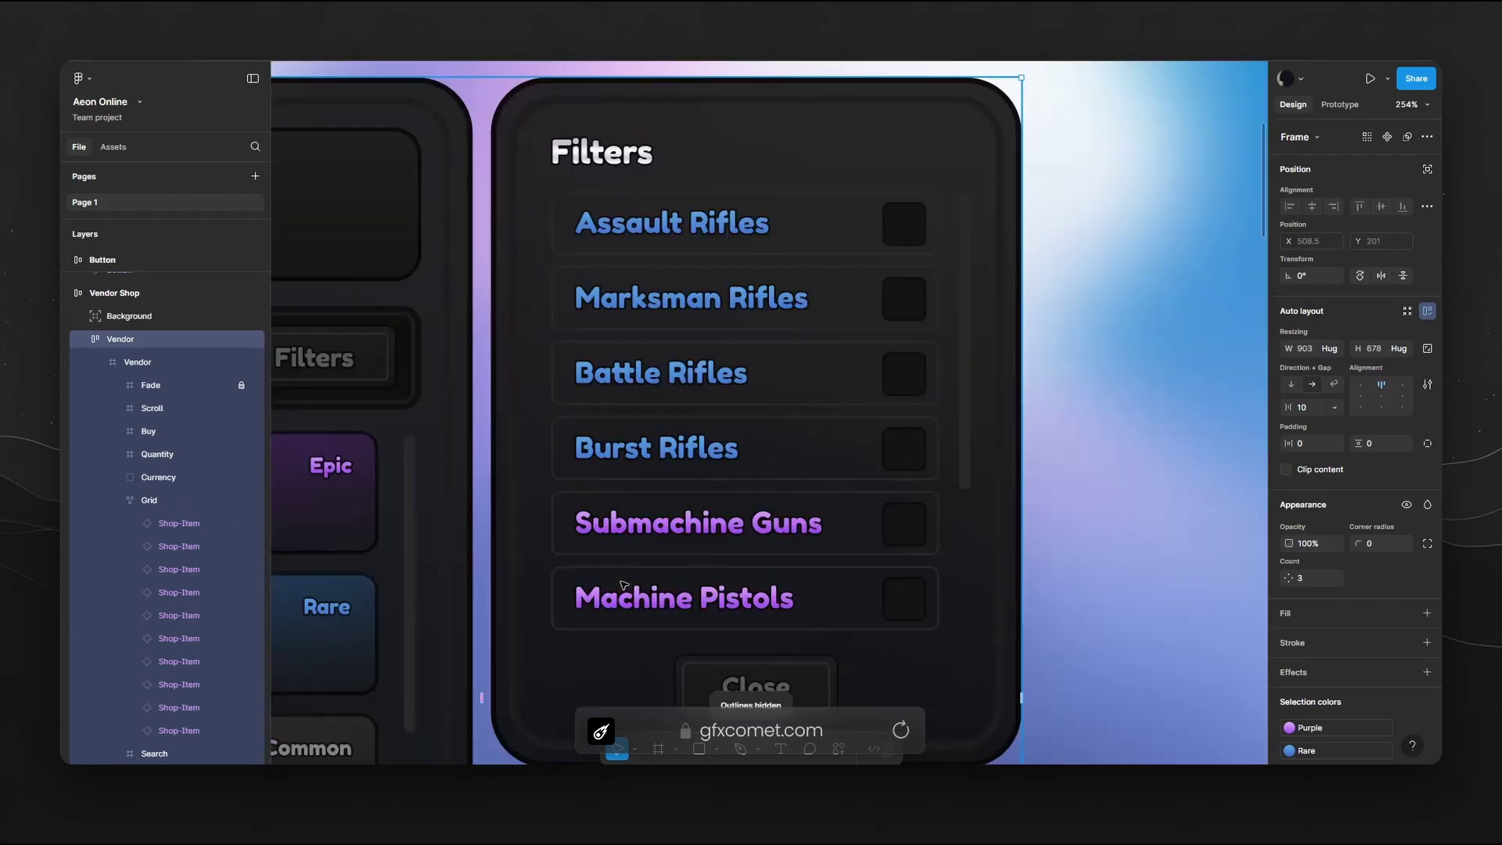
Examine the vendor shop's item cards, borders and price icons at high magnification, moving around the layout
left_click_drag(426, 529, 1036, 396)
scroll(757, 478, "up", 6)
left_click_drag(440, 564, 999, 258)
scroll(792, 402, "up", 4)
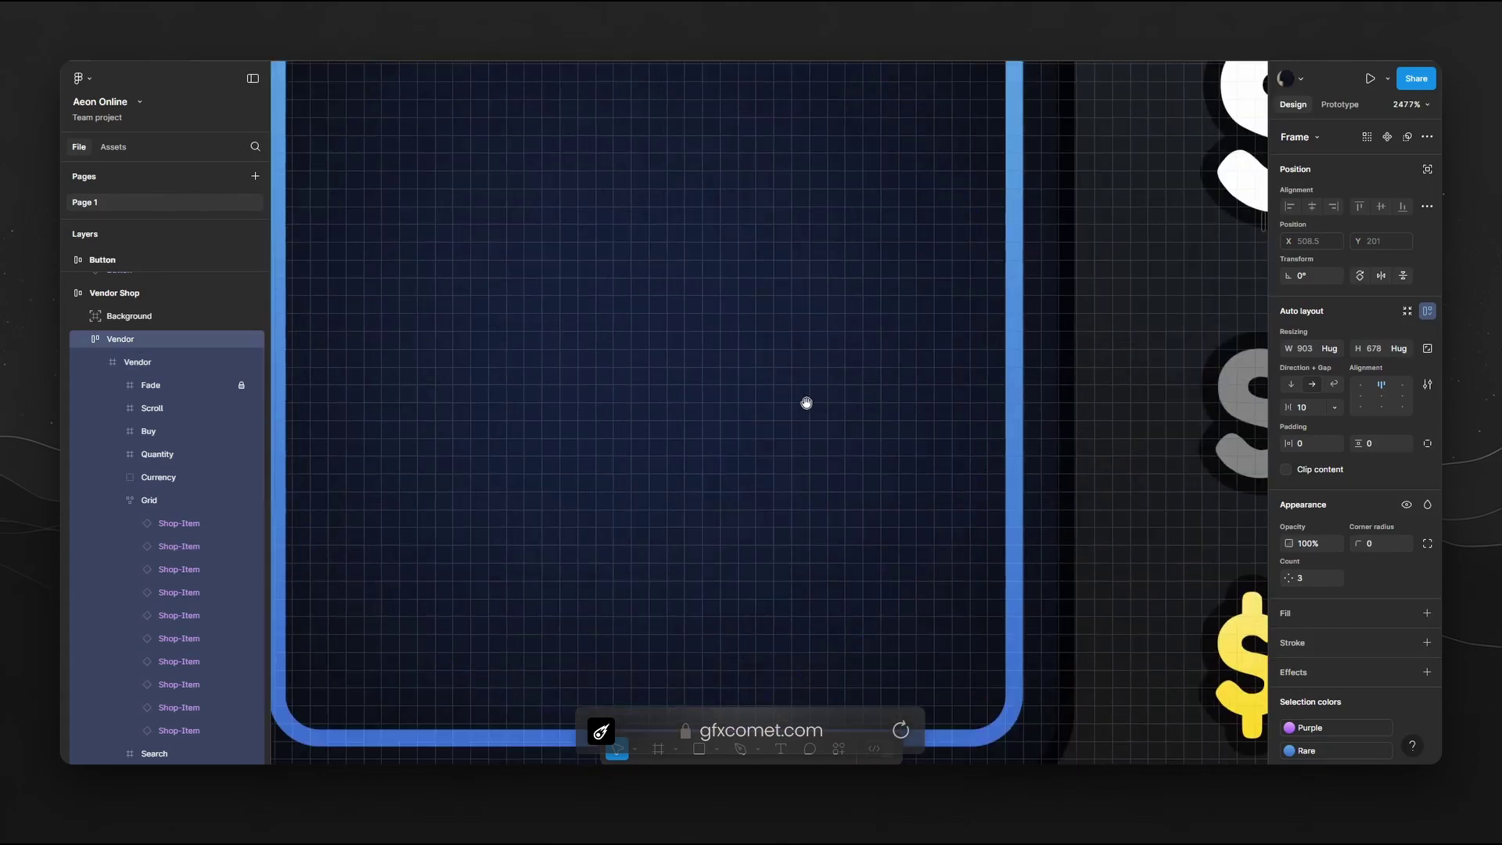
scroll(805, 402, "down", 4)
scroll(751, 430, "down", 3)
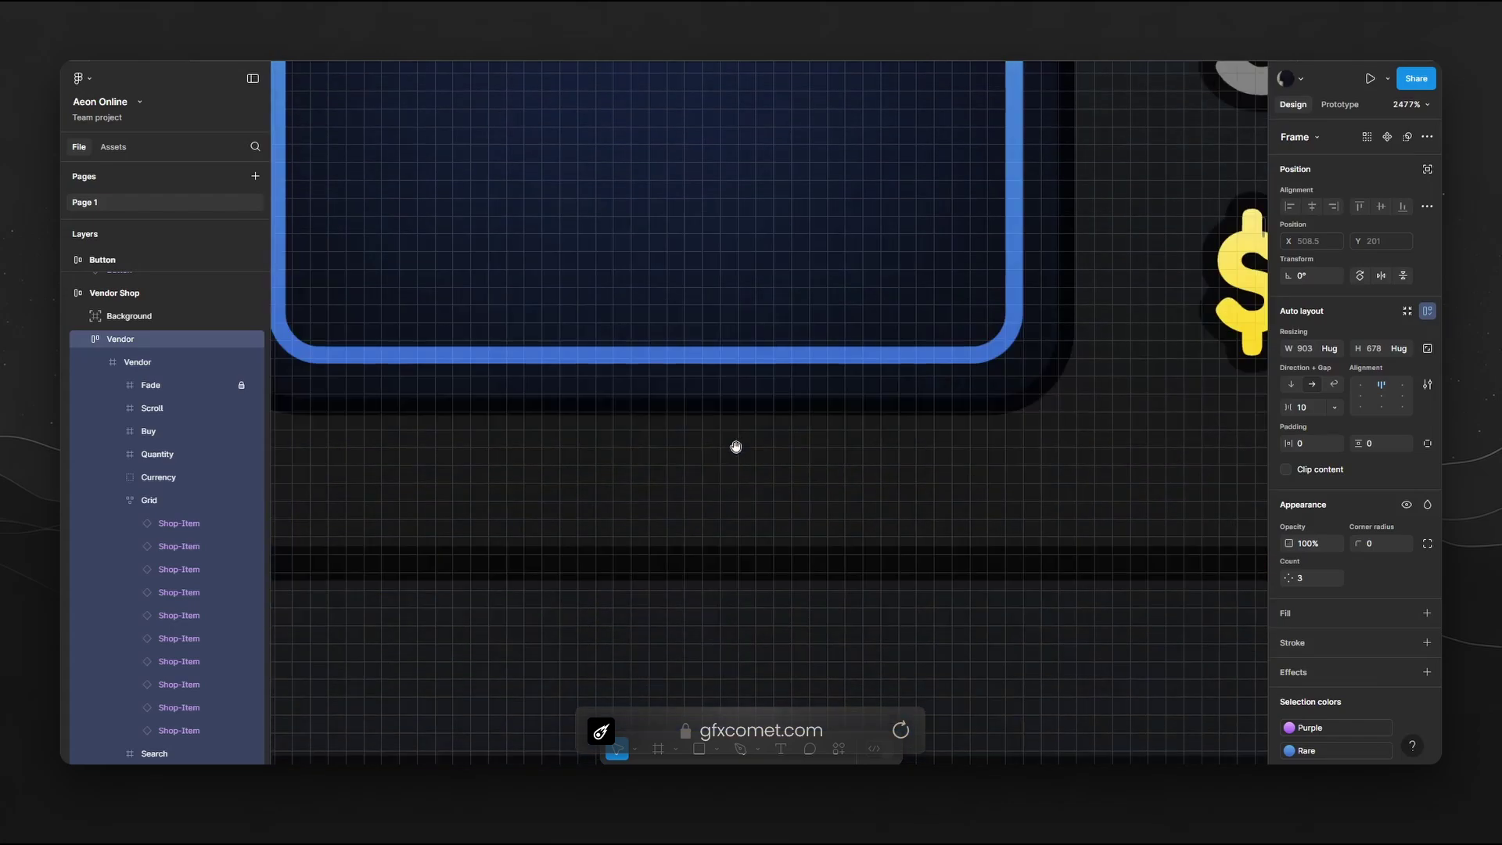
left_click_drag(500, 632, 974, 496)
left_click_drag(501, 336, 944, 516)
left_click_drag(561, 496, 952, 389)
scroll(697, 470, "up", 5)
scroll(983, 355, "down", 2)
scroll(996, 509, "up", 3)
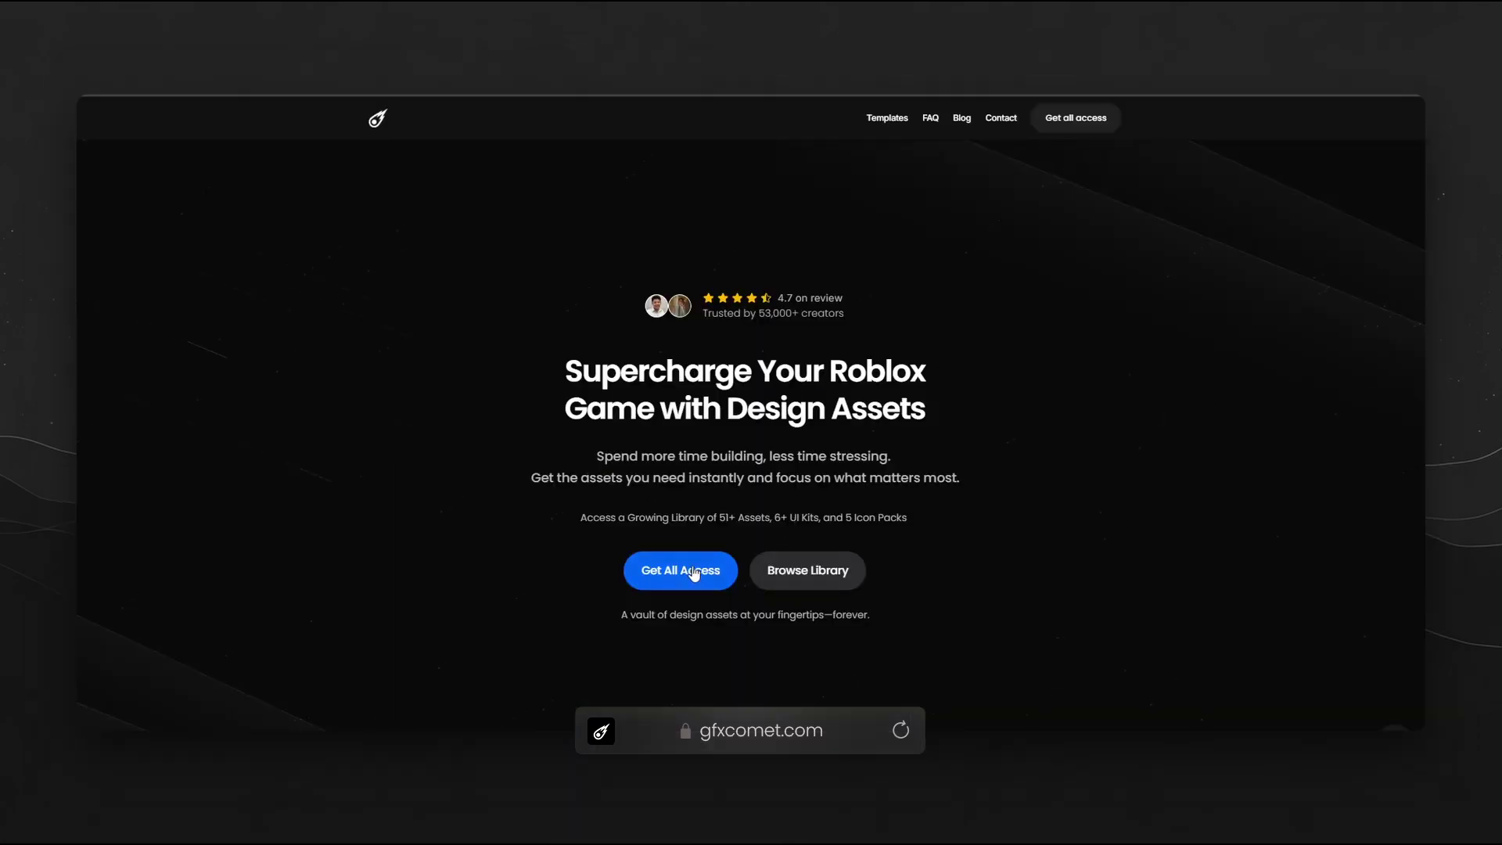
Switch to the gfxcomet.com home page, look through its asset packs, game showcase and FAQ, and open the all-access offer
scroll(799, 565, "down", 12)
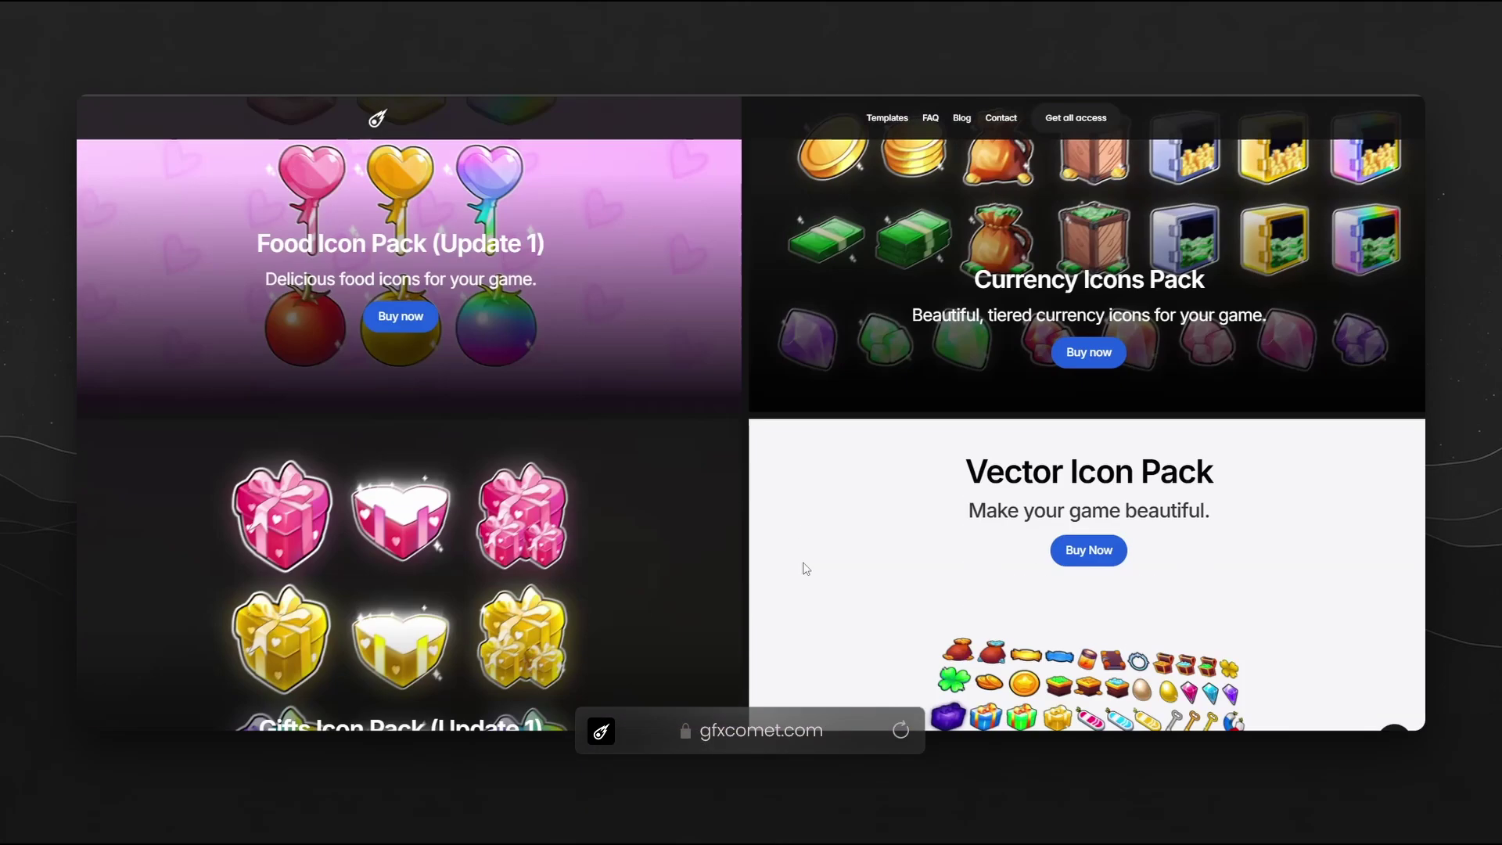
scroll(559, 532, "down", 15)
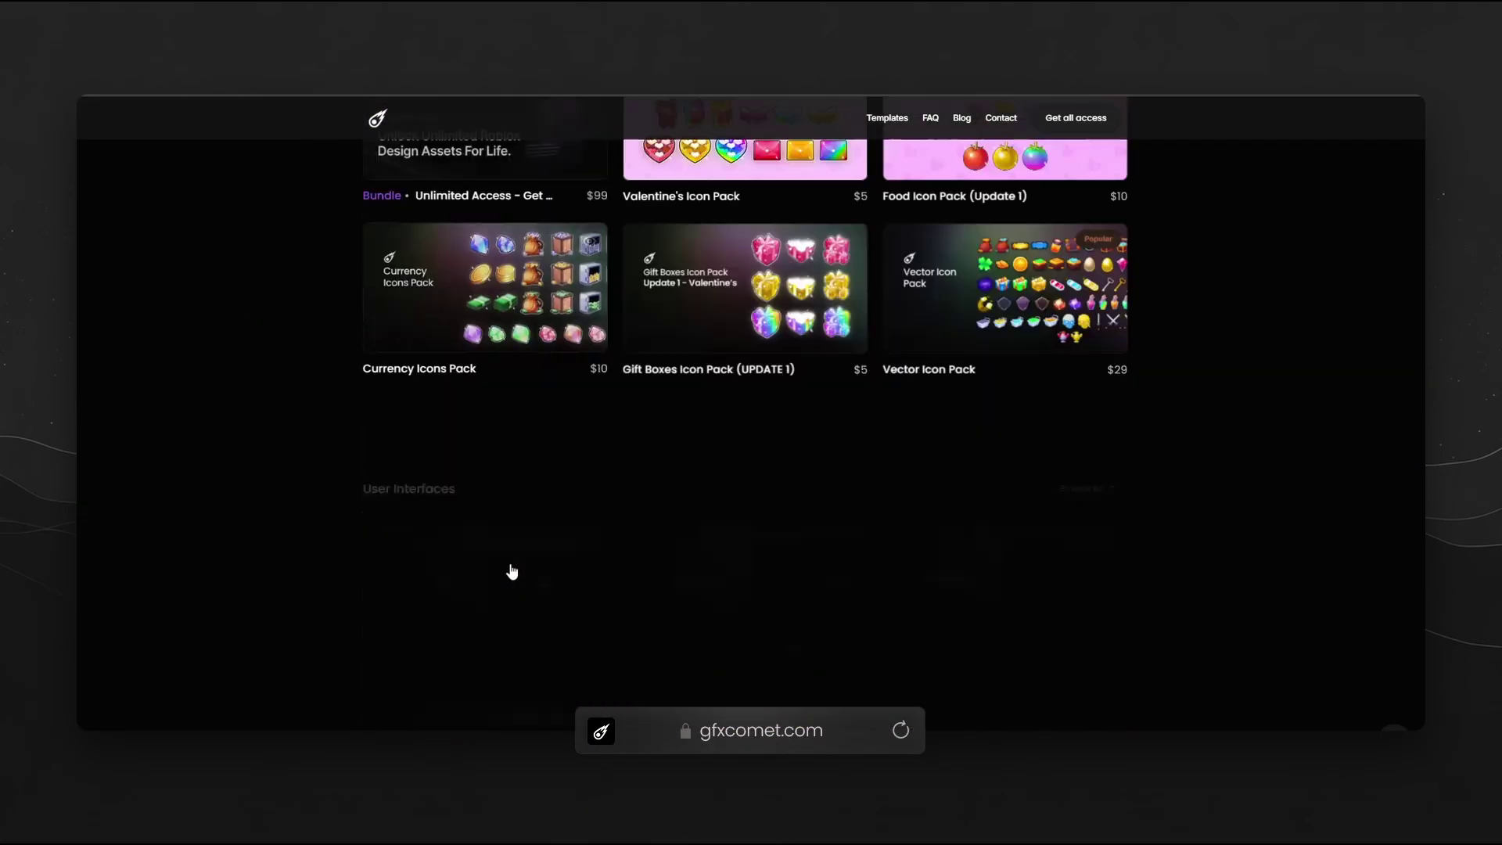
scroll(524, 573, "down", 12)
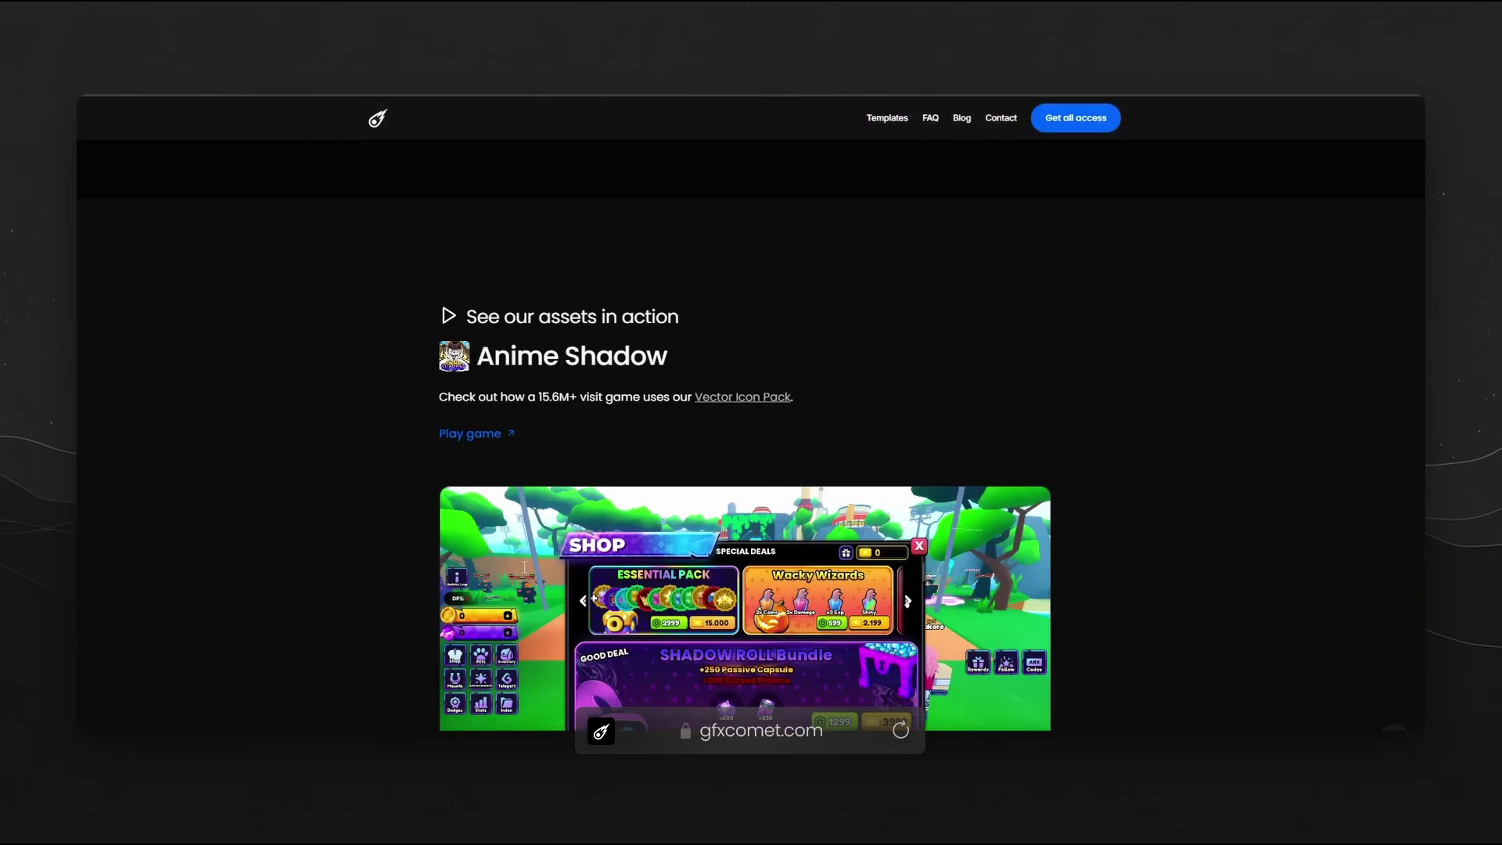
scroll(827, 523, "down", 10)
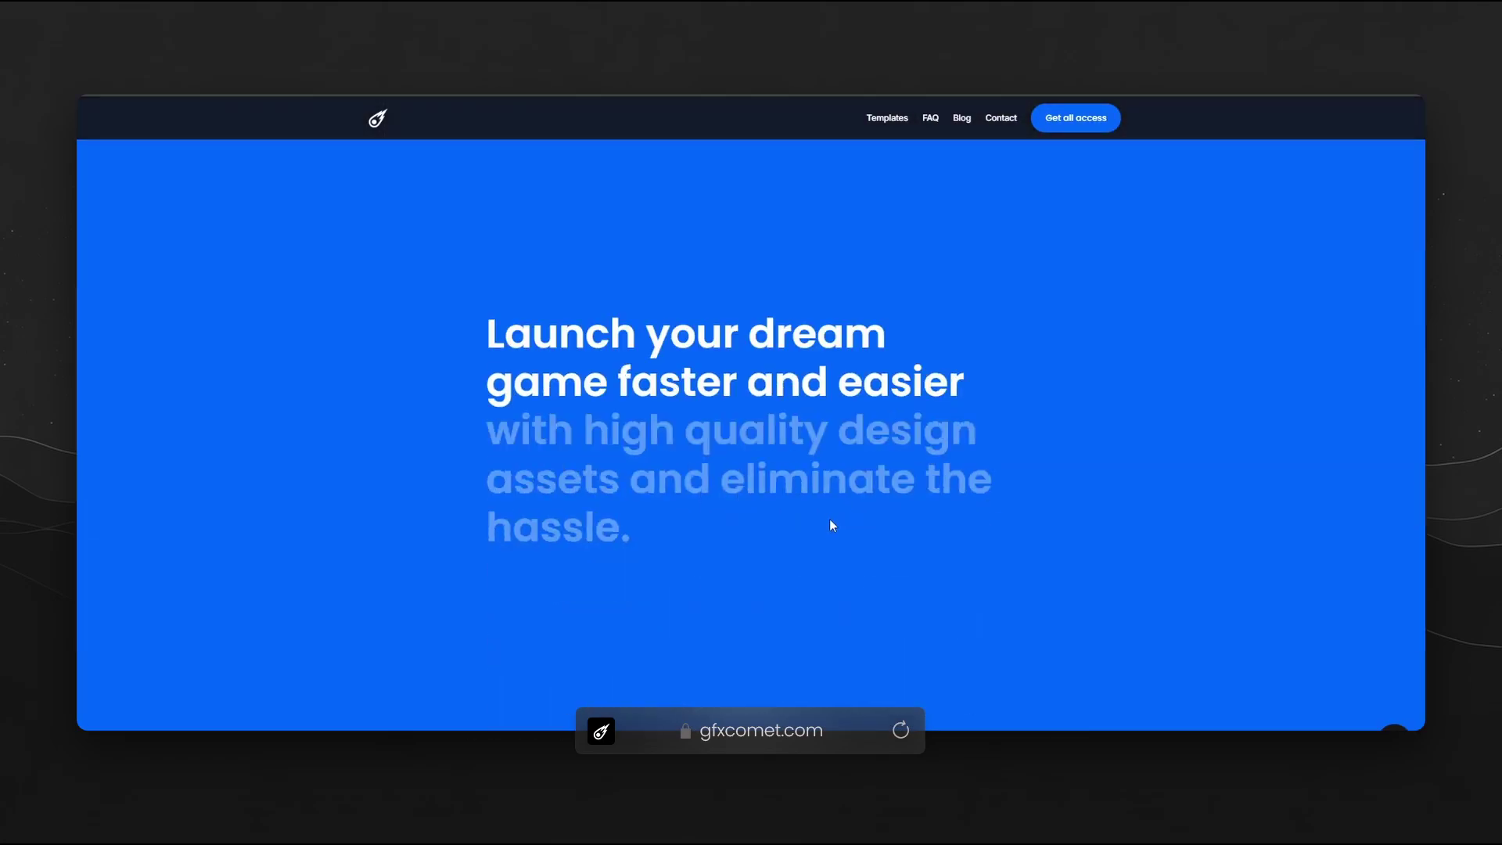
scroll(829, 521, "down", 10)
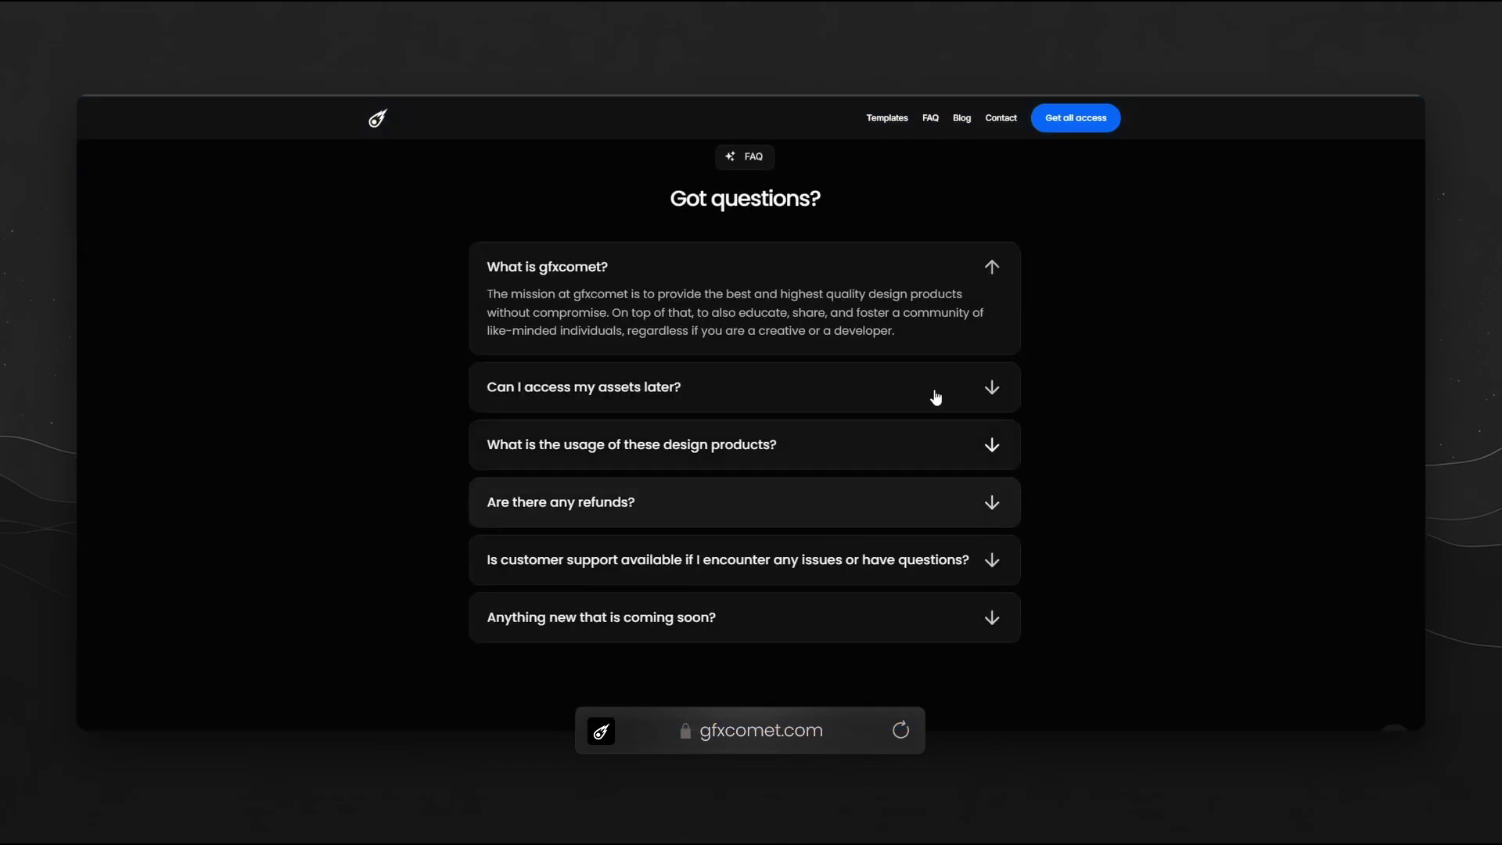
scroll(970, 332, "down", 10)
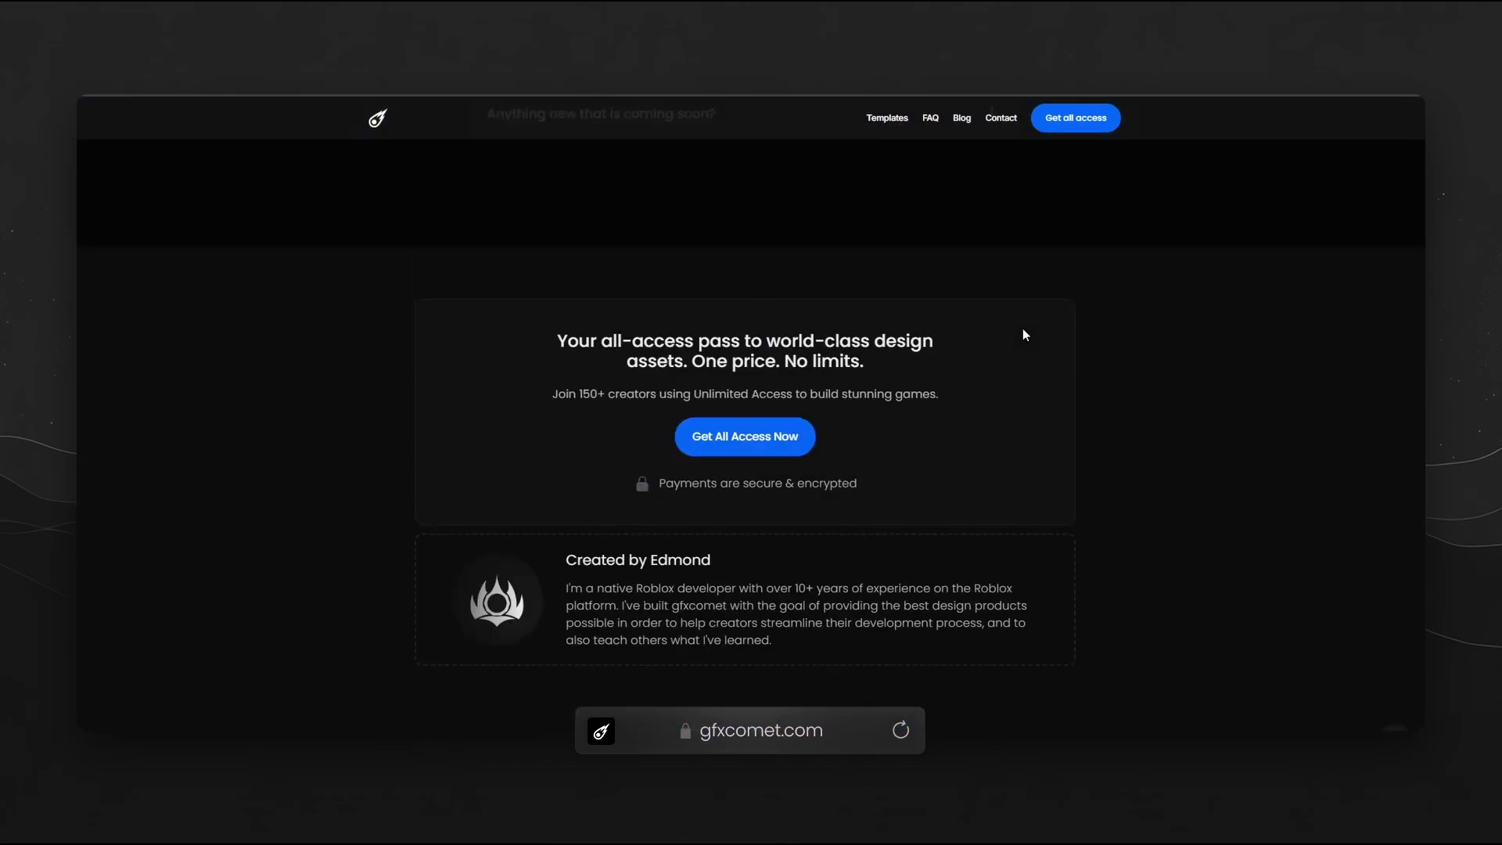
scroll(1023, 331, "down", 7)
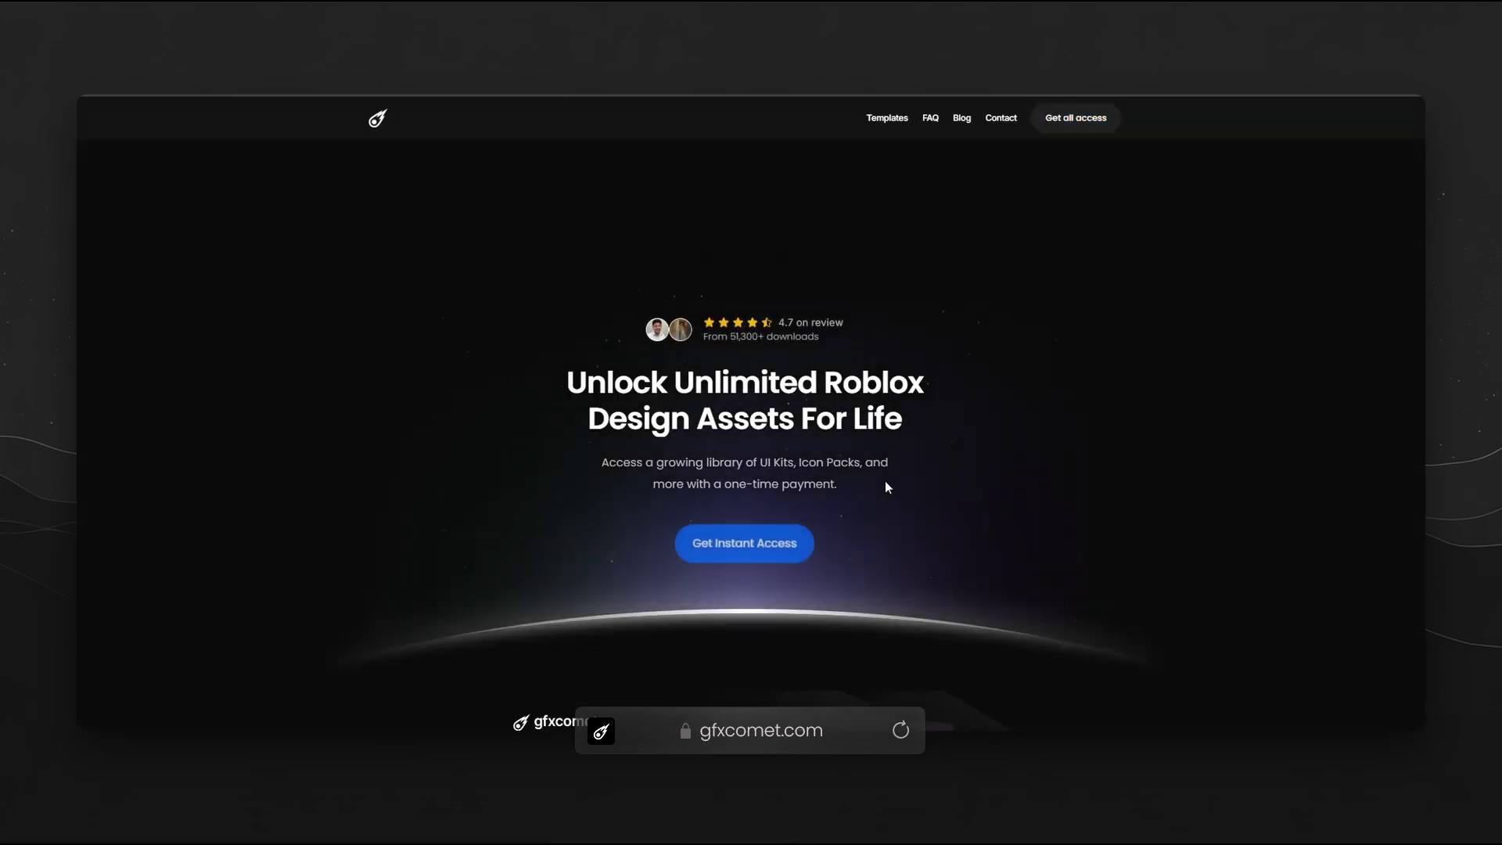
Look through the Unlimited Access page's included packs and tutorials and go to its instant-access resource list
scroll(882, 481, "down", 5)
scroll(876, 493, "down", 15)
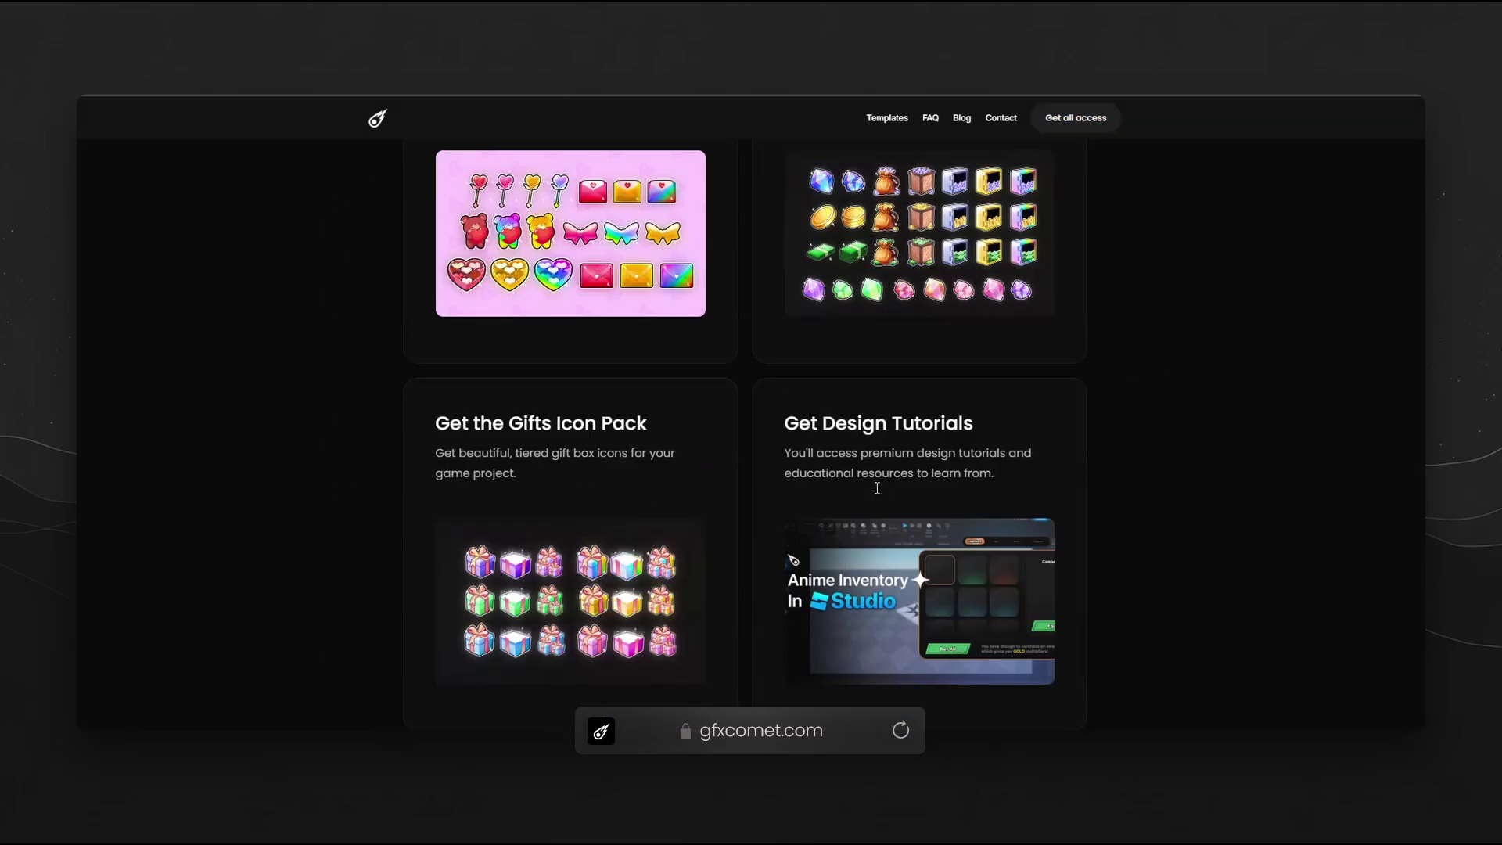
scroll(877, 494, "down", 7)
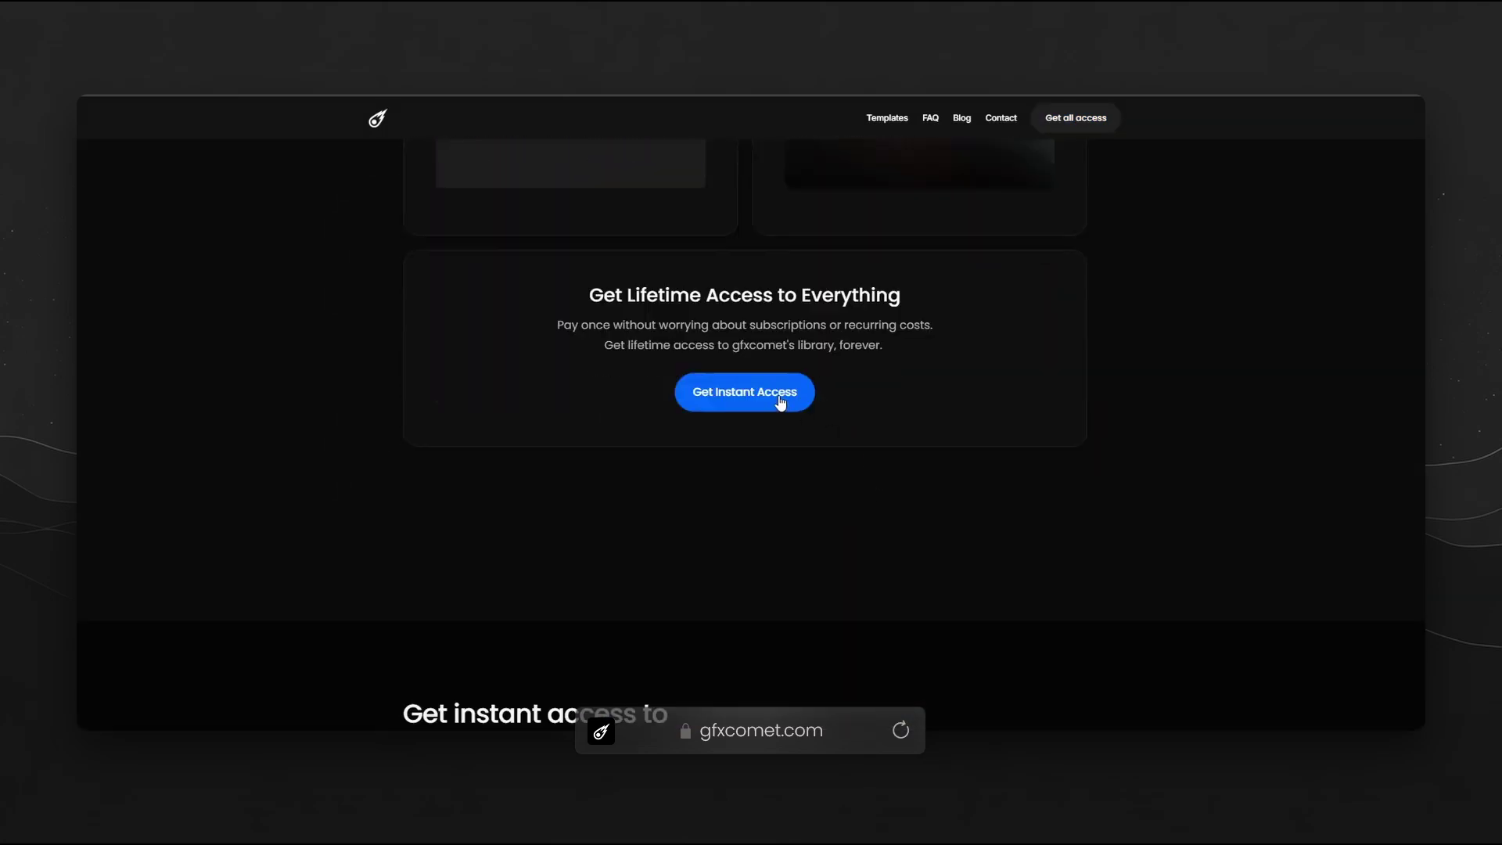
left_click(781, 401)
scroll(833, 451, "down", 2)
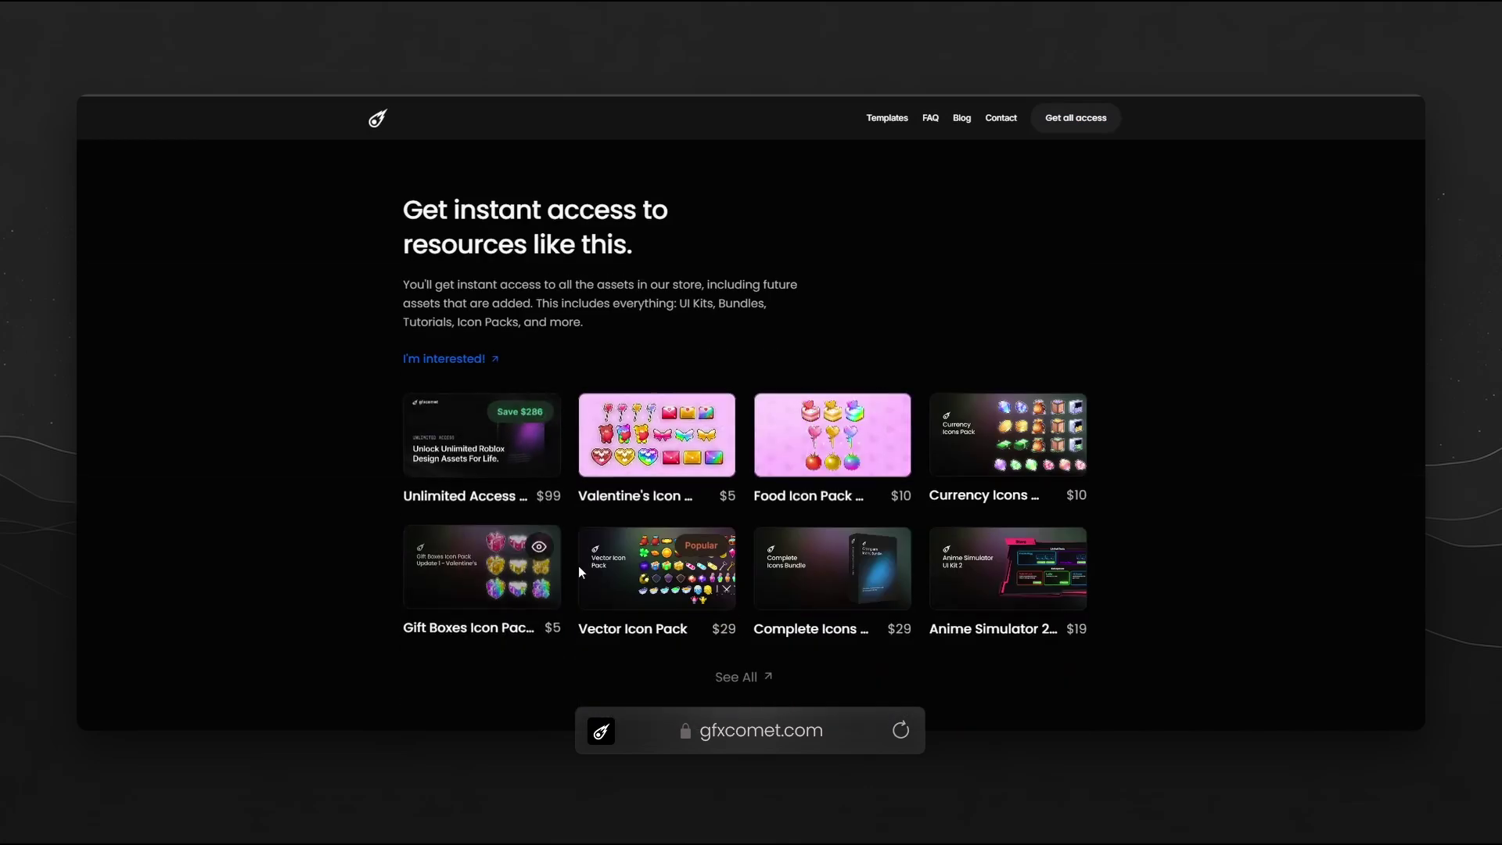
Browse the store's Best Selling, Tutorials and Icon Packs collections
mouse_move(884, 117)
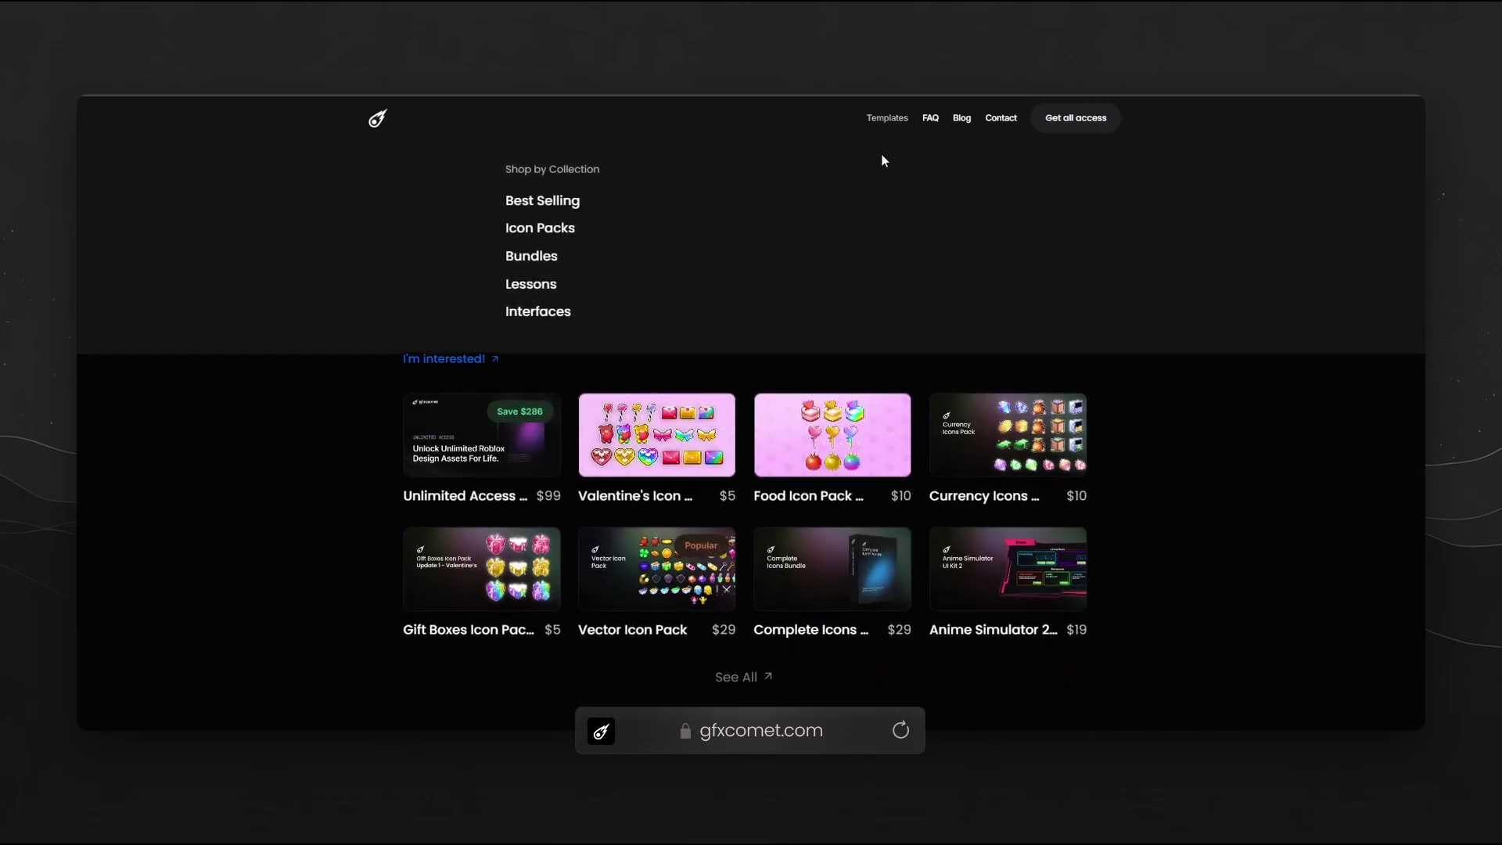
left_click(553, 201)
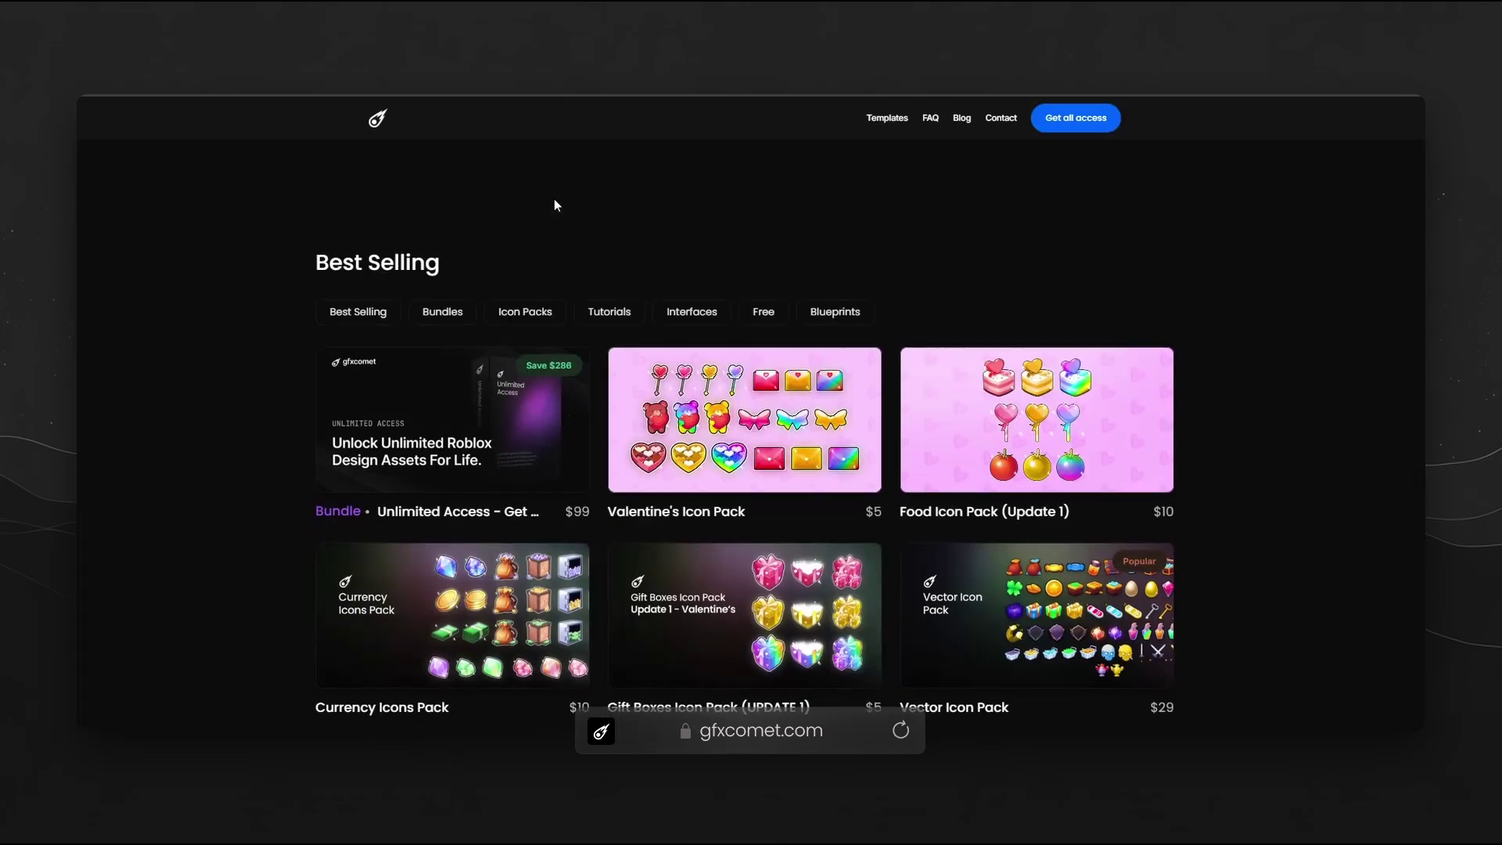
left_click(624, 311)
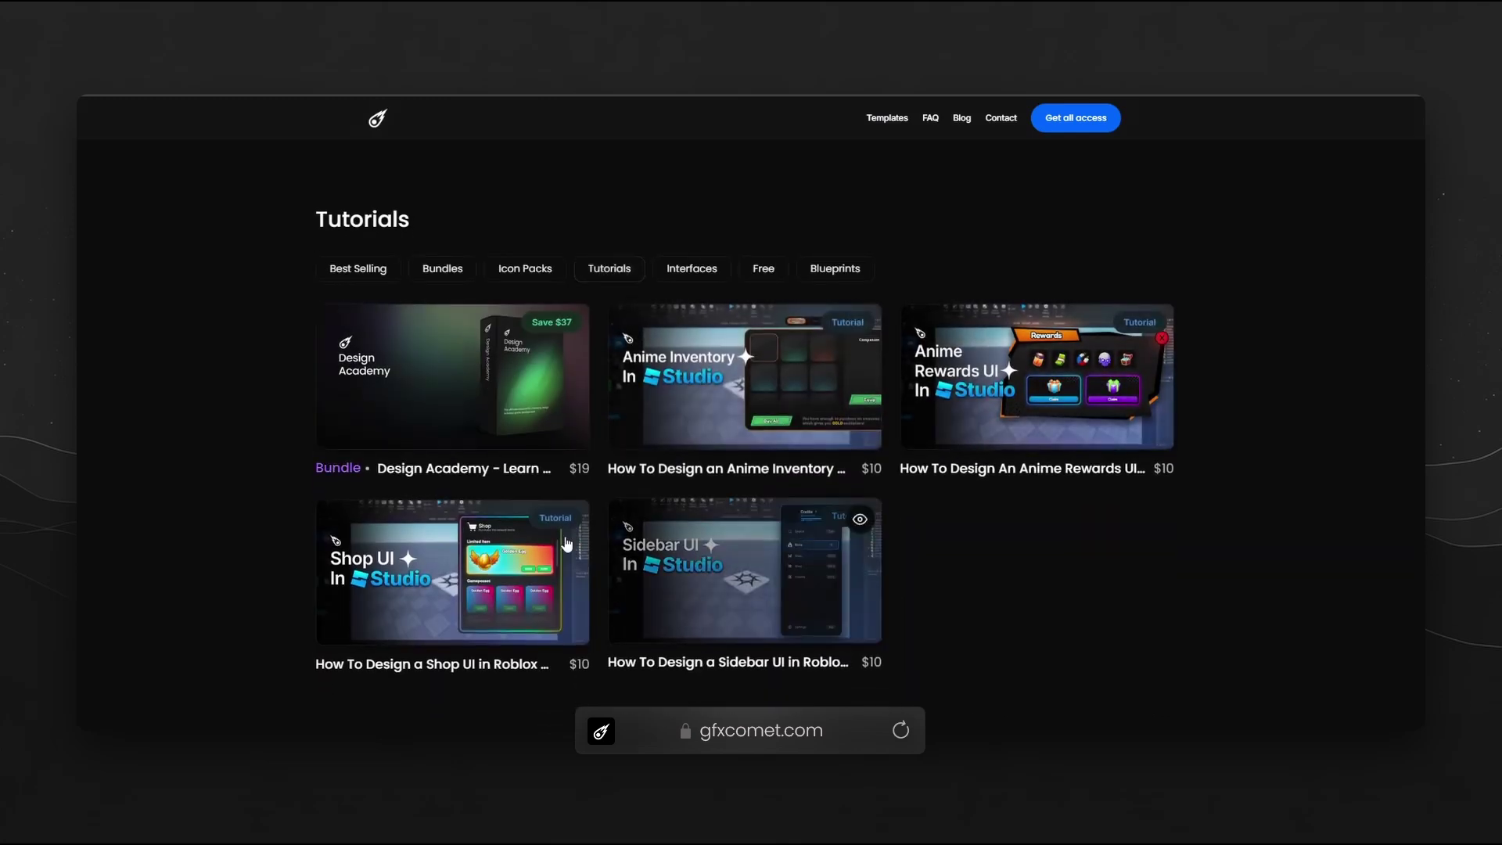
left_click(524, 268)
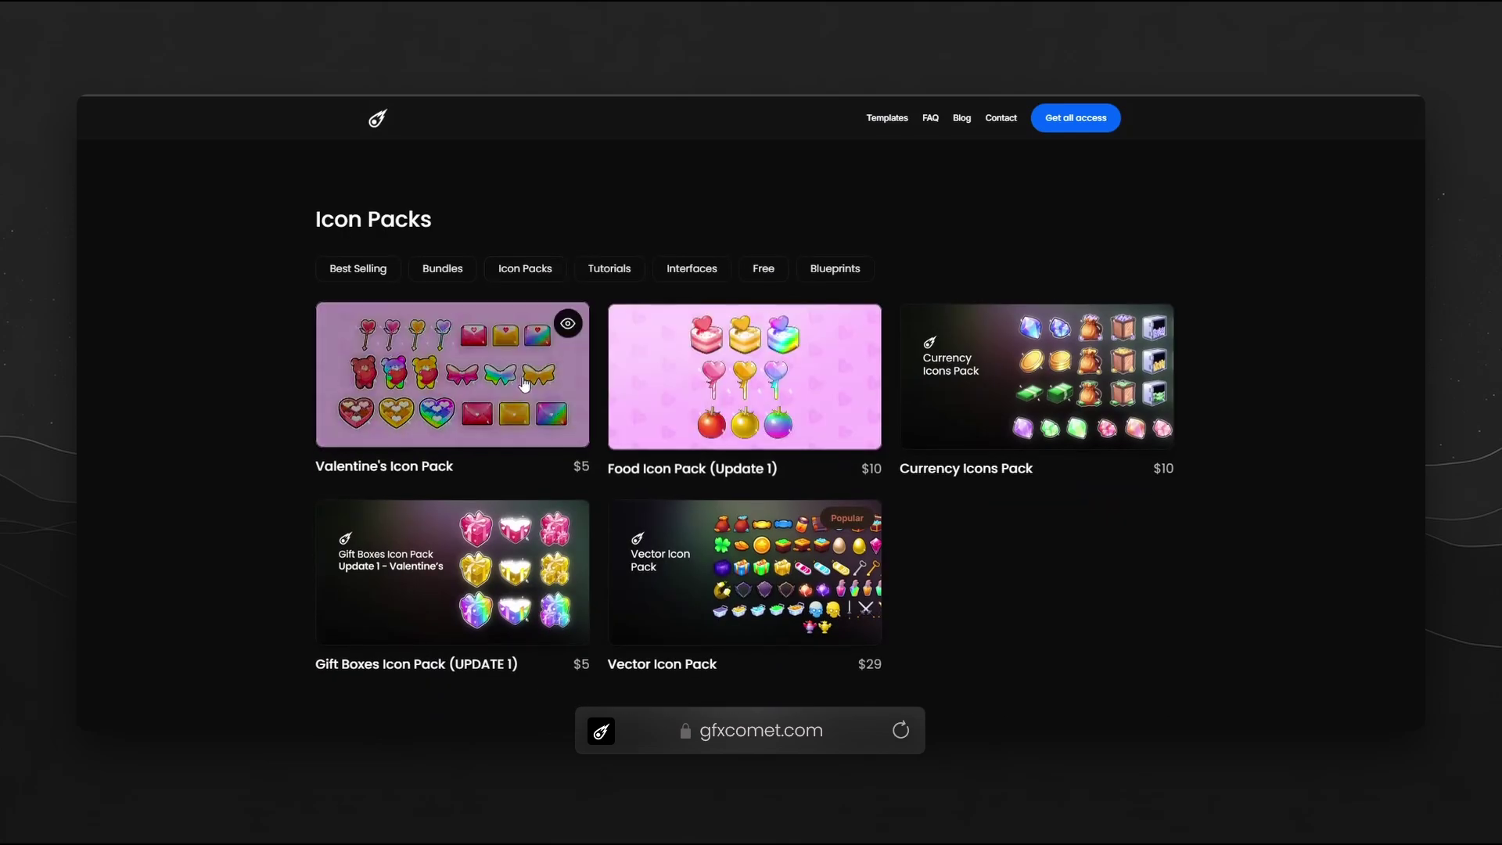